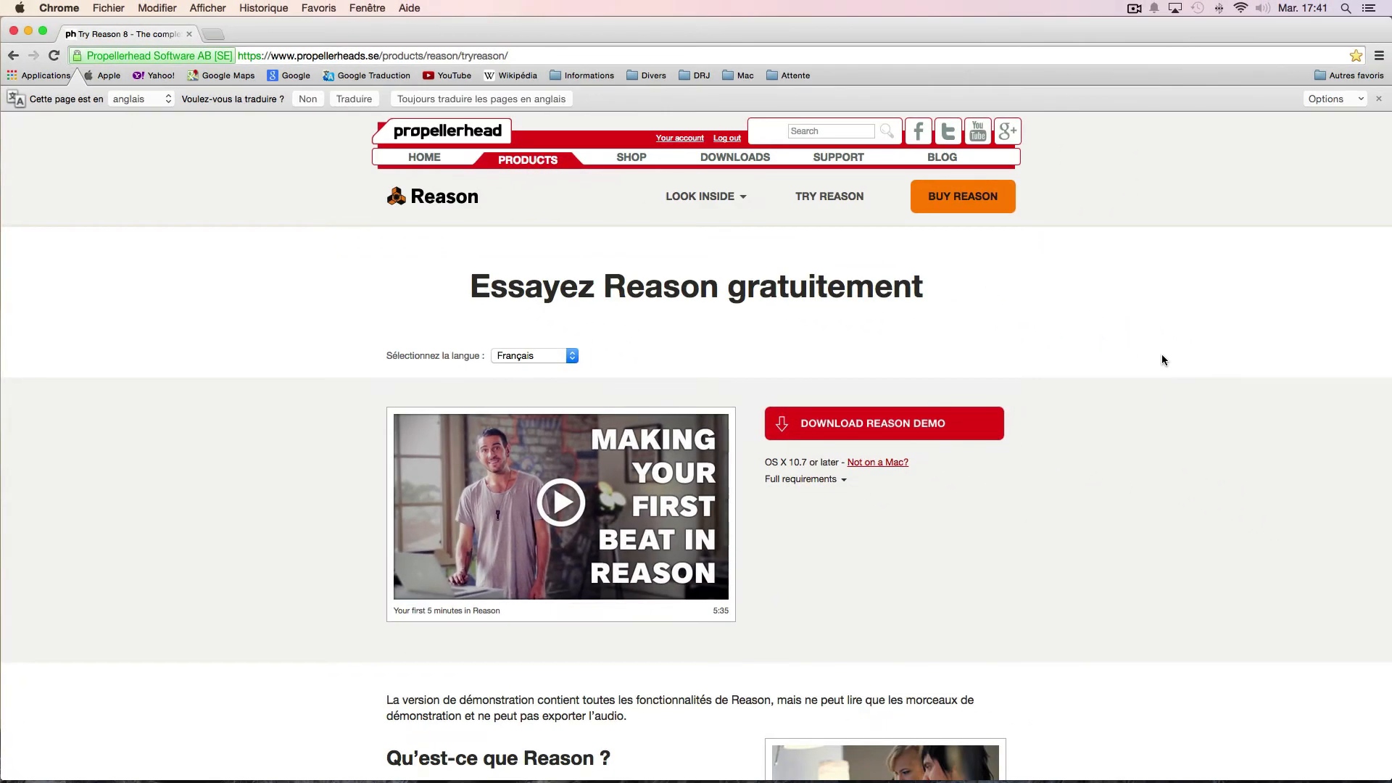
# Step: Minimize the browser window and launch Reason from its folder in Applications
pyautogui.click(29, 31)
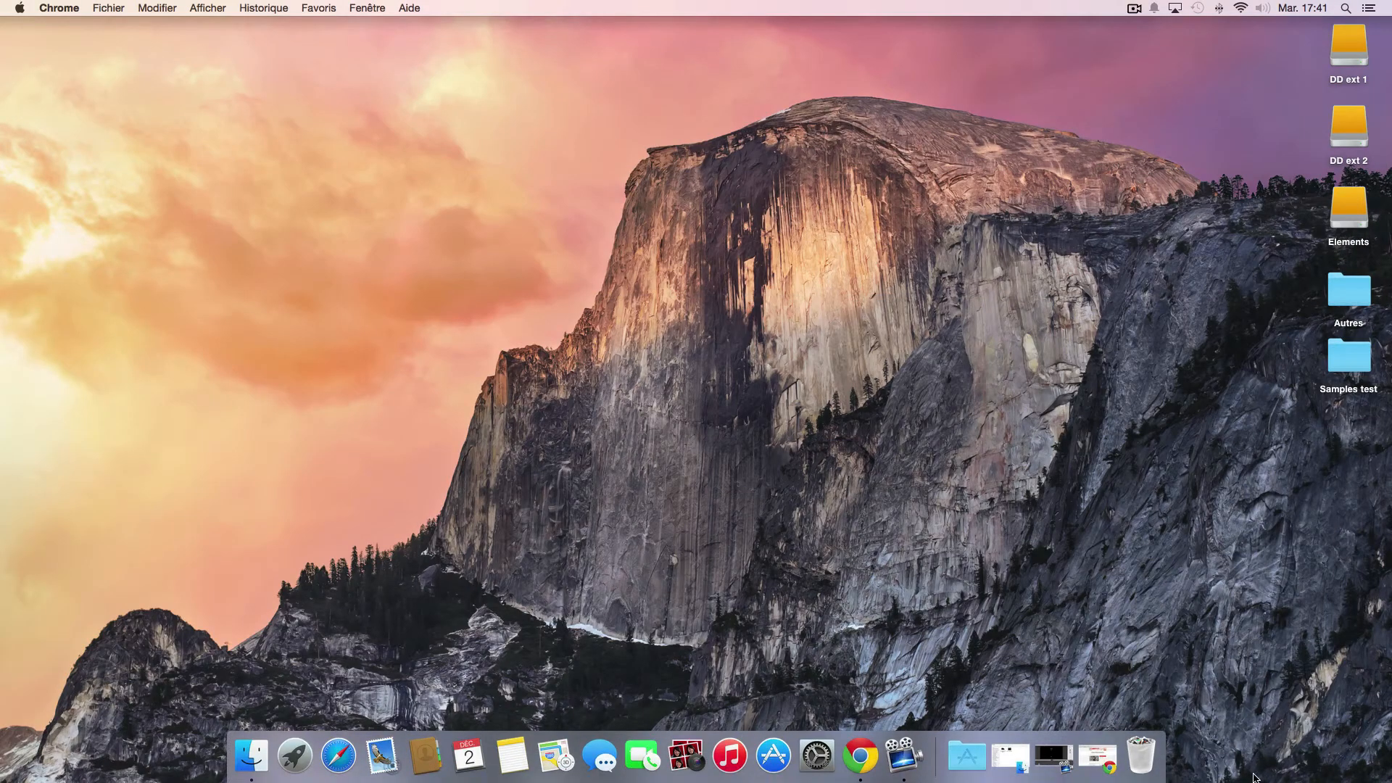
pyautogui.click(966, 756)
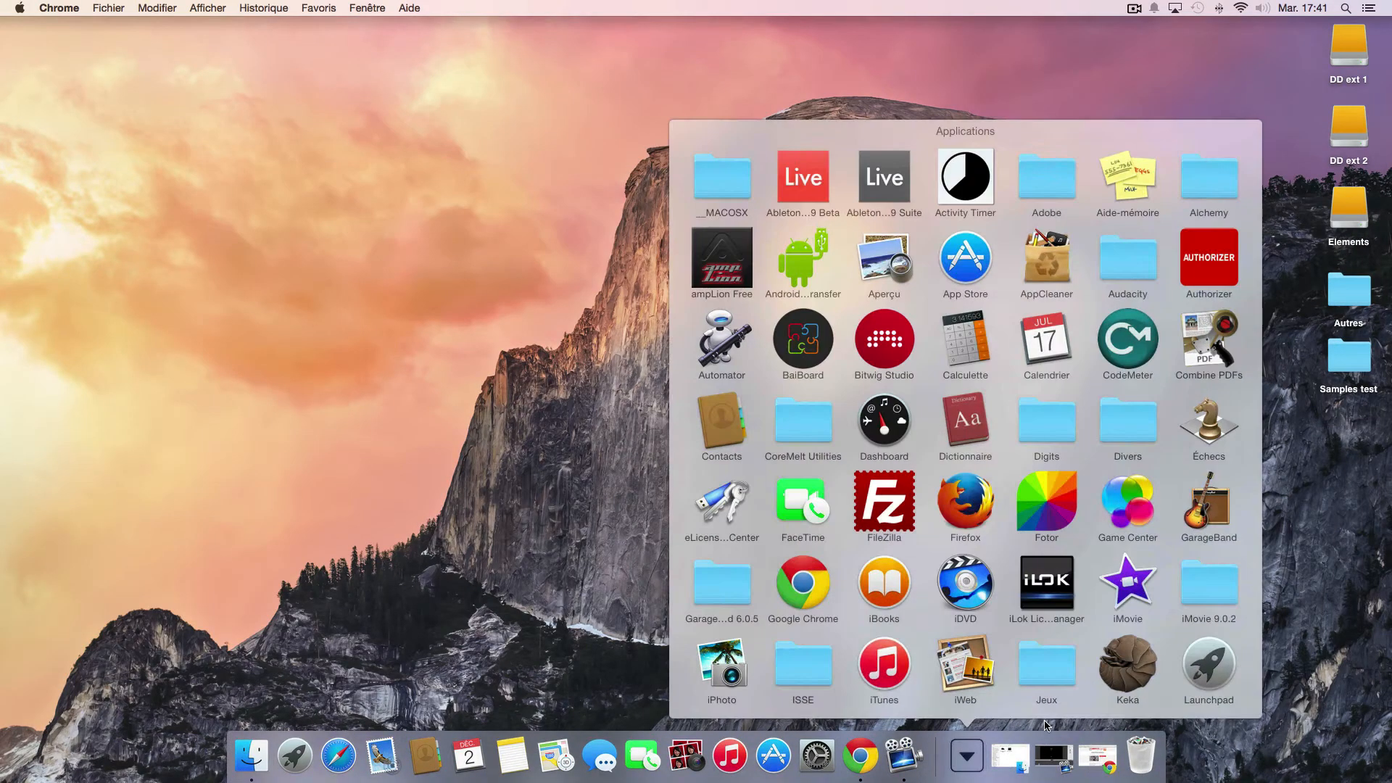
pyautogui.scroll(-15, 1125, 614)
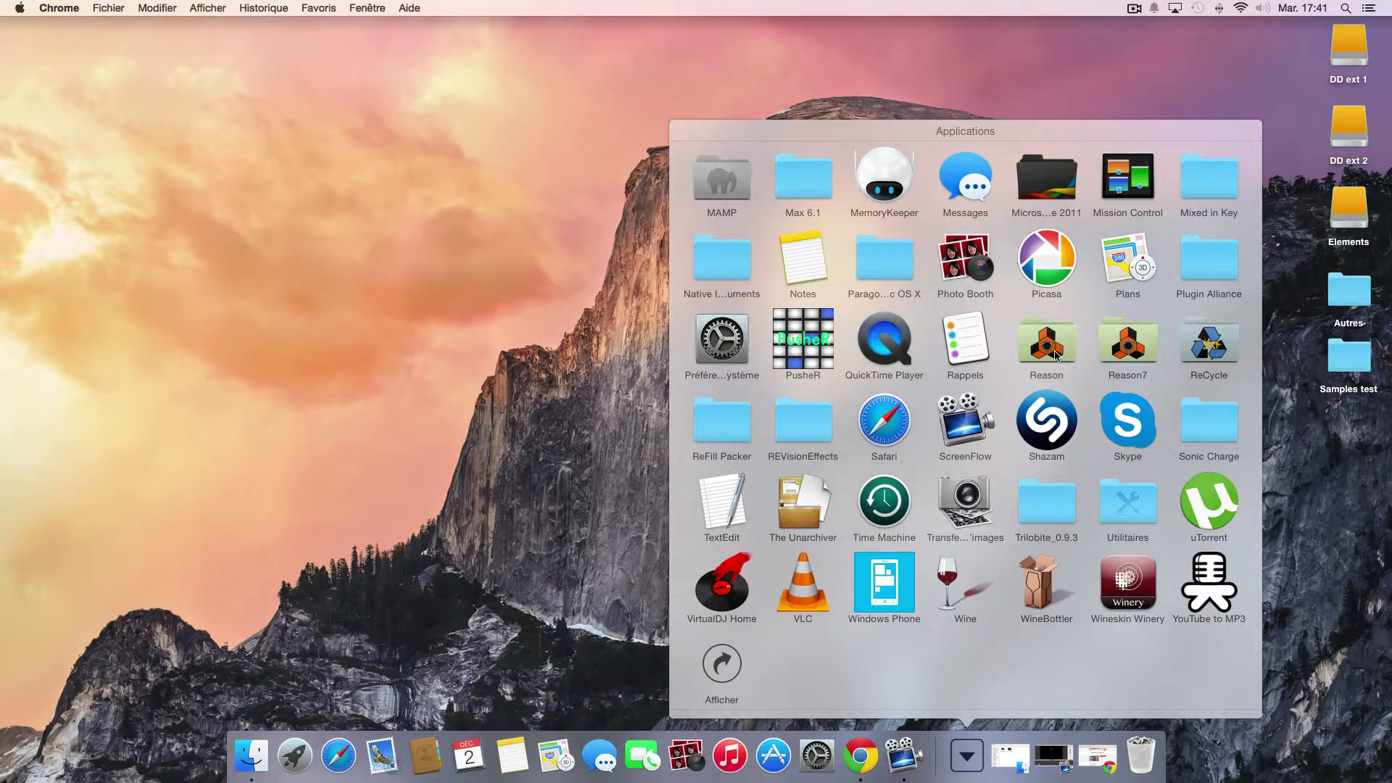
pyautogui.click(1051, 348)
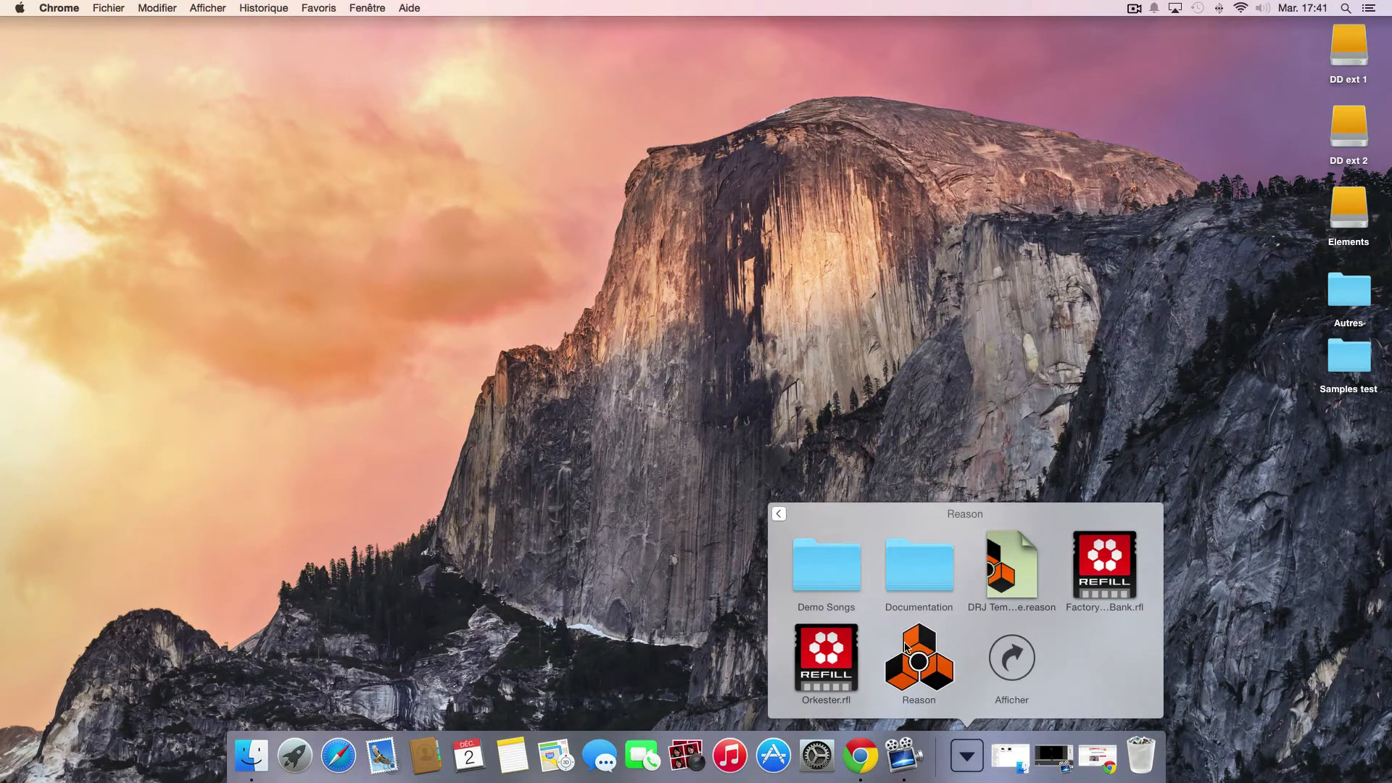
pyautogui.click(928, 655)
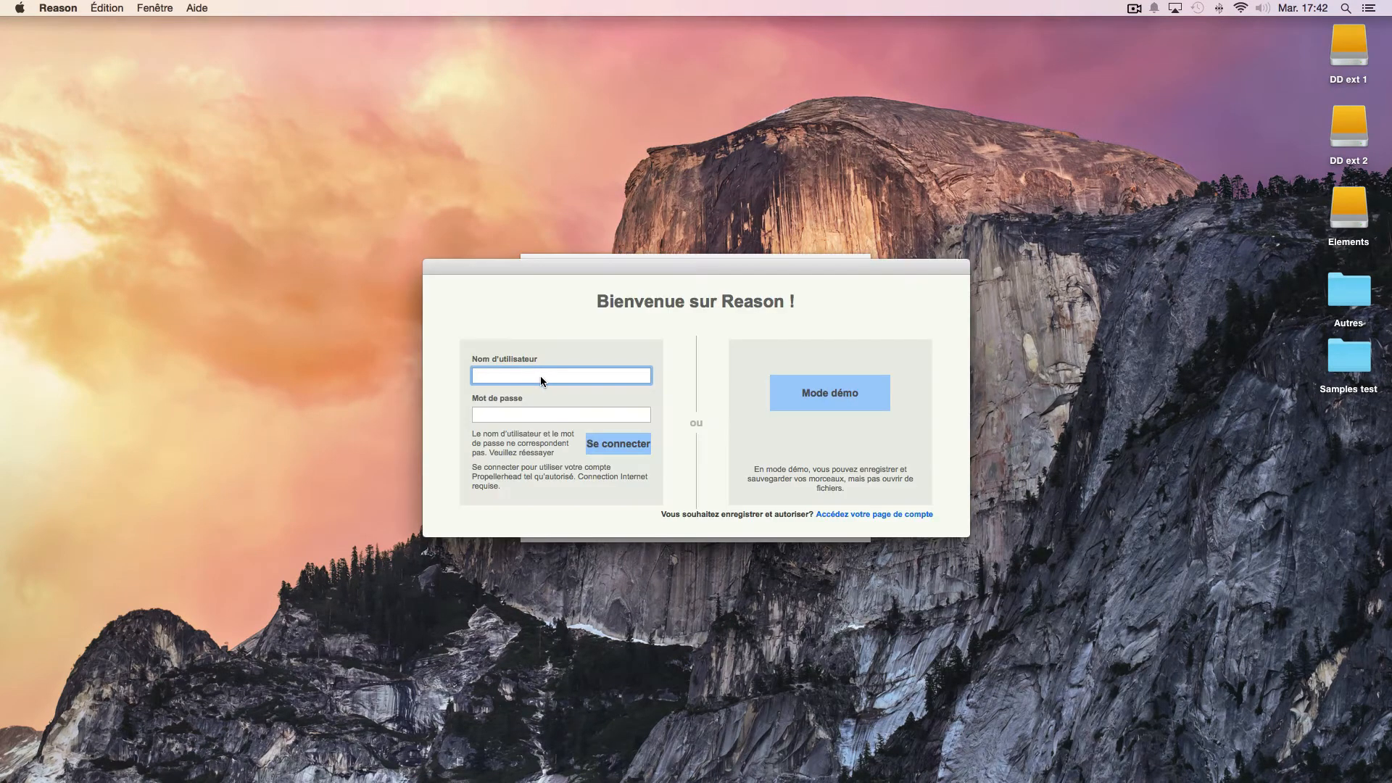
# Step: Log in to Reason with the account's user name and password
pyautogui.write('danyrockjr')
pyautogui.press('Tab')
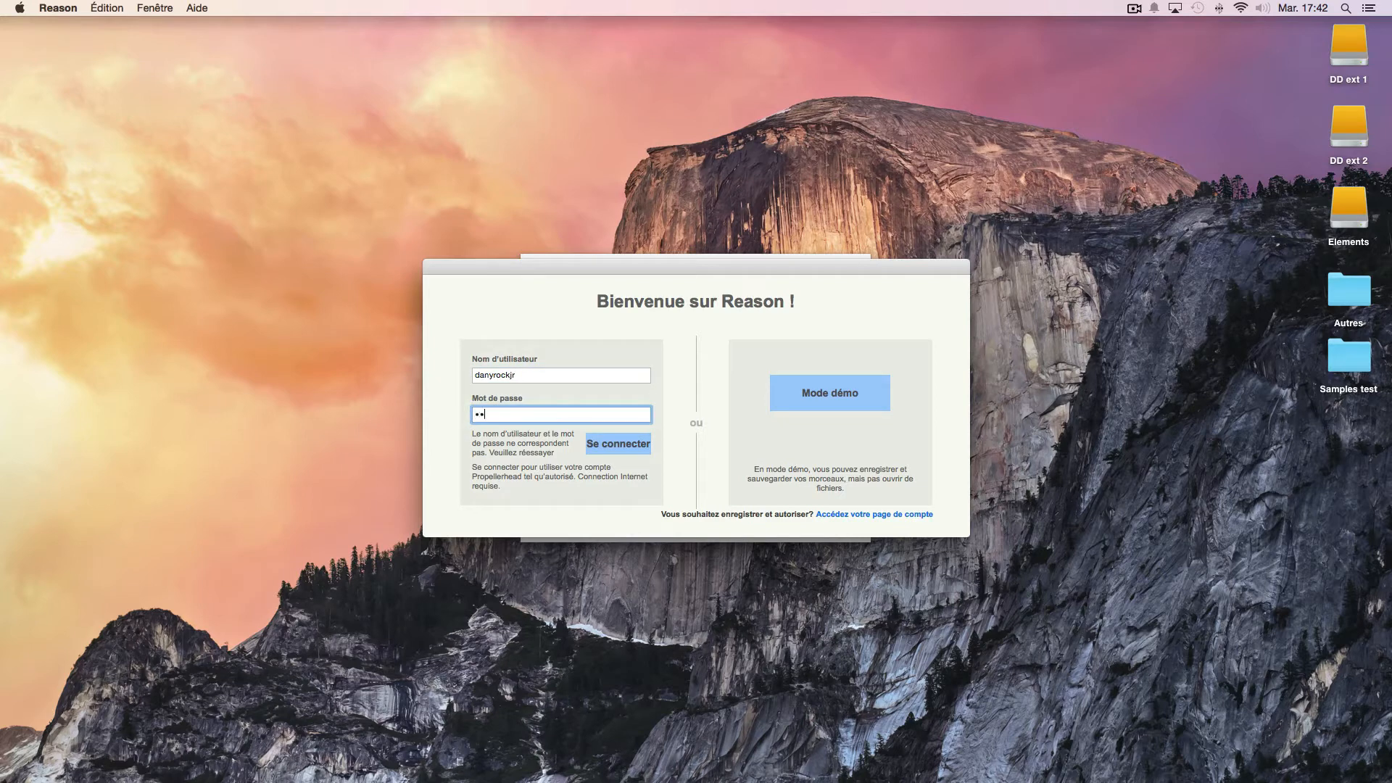
pyautogui.press('Return')
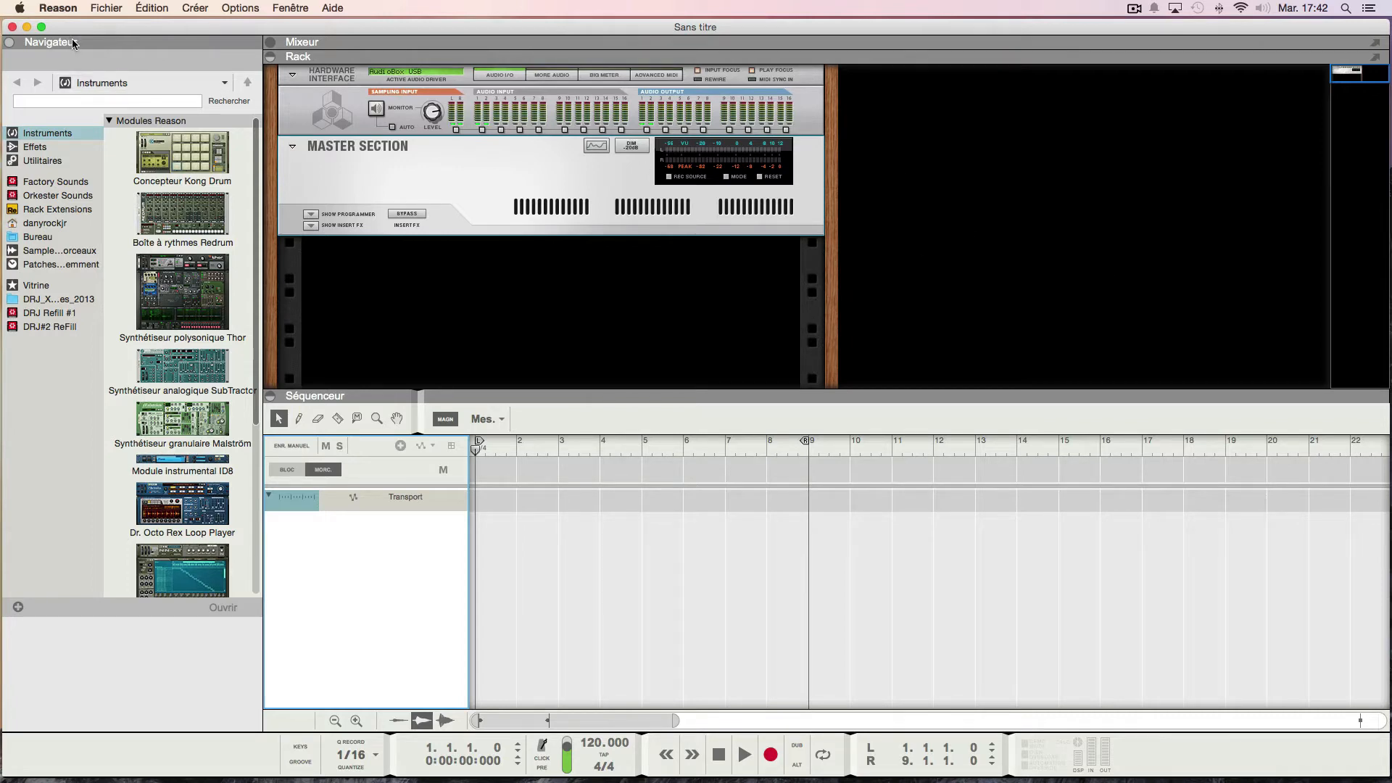
# Step: Maximize the Mixer and the Rack areas in turn, restoring the split layout after each
pyautogui.doubleClick(317, 44)
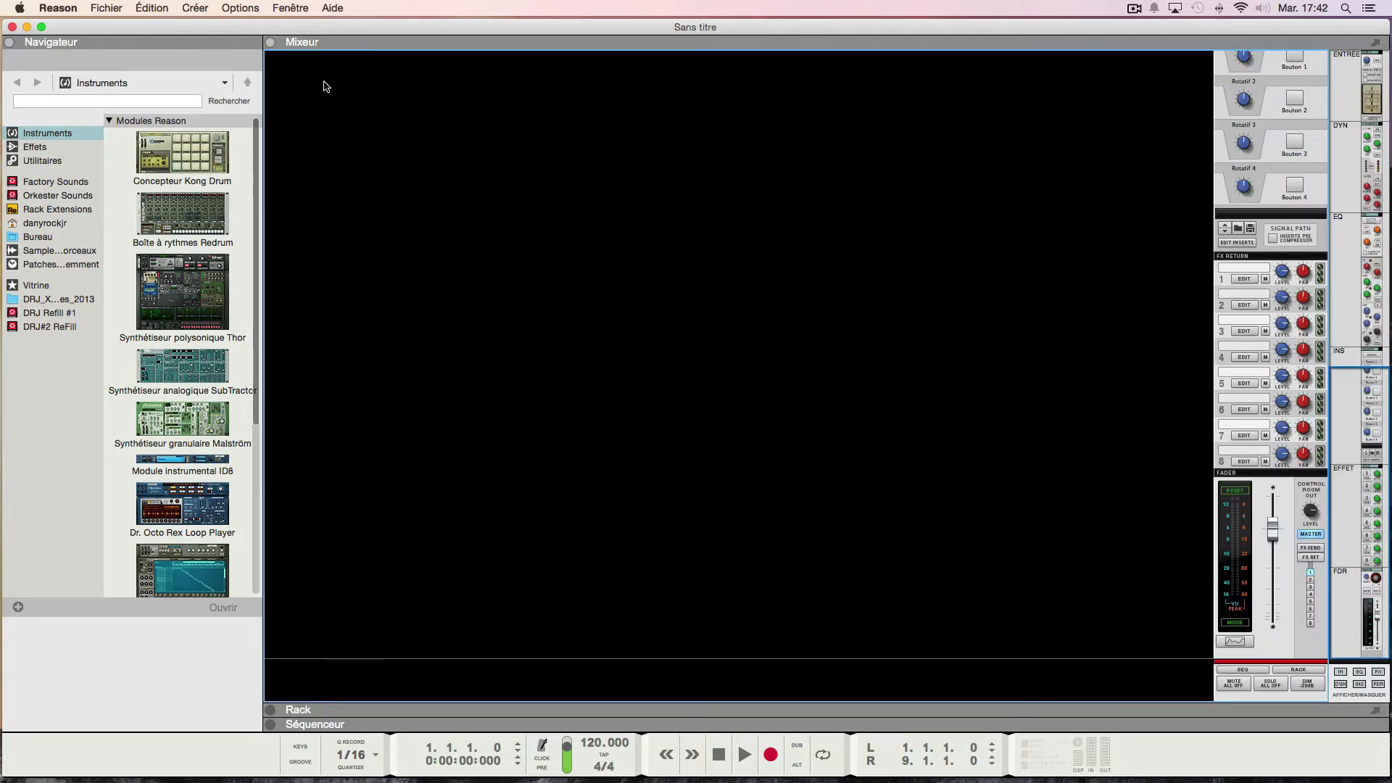
pyautogui.doubleClick(311, 44)
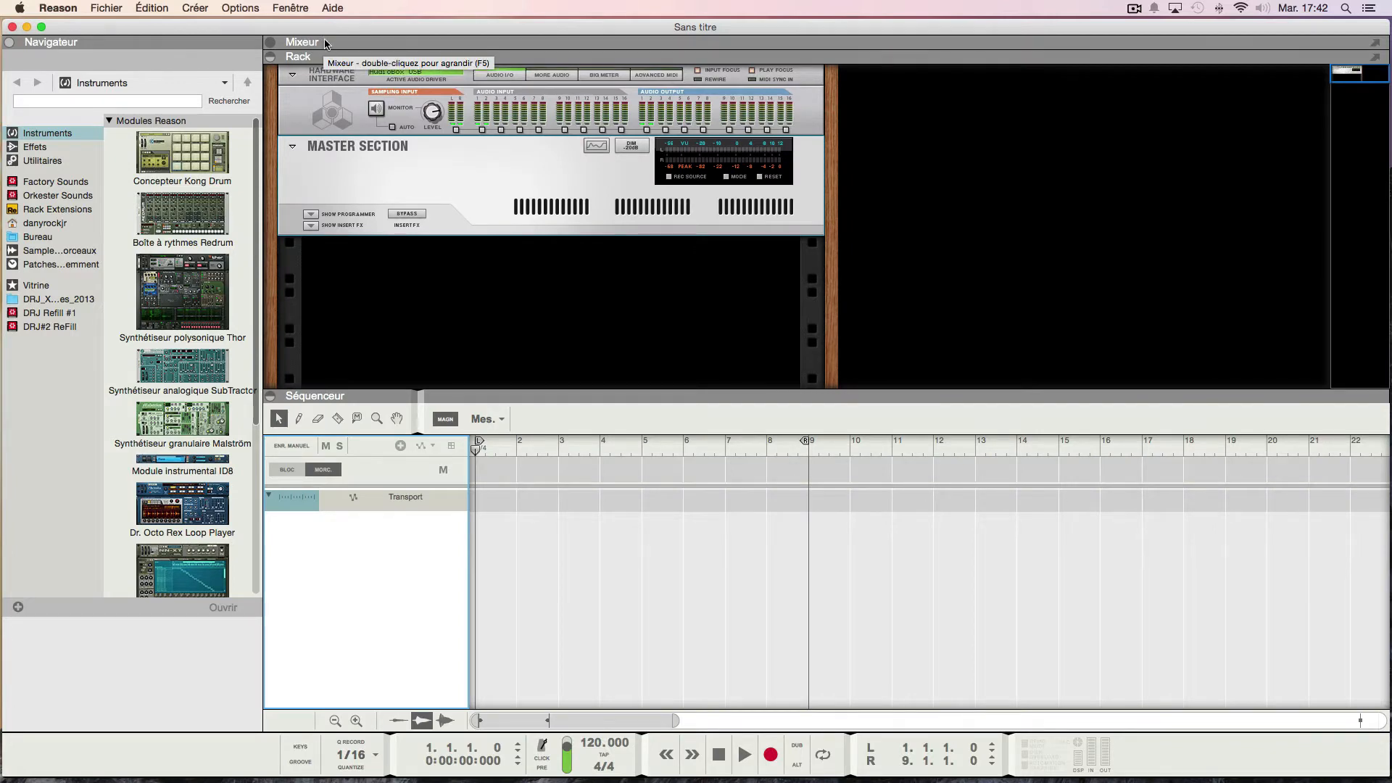
pyautogui.doubleClick(306, 58)
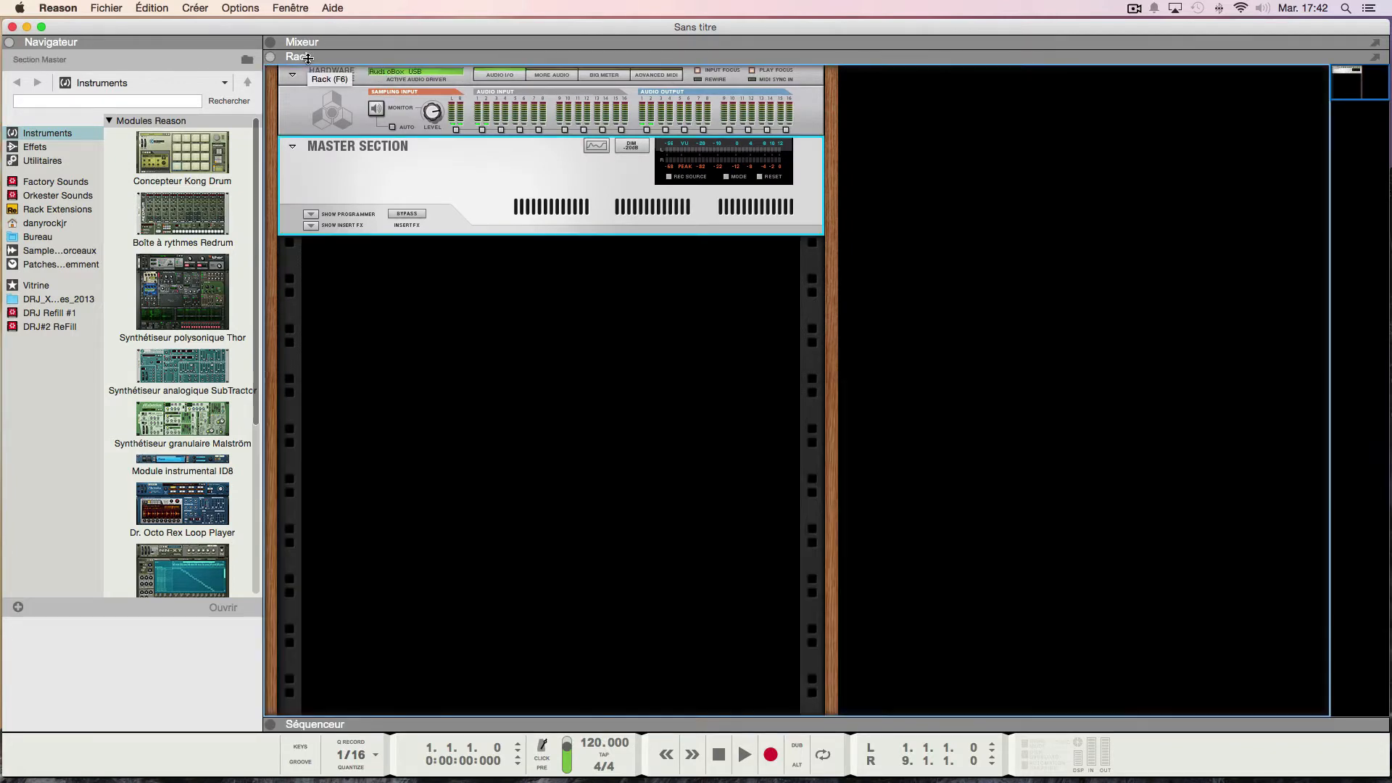
pyautogui.doubleClick(308, 58)
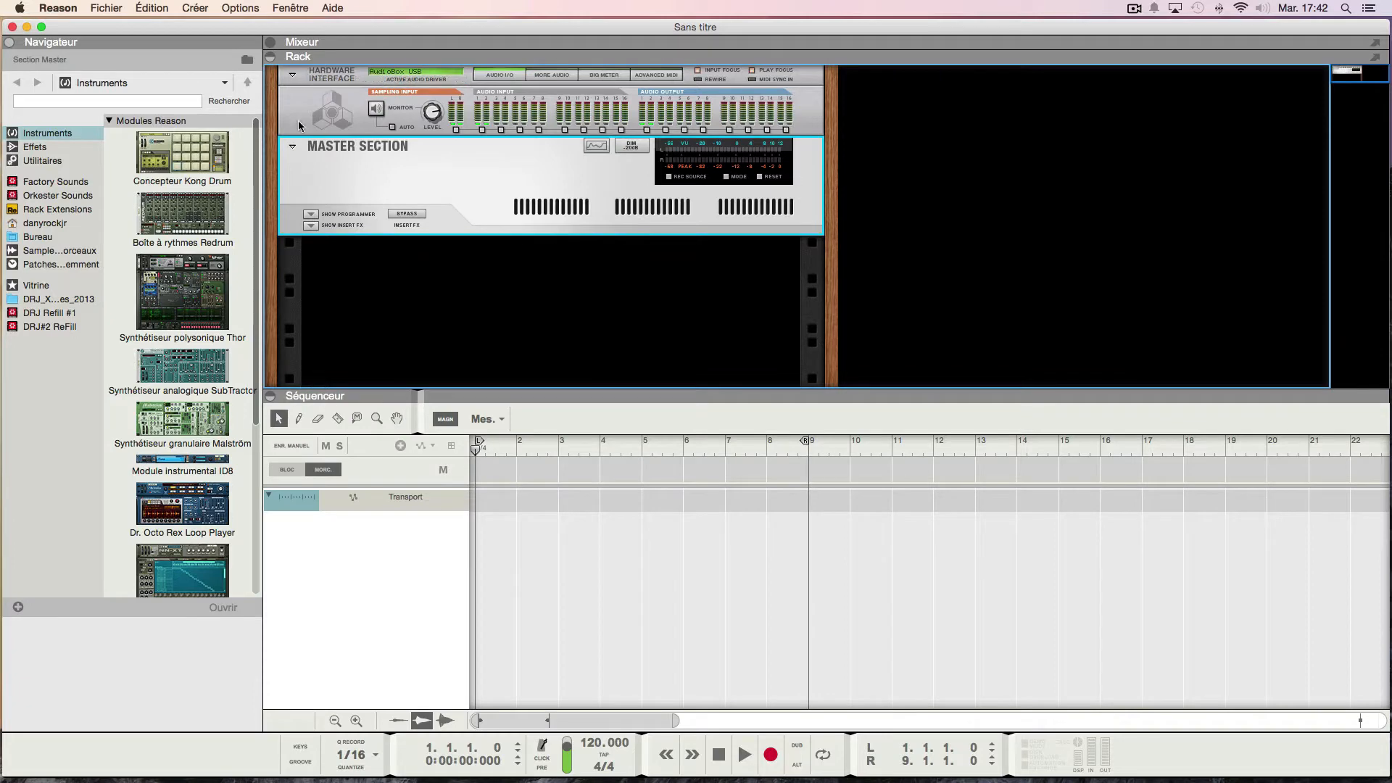
# Step: Collapse and expand the Rack, Mixer and Sequencer areas, leaving all three displayed together
pyautogui.click(270, 56)
pyautogui.click(270, 56)
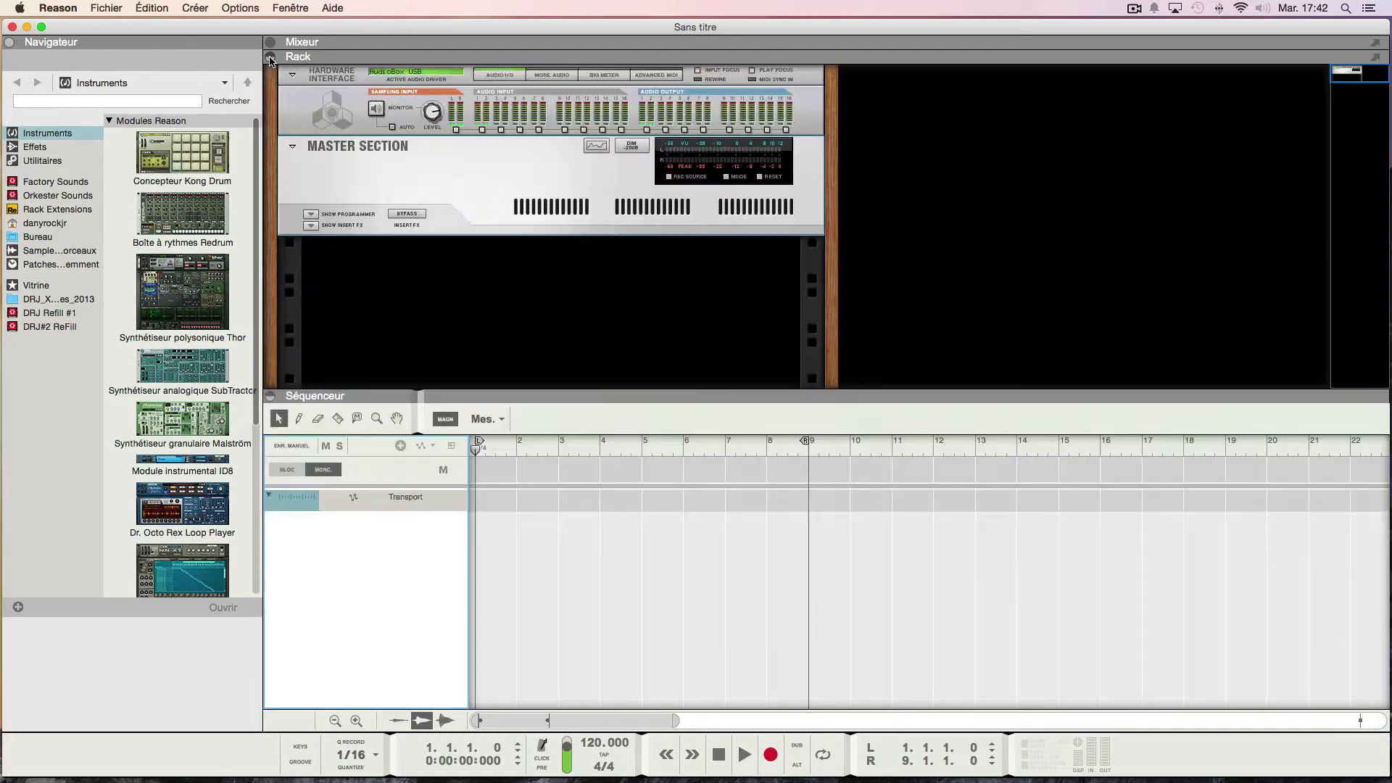
pyautogui.click(271, 43)
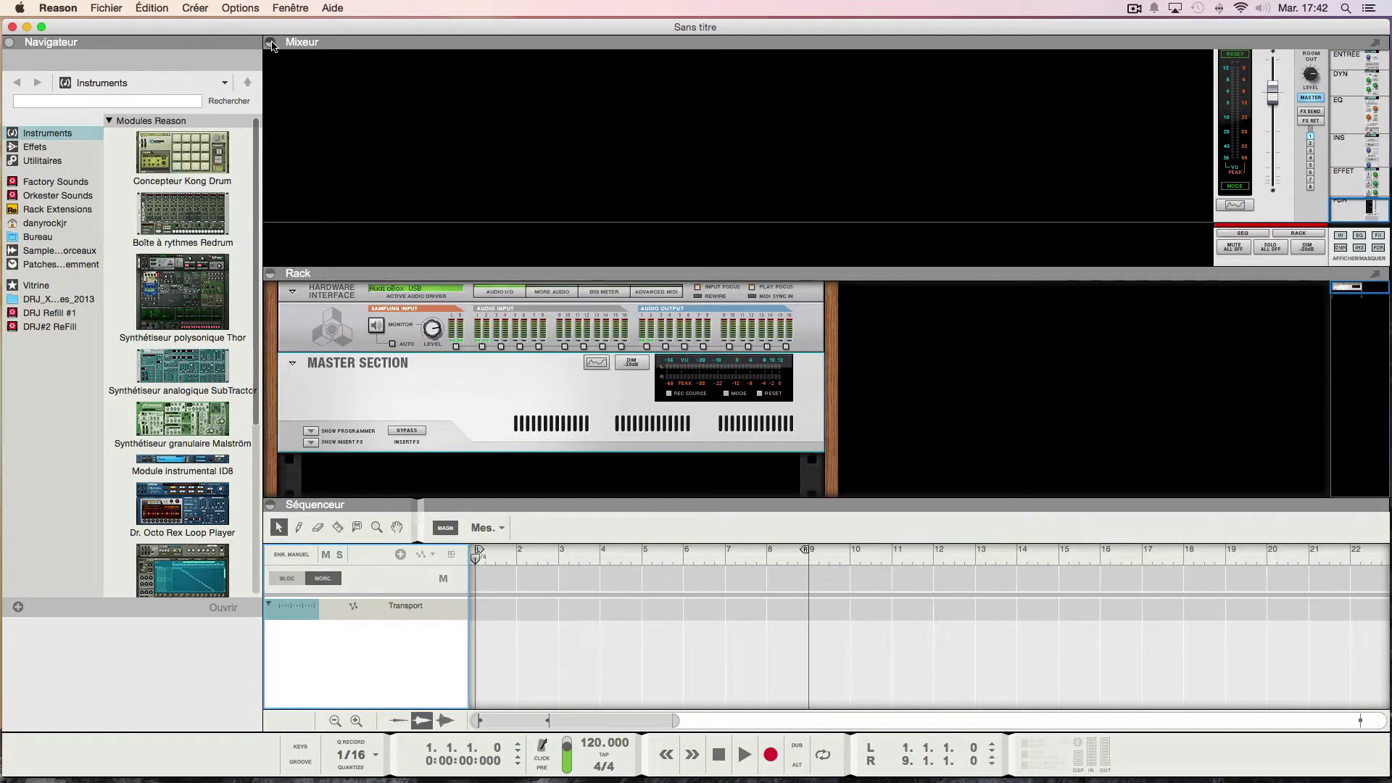
pyautogui.click(271, 43)
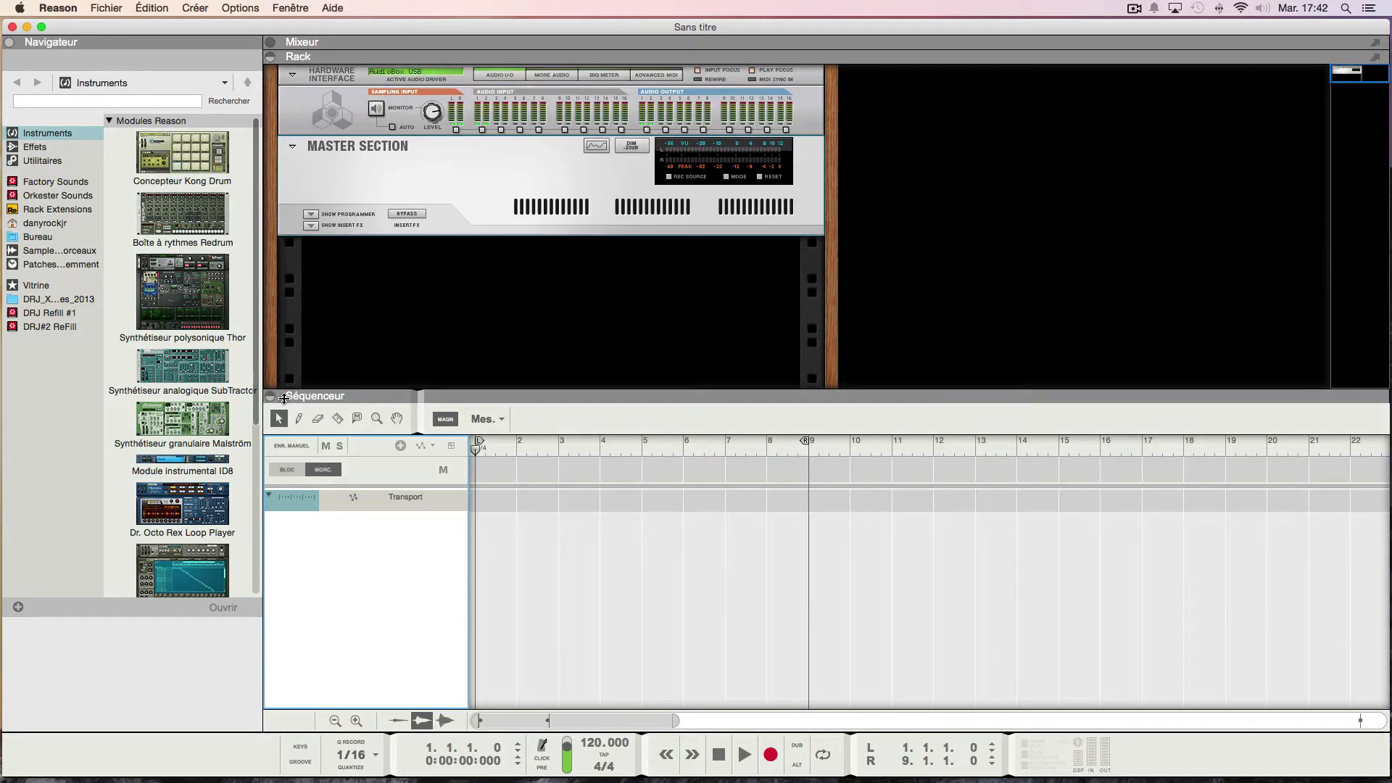
pyautogui.click(271, 396)
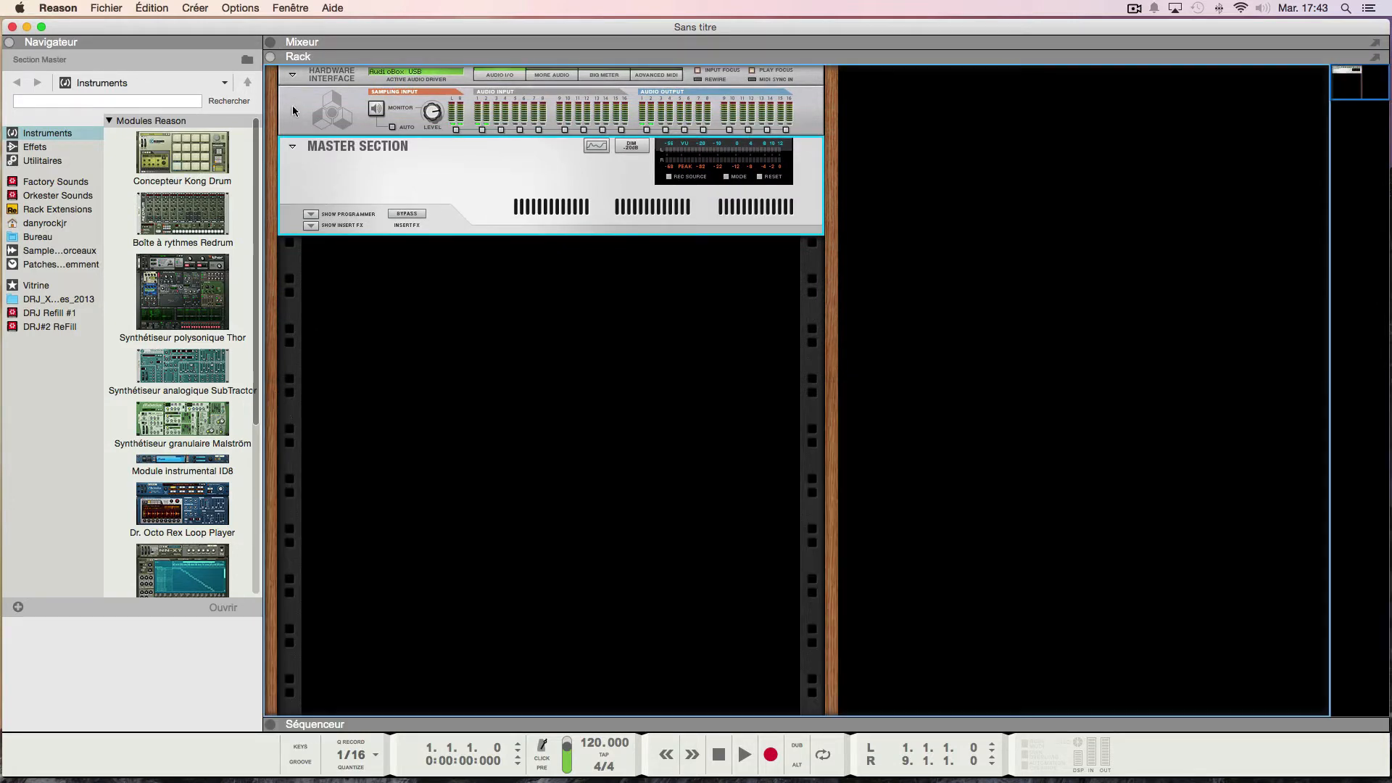
pyautogui.click(271, 58)
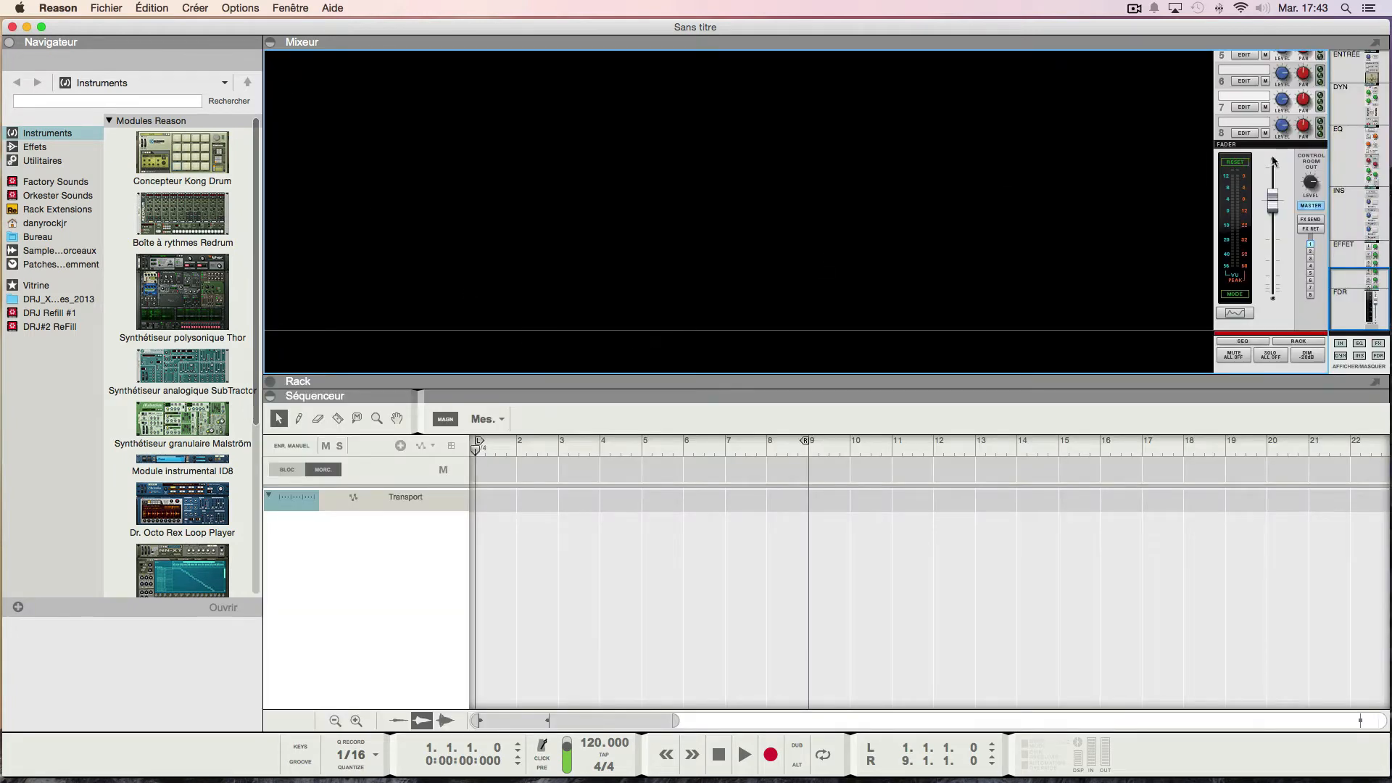
pyautogui.click(270, 382)
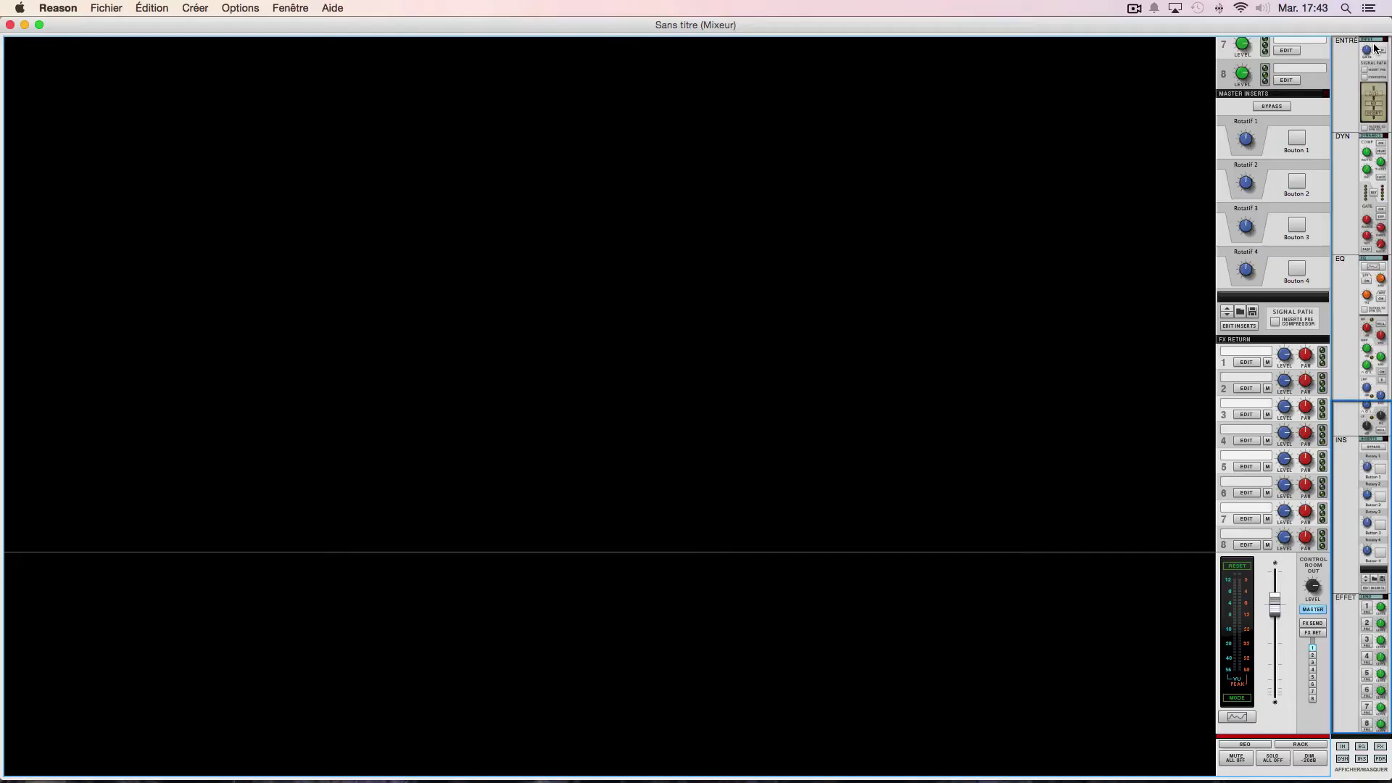
# Step: Detach the Mixer into its own window and dock it back, and hide and reshow the Navigator
pyautogui.click(1375, 43)
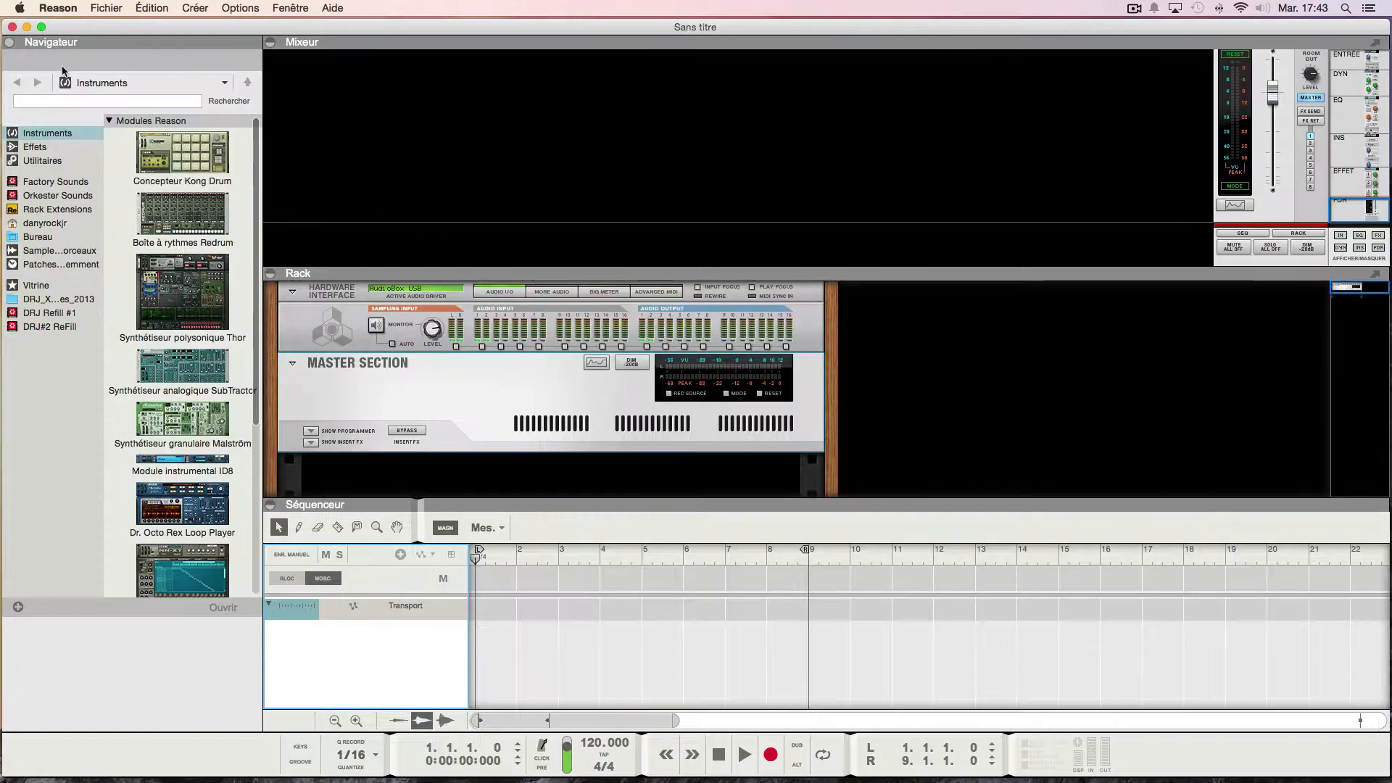
pyautogui.click(11, 25)
pyautogui.click(9, 42)
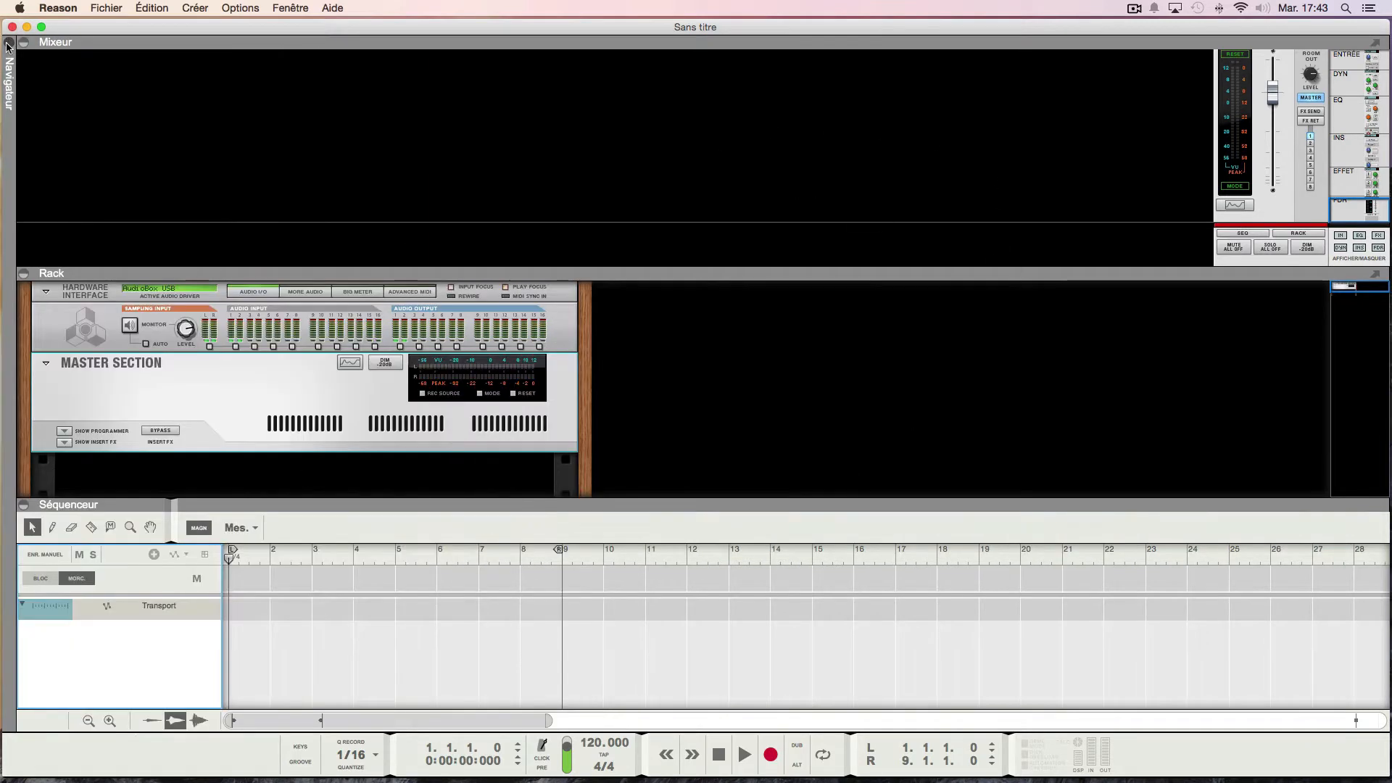
pyautogui.click(8, 44)
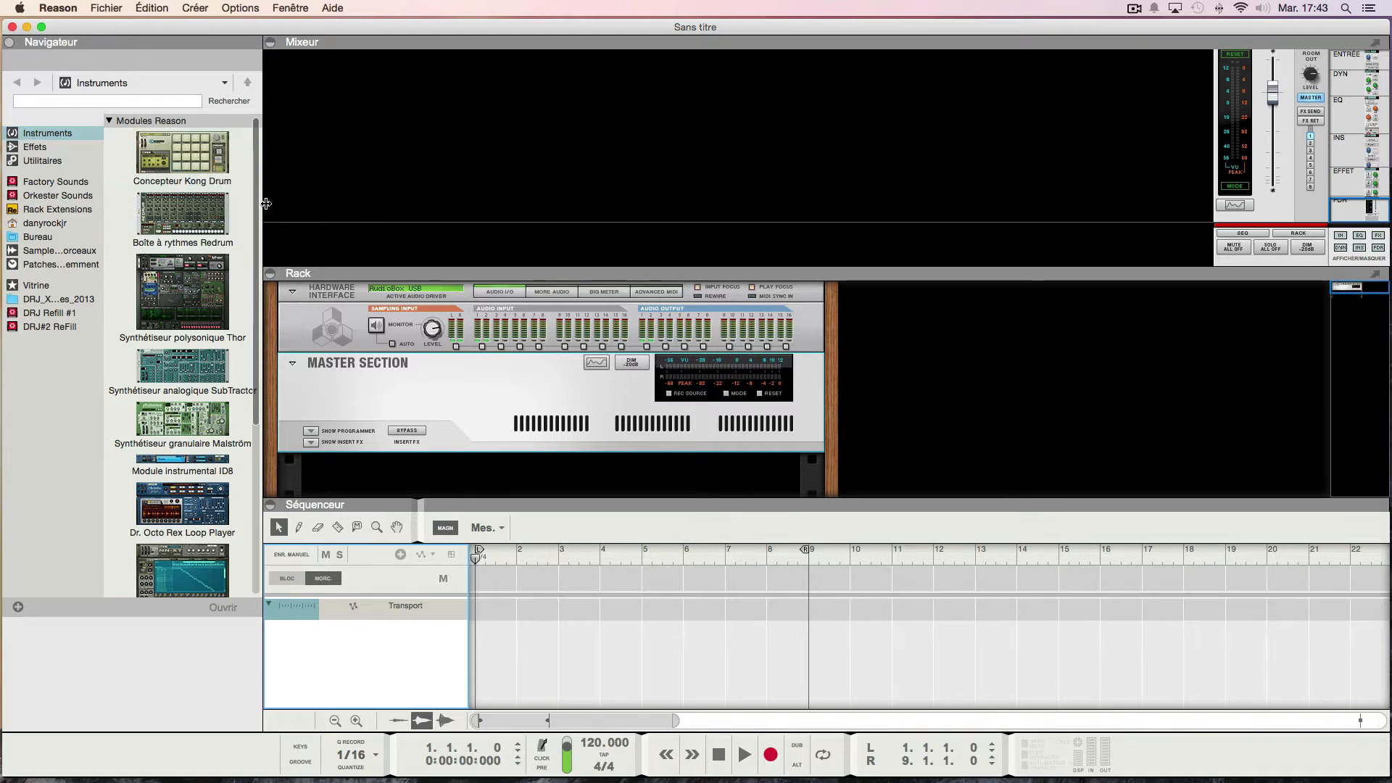
# Step: Display the floating tool window, move it over the work area, and close it
pyautogui.click(238, 10)
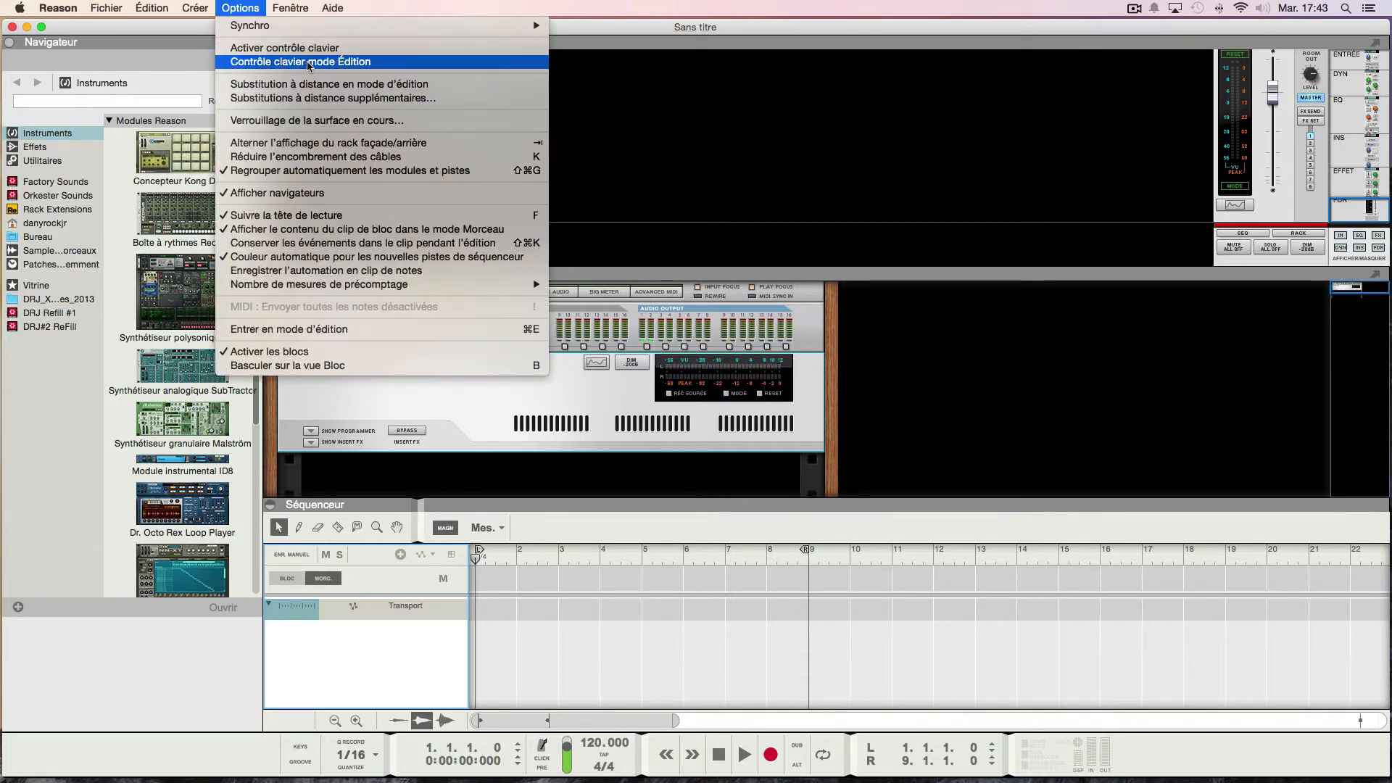
pyautogui.moveTo(292, 10)
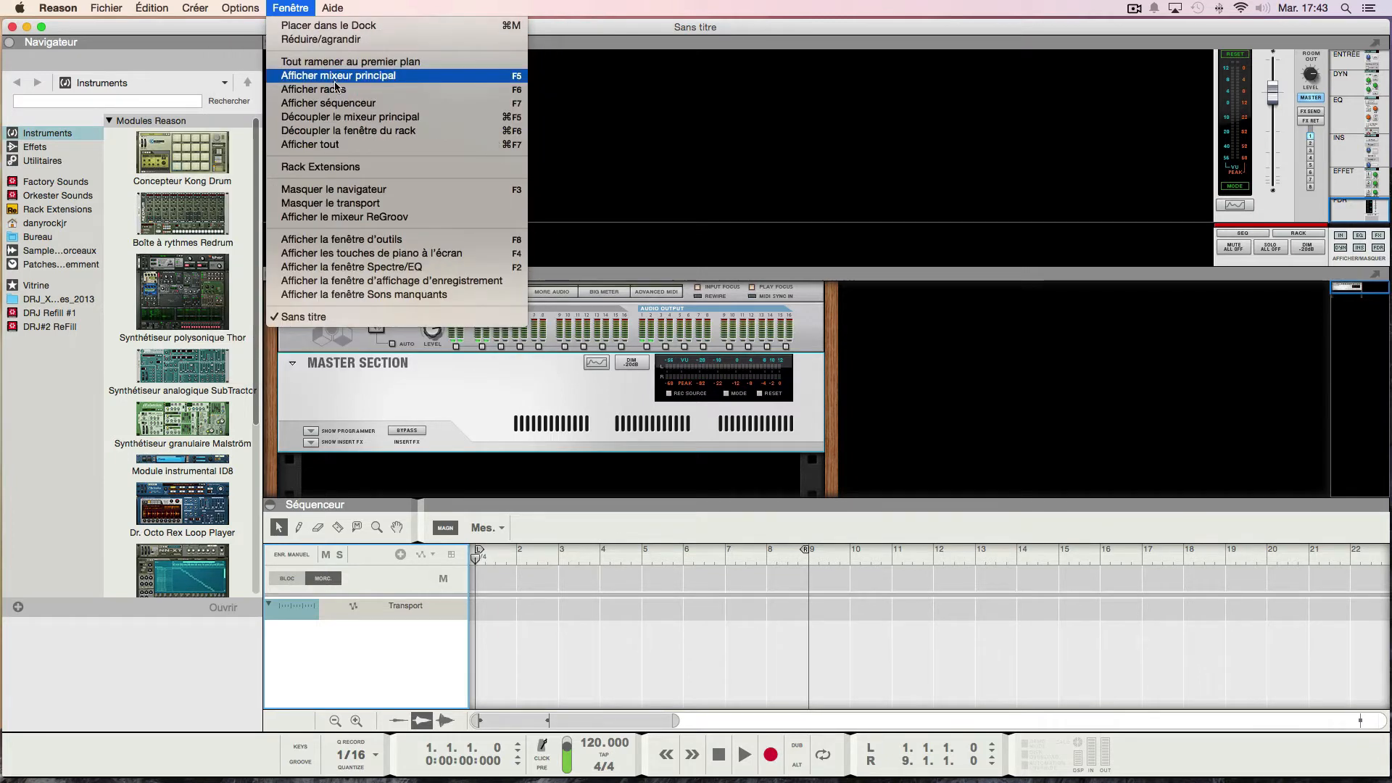
pyautogui.click(359, 240)
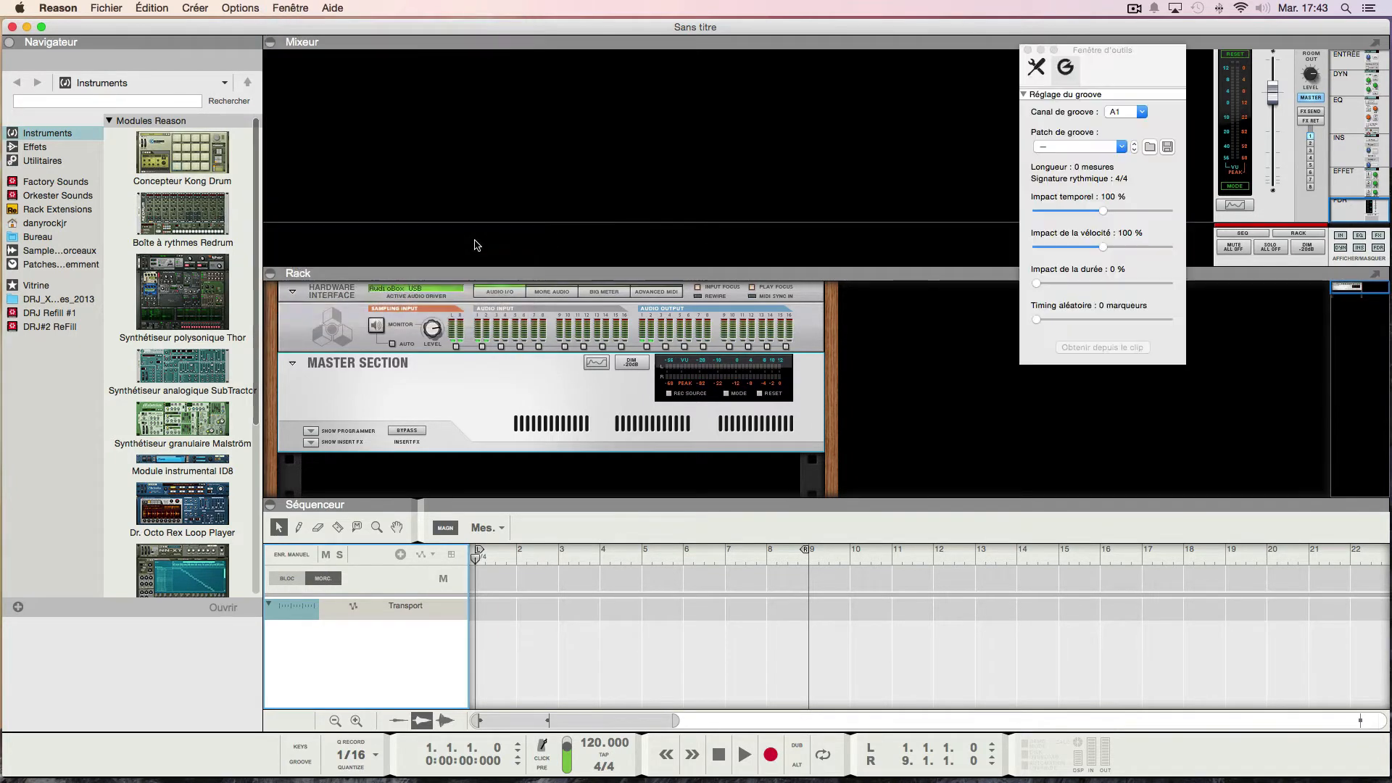
pyautogui.moveTo(1094, 77); pyautogui.dragTo(1036, 114)
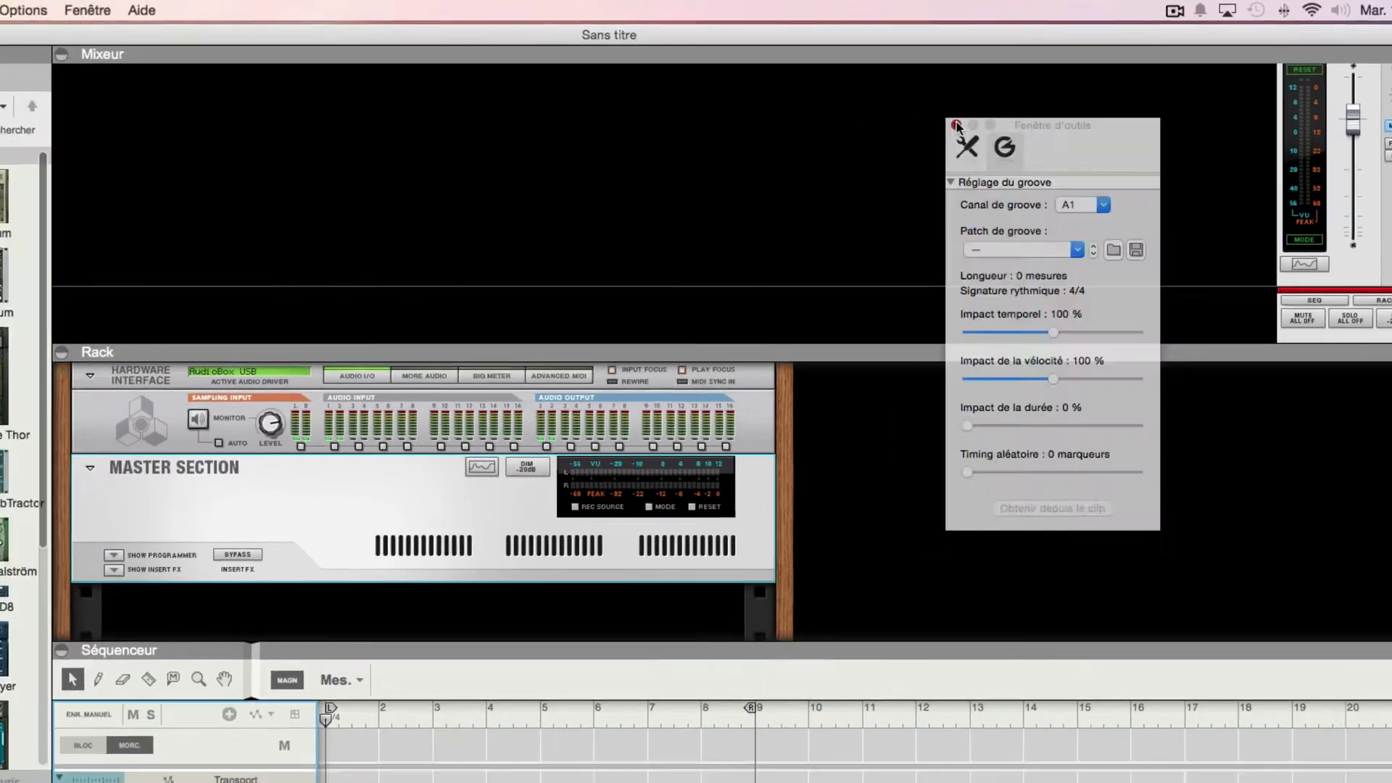
pyautogui.click(802, 134)
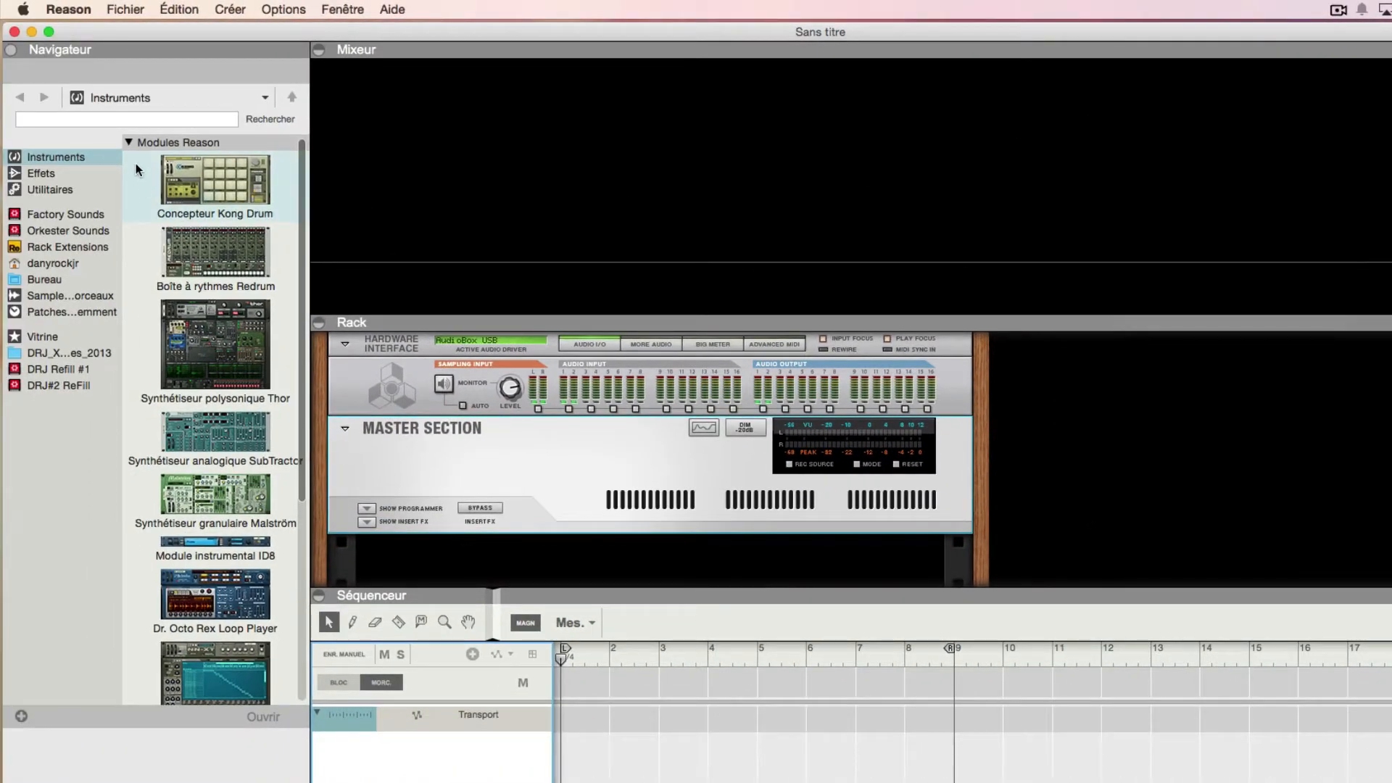
# Step: Examine the Navigator's Instruments, Effects, Utilities, Factory Sounds, Rack Extensions and song samples categories
pyautogui.click(55, 155)
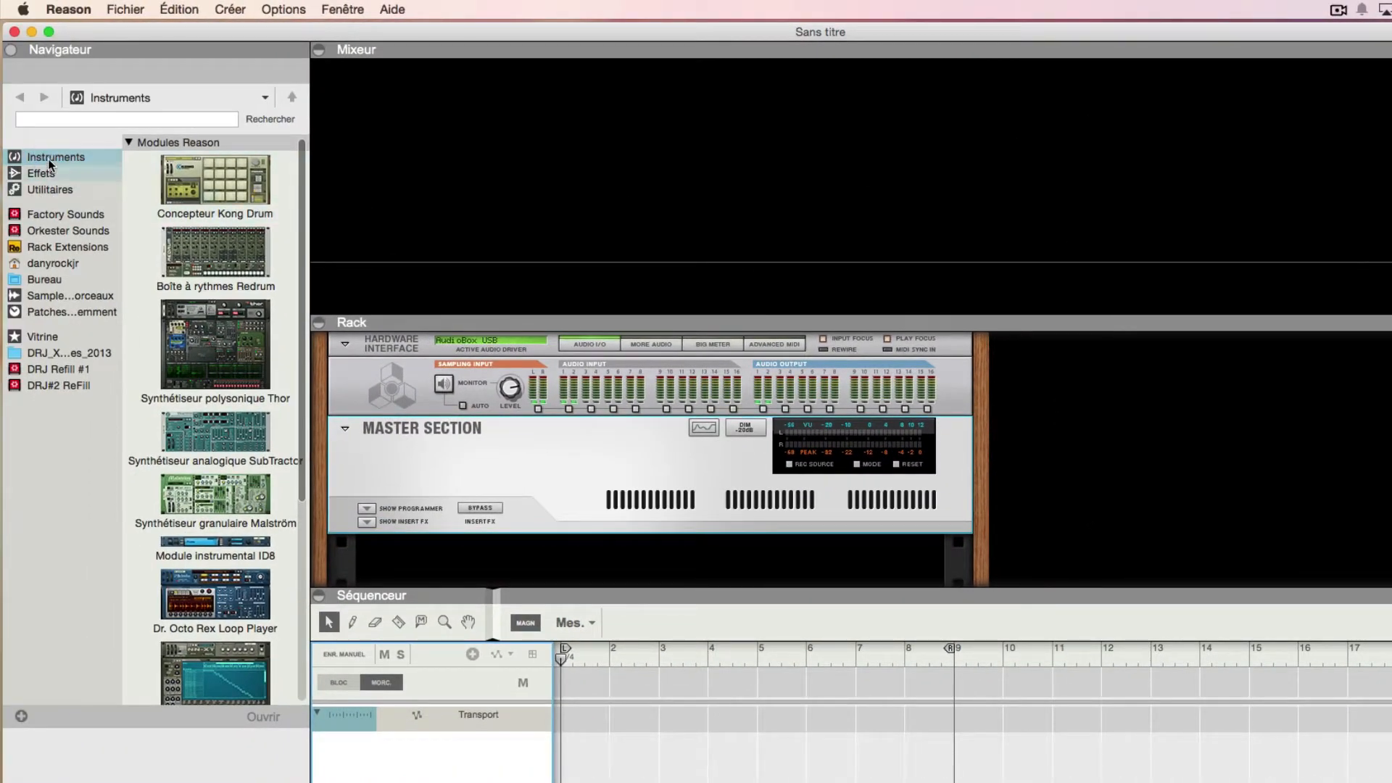
pyautogui.click(207, 167)
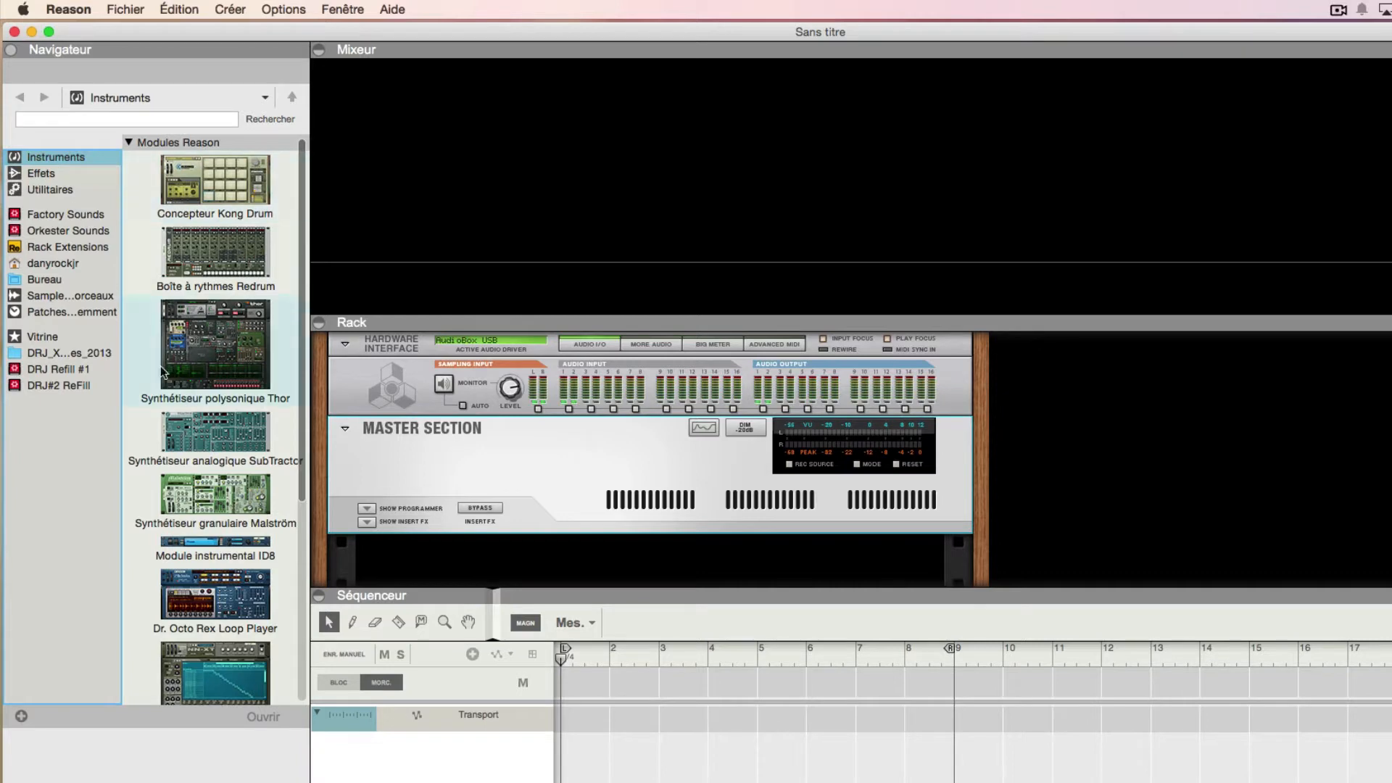
pyautogui.click(73, 174)
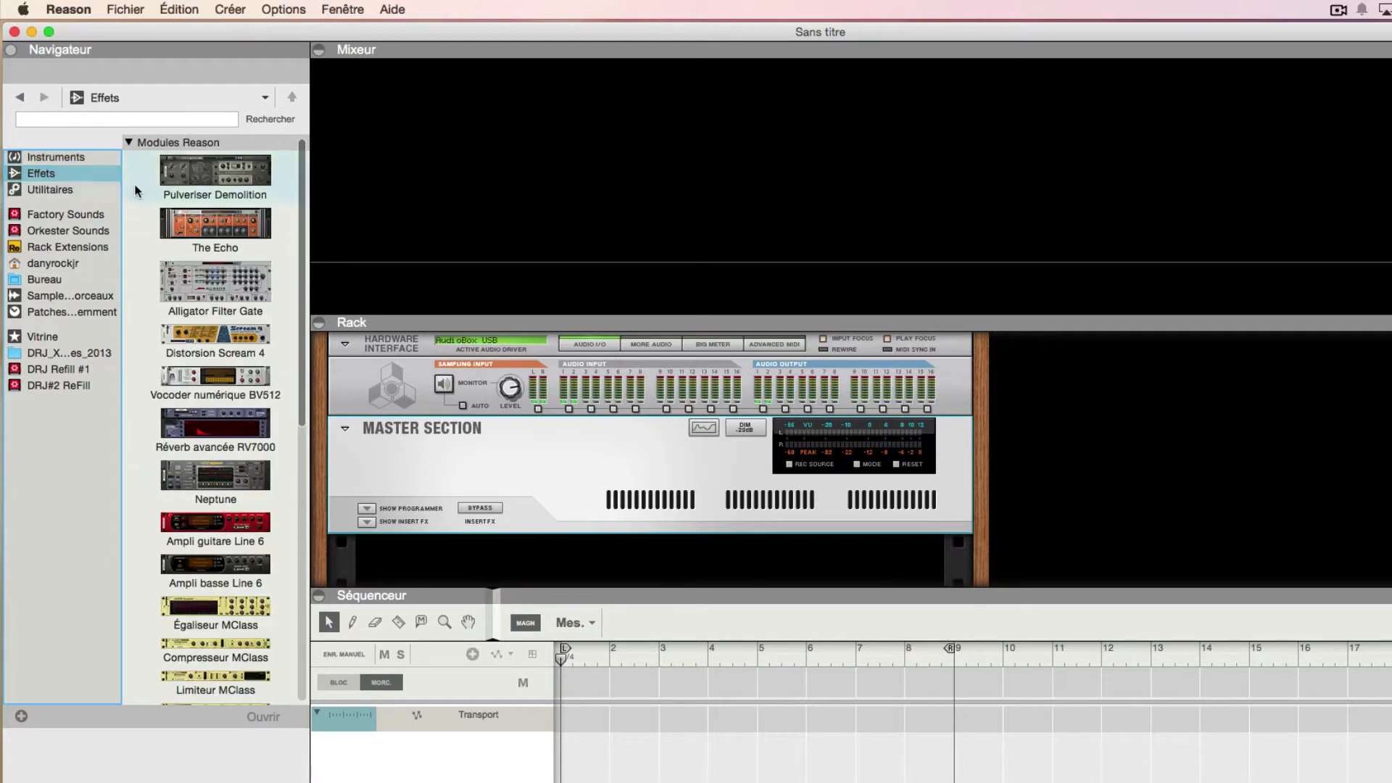
pyautogui.click(80, 190)
pyautogui.scroll(-5, 216, 381)
pyautogui.scroll(5, 216, 382)
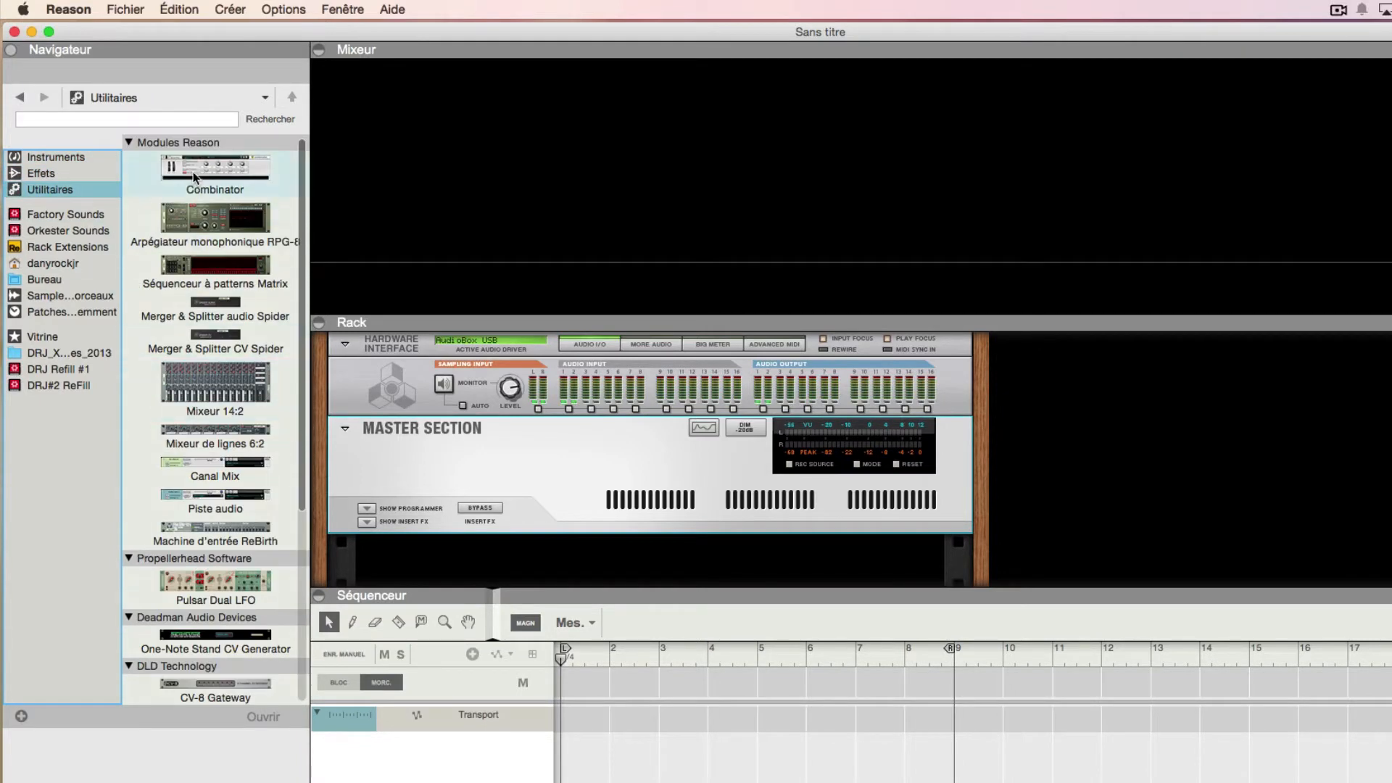
pyautogui.click(70, 214)
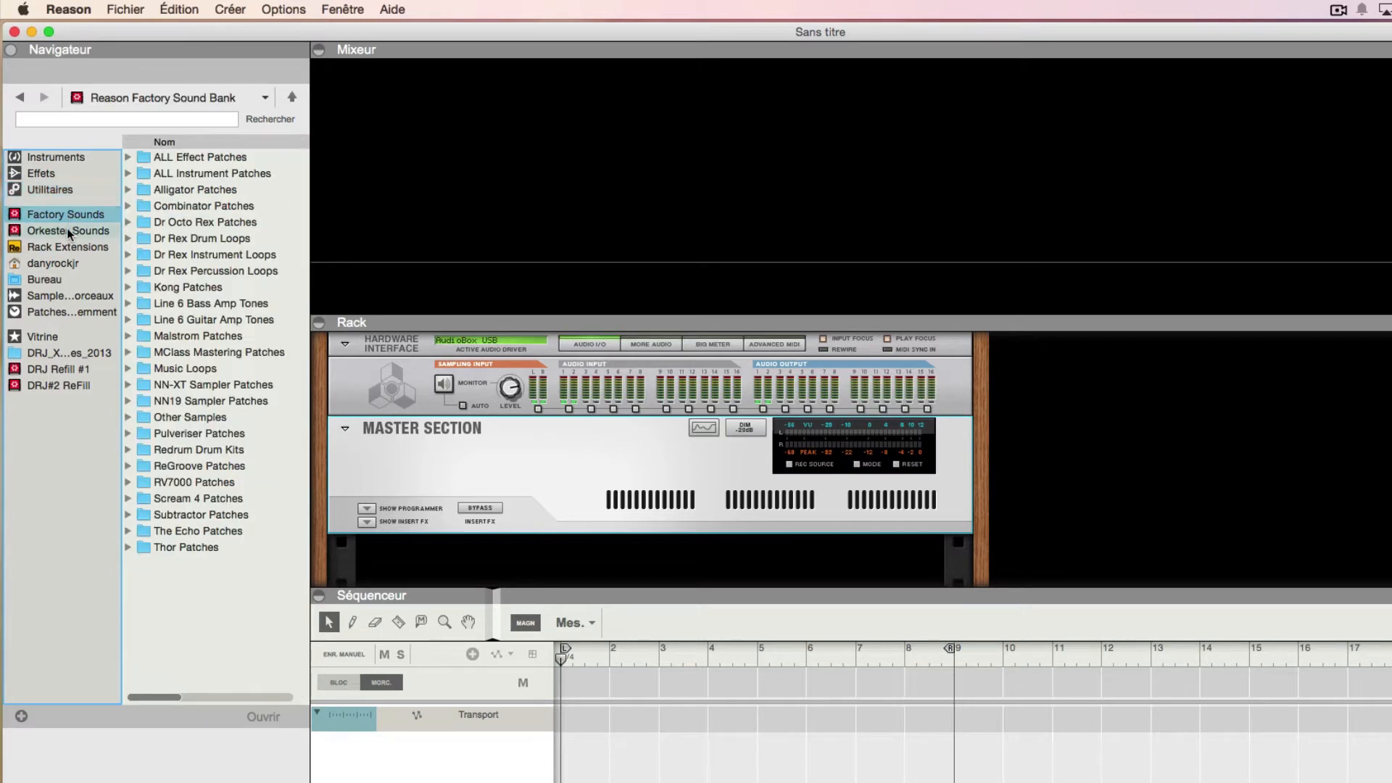
pyautogui.click(64, 246)
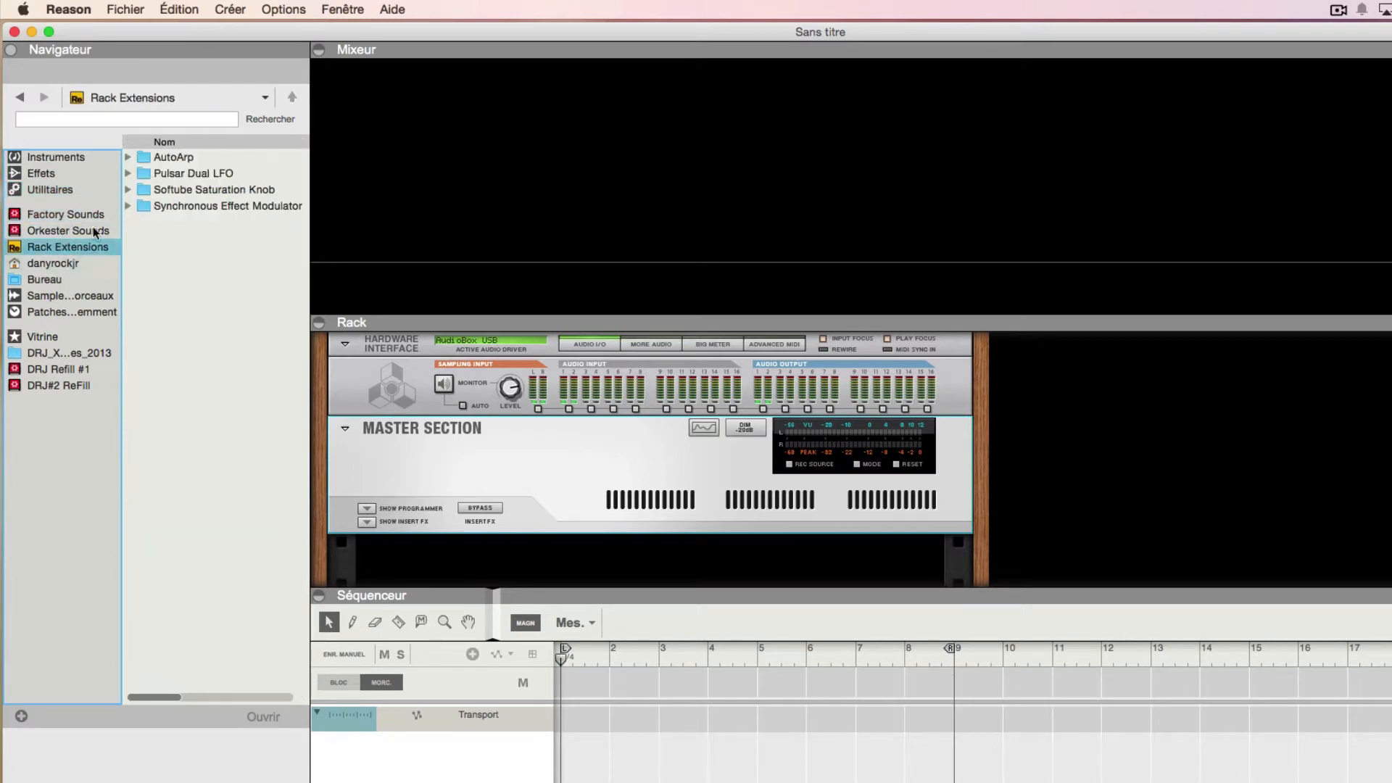
pyautogui.click(48, 296)
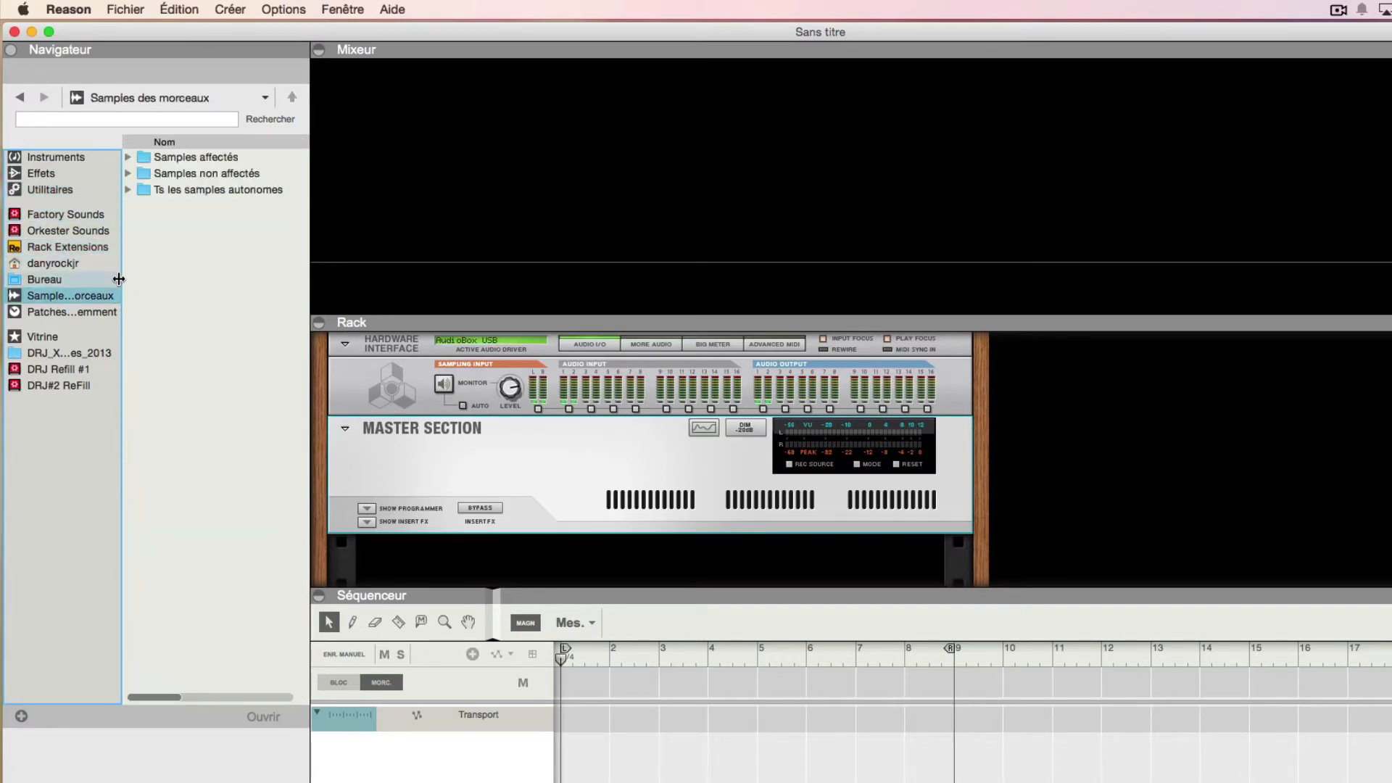
# Step: Enlarge the Rack area upward and fold the Master Section and Hardware Interface devices
pyautogui.moveTo(121, 278)
pyautogui.mouseDown()
pyautogui.moveTo(258, 302)
pyautogui.moveTo(121, 303)
pyautogui.mouseUp()
pyautogui.moveTo(663, 320); pyautogui.dragTo(648, 283)
pyautogui.click(345, 382)
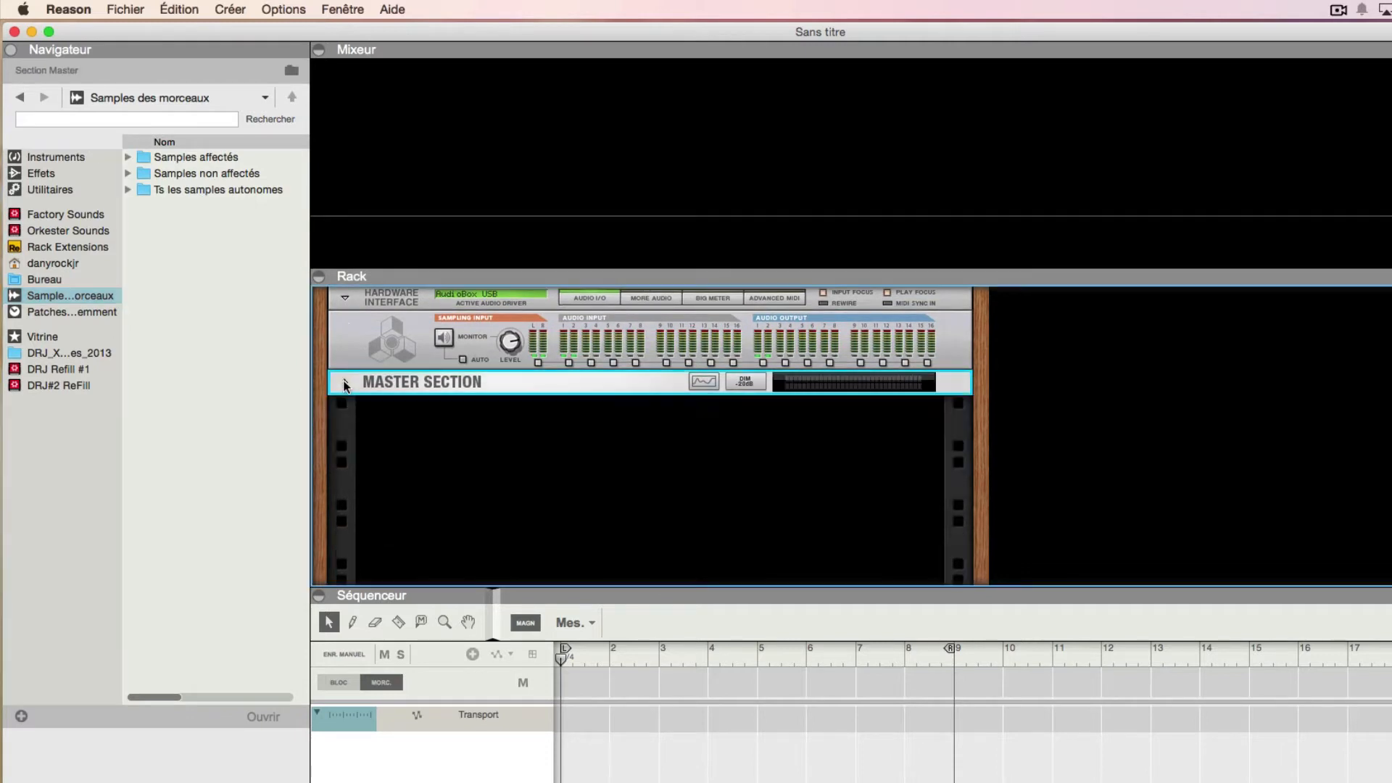
pyautogui.click(346, 298)
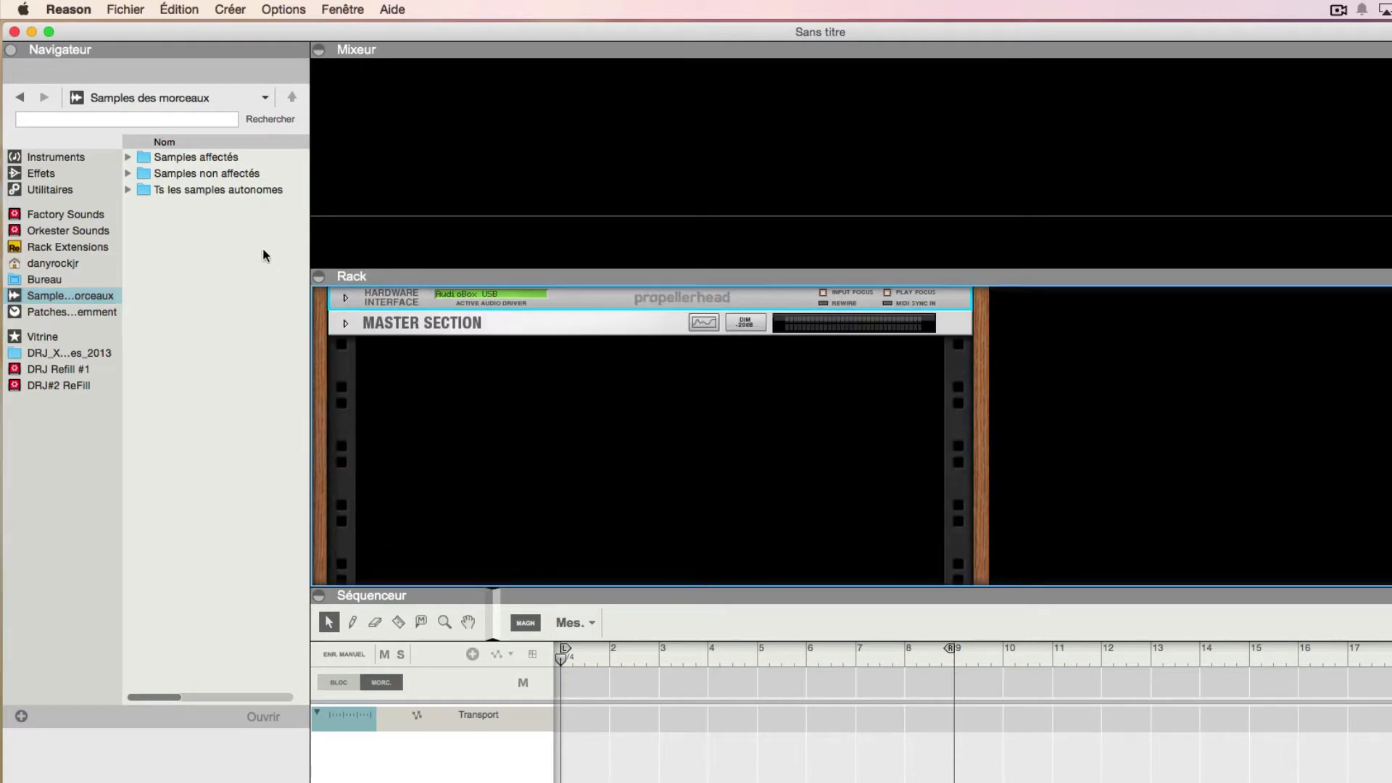
# Step: Add a Kong drum designer from the Navigator's Instruments category, and delete it with its whole device group
pyautogui.click(73, 159)
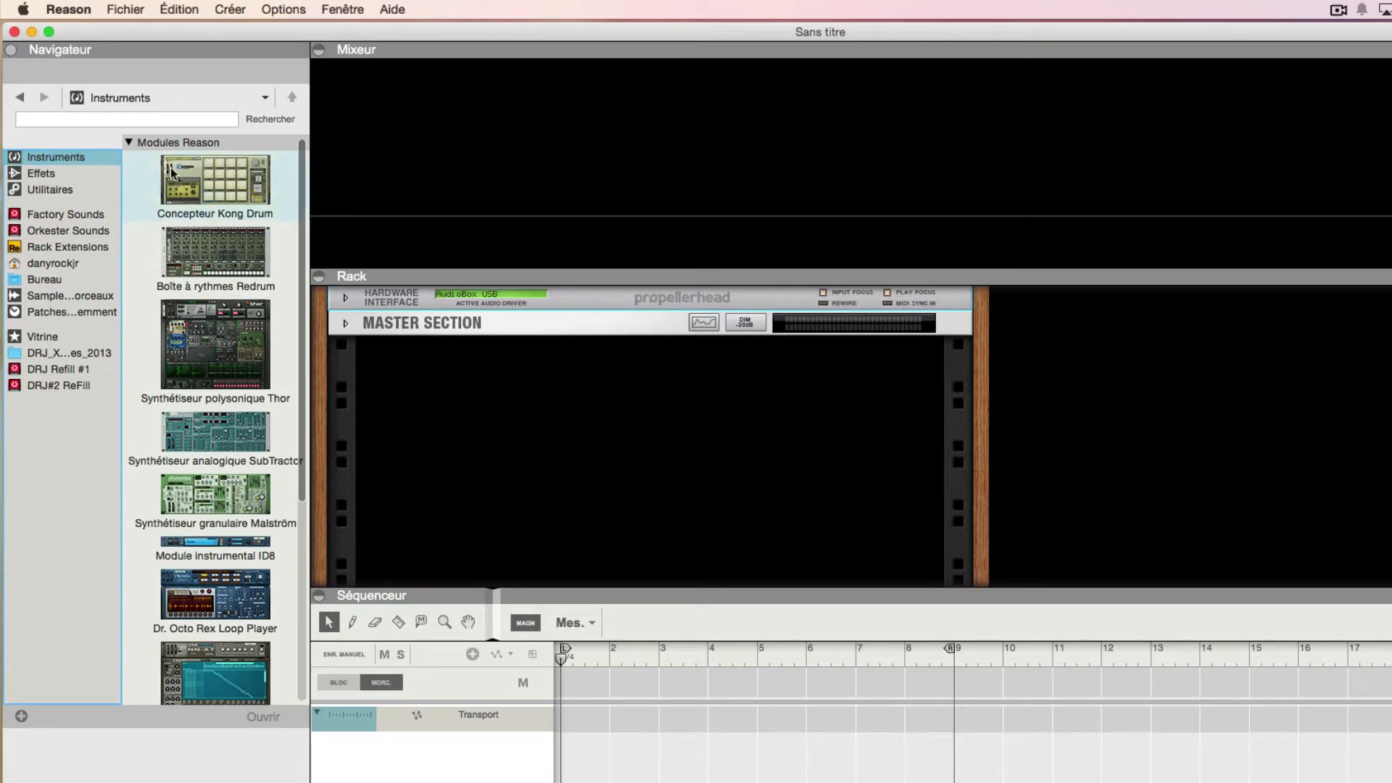
pyautogui.click(190, 181)
pyautogui.doubleClick(190, 182)
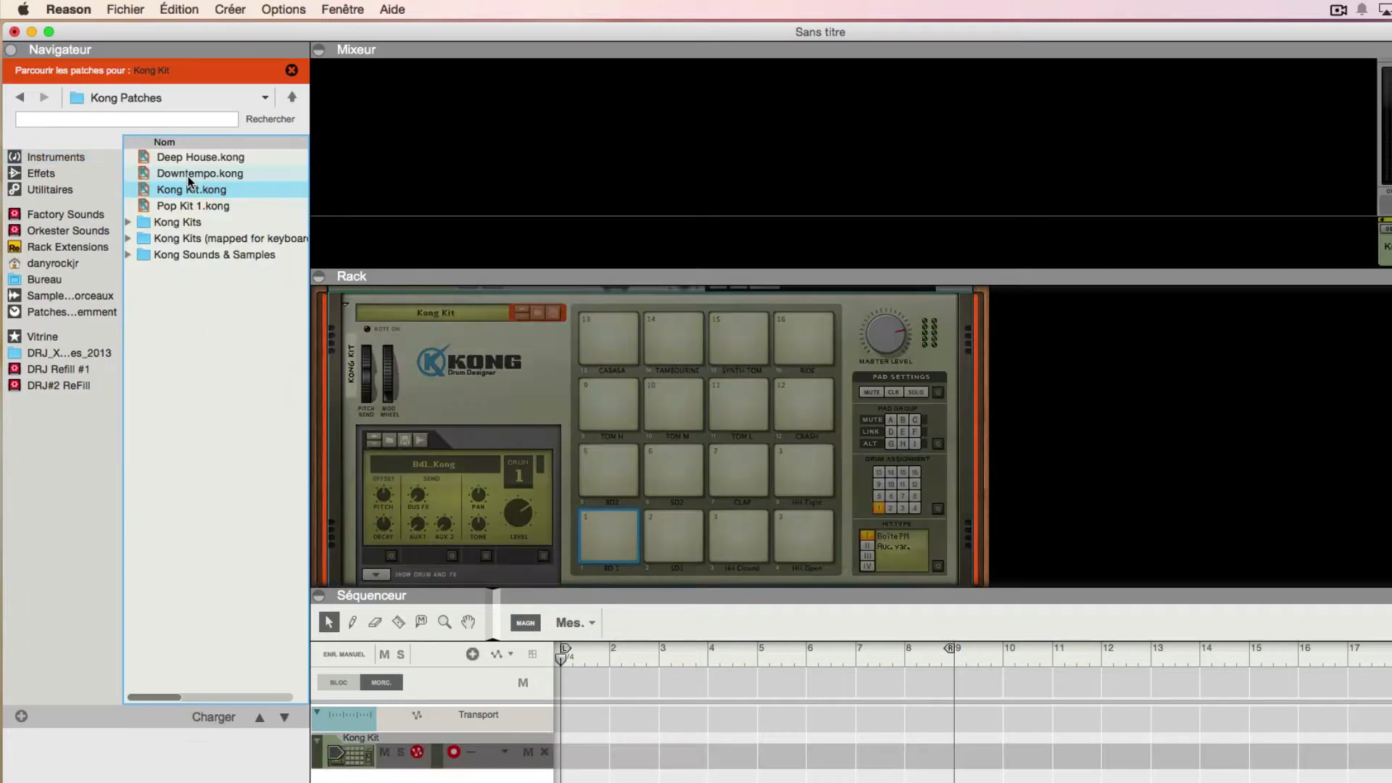
pyautogui.click(484, 337)
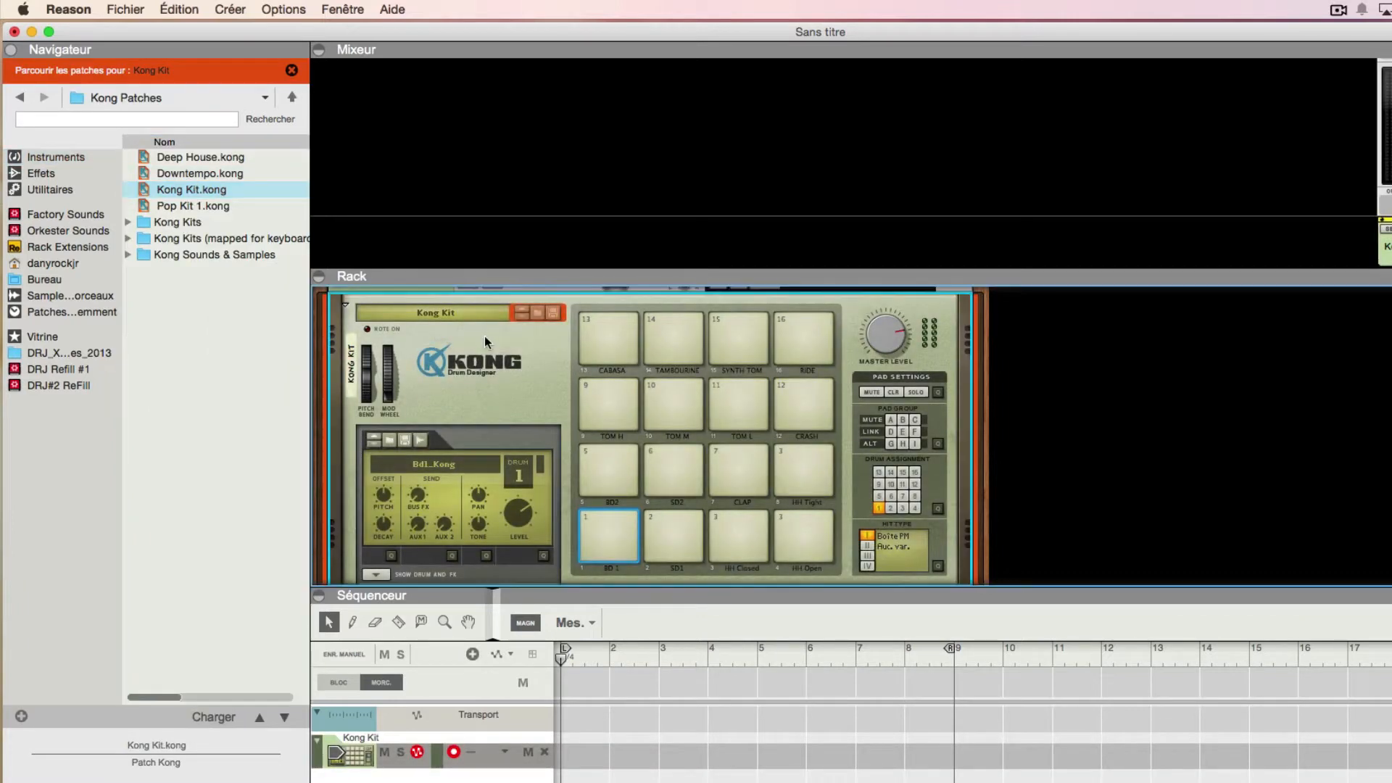
pyautogui.press('BackSpace')
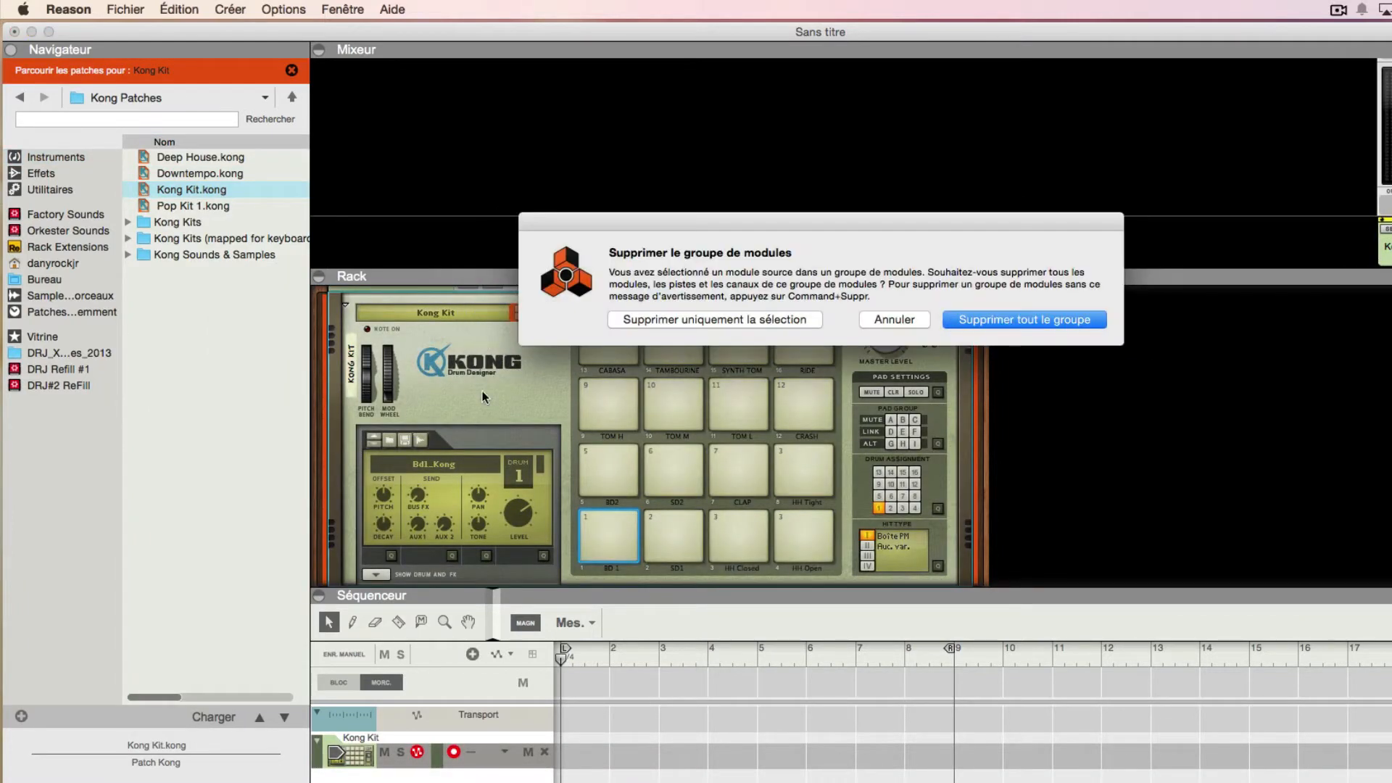
pyautogui.click(1005, 320)
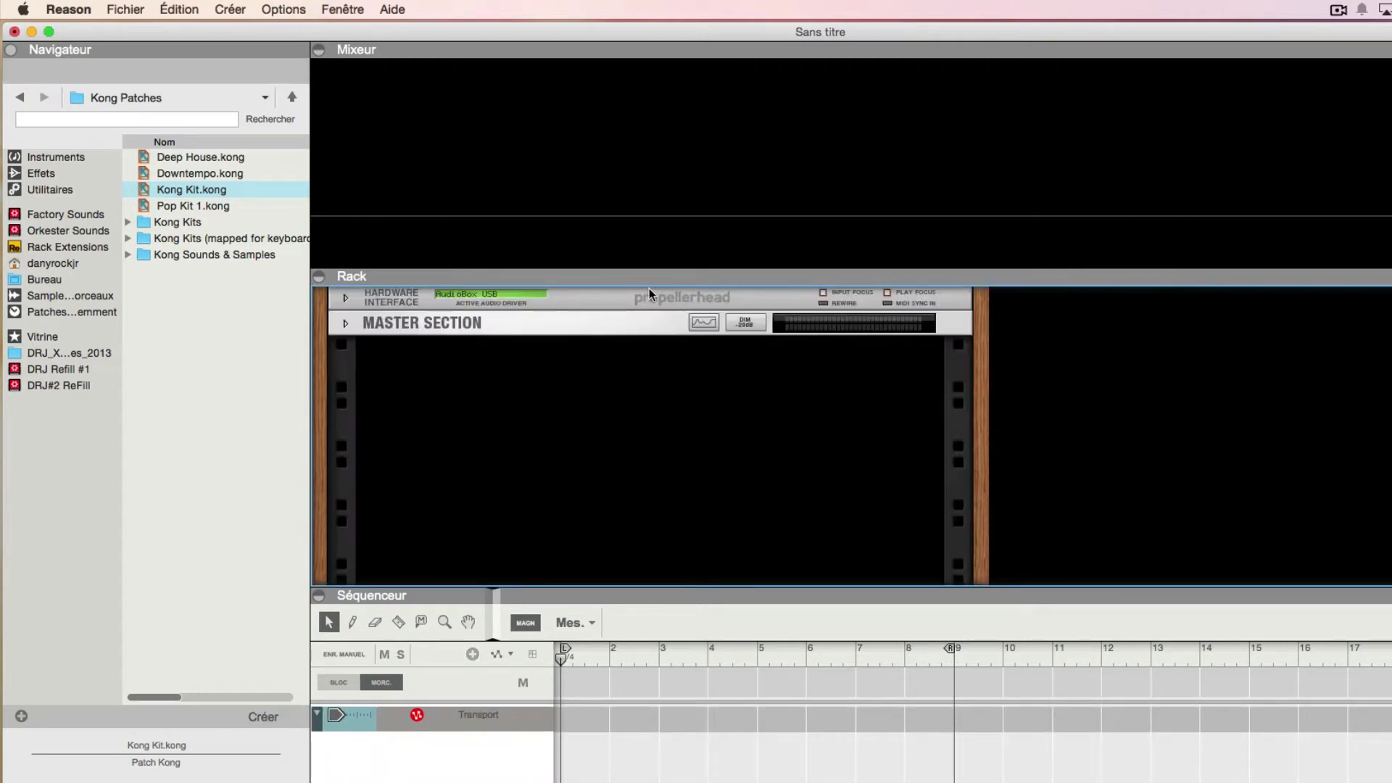
# Step: Select the Kong drum designer among the instruments, create it in the rack, and delete the entire group again
pyautogui.click(68, 157)
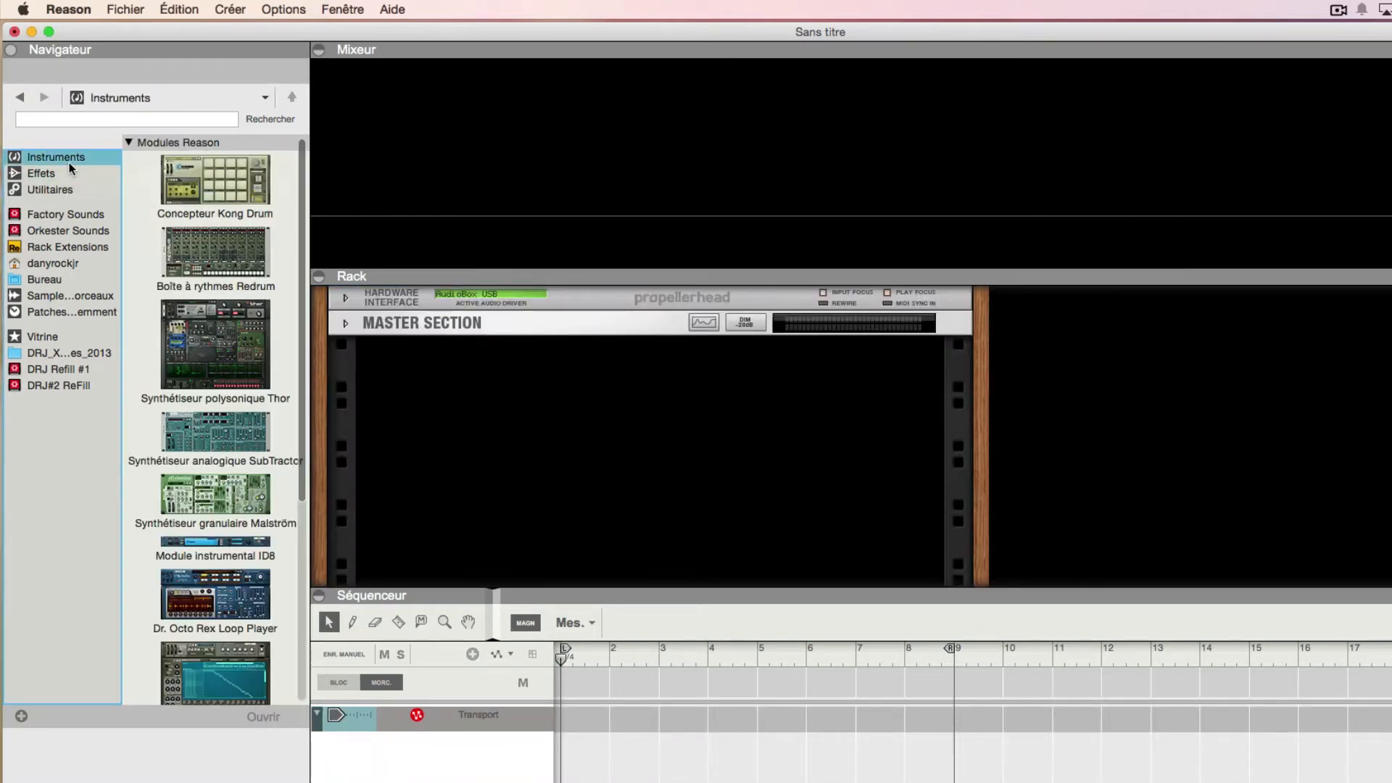
pyautogui.click(194, 177)
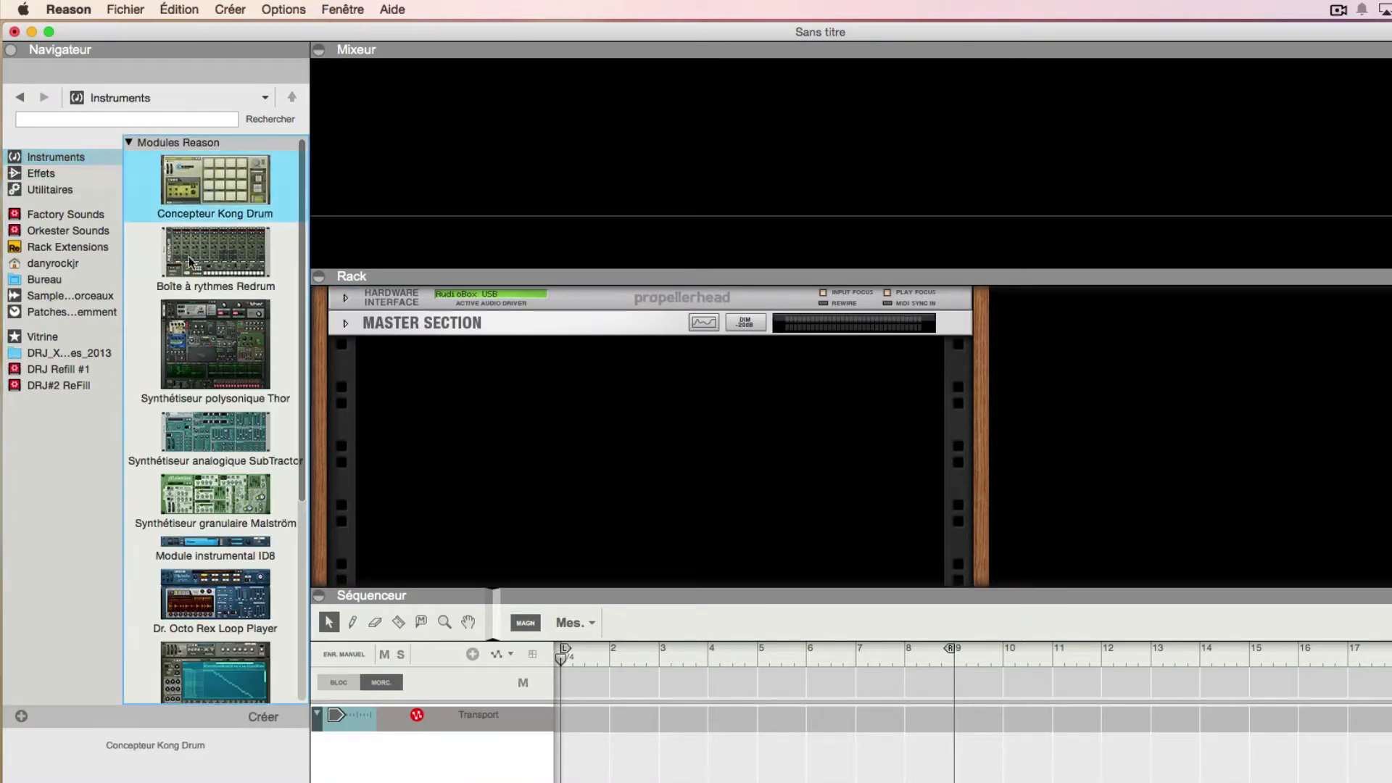
pyautogui.click(259, 716)
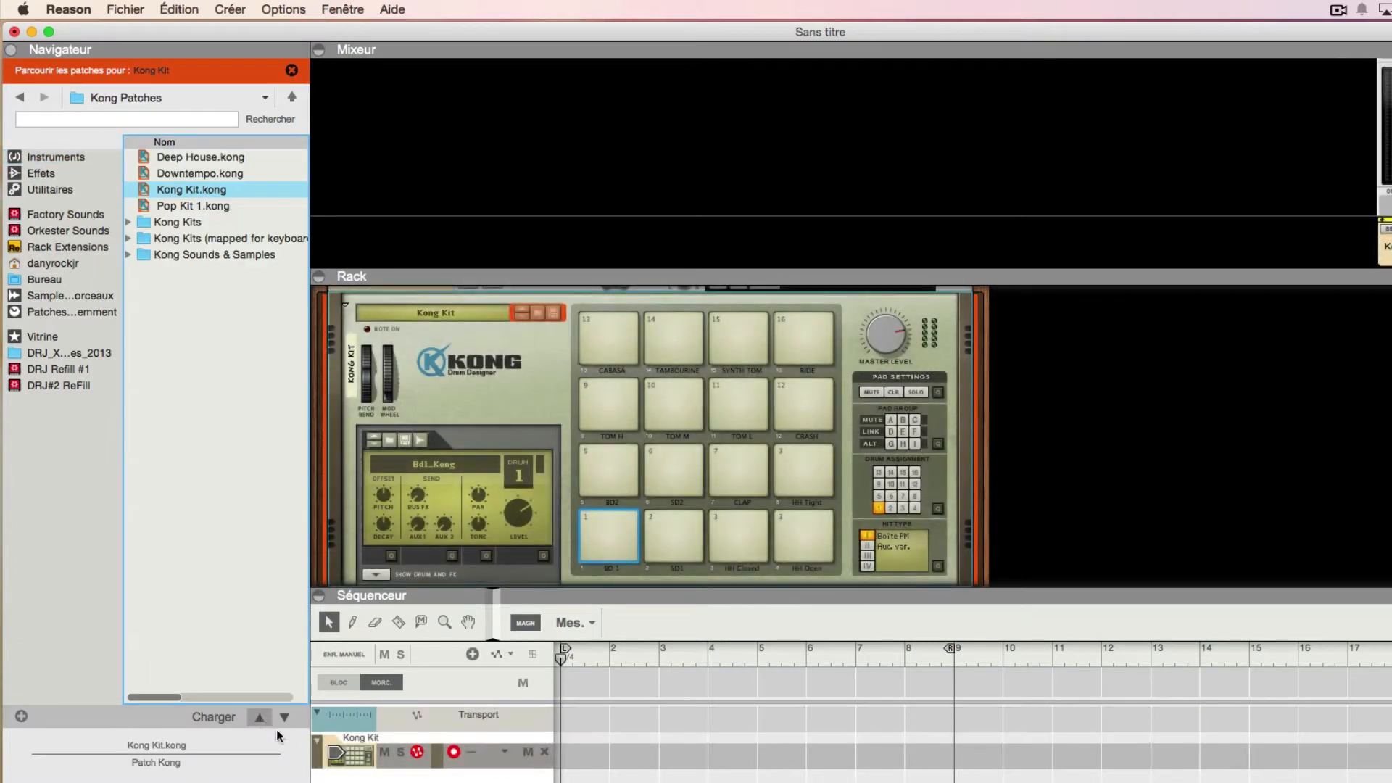
pyautogui.click(549, 338)
pyautogui.press('Delete')
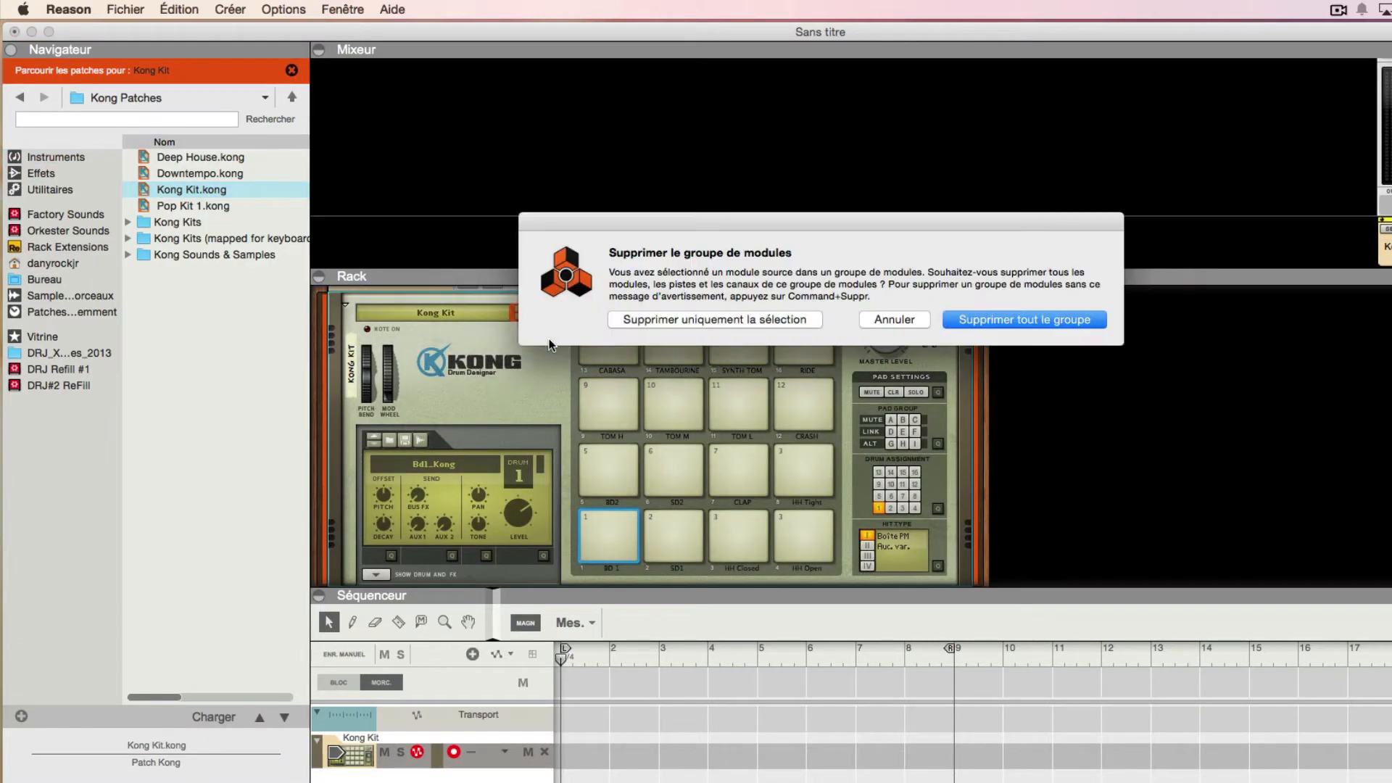
pyautogui.click(953, 321)
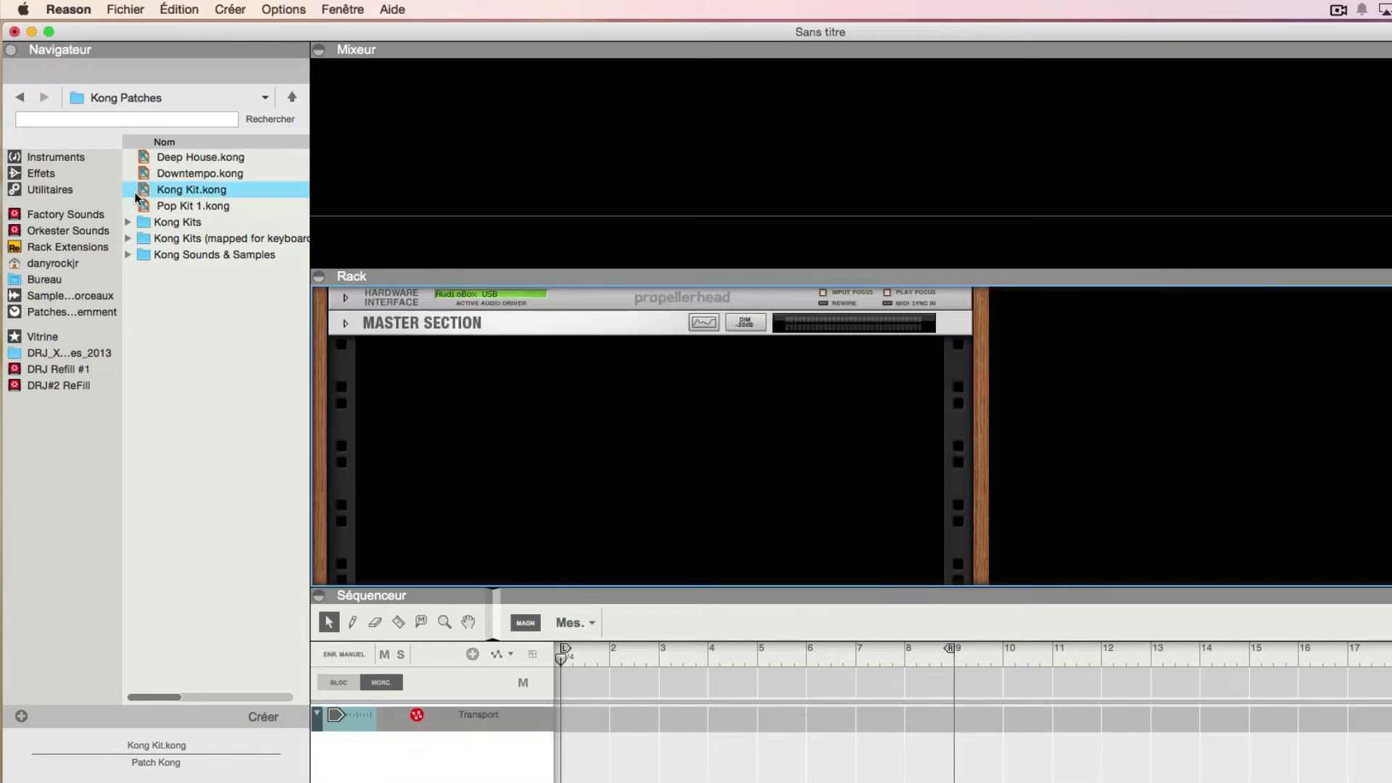
# Step: Place a SubTractor analog synthesizer from the Instruments category in the rack below the Master Section
pyautogui.click(57, 159)
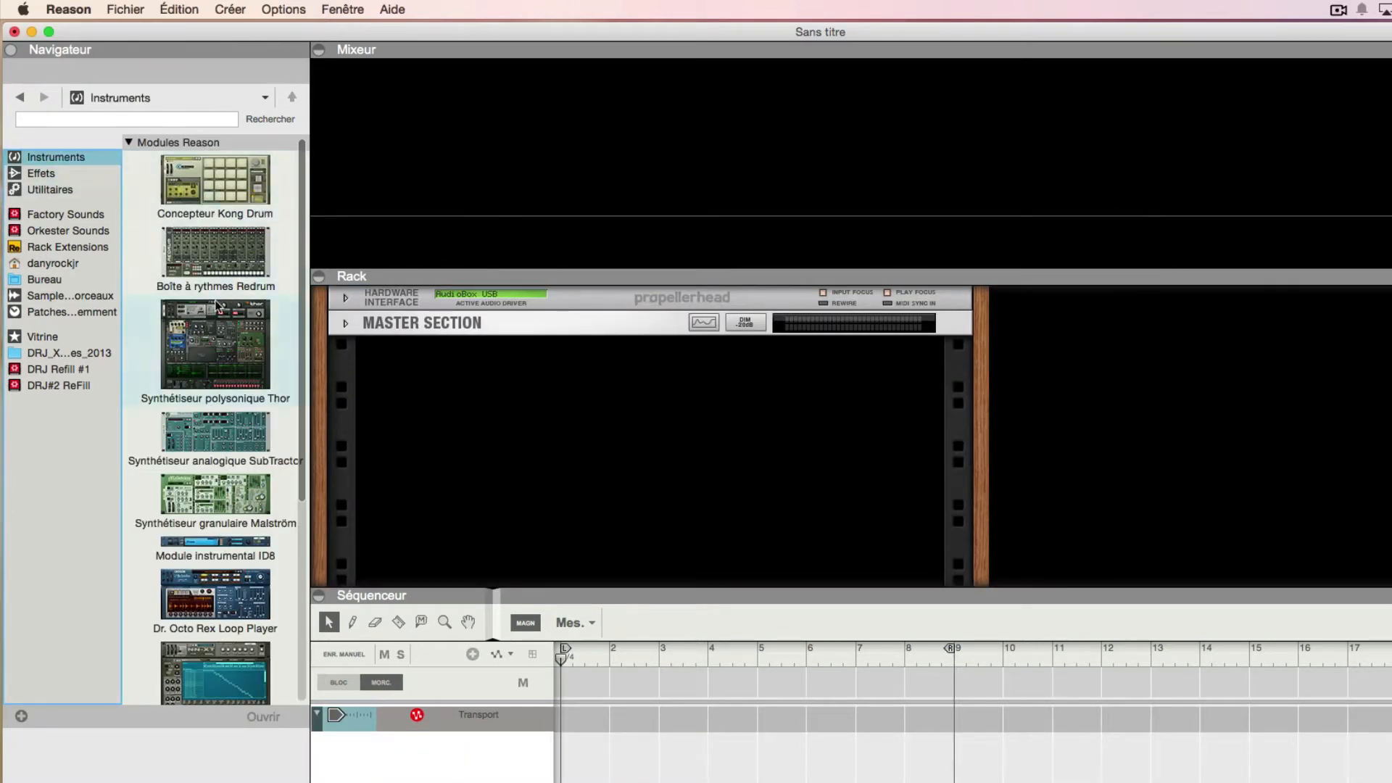
pyautogui.moveTo(204, 429); pyautogui.dragTo(534, 423)
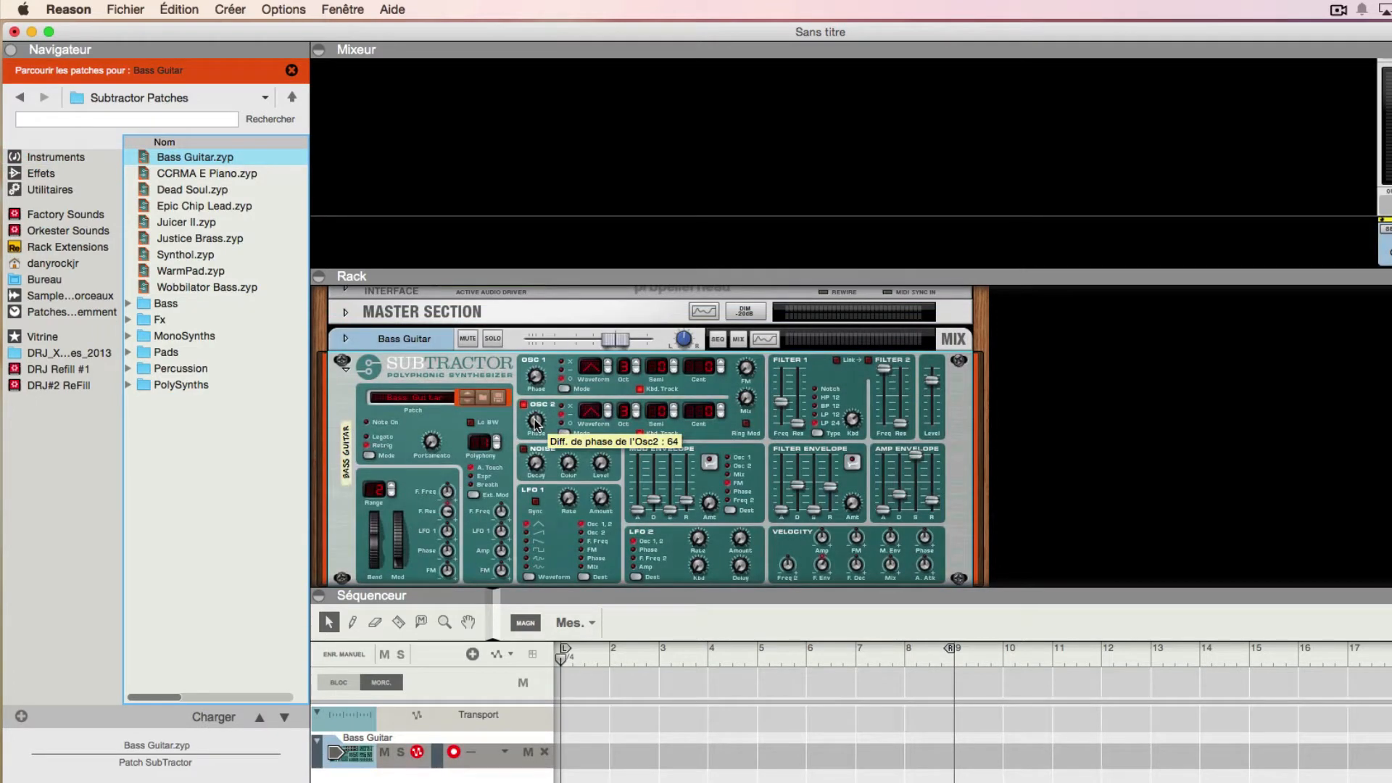
pyautogui.scroll(-2, 741, 423)
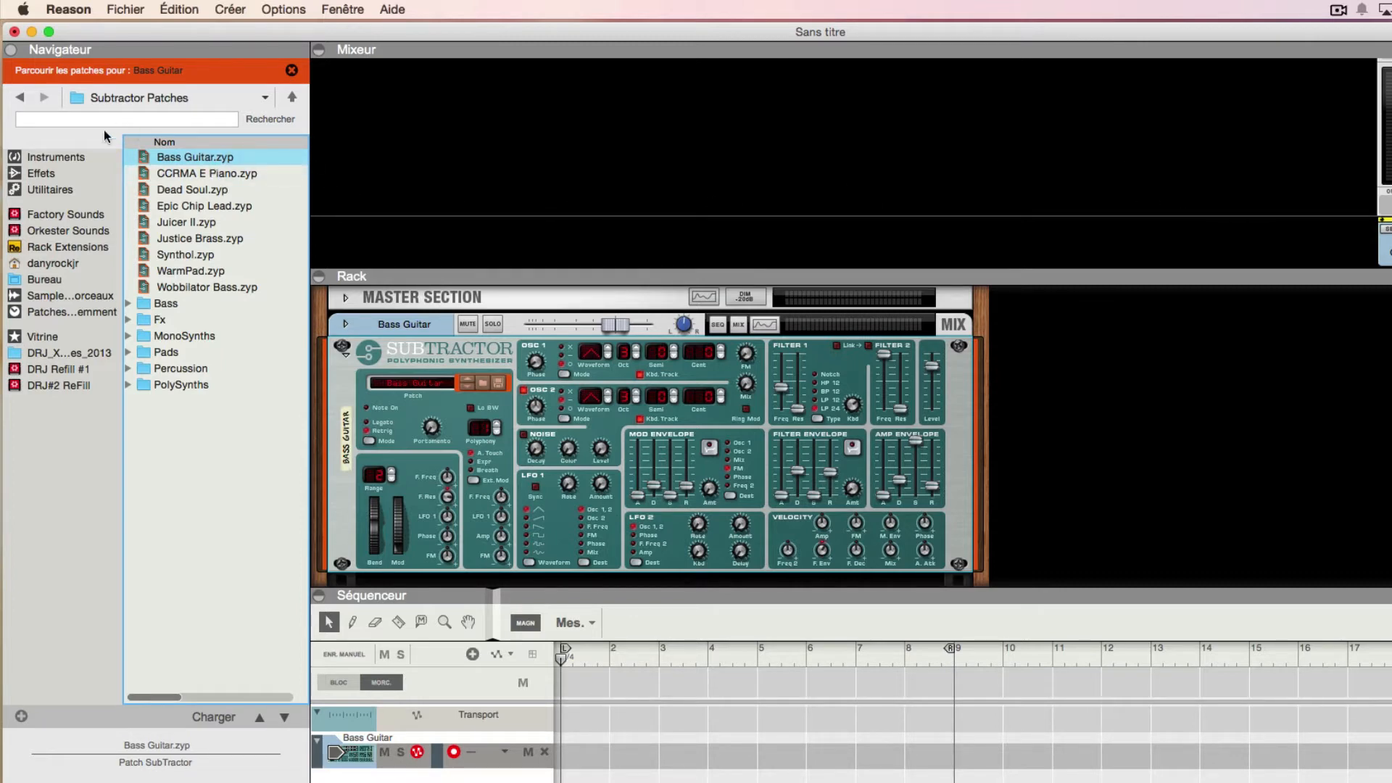
# Step: Replace the SubTractor with a Redrum drum machine, and add a Pulveriser Demolition effect directly beneath it
pyautogui.click(55, 157)
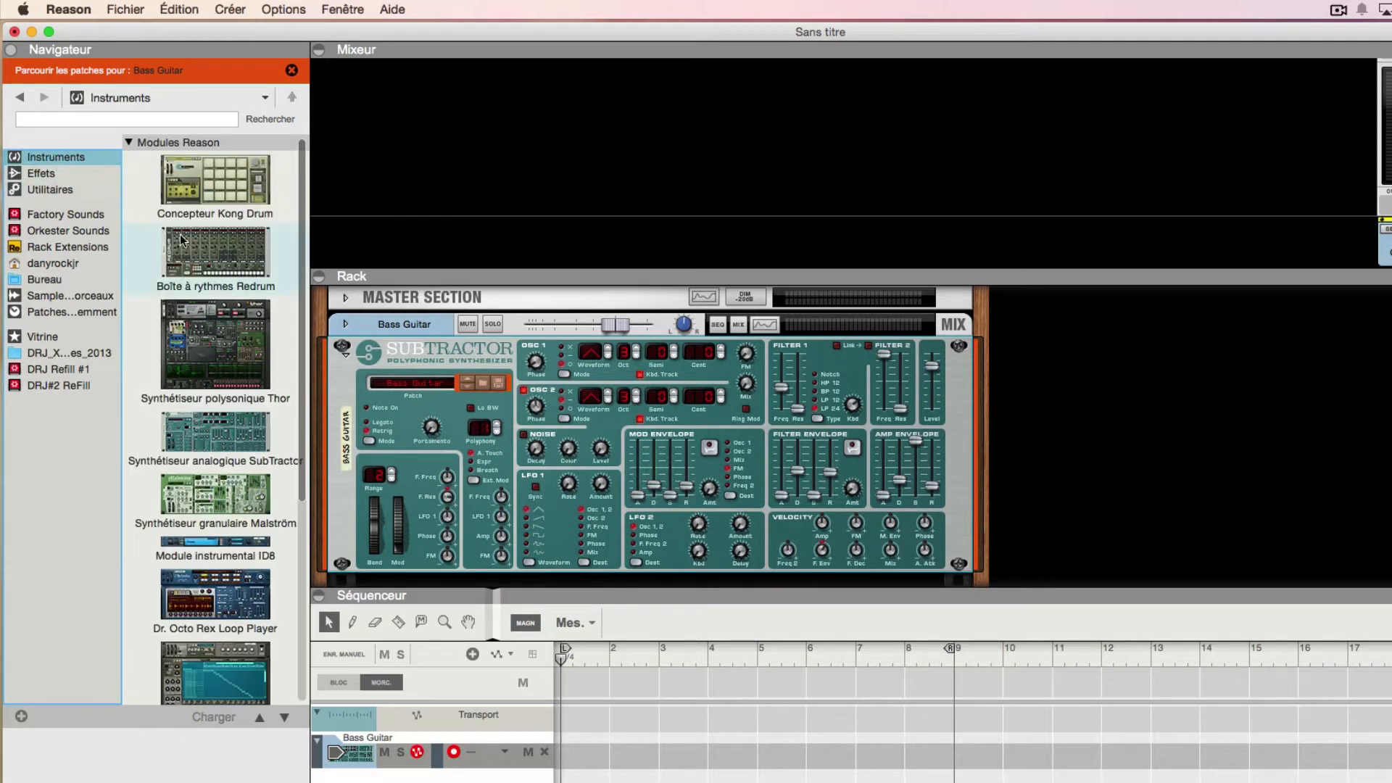
pyautogui.moveTo(184, 250); pyautogui.dragTo(593, 355)
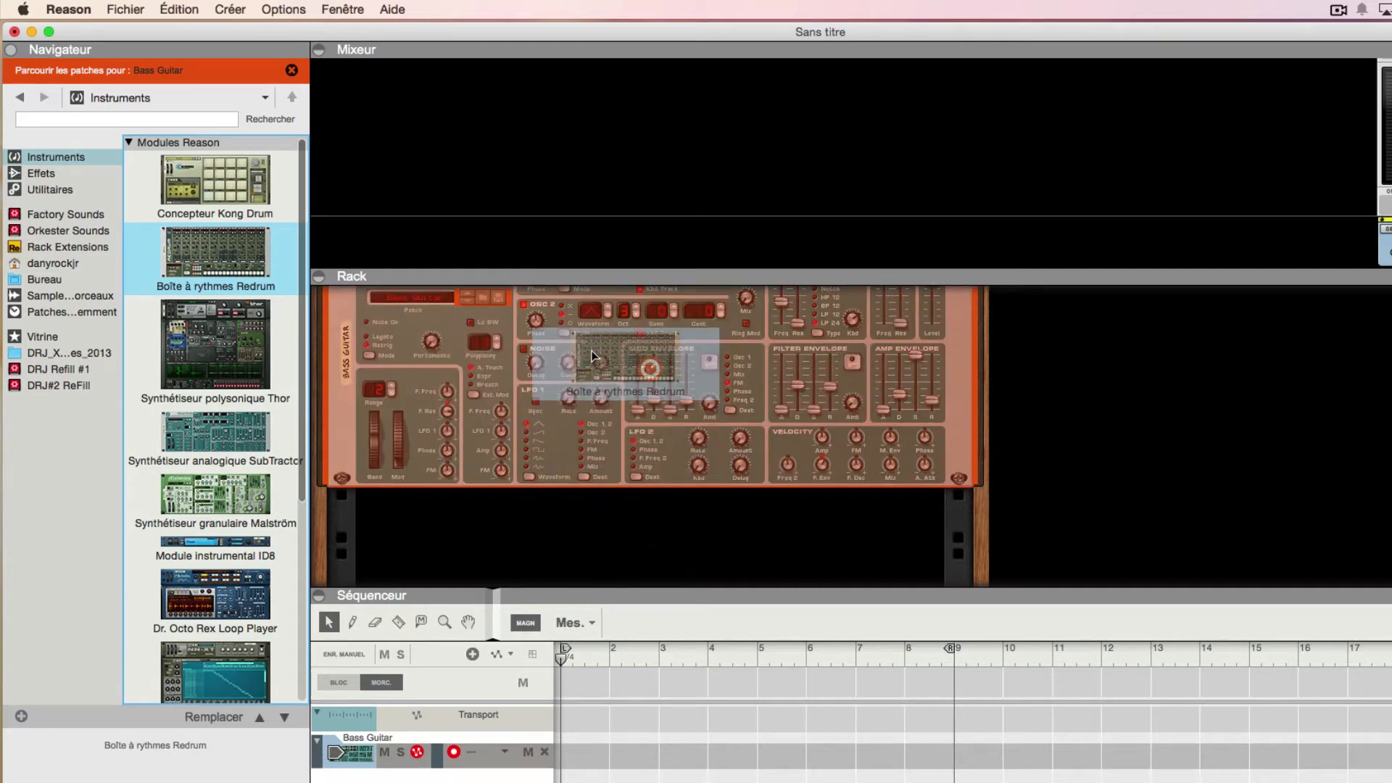
pyautogui.moveTo(593, 355); pyautogui.dragTo(593, 356)
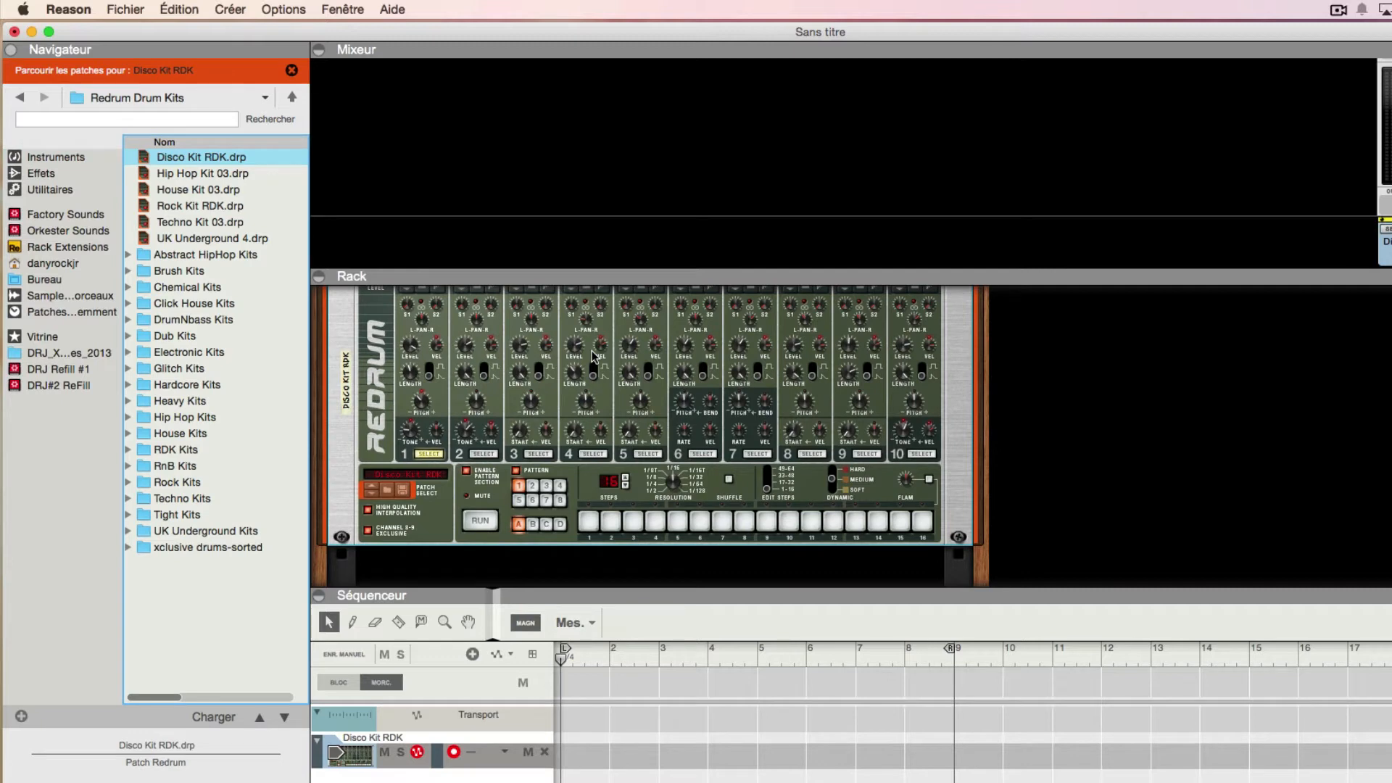
pyautogui.click(35, 173)
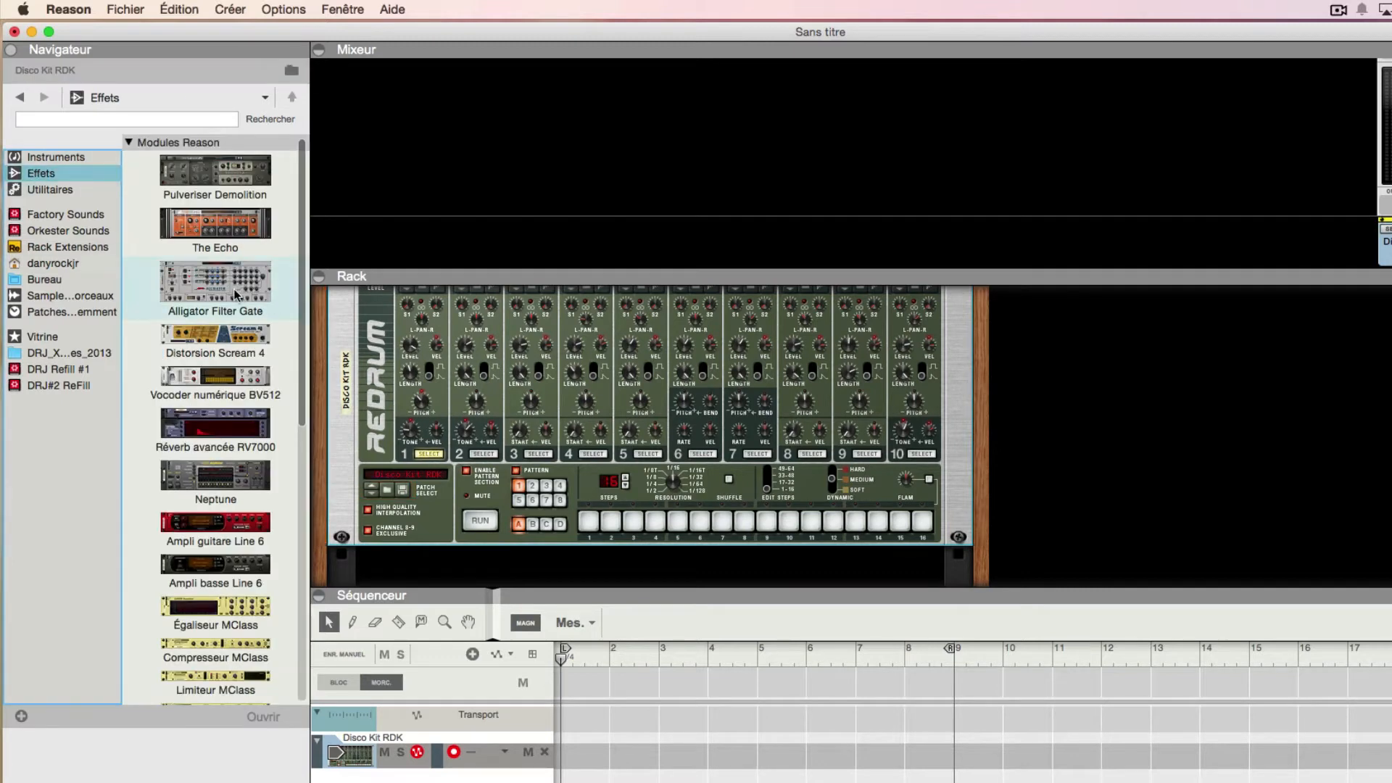
pyautogui.moveTo(216, 174)
pyautogui.mouseDown()
pyautogui.moveTo(312, 232)
pyautogui.moveTo(459, 535)
pyautogui.mouseUp()
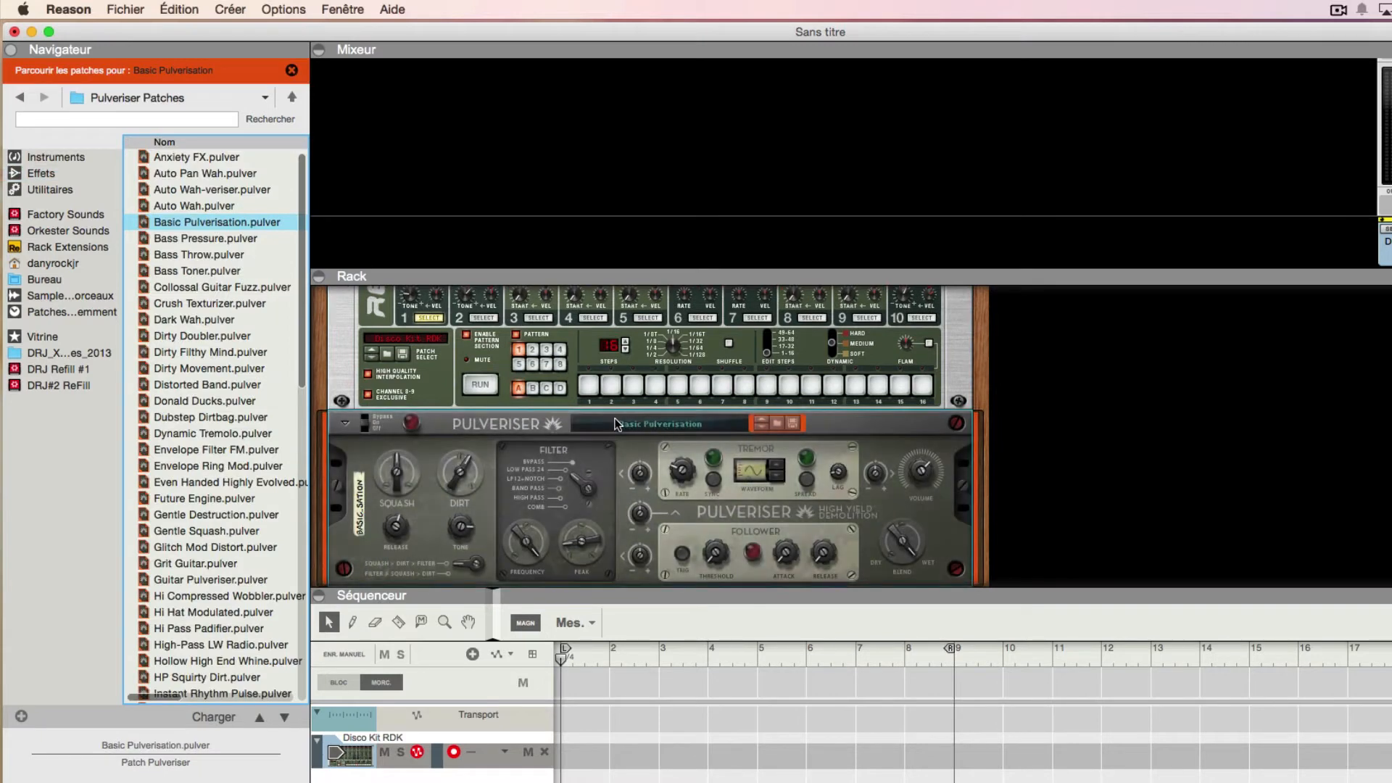
# Step: Examine the Redrum and Pulveriser cabling on the rack's rear, enlarge the Rack area upward, and return to the front view
pyautogui.press('Tab')
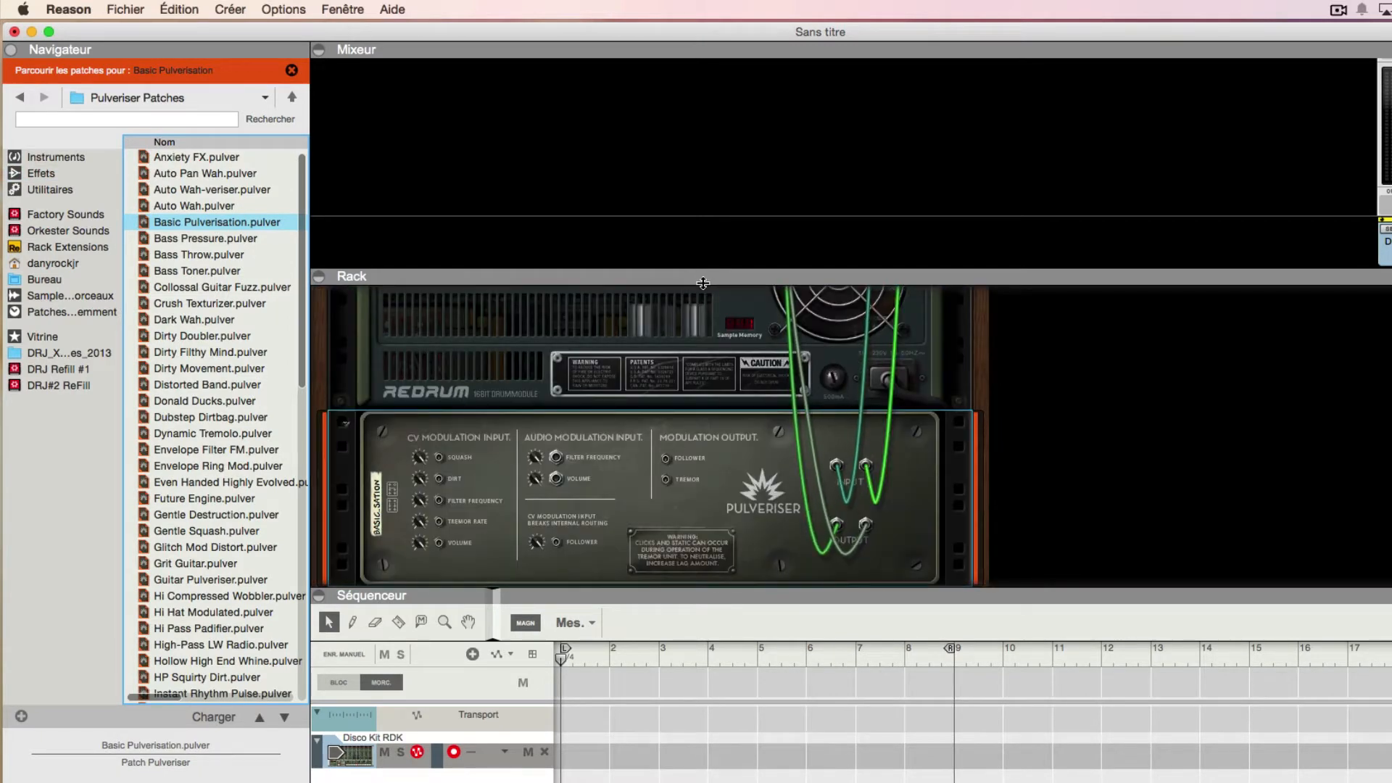
pyautogui.moveTo(702, 282); pyautogui.dragTo(678, 121)
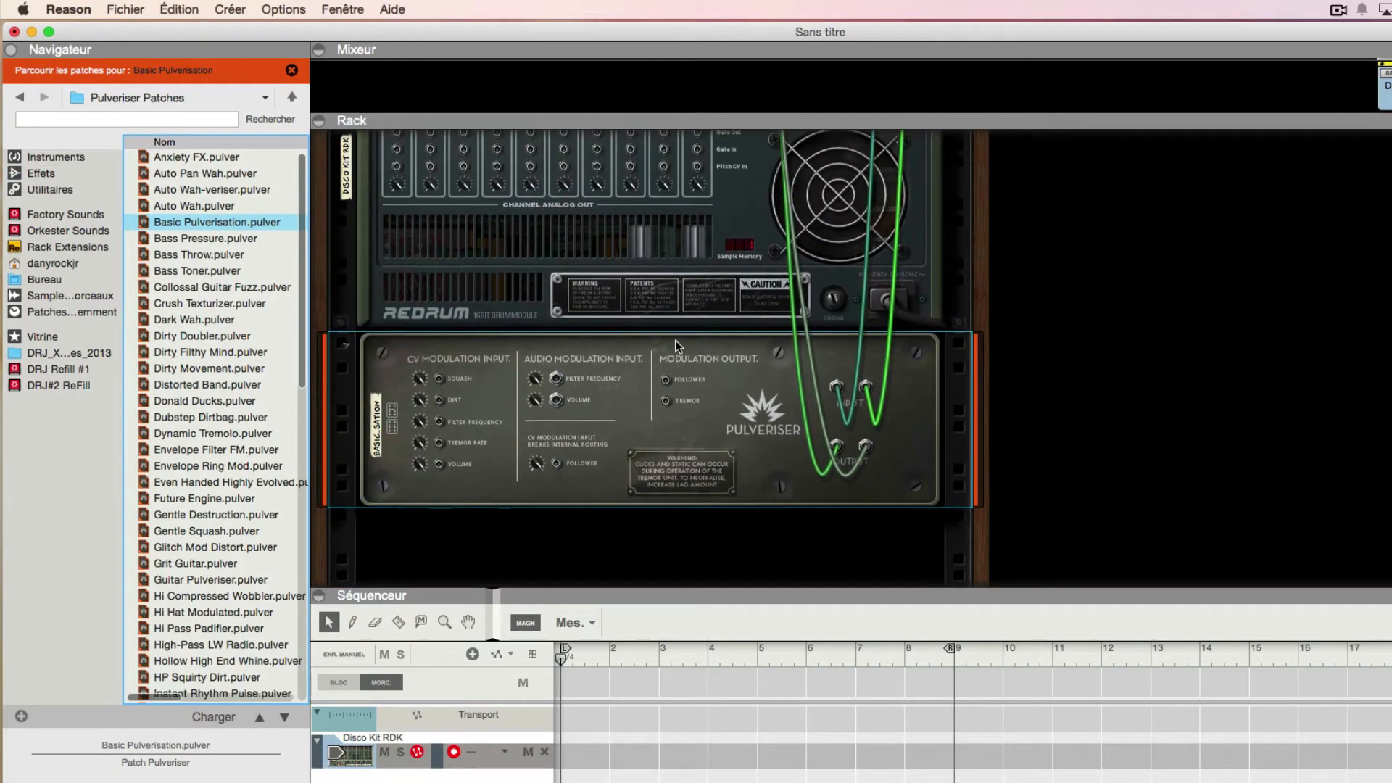
pyautogui.scroll(3, 677, 345)
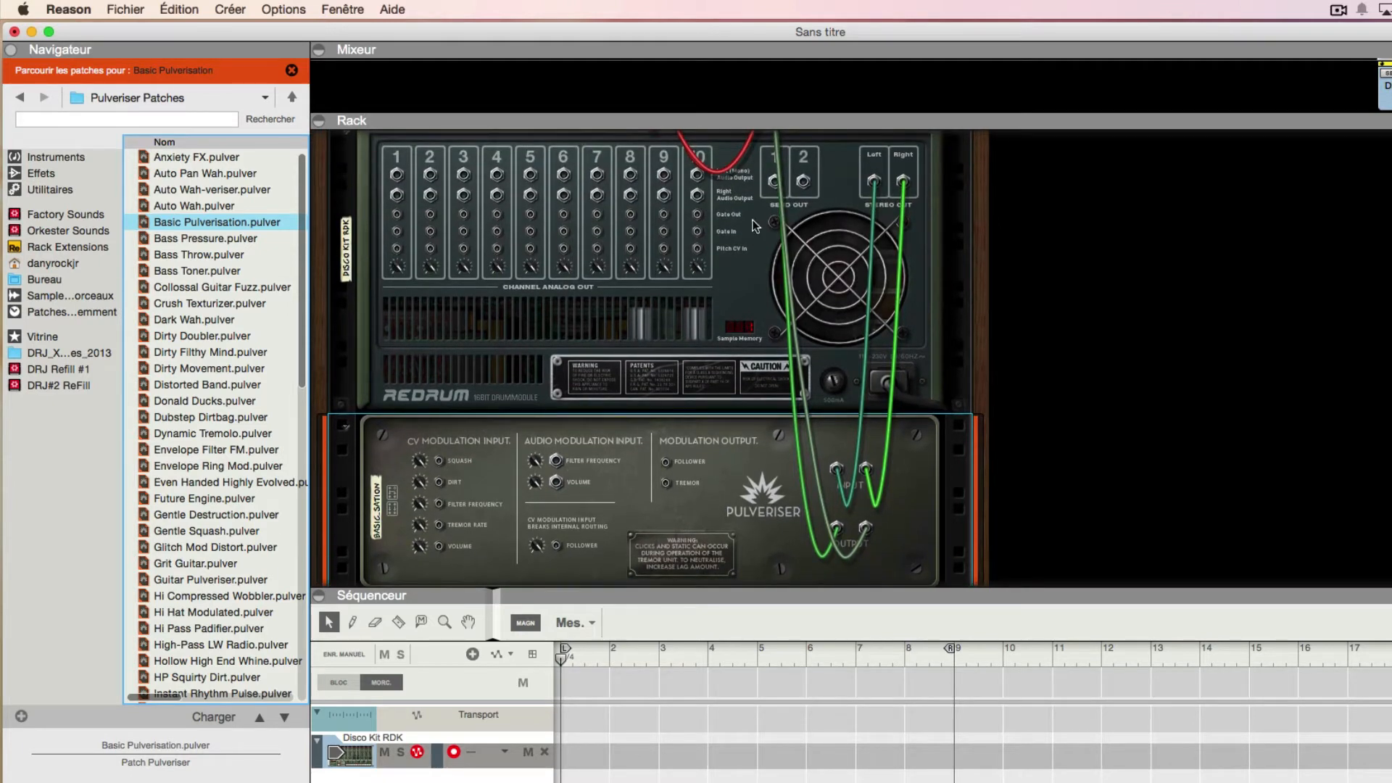
pyautogui.scroll(4, 753, 297)
pyautogui.scroll(-7, 754, 348)
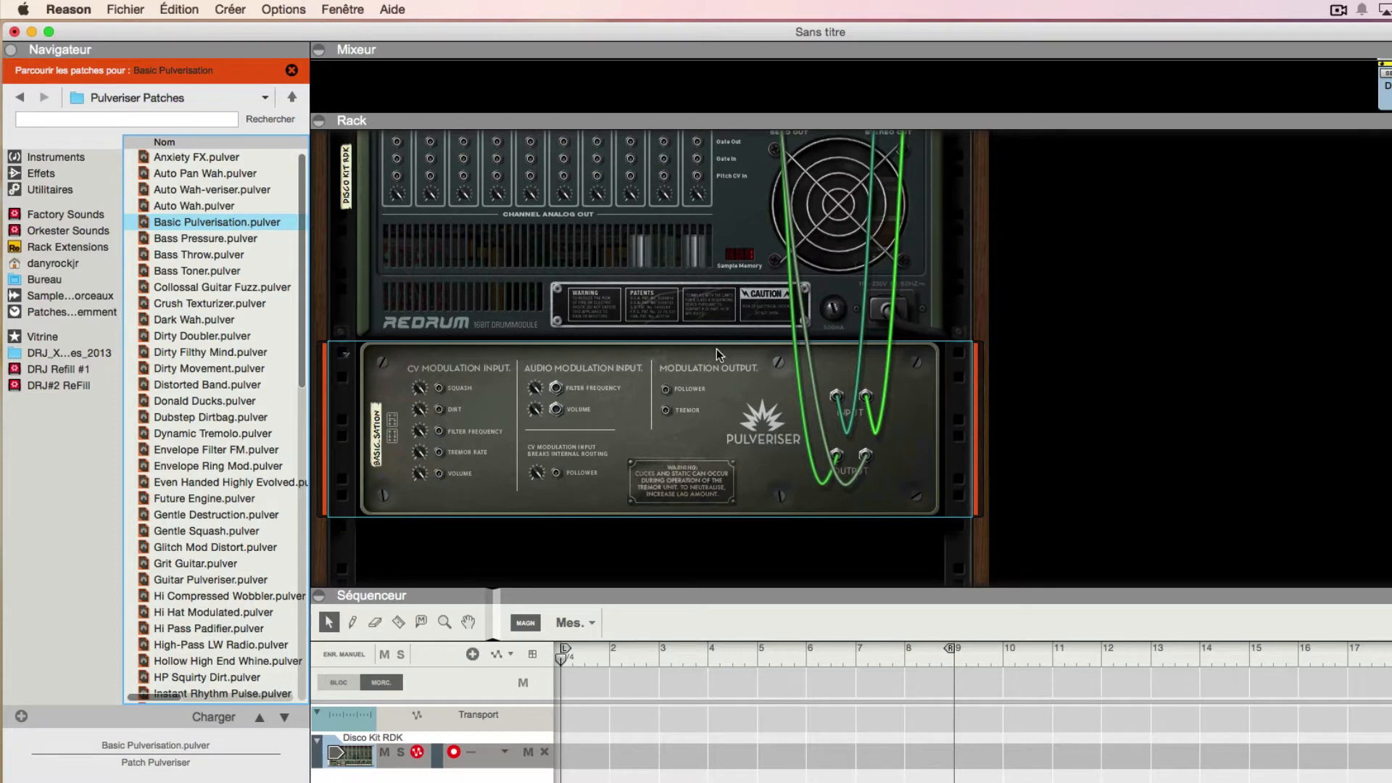
pyautogui.press('Tab')
pyautogui.scroll(2, 698, 357)
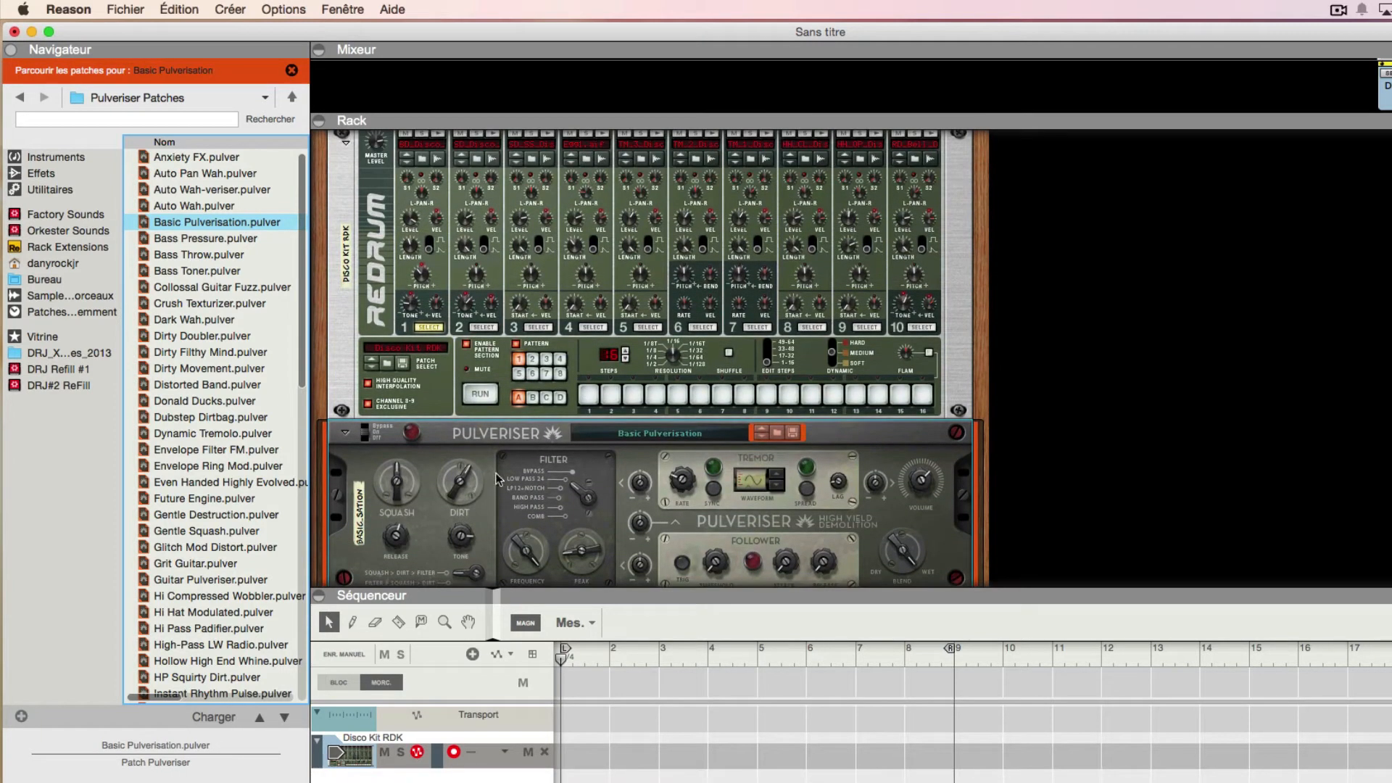
pyautogui.scroll(2, 498, 478)
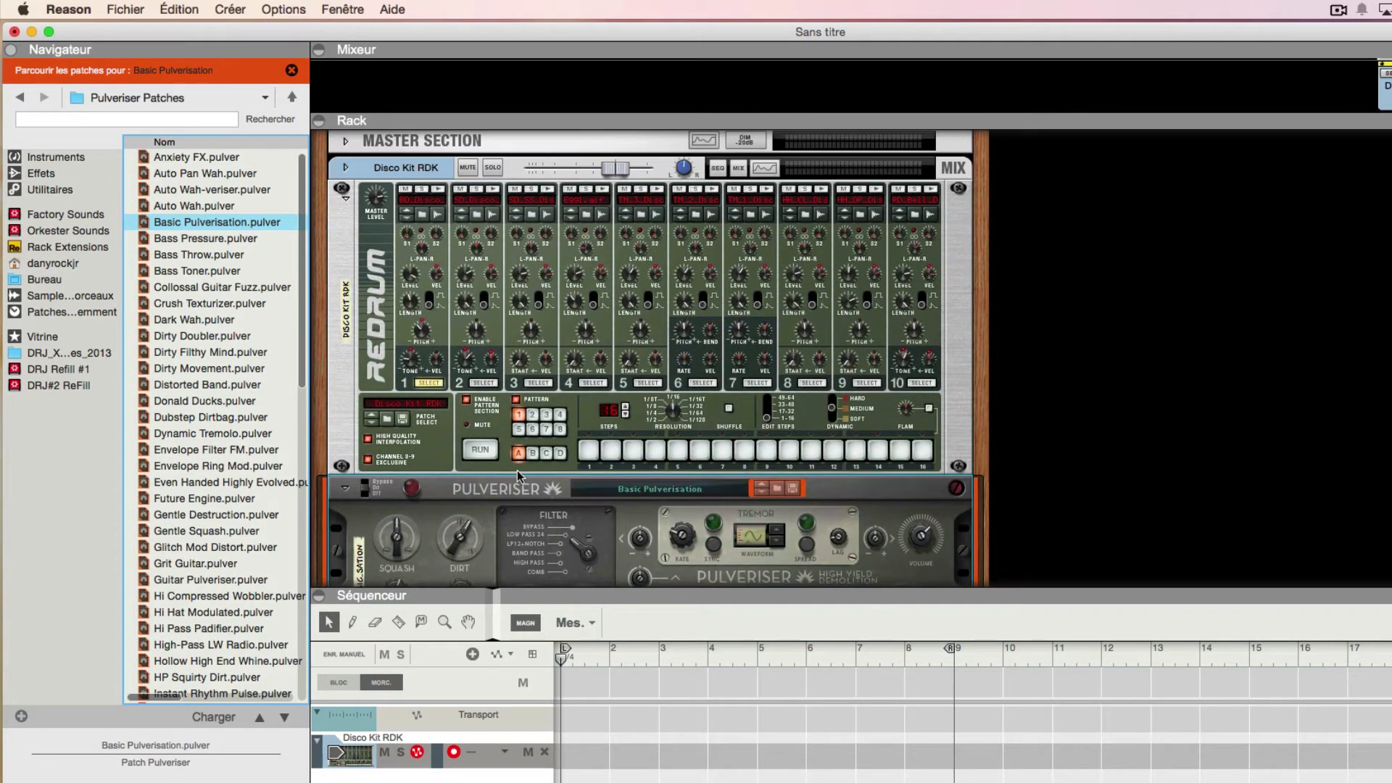
# Step: Replace the Redrum with a Thor polysonic synthesizer, and check its cabling to the Pulveriser on the rack's rear
pyautogui.click(52, 156)
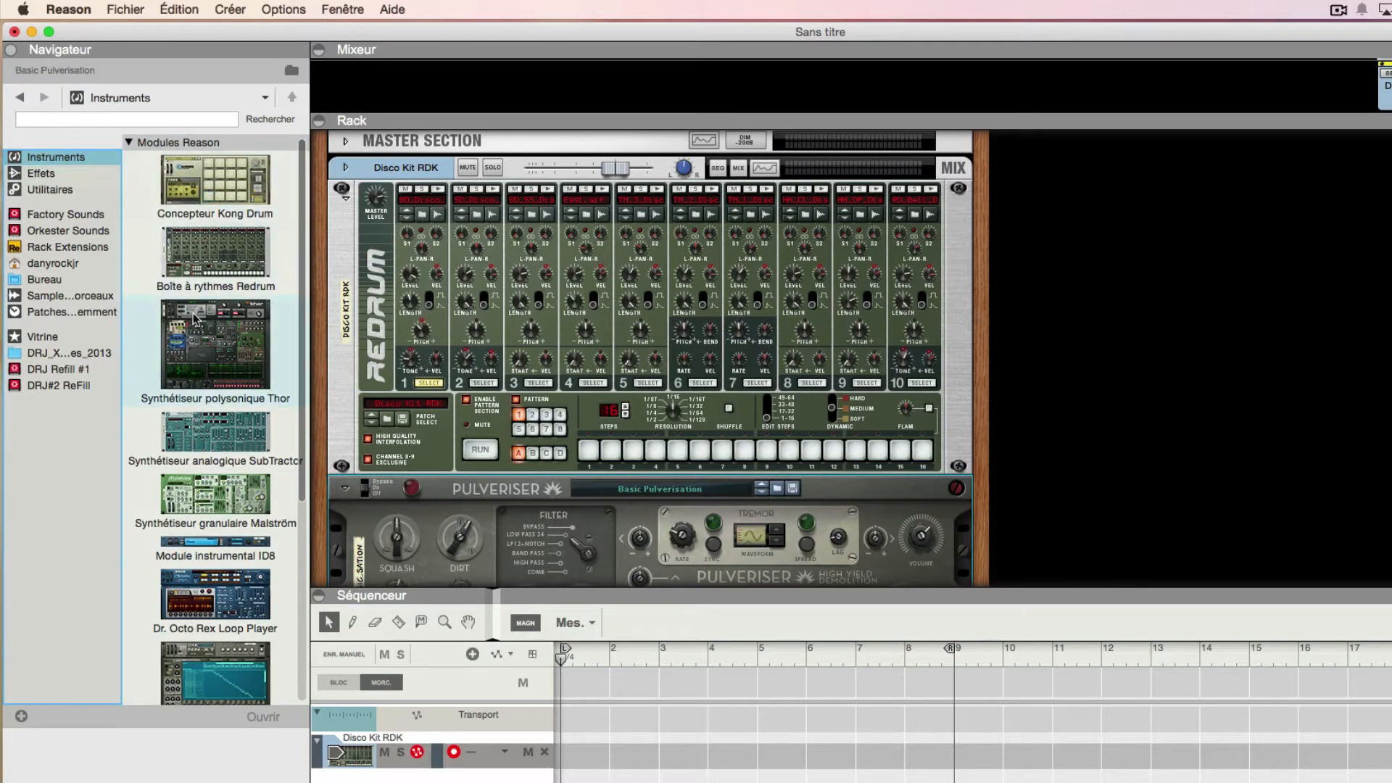
pyautogui.moveTo(194, 317); pyautogui.dragTo(467, 319)
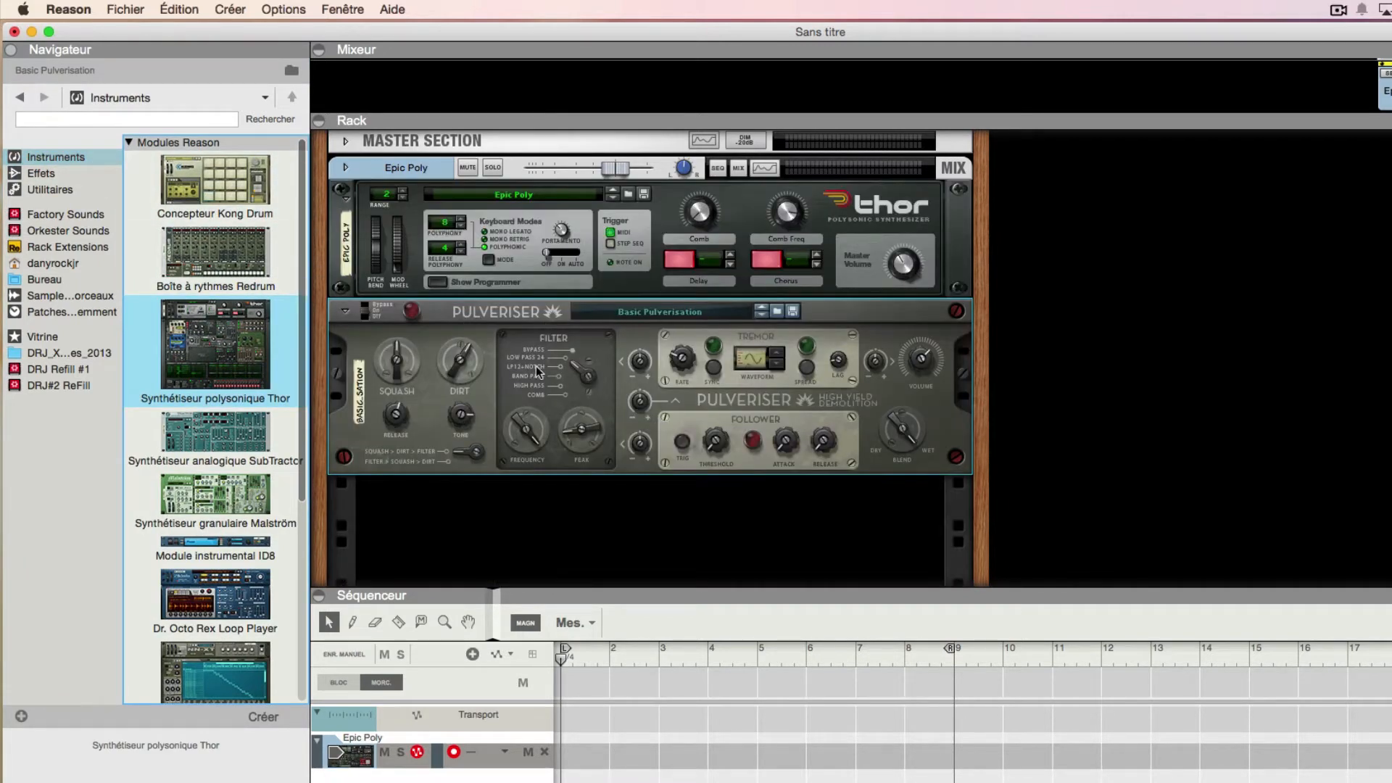
pyautogui.press('Tab')
pyautogui.press('Tab')
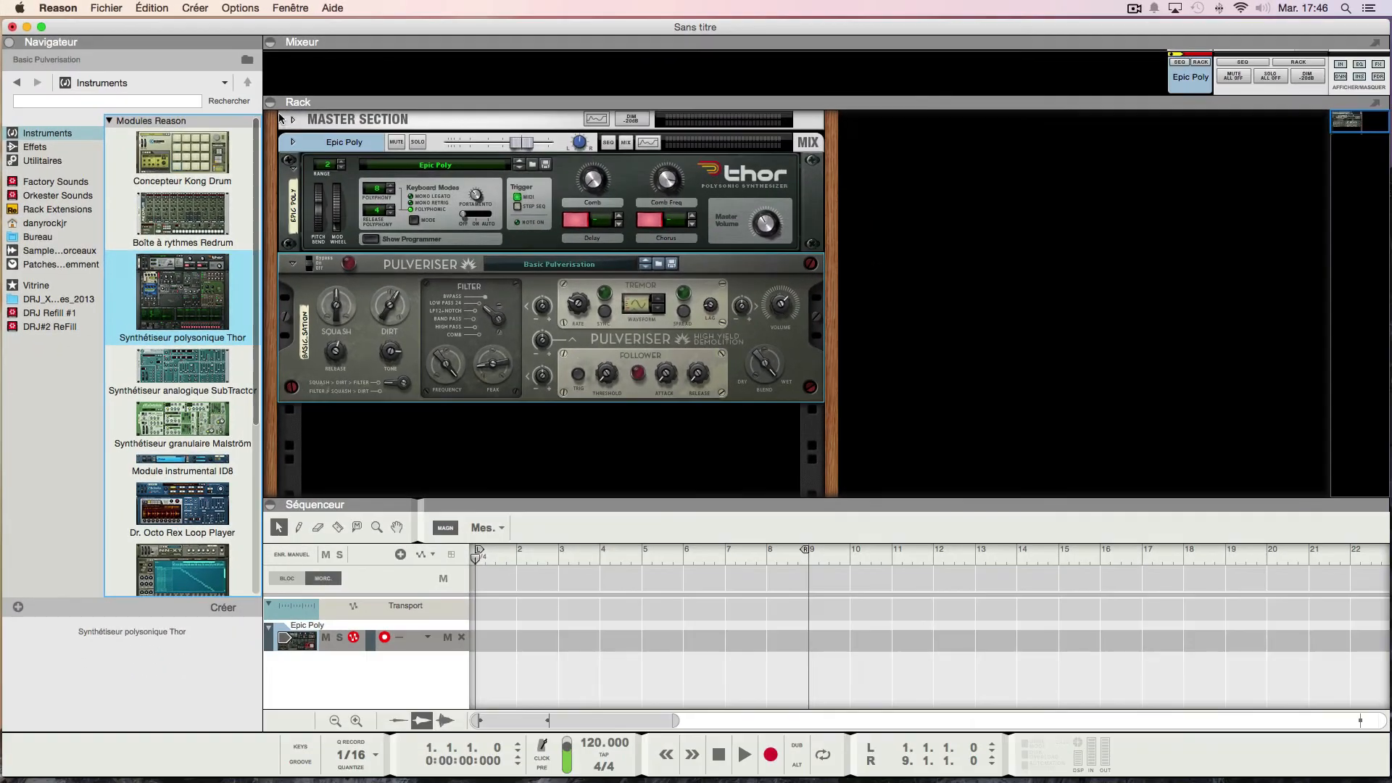
# Step: Fold the Mixer and Rack areas so that only the Sequencer is expanded
pyautogui.click(319, 121)
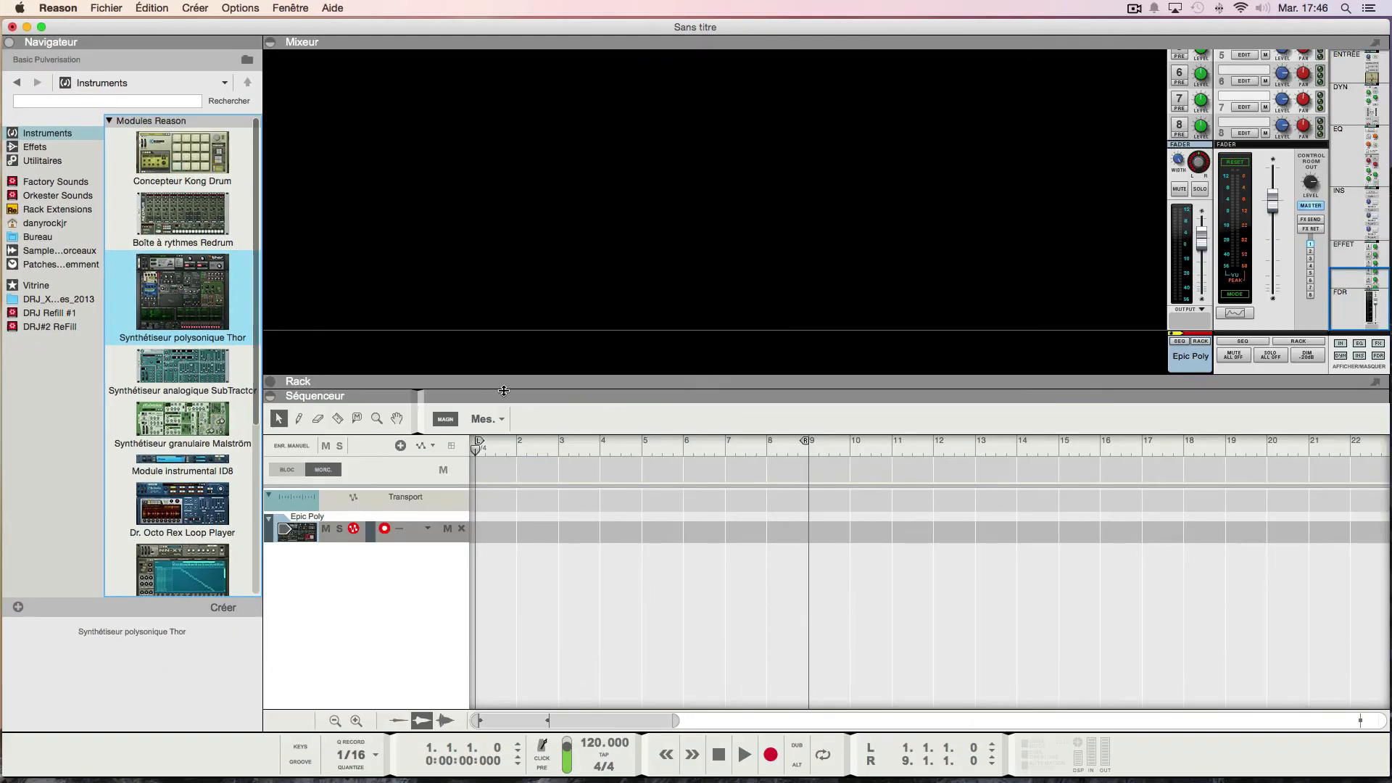
pyautogui.click(269, 397)
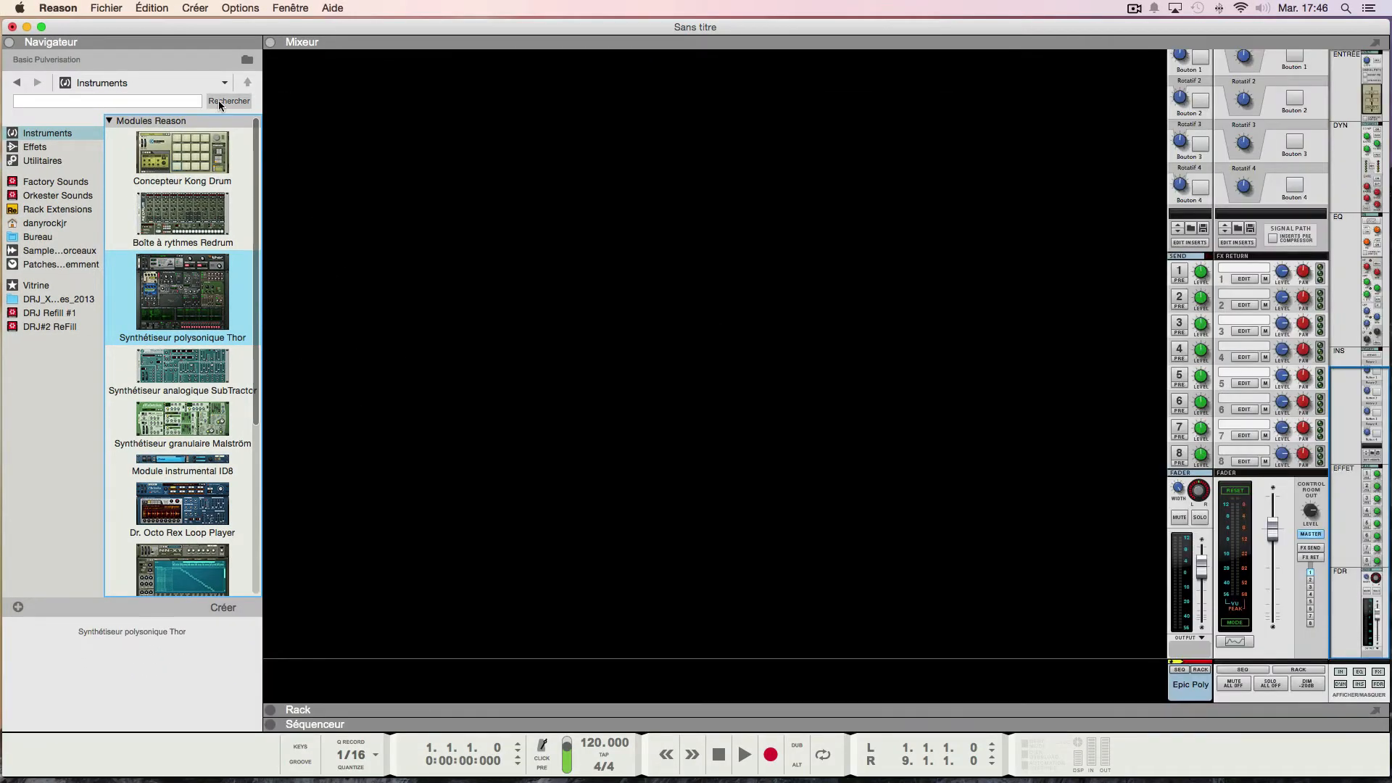
pyautogui.click(269, 44)
pyautogui.click(271, 58)
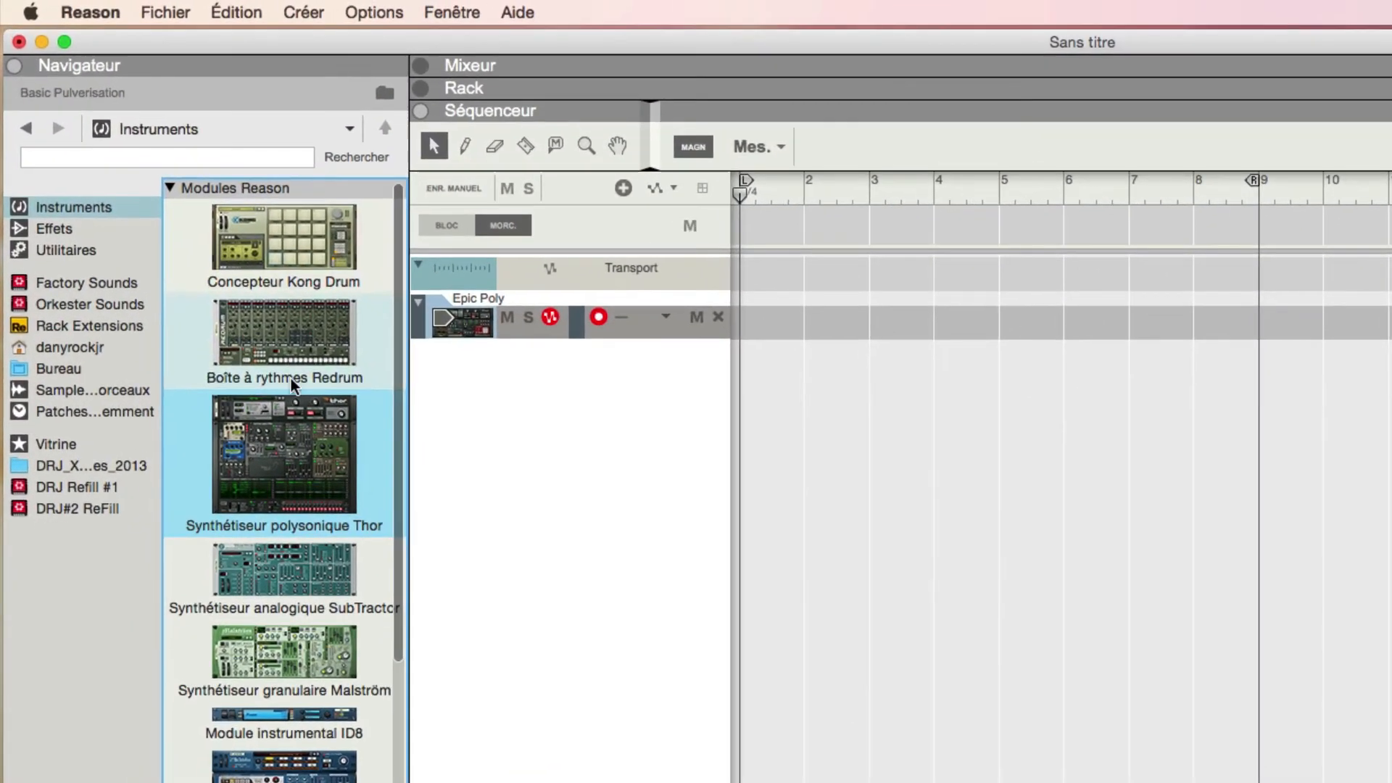
# Step: Add a SubTractor synthesizer through the Sequencer area, and expand the Mixer, Rack and Sequencer to view it in the rack
pyautogui.moveTo(265, 560); pyautogui.dragTo(612, 427)
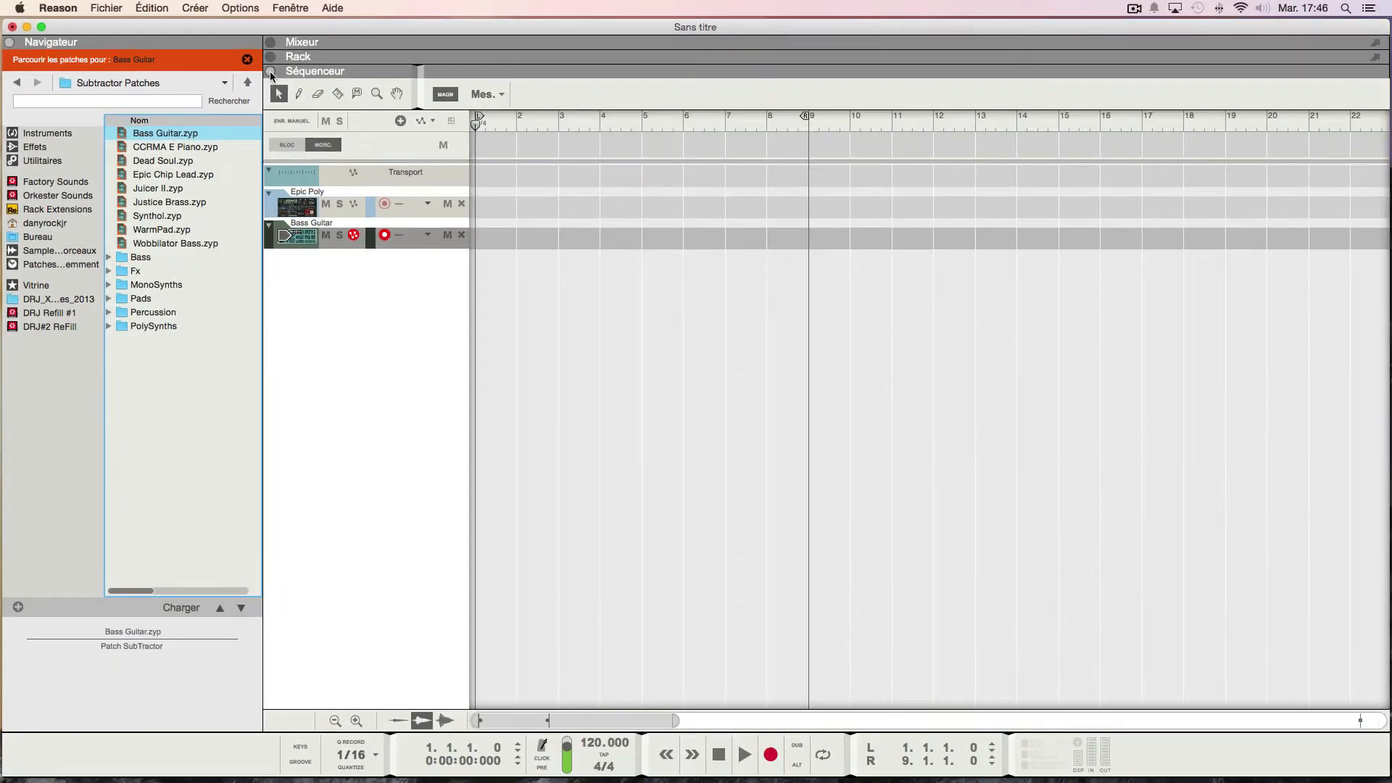
pyautogui.click(270, 72)
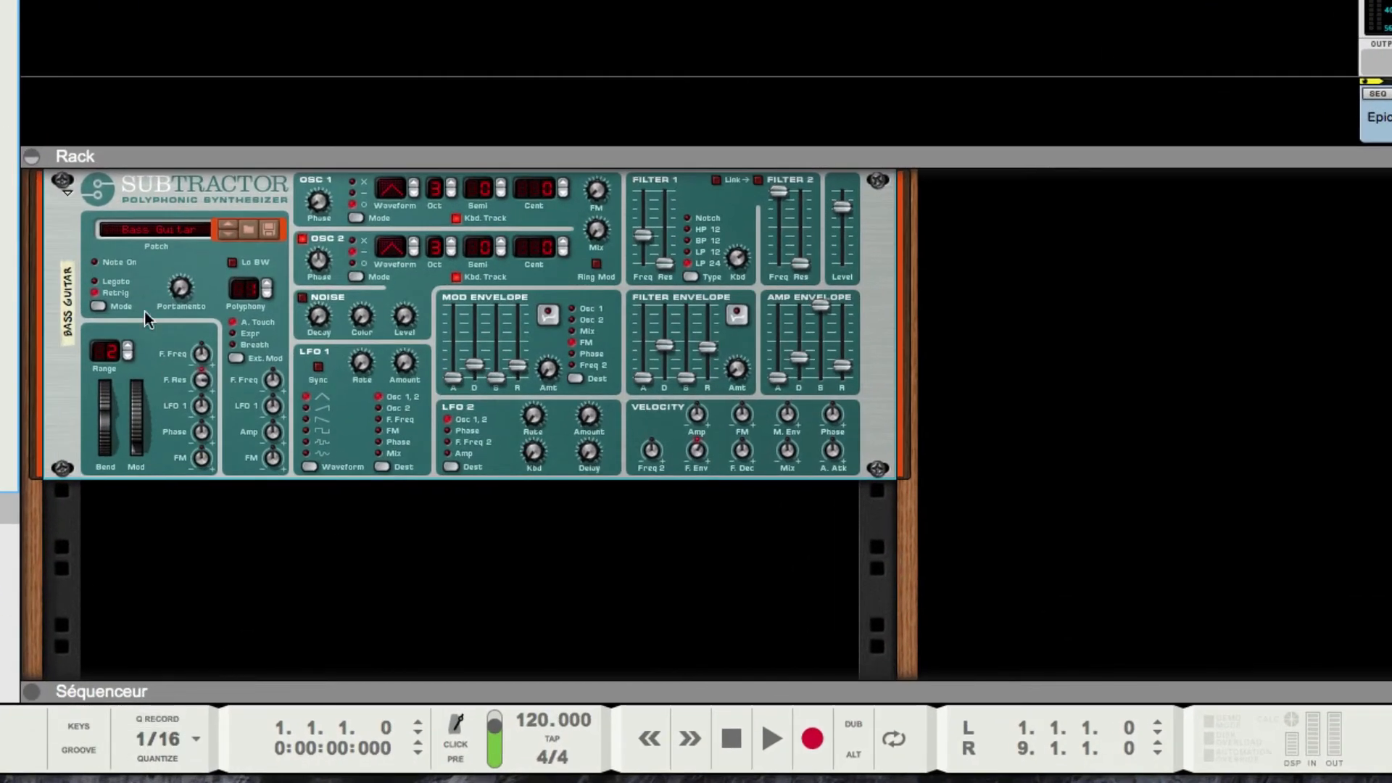
pyautogui.scroll(4, 94, 206)
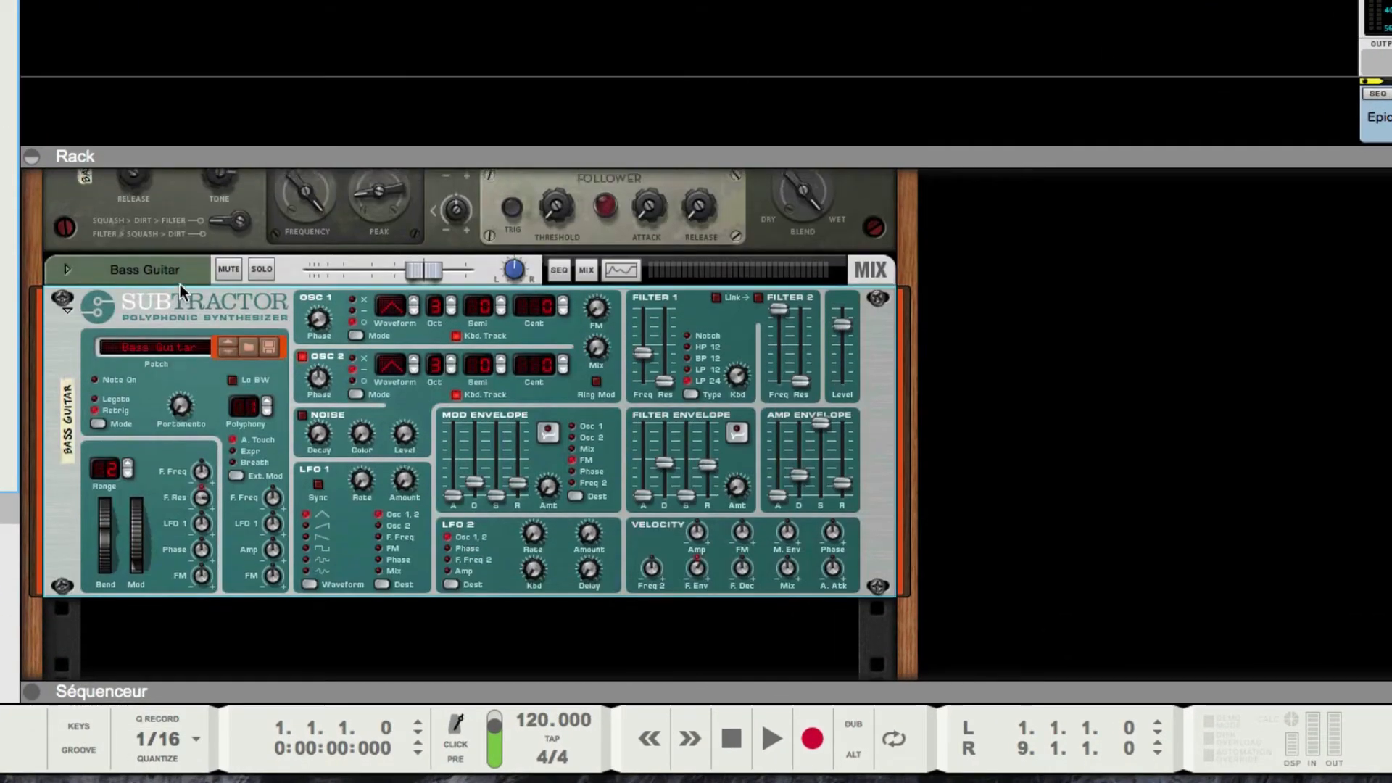
pyautogui.click(32, 692)
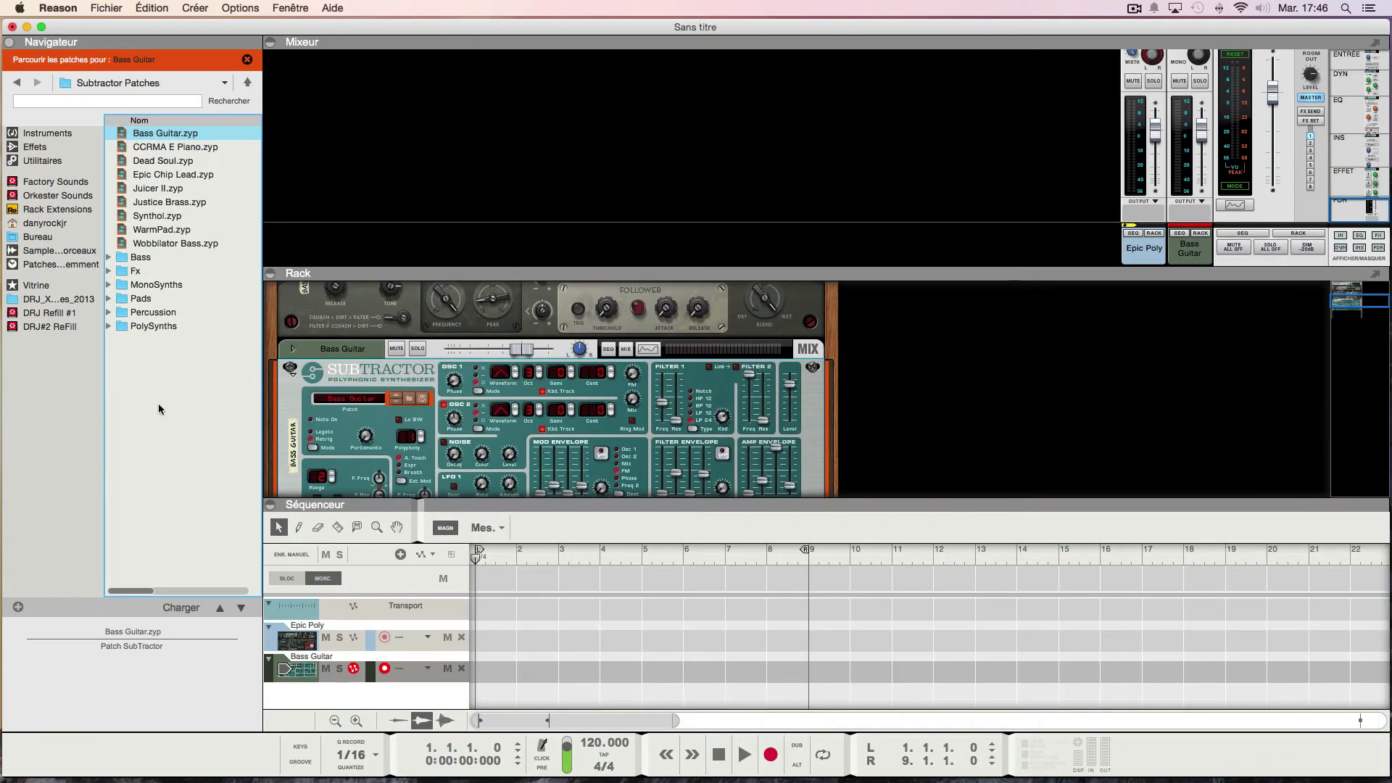
# Step: Browse to the Samples test folder in Bureau, then fold the Rack area and enlarge the Sequencer upward
pyautogui.click(39, 239)
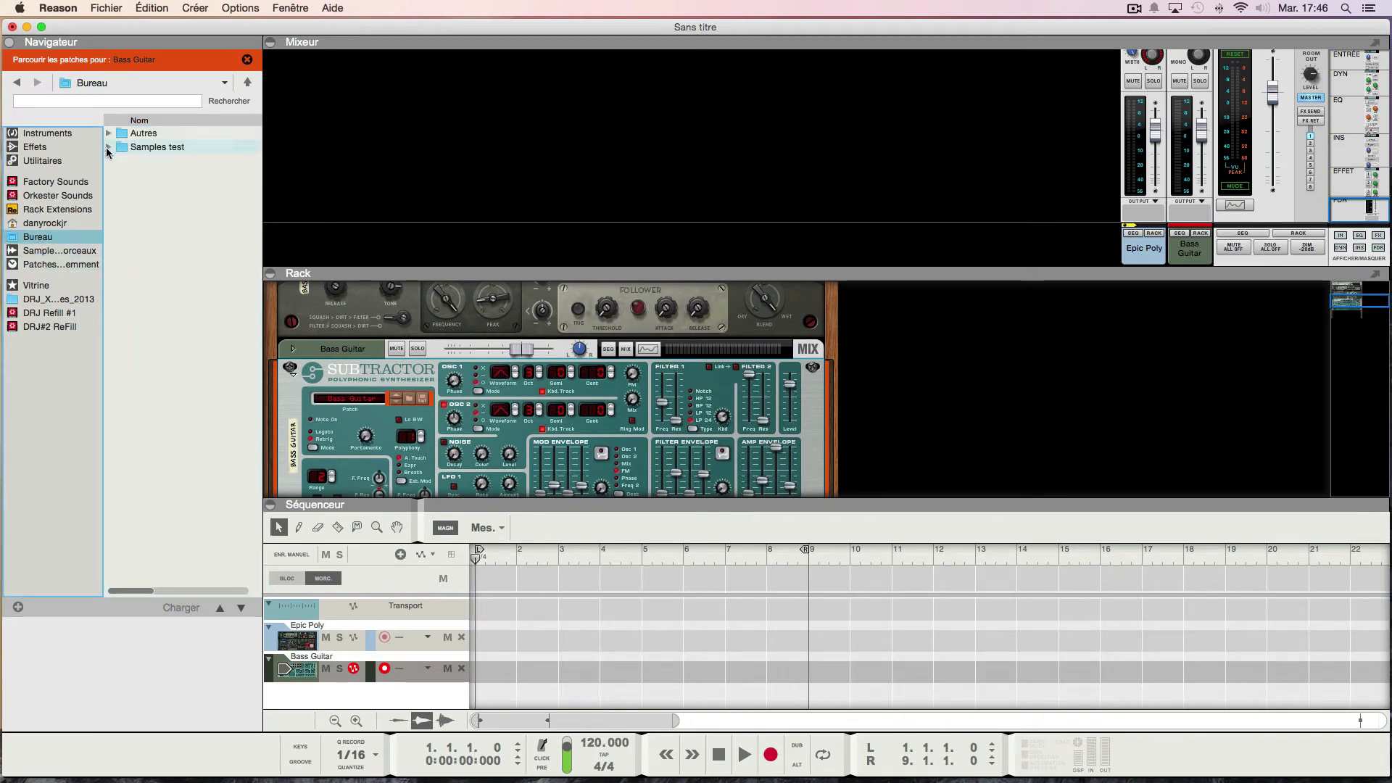
pyautogui.click(108, 147)
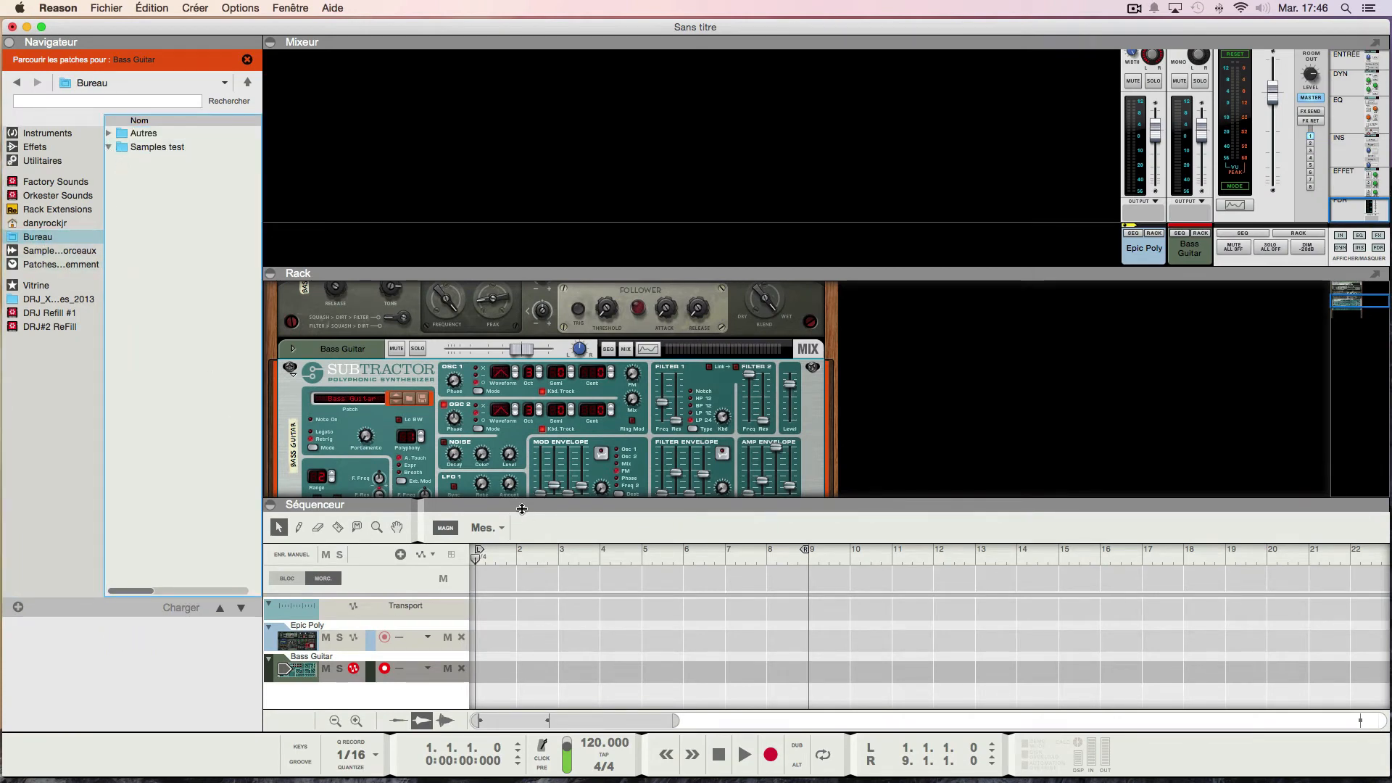
pyautogui.click(268, 506)
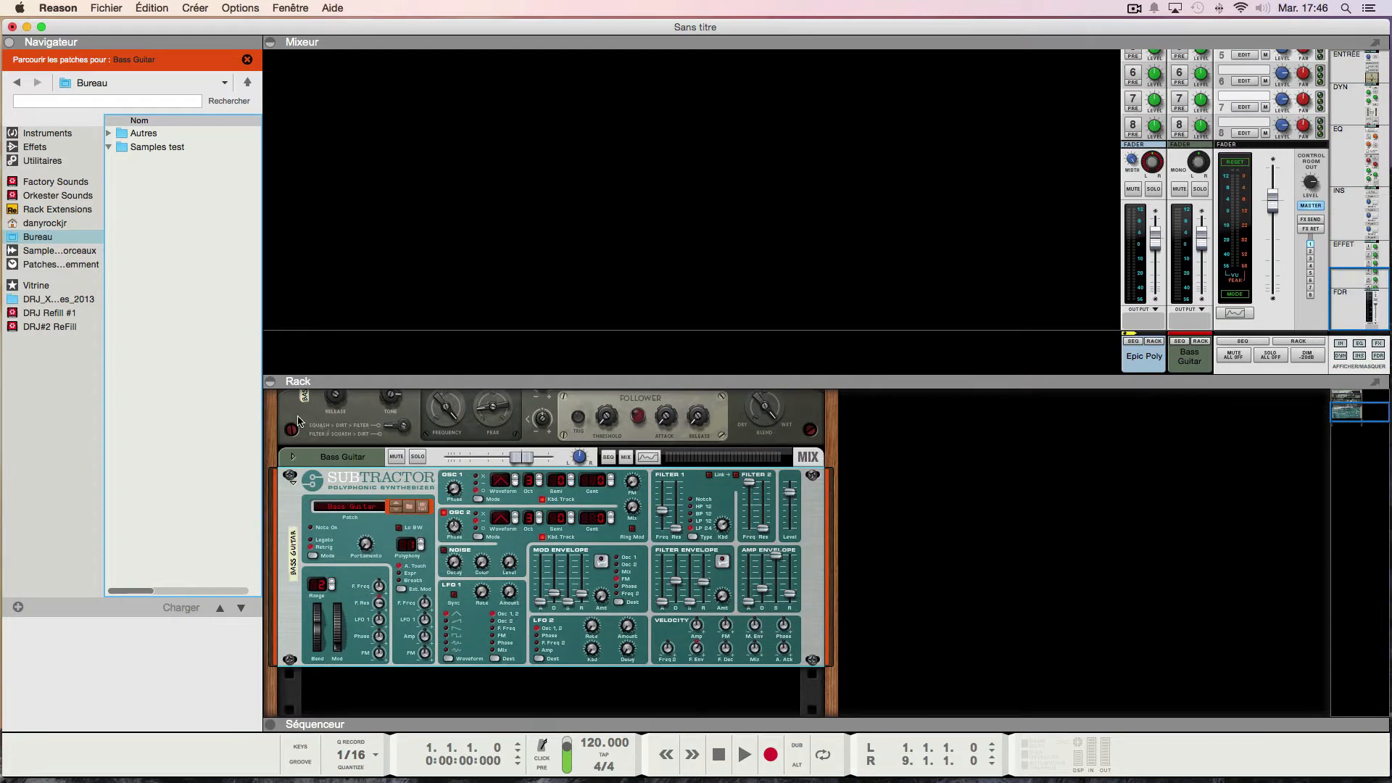
pyautogui.click(270, 382)
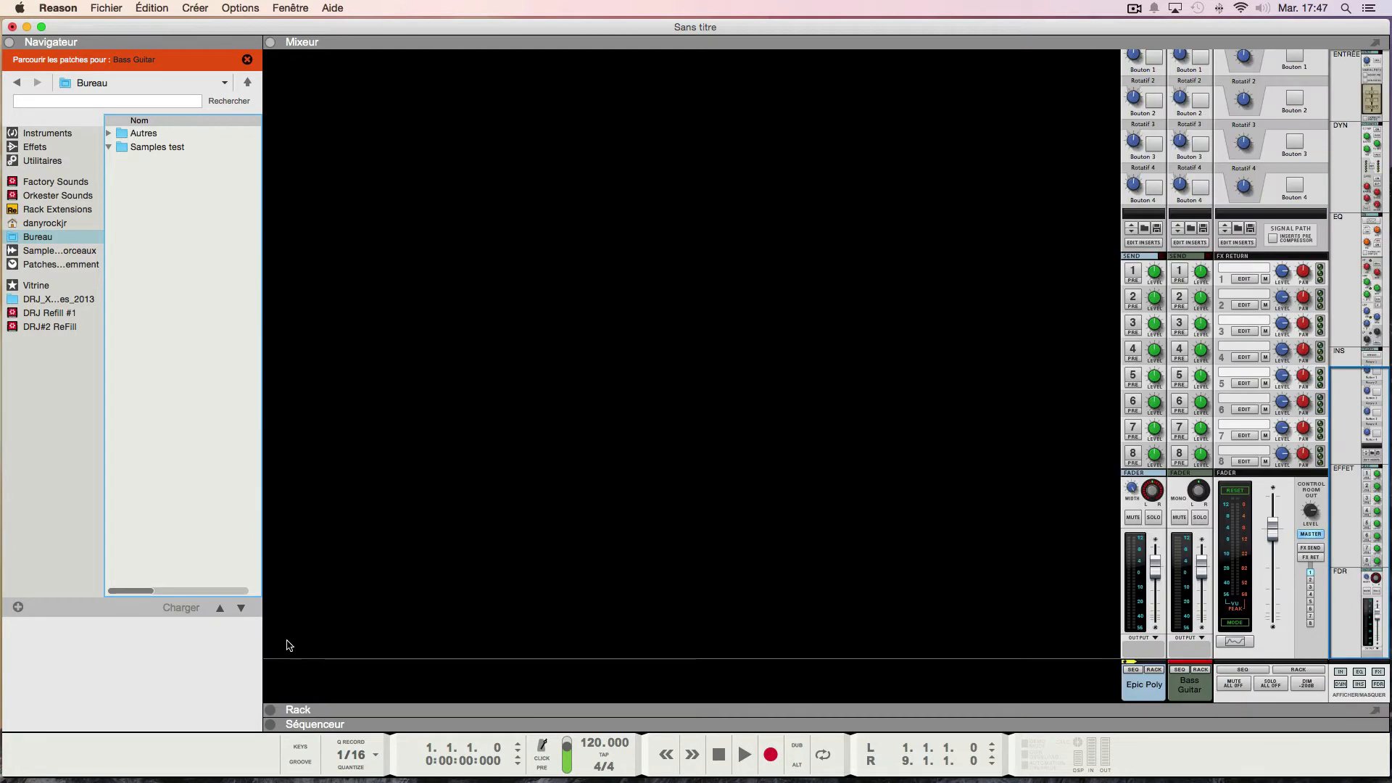
pyautogui.click(273, 725)
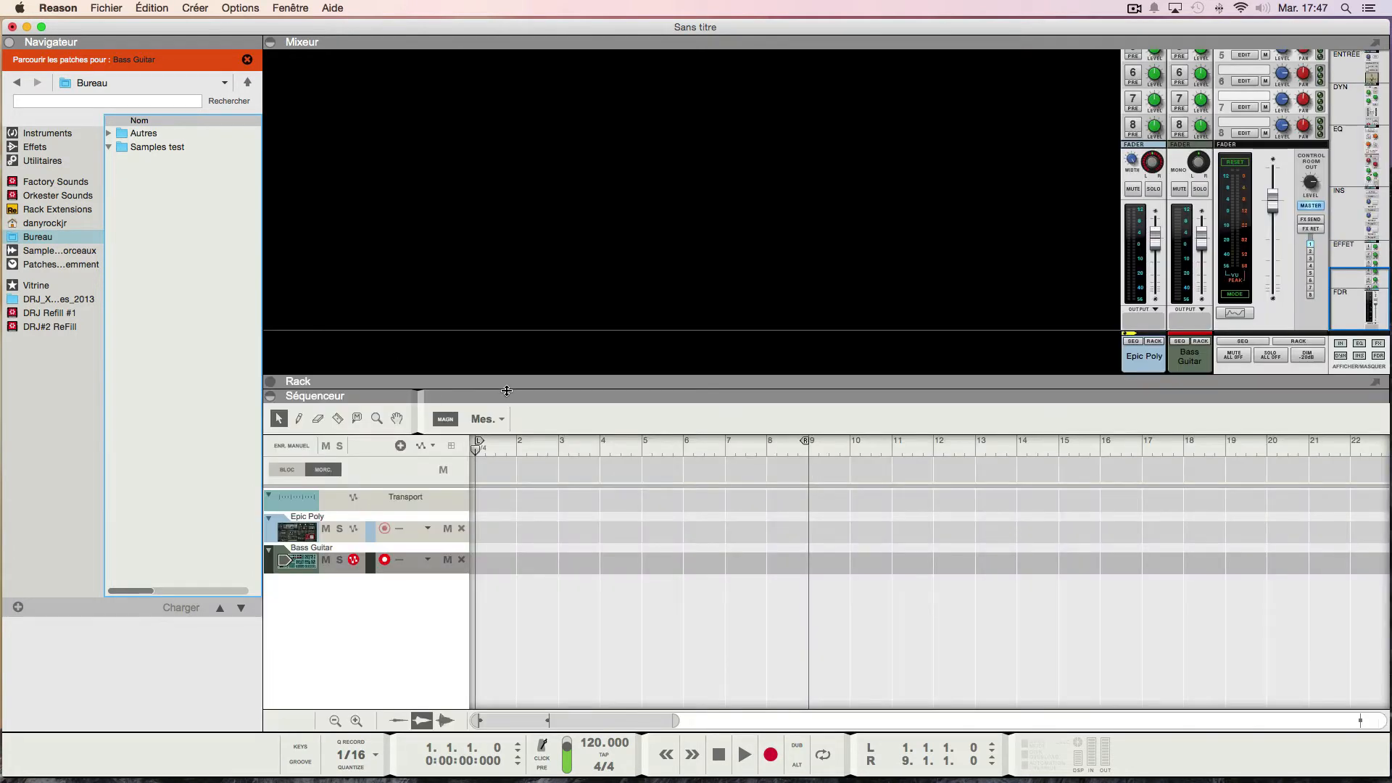
pyautogui.moveTo(506, 390); pyautogui.dragTo(481, 201)
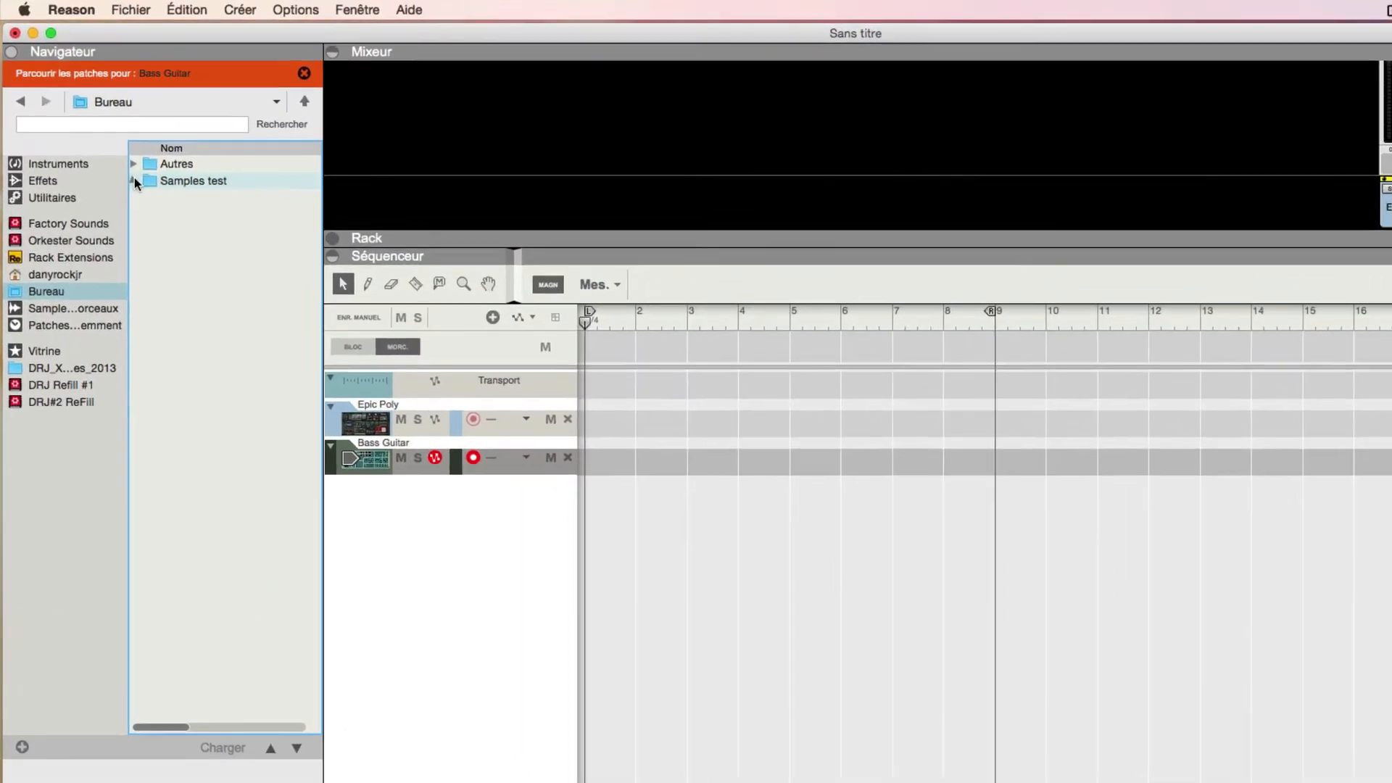
# Step: End patch browsing and import arcade_140_sfx_f.aiff from the Samples test folder into the Sequencer as a new audio track
pyautogui.click(117, 147)
pyautogui.click(136, 184)
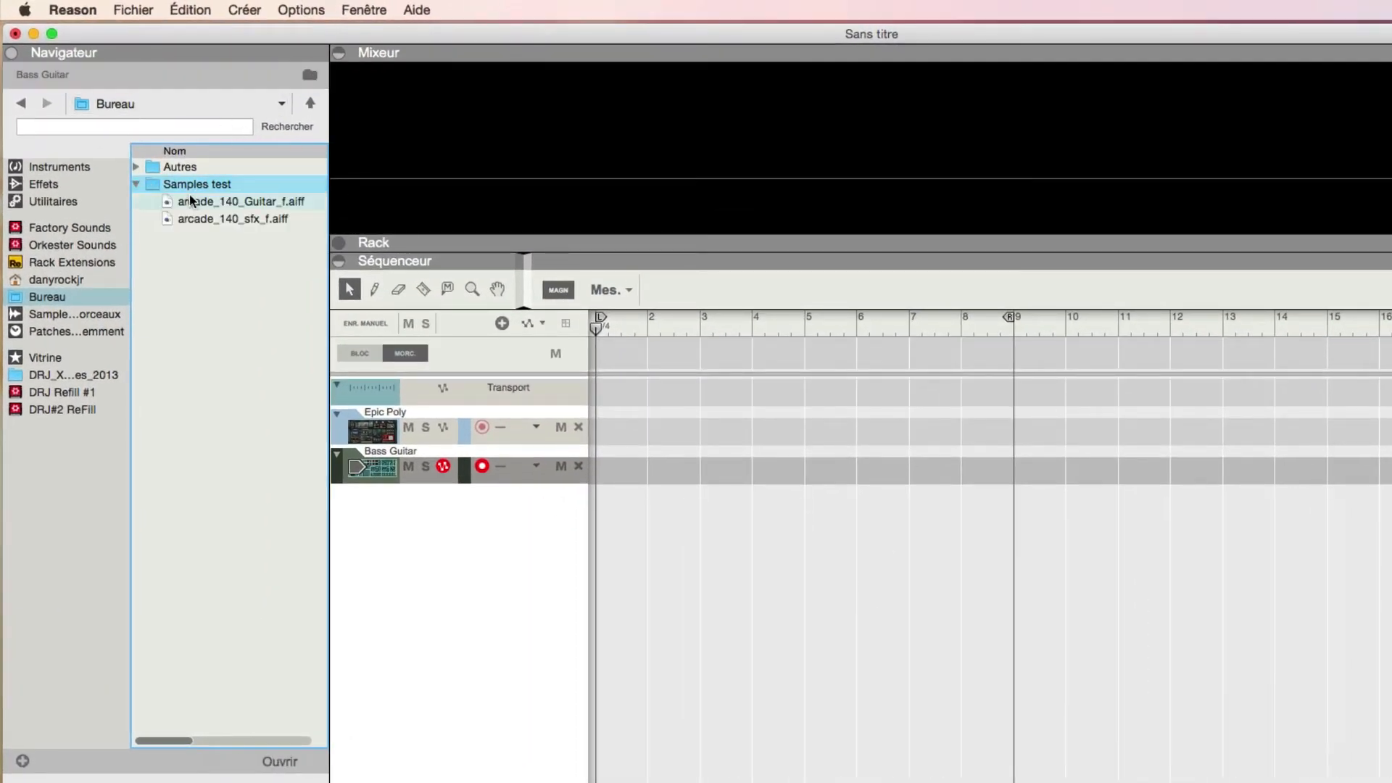
pyautogui.moveTo(191, 202); pyautogui.dragTo(404, 570)
pyautogui.click(183, 222)
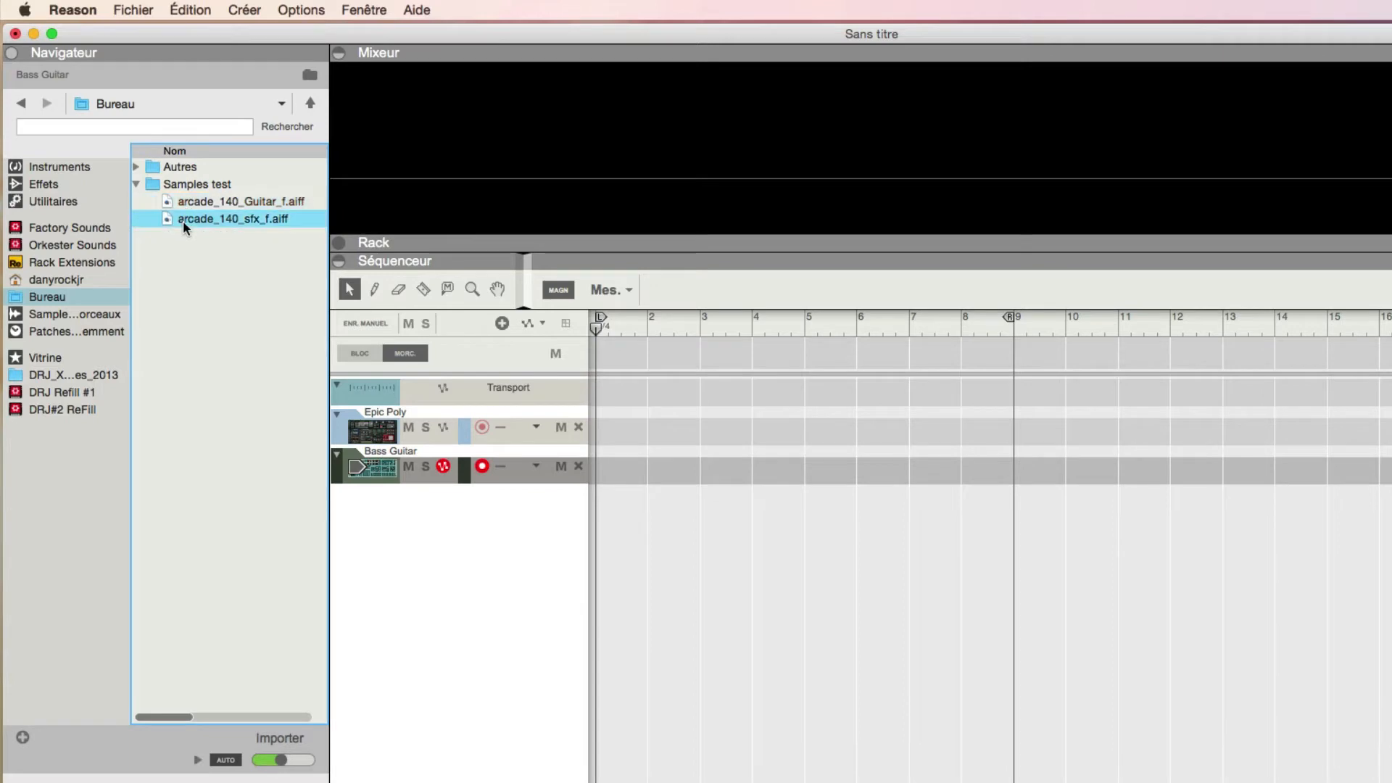
pyautogui.moveTo(186, 219)
pyautogui.mouseDown()
pyautogui.moveTo(435, 371)
pyautogui.moveTo(510, 550)
pyautogui.moveTo(480, 548)
pyautogui.moveTo(700, 514)
pyautogui.moveTo(1033, 507)
pyautogui.moveTo(408, 523)
pyautogui.mouseUp()
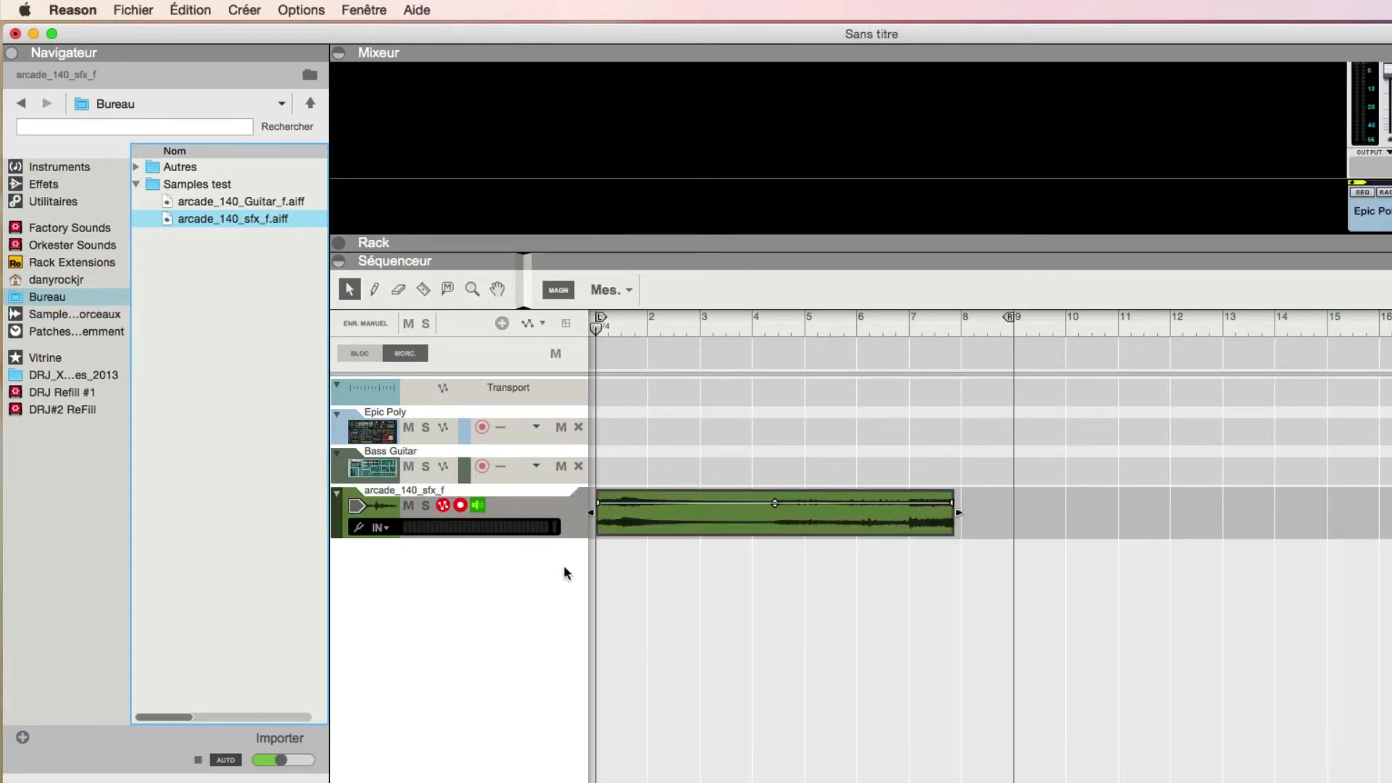
pyautogui.click(198, 759)
# Step: Search the Factory Sounds bank for "piano"
pyautogui.click(60, 229)
pyautogui.click(109, 128)
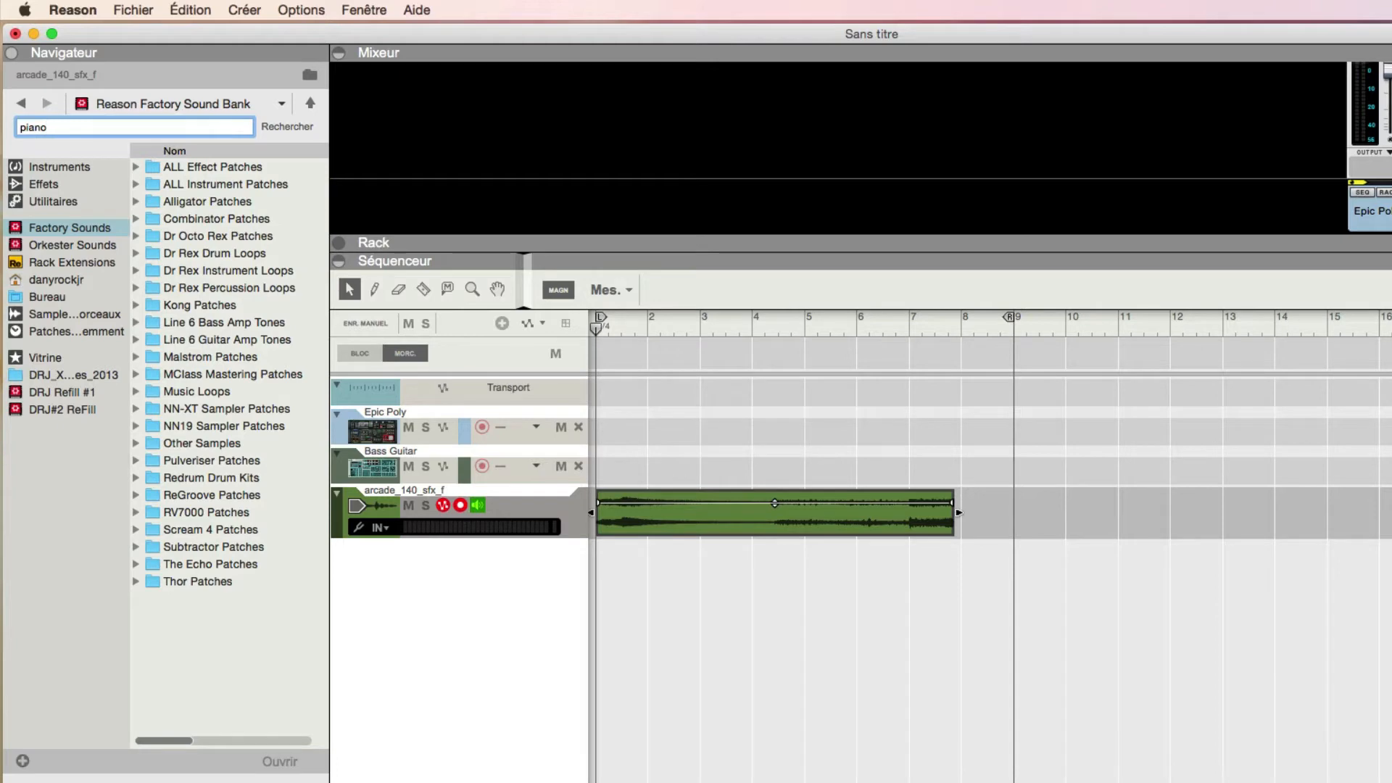
pyautogui.click(283, 130)
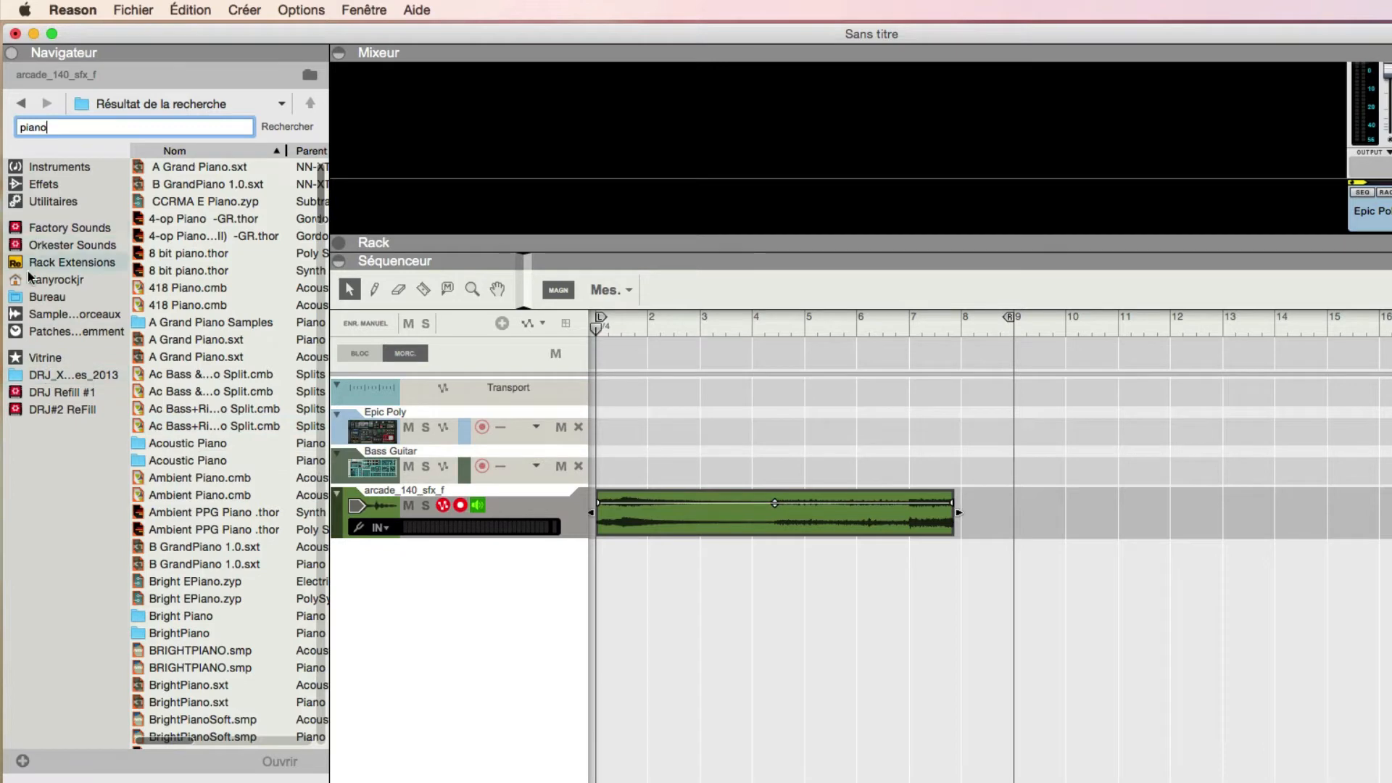
# Step: Preview arcade_140_sfx_f.aiff in the Bureau's Samples test folder, and toggle automatic preview off and on again
pyautogui.click(43, 297)
pyautogui.click(136, 185)
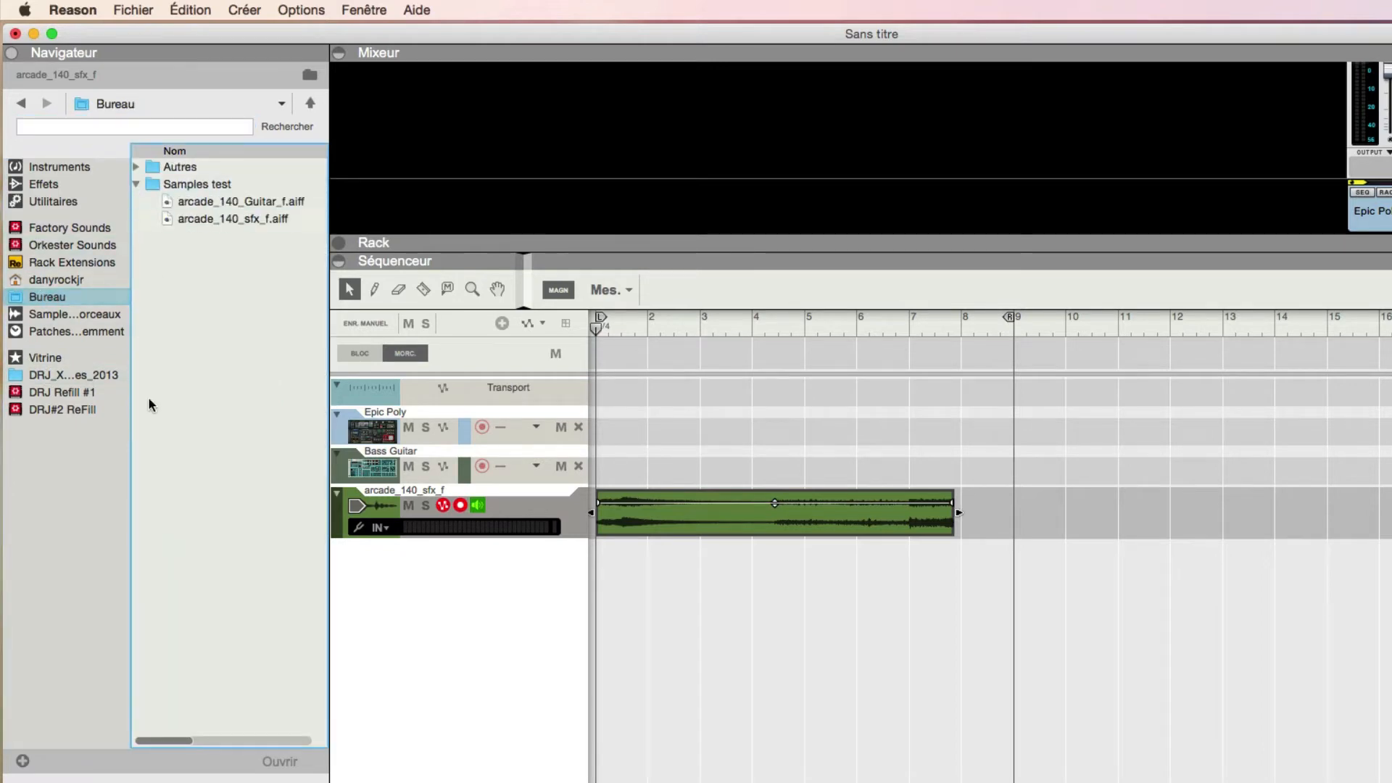
pyautogui.click(204, 220)
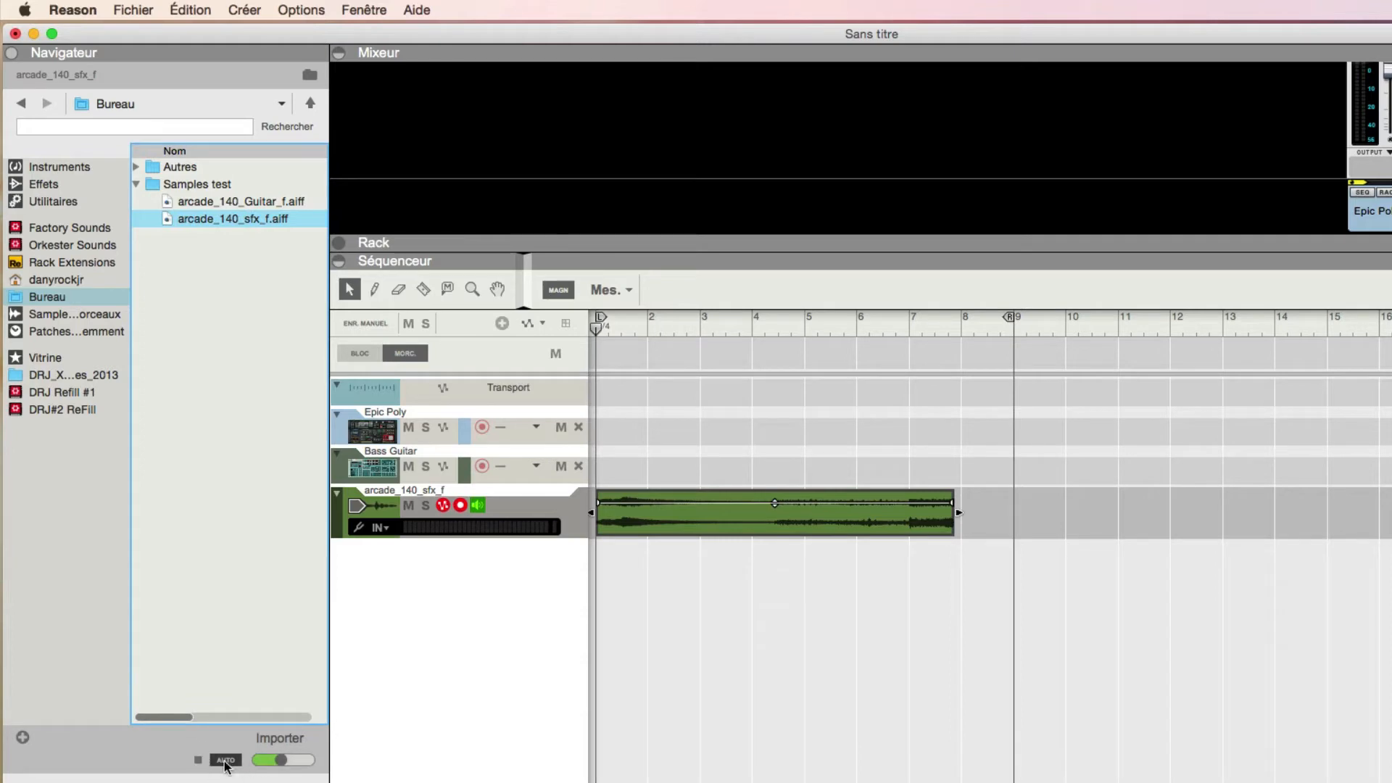
pyautogui.click(199, 760)
pyautogui.click(227, 760)
pyautogui.click(223, 760)
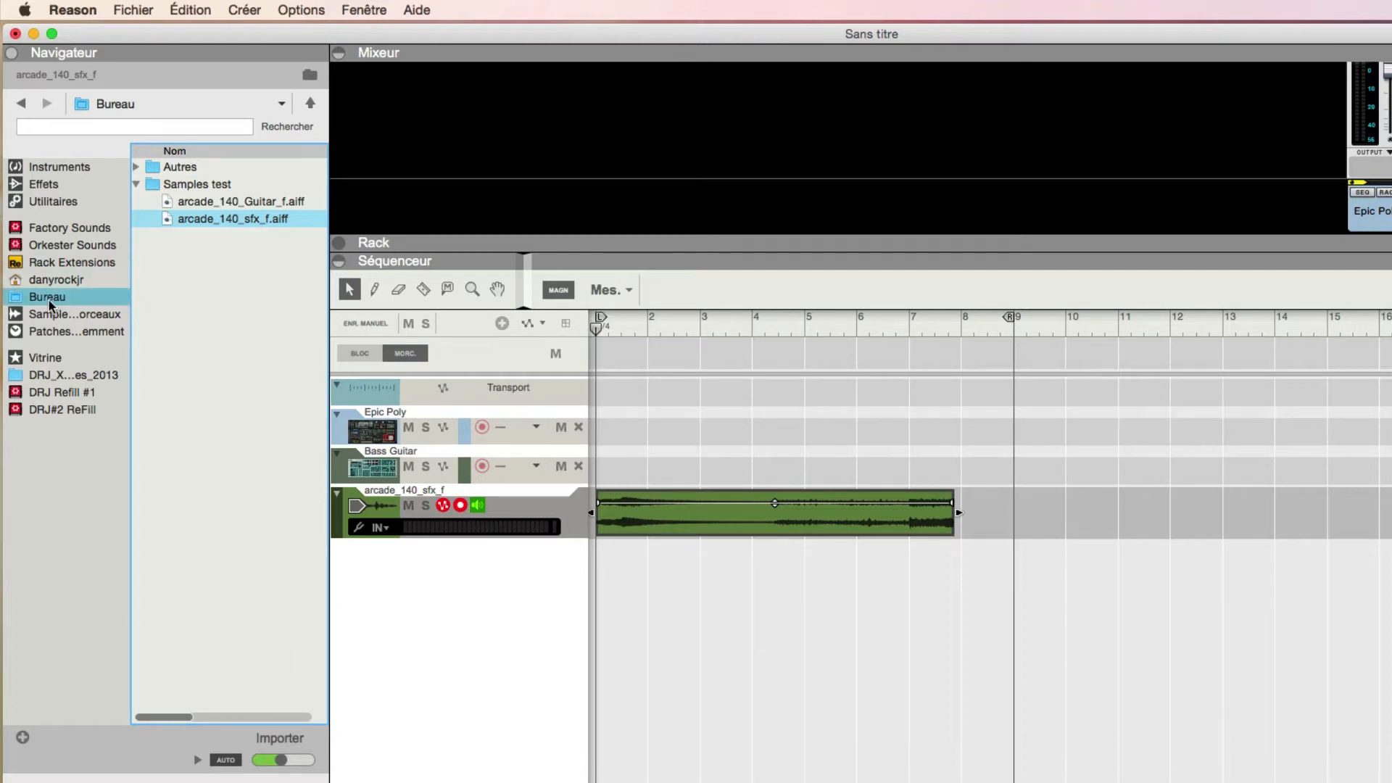
# Step: Add the DRJ Disco 1.rx2 loop from the DRJ_Xmas_Rex_Files_2013 folder to the Sequencer as a new audio track
pyautogui.click(15, 381)
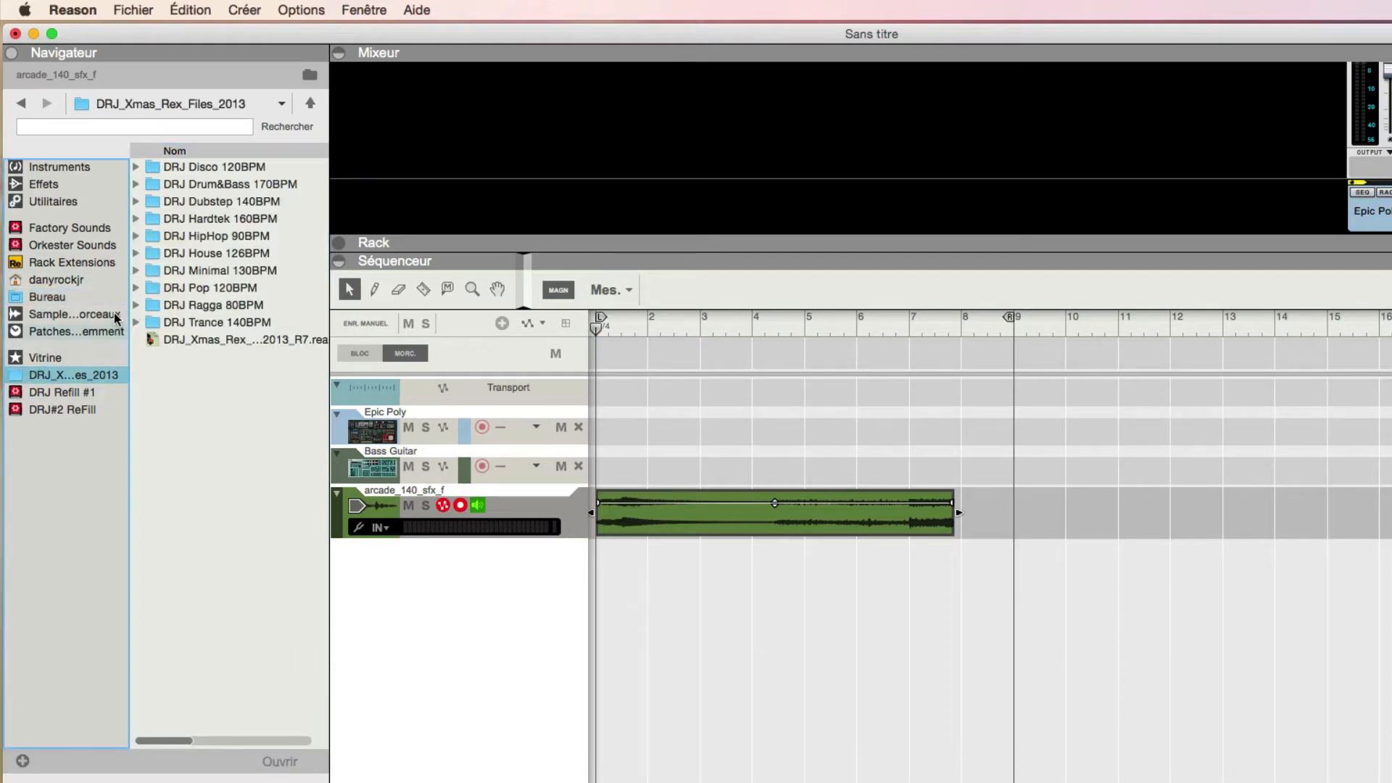
pyautogui.click(136, 167)
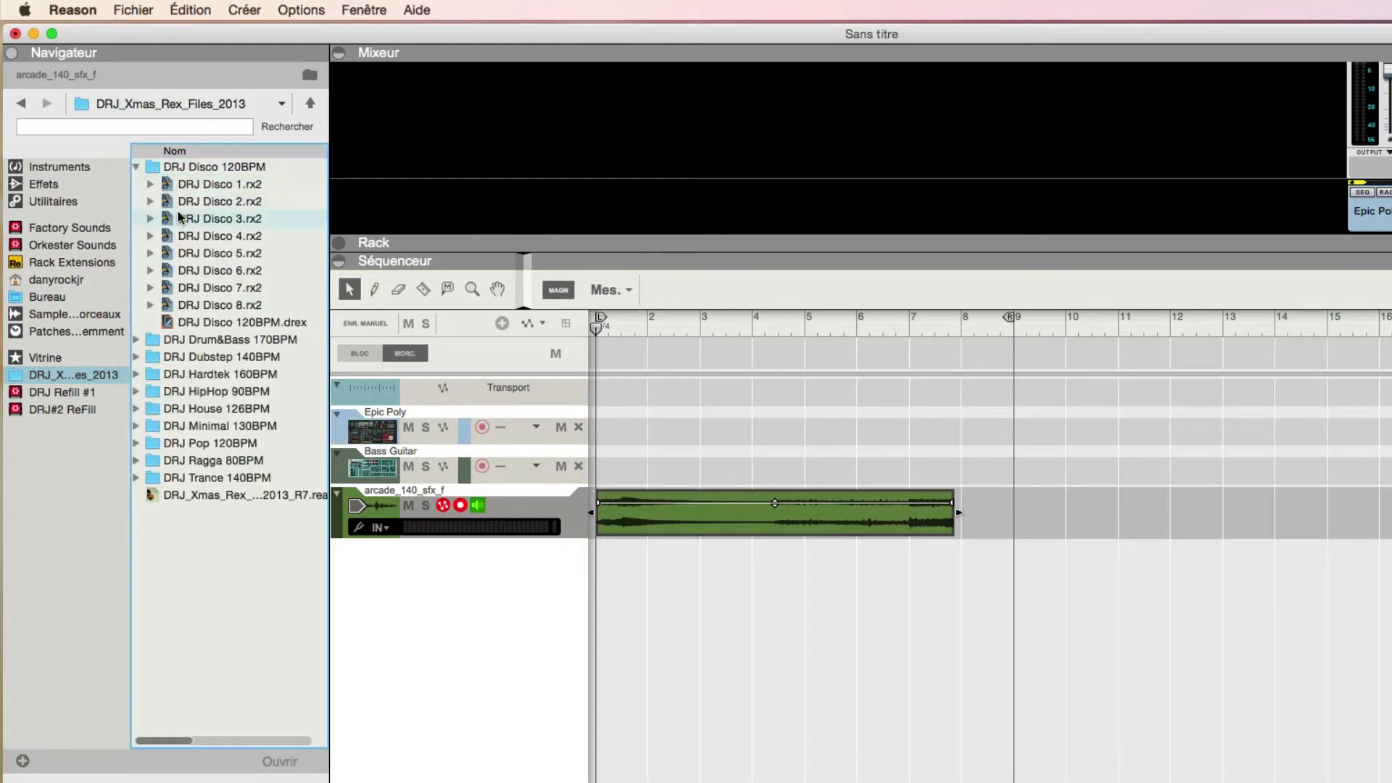
pyautogui.moveTo(184, 183); pyautogui.dragTo(585, 560)
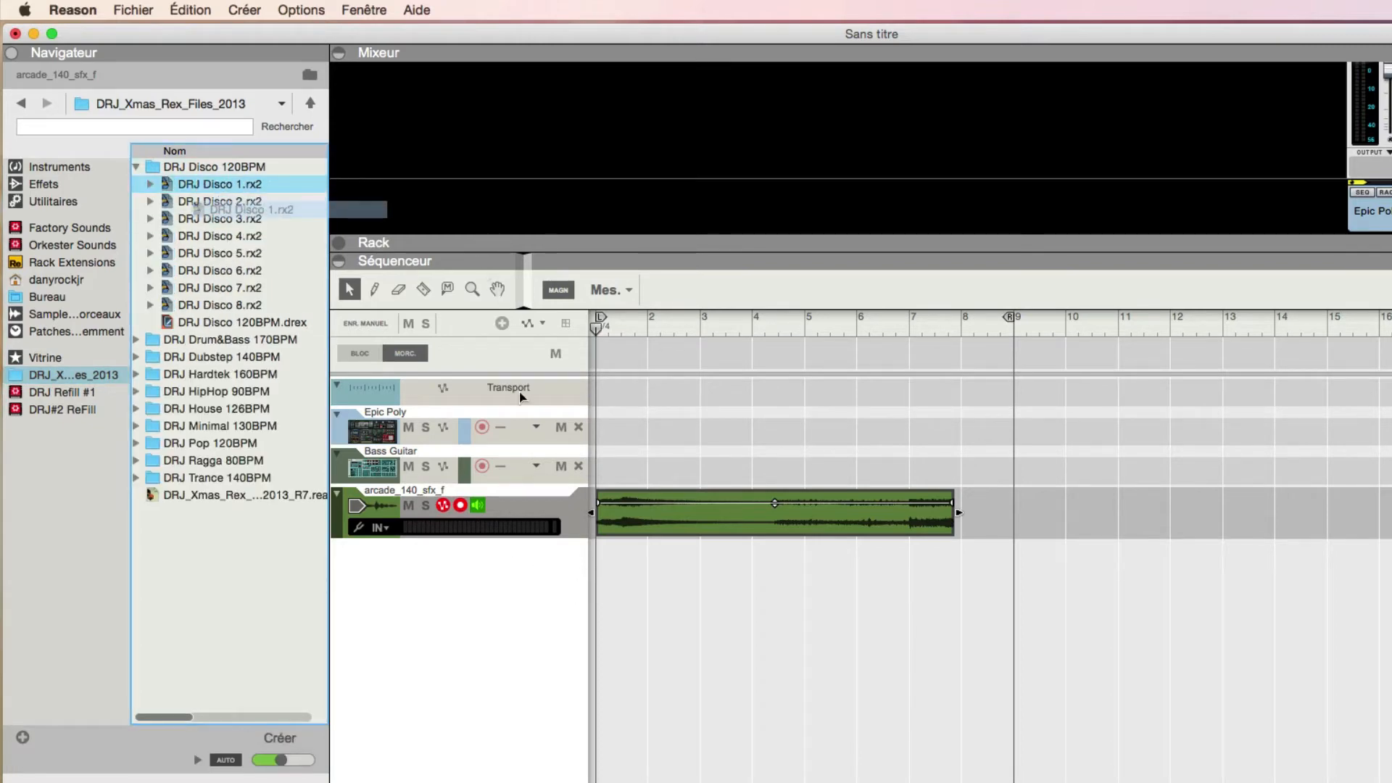
pyautogui.moveTo(521, 395); pyautogui.dragTo(614, 589)
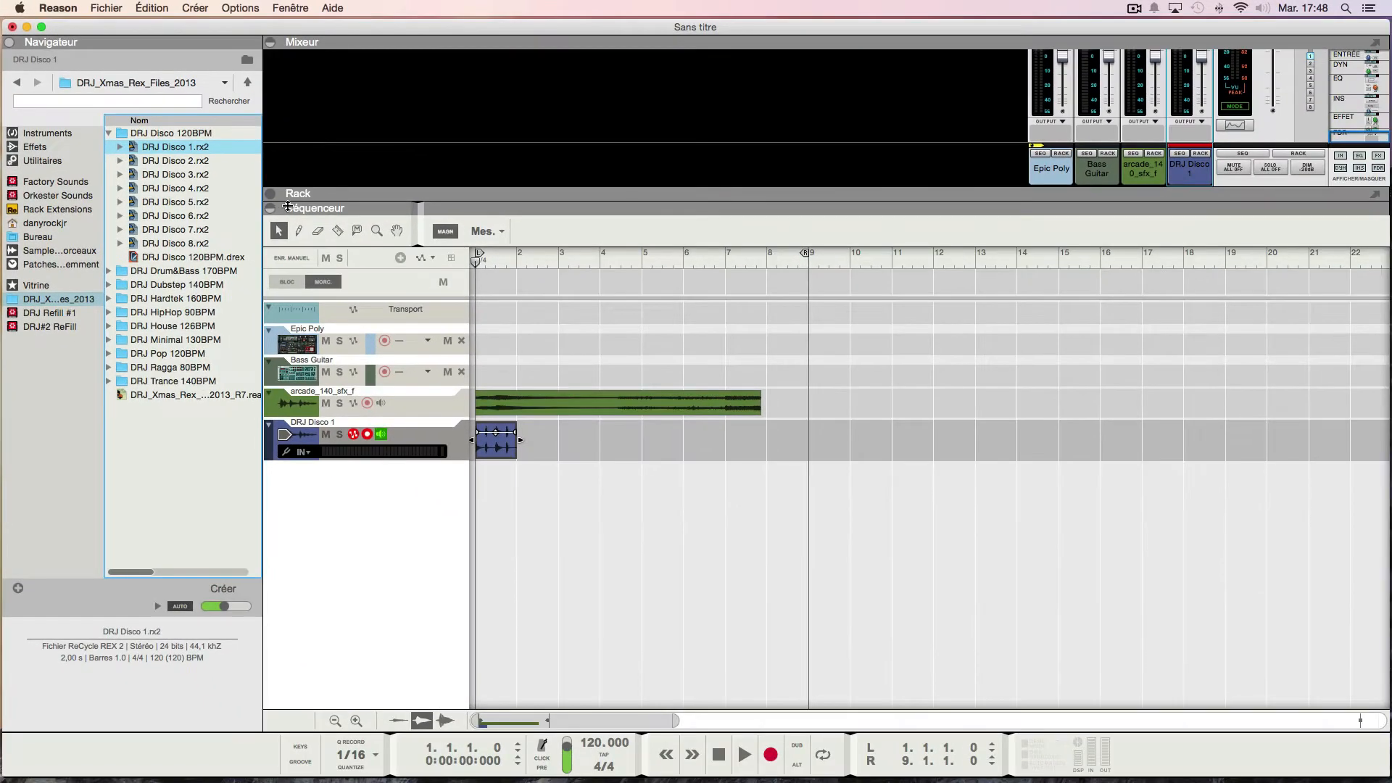
# Step: Unfold the Rack area, expand the DRJ Disco 1 audio track module, and bring its track into view in the Sequencer
pyautogui.click(270, 196)
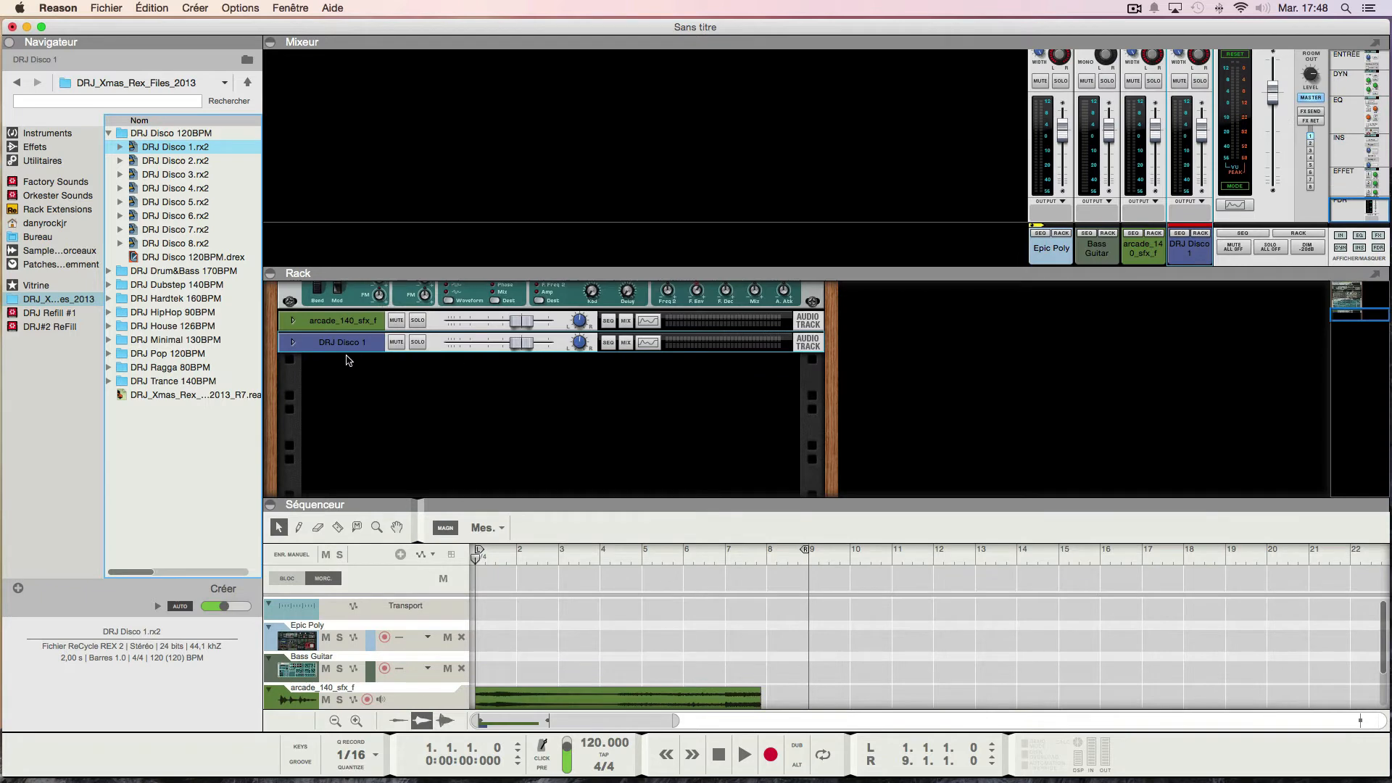
pyautogui.click(294, 344)
pyautogui.scroll(-2, 791, 607)
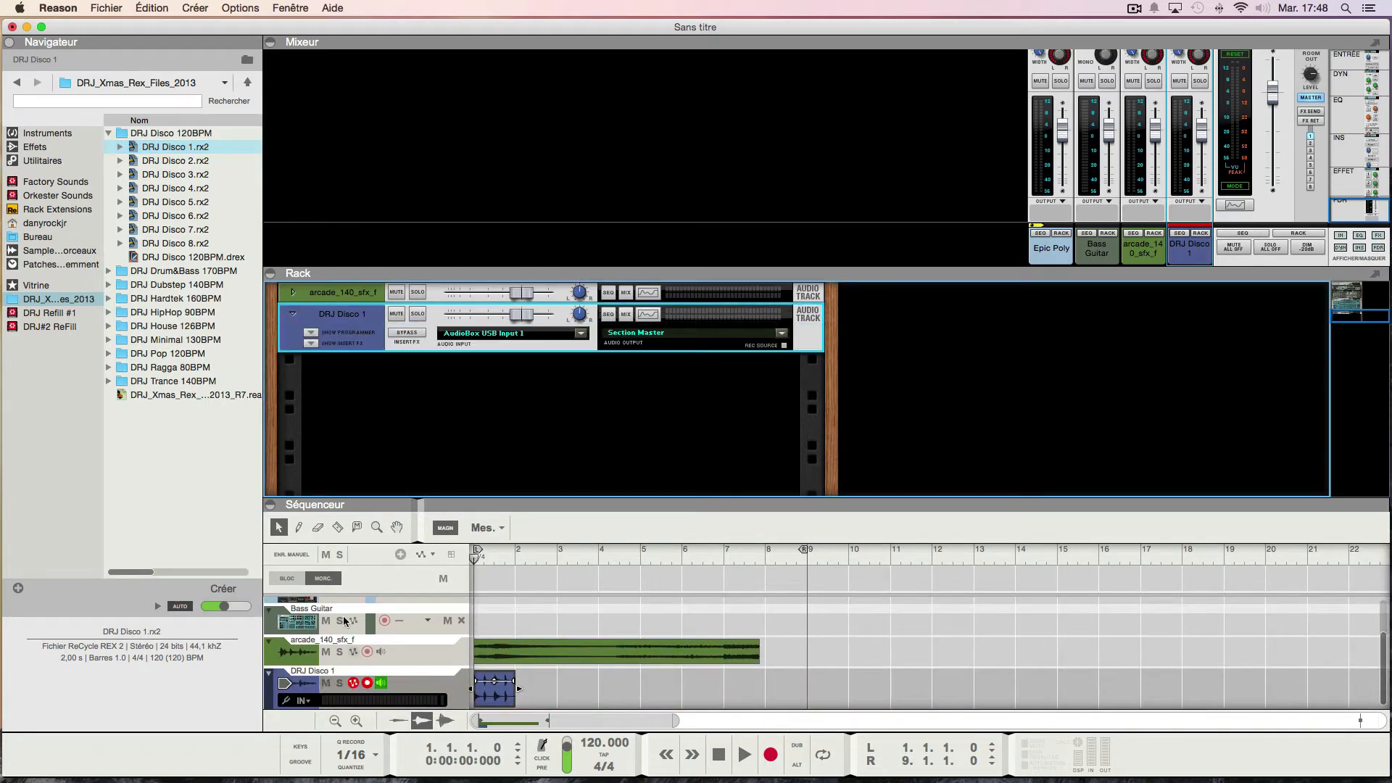
# Step: Add a Dr. Octo Rex Loop Player below the DRJ Disco 1 module in the rack, and reset it to an empty patch
pyautogui.click(45, 134)
pyautogui.scroll(-5, 192, 364)
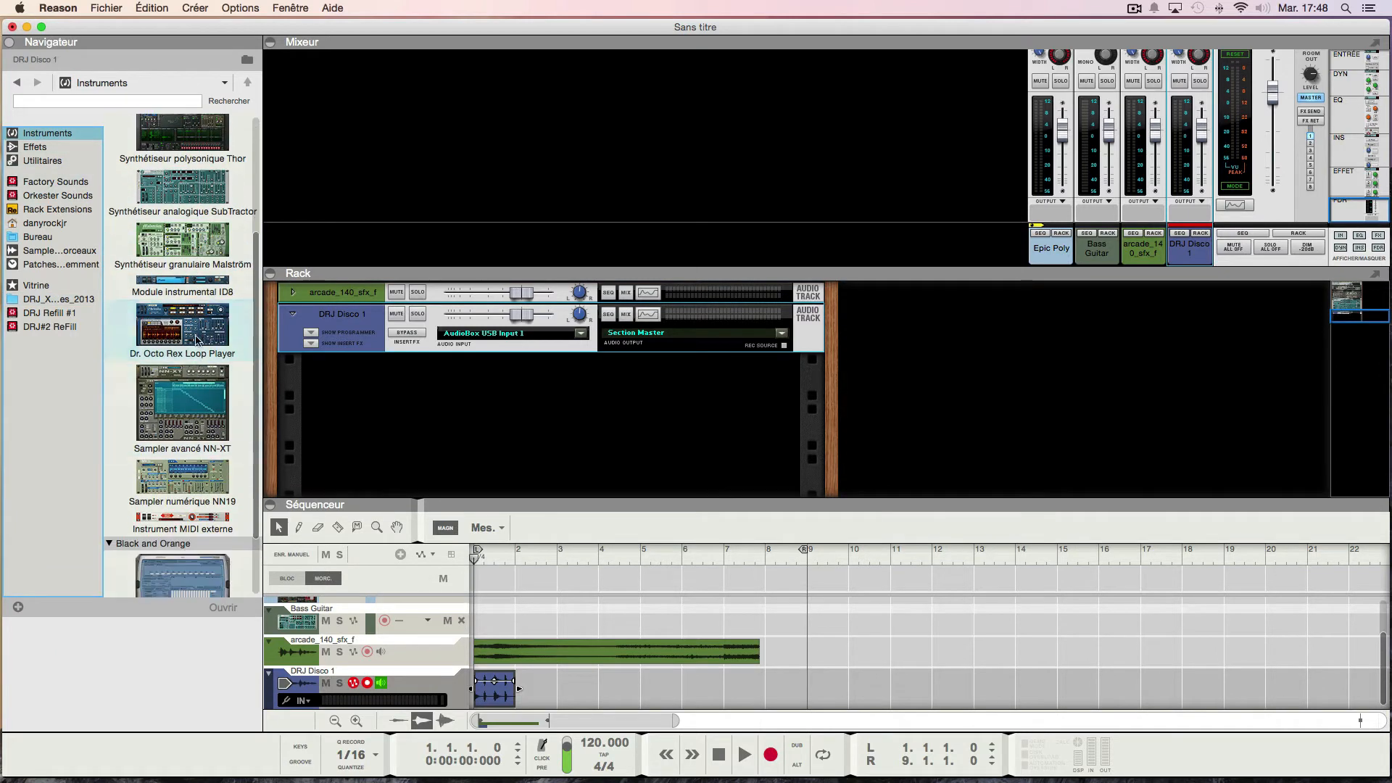
pyautogui.moveTo(196, 340)
pyautogui.mouseDown()
pyautogui.moveTo(454, 445)
pyautogui.moveTo(492, 420)
pyautogui.mouseUp()
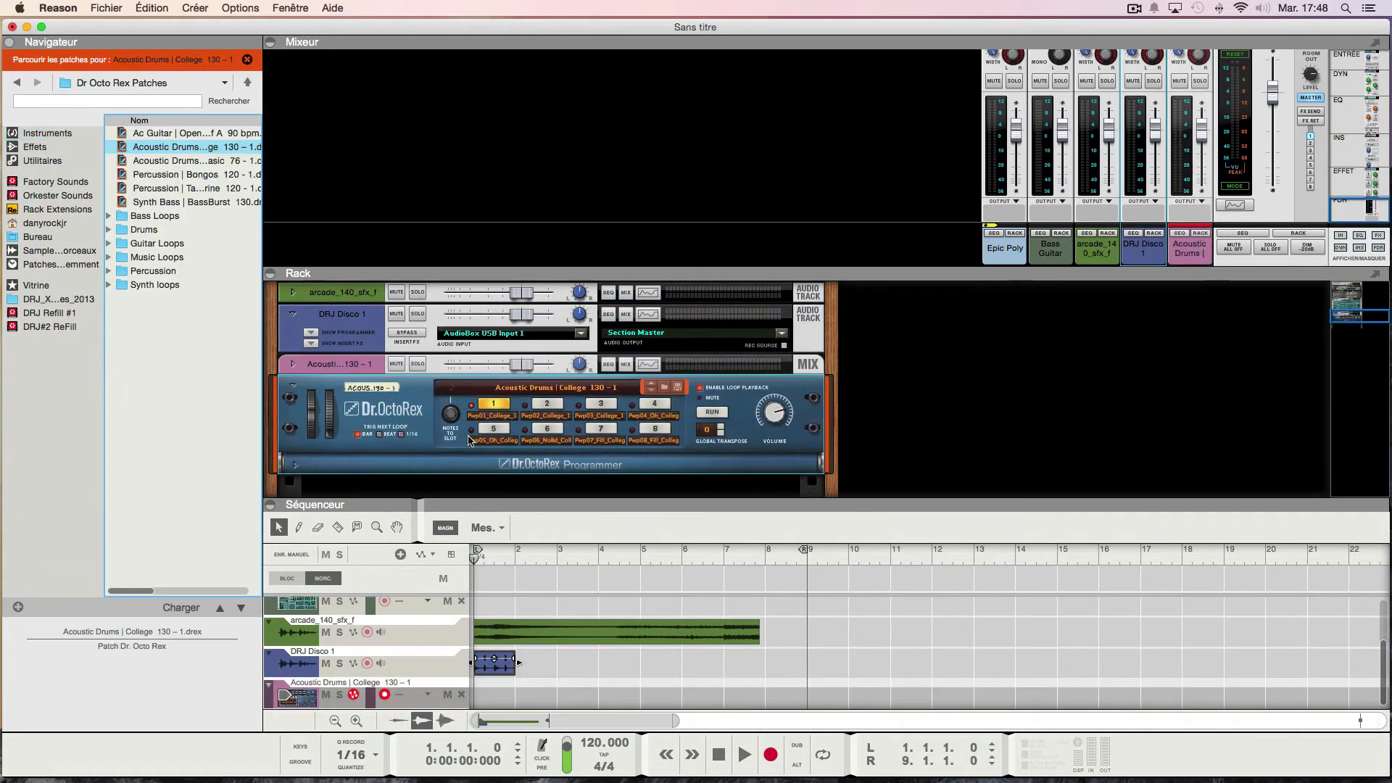
pyautogui.rightClick(418, 410)
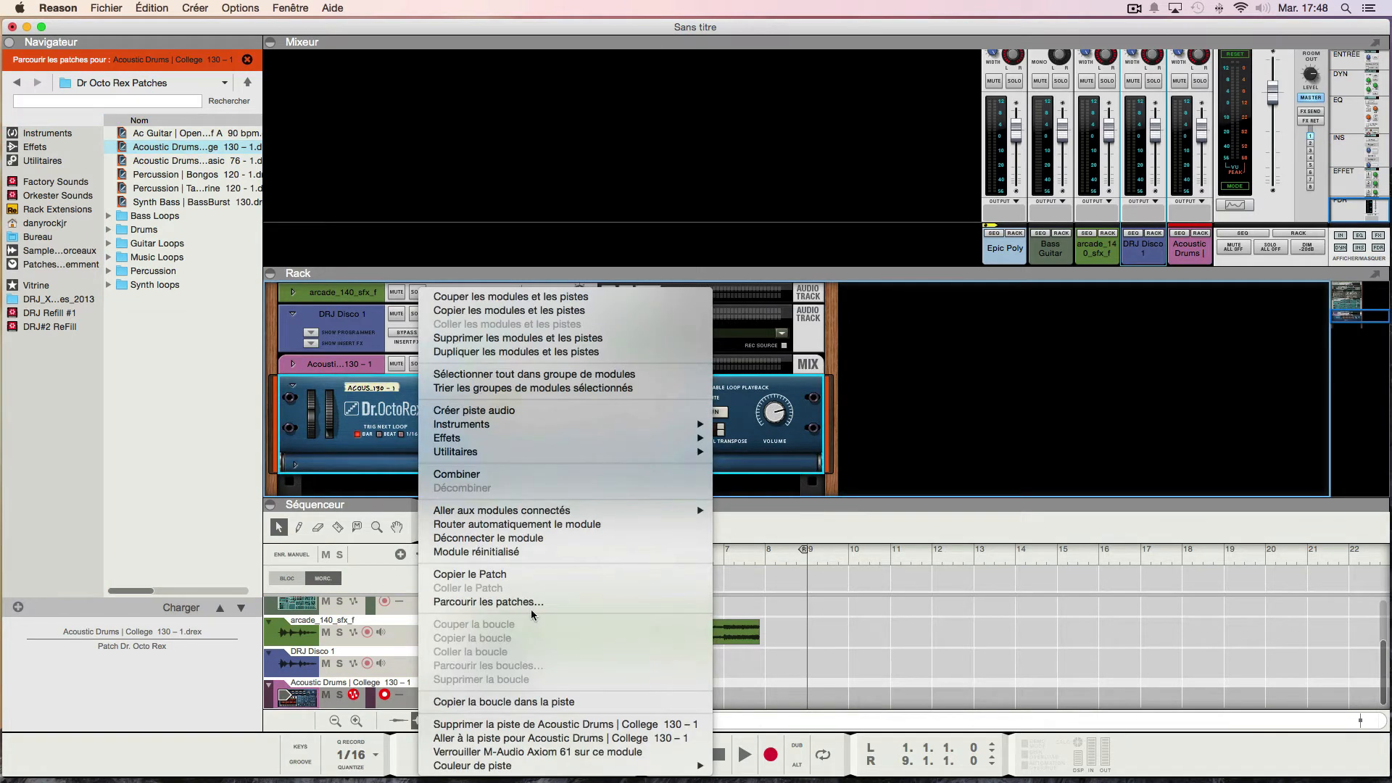
pyautogui.click(500, 551)
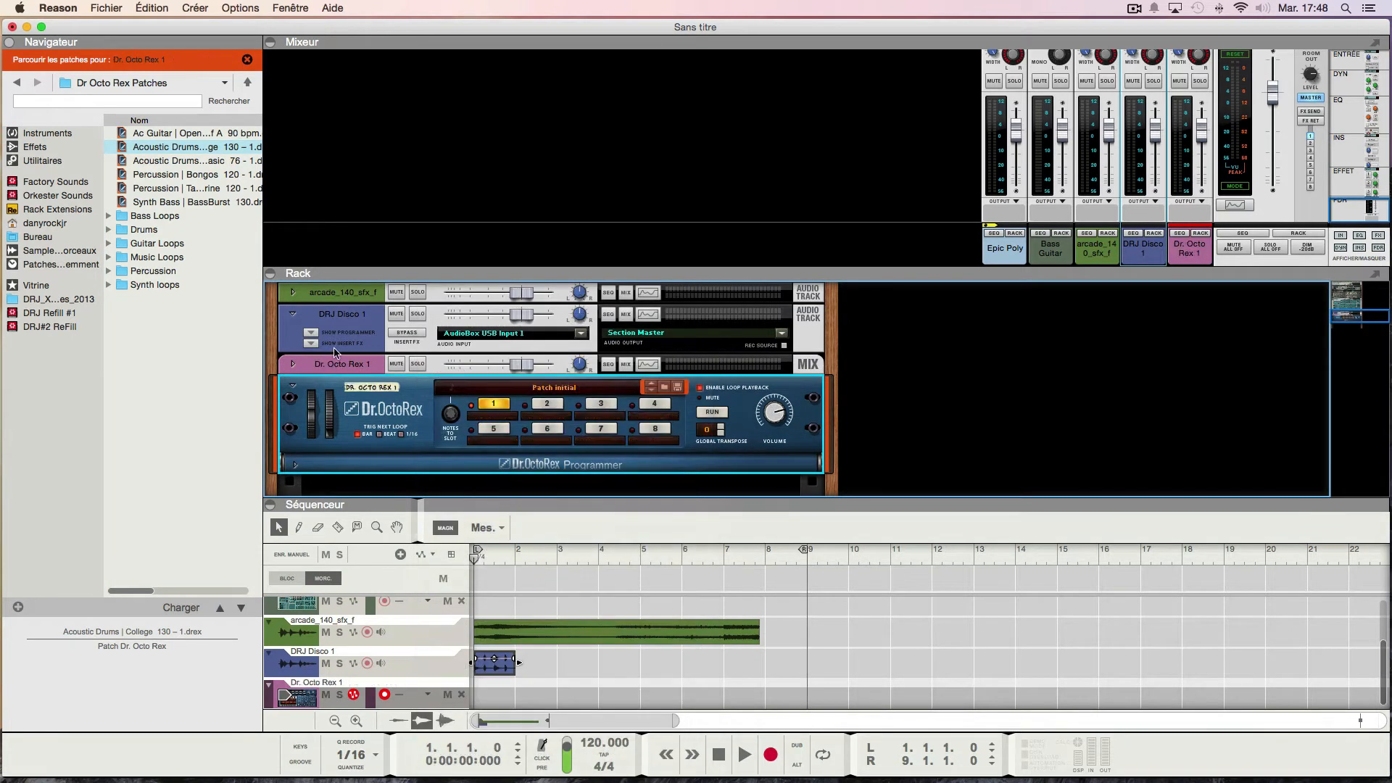
# Step: Load DRJ Disco 1.rx2 from the DRJ Disco 120BPM folder into slot 1 of the Dr. Octo Rex
pyautogui.click(41, 236)
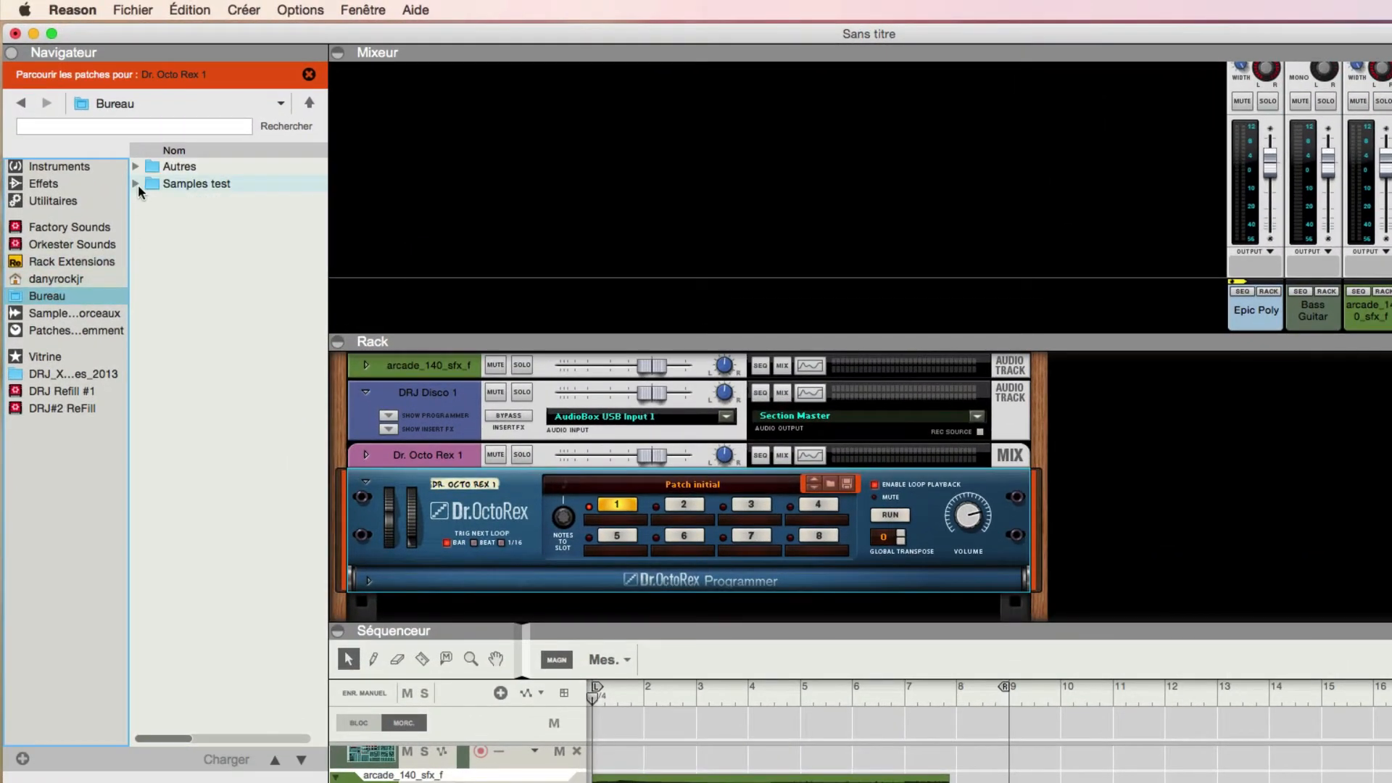
pyautogui.click(49, 374)
pyautogui.click(135, 166)
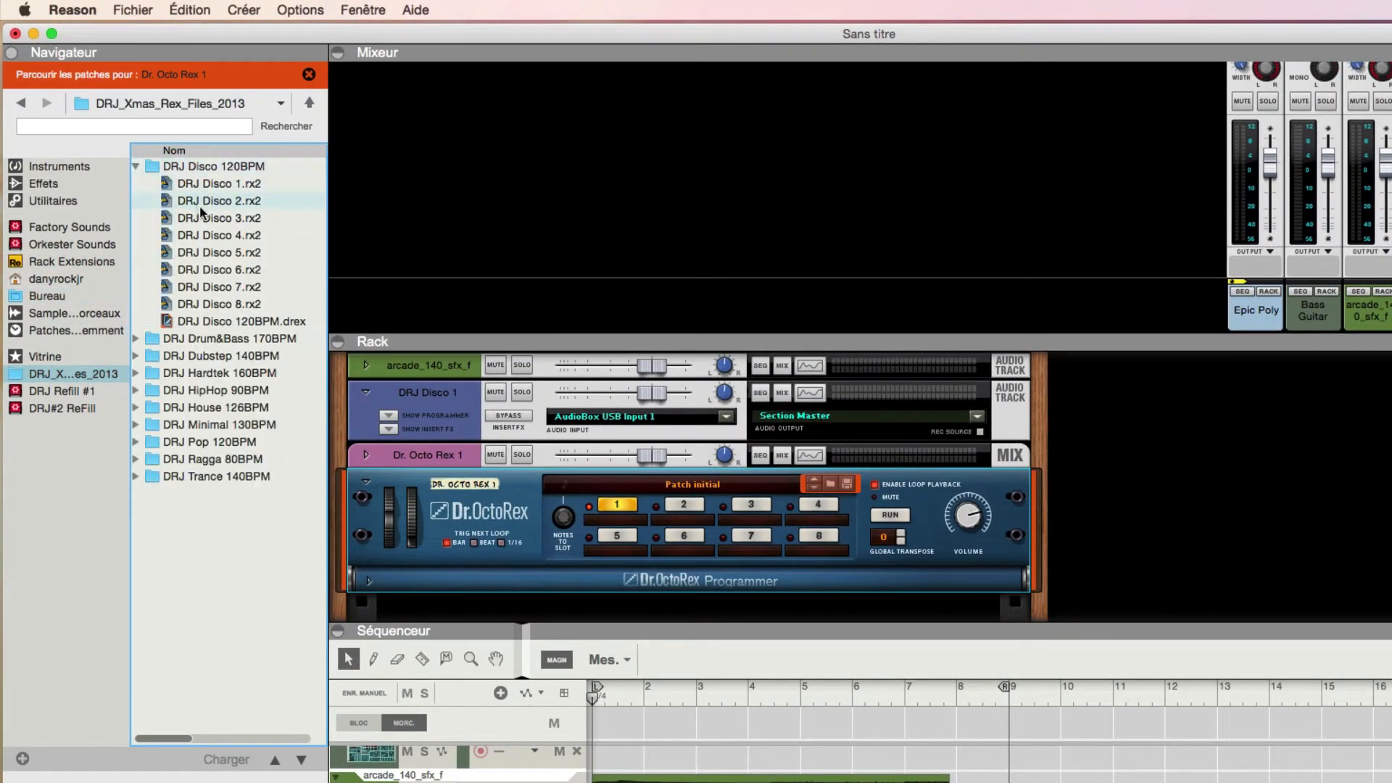
pyautogui.moveTo(195, 183); pyautogui.dragTo(599, 557)
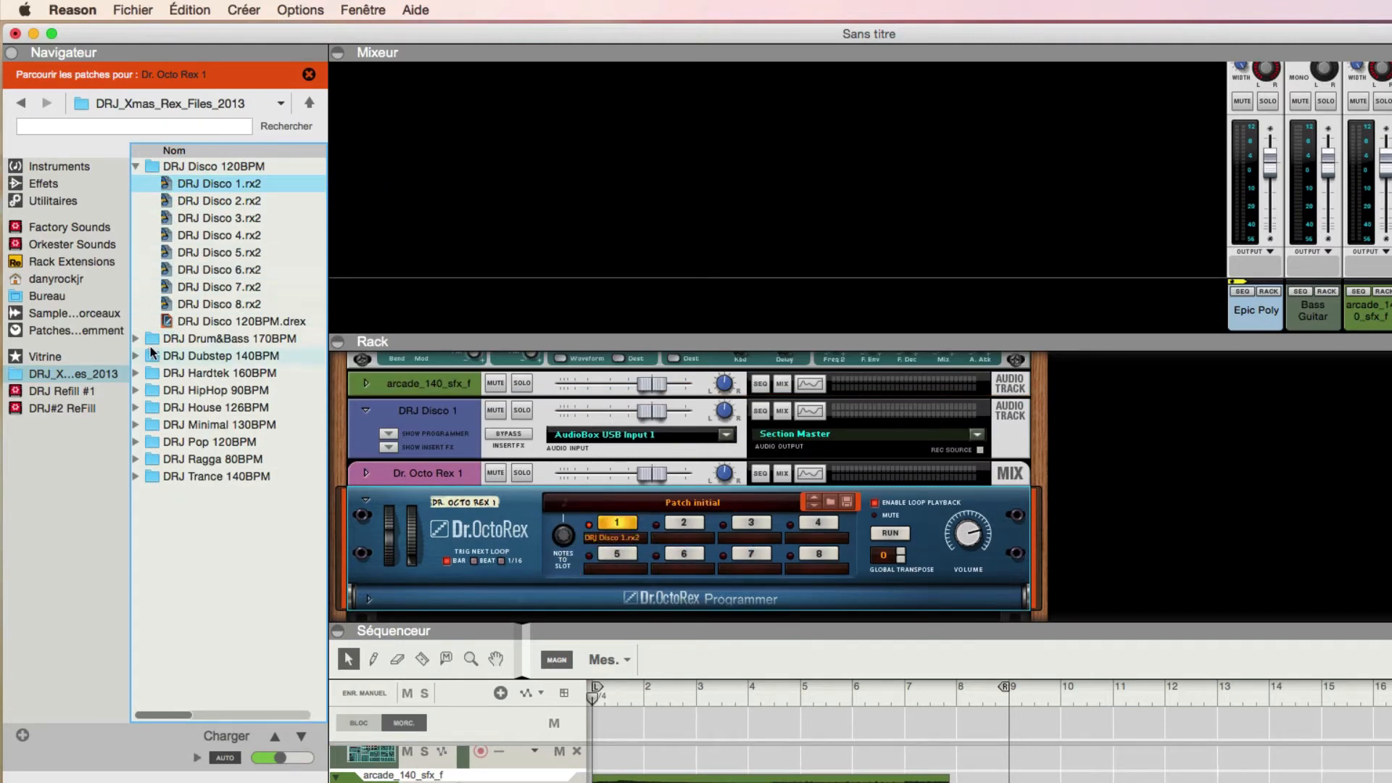
# Step: Load DRJ Dubstep 1.rx2 into slot 6 of the Dr. Octo Rex, and collapse the Disco and Dubstep folders
pyautogui.click(135, 355)
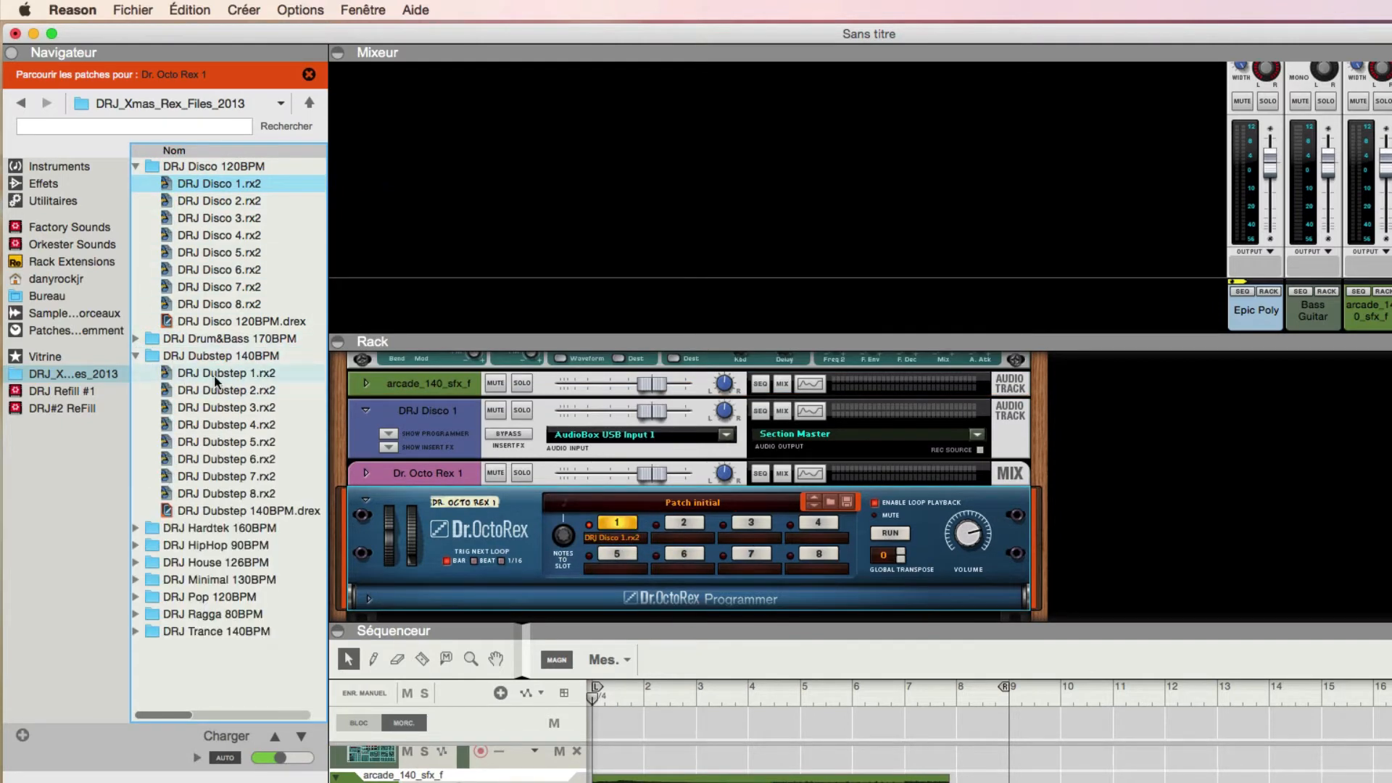
pyautogui.moveTo(215, 373); pyautogui.dragTo(666, 551)
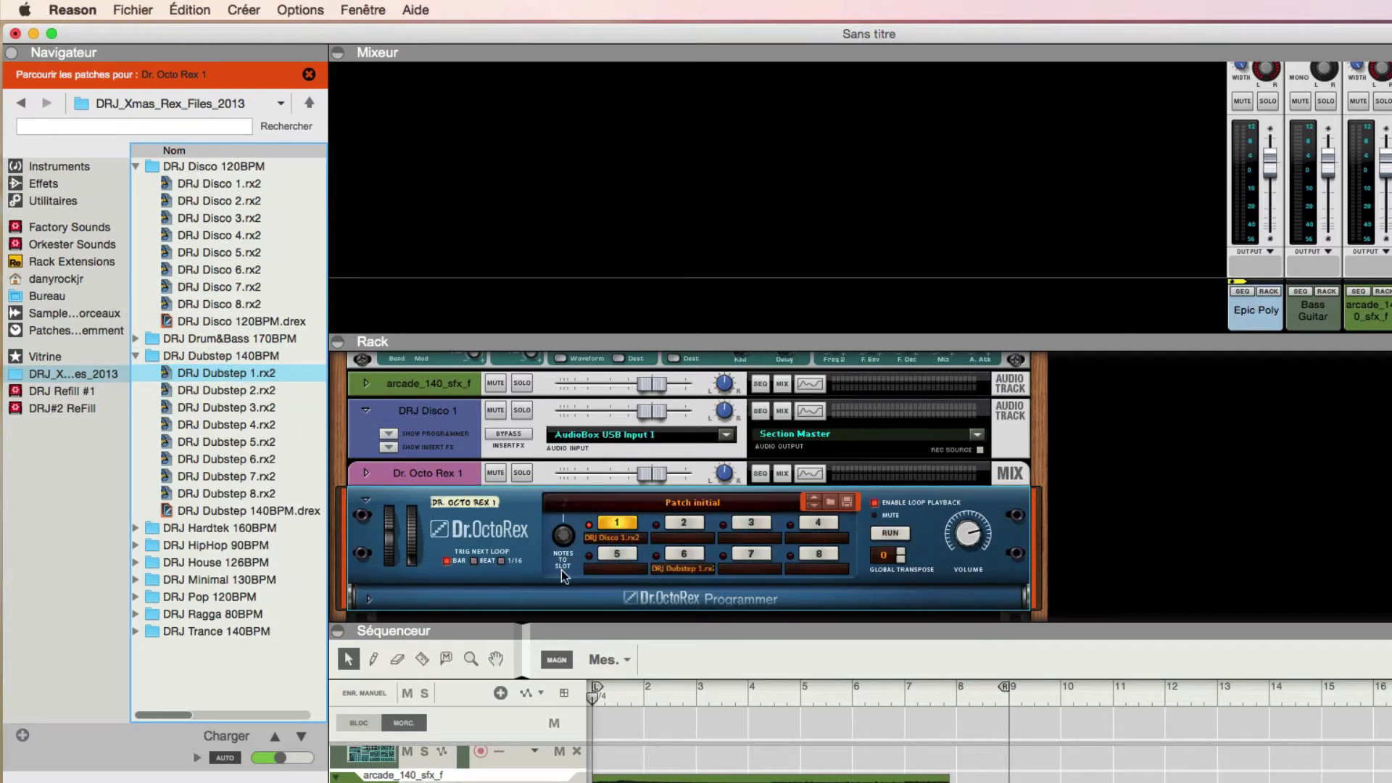
pyautogui.click(135, 166)
pyautogui.doubleClick(136, 200)
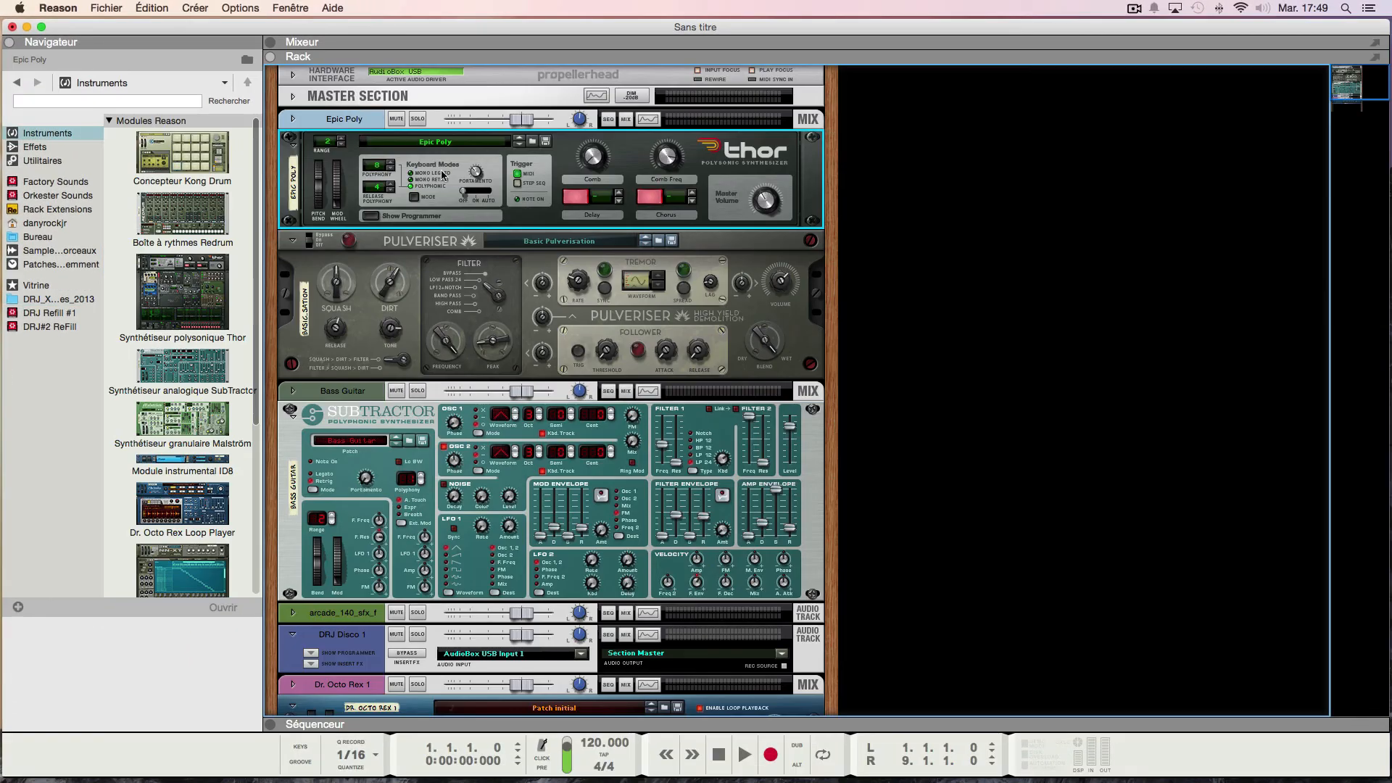
# Step: Delete all instrument, effect and audio track modules from the rack together with their tracks
pyautogui.click(373, 123)
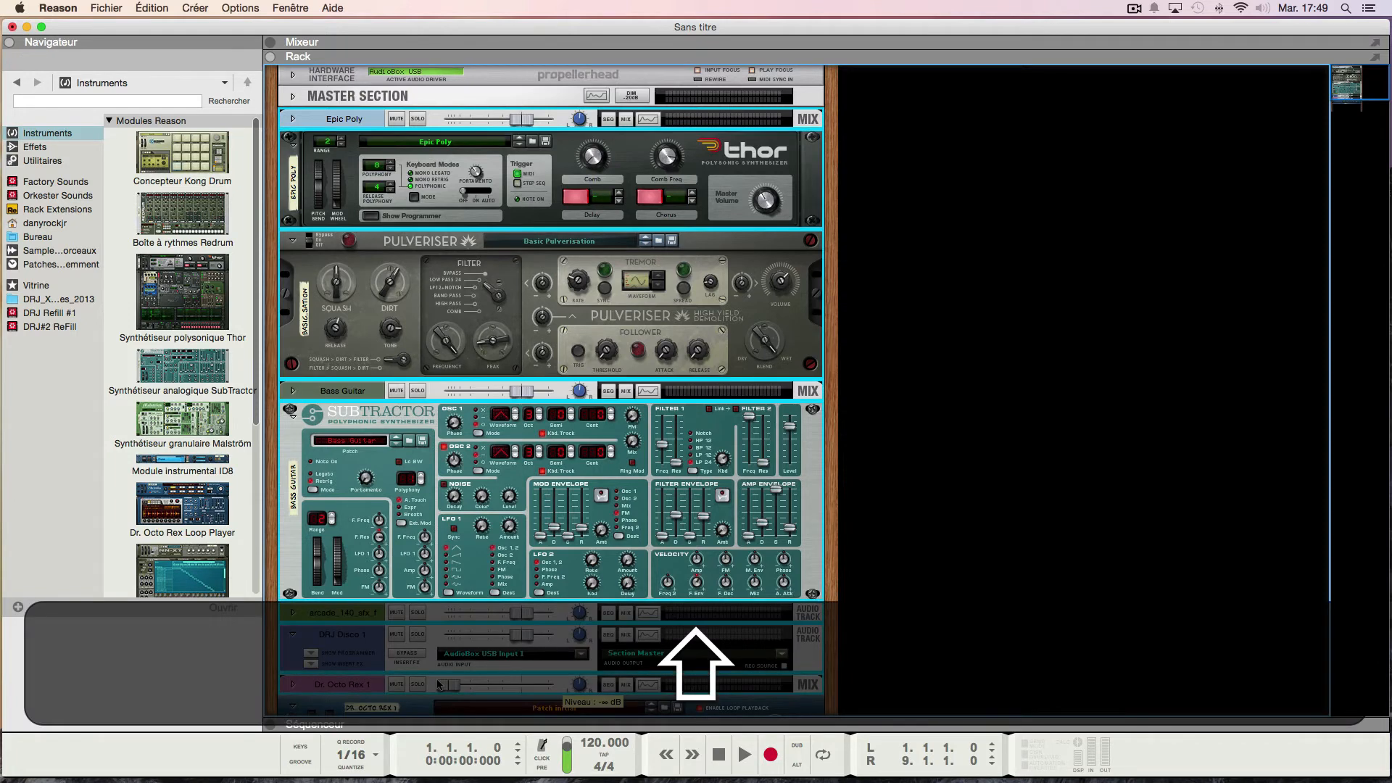
pyautogui.hotkey('shift', 'BackSpace')
pyautogui.press('Return')
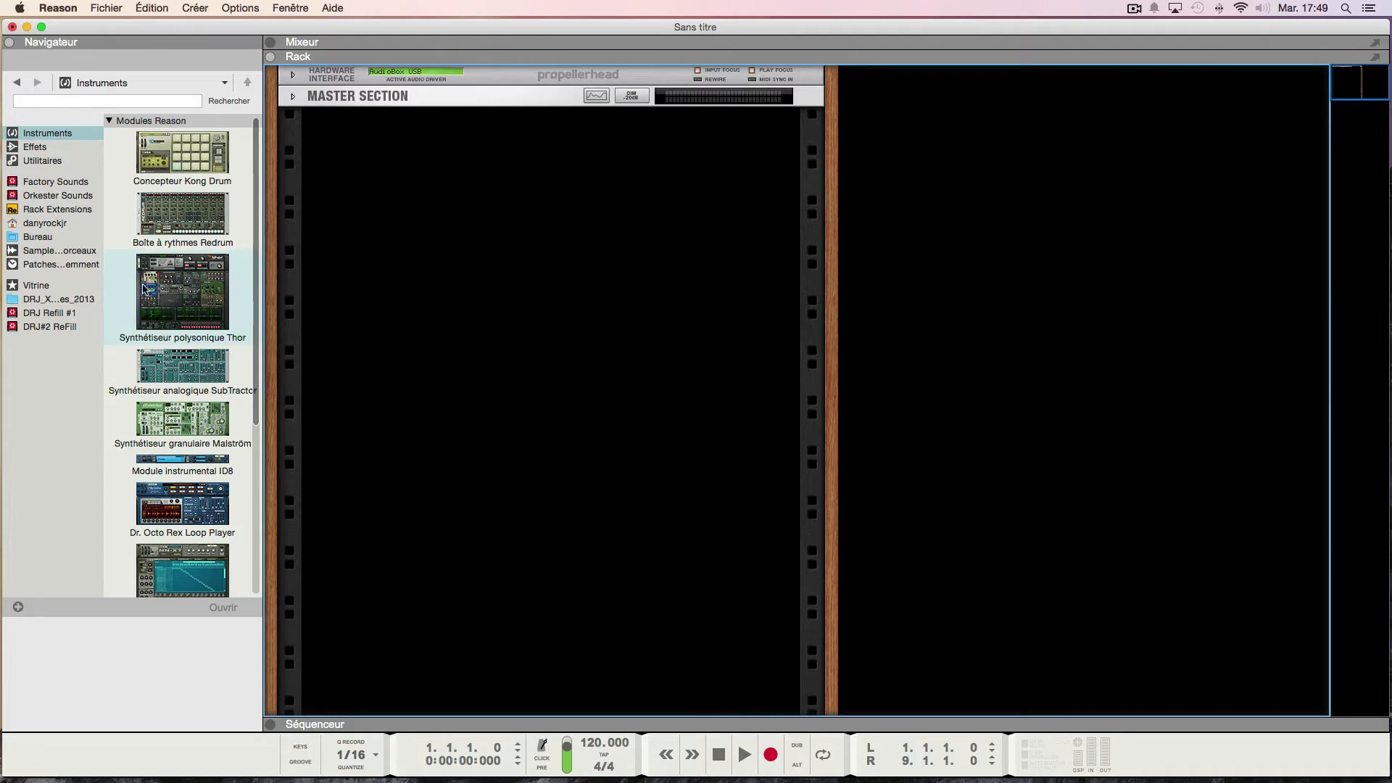
# Step: Add a Thor polysonic synthesizer to the empty rack, and step through its neighbouring patches to load Gangsta Lead 3
pyautogui.click(164, 266)
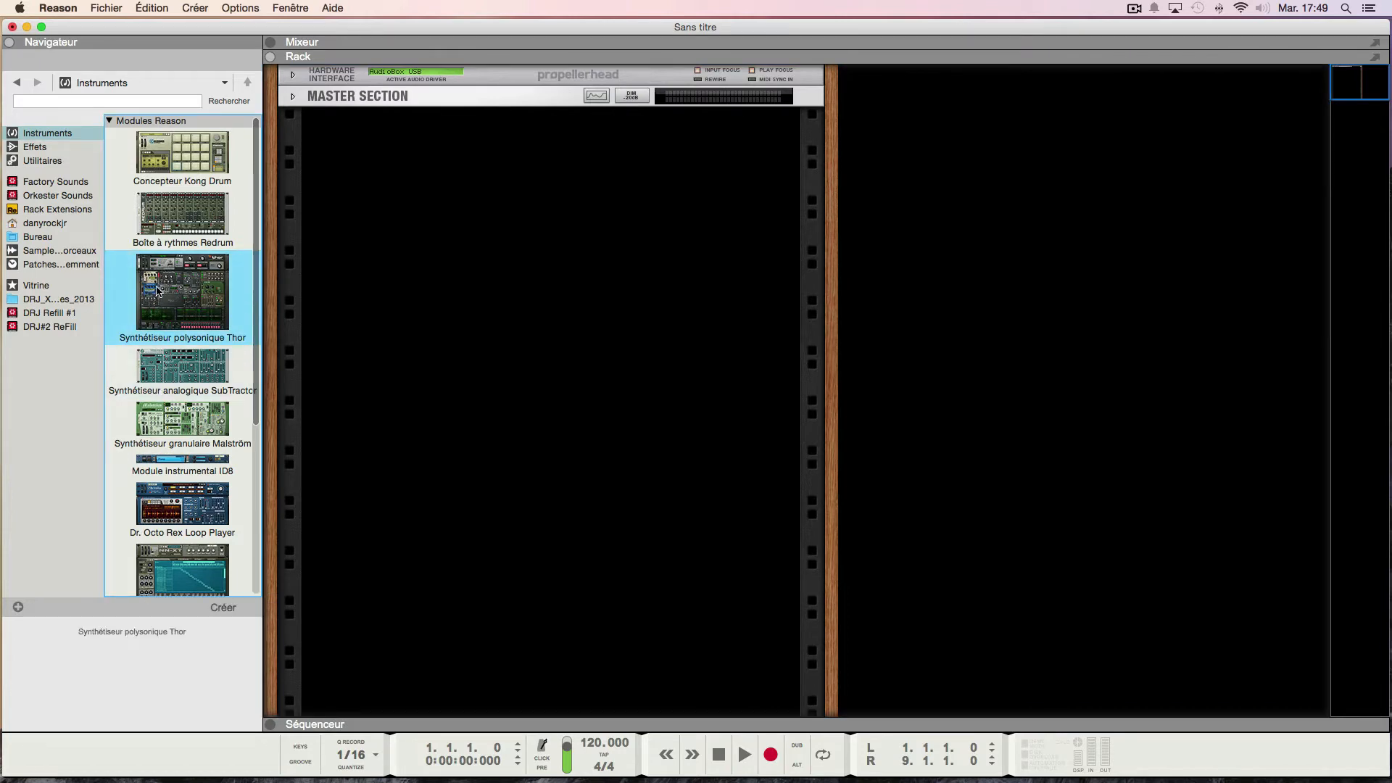
pyautogui.moveTo(158, 291); pyautogui.dragTo(428, 295)
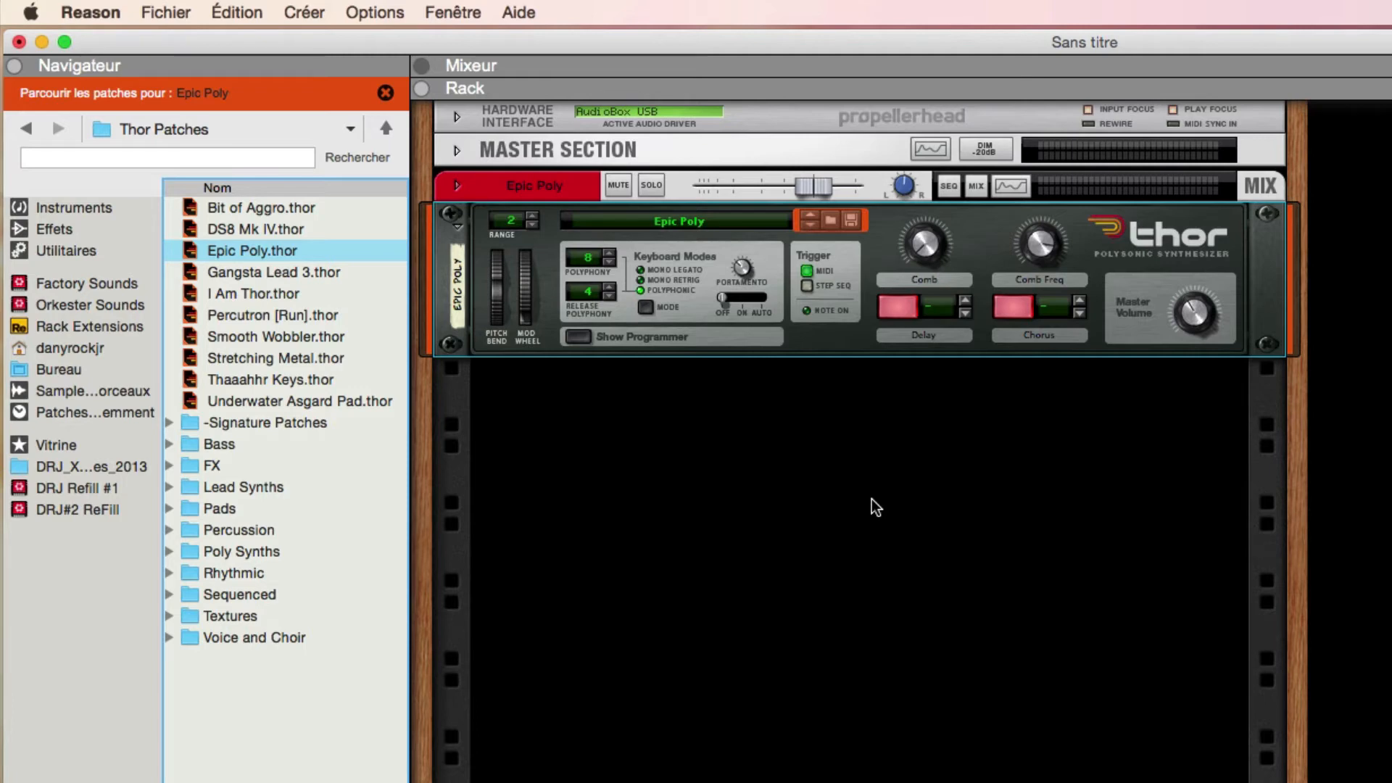
pyautogui.press('Down')
pyautogui.press('Down')
pyautogui.press('Down')
pyautogui.press('Up')
pyautogui.press('Up')
pyautogui.press('Up')
pyautogui.press('Up')
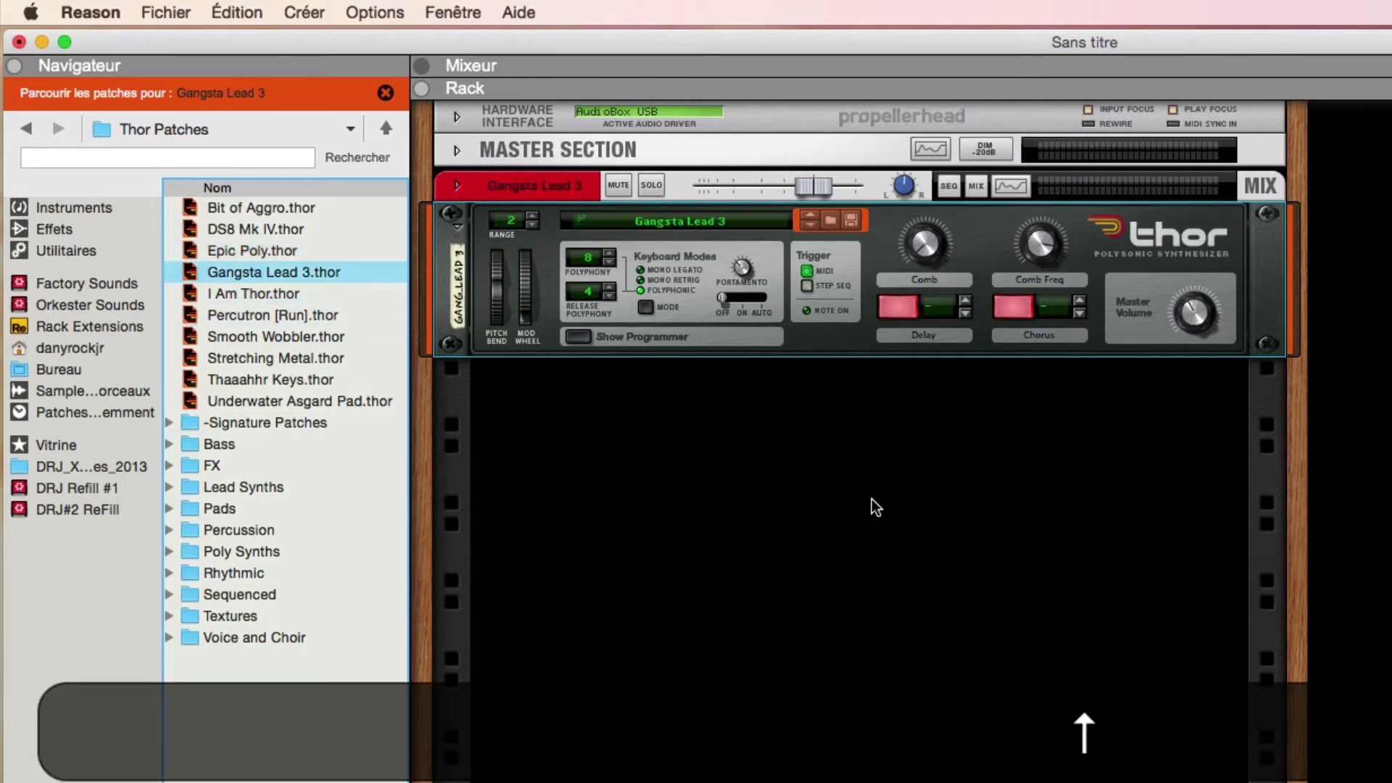
# Step: Audition the Thor patches from Bit of Aggro to Gangsta Lead 3 and back, finishing on Bit of Aggro
pyautogui.press('Up')
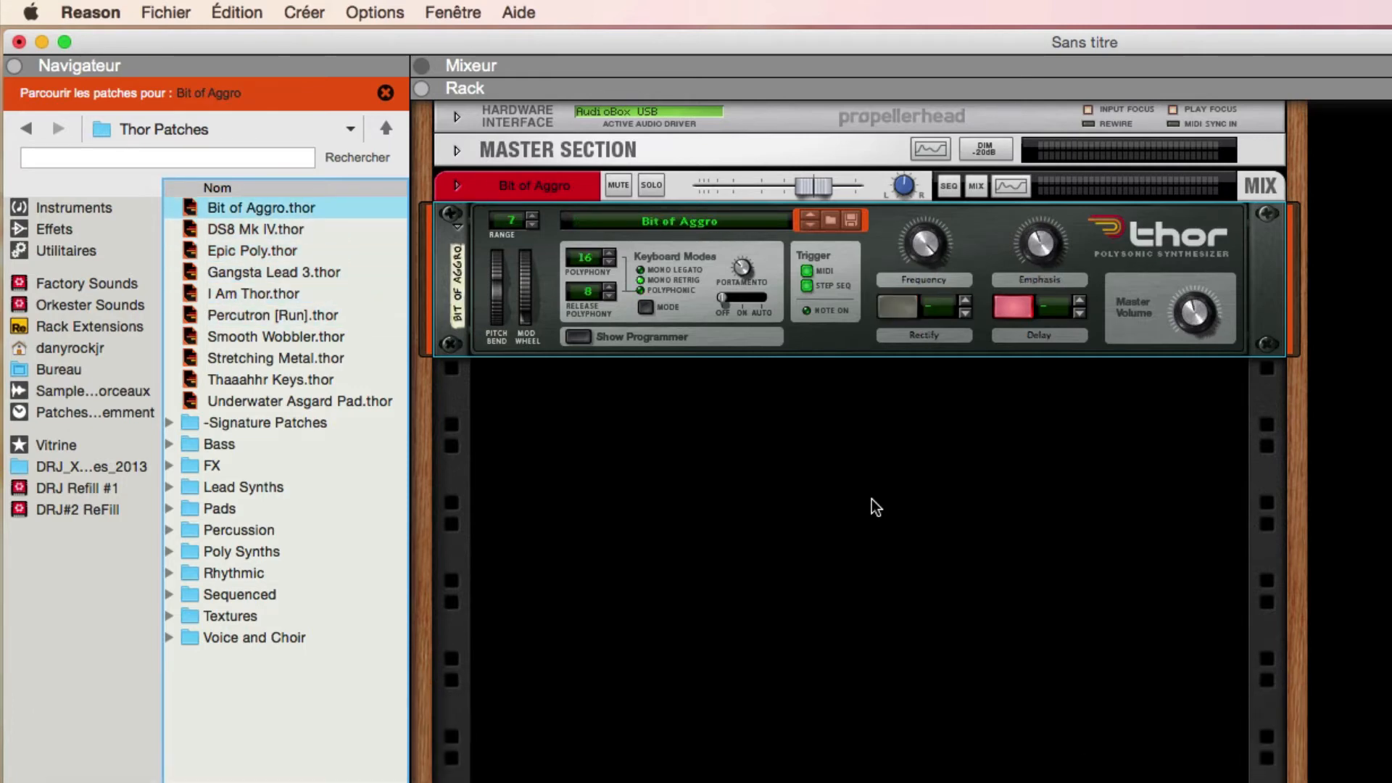
pyautogui.press('Down')
pyautogui.press('Down')
pyautogui.press('Down')
pyautogui.press('Down')
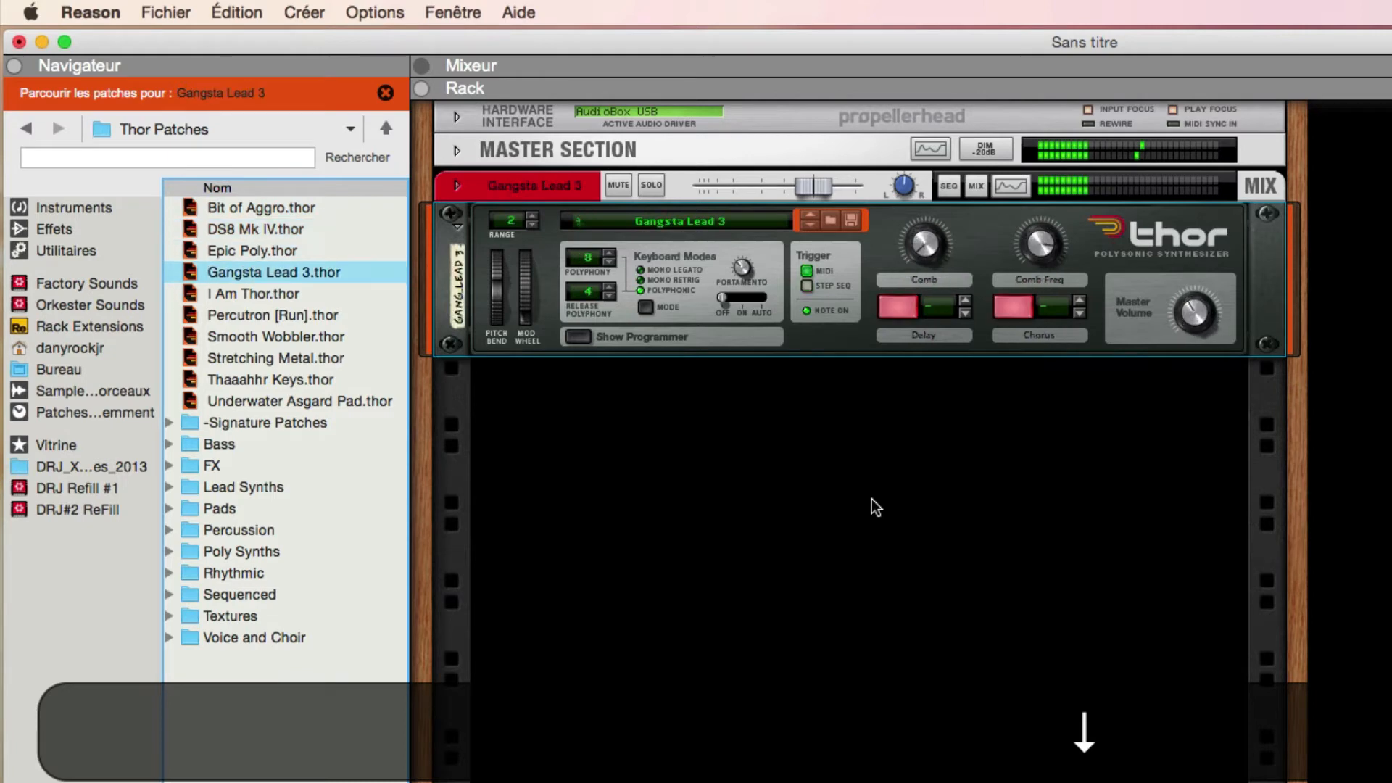
pyautogui.press('Up')
pyautogui.press('Up')
pyautogui.press('Up')
pyautogui.press('Up')
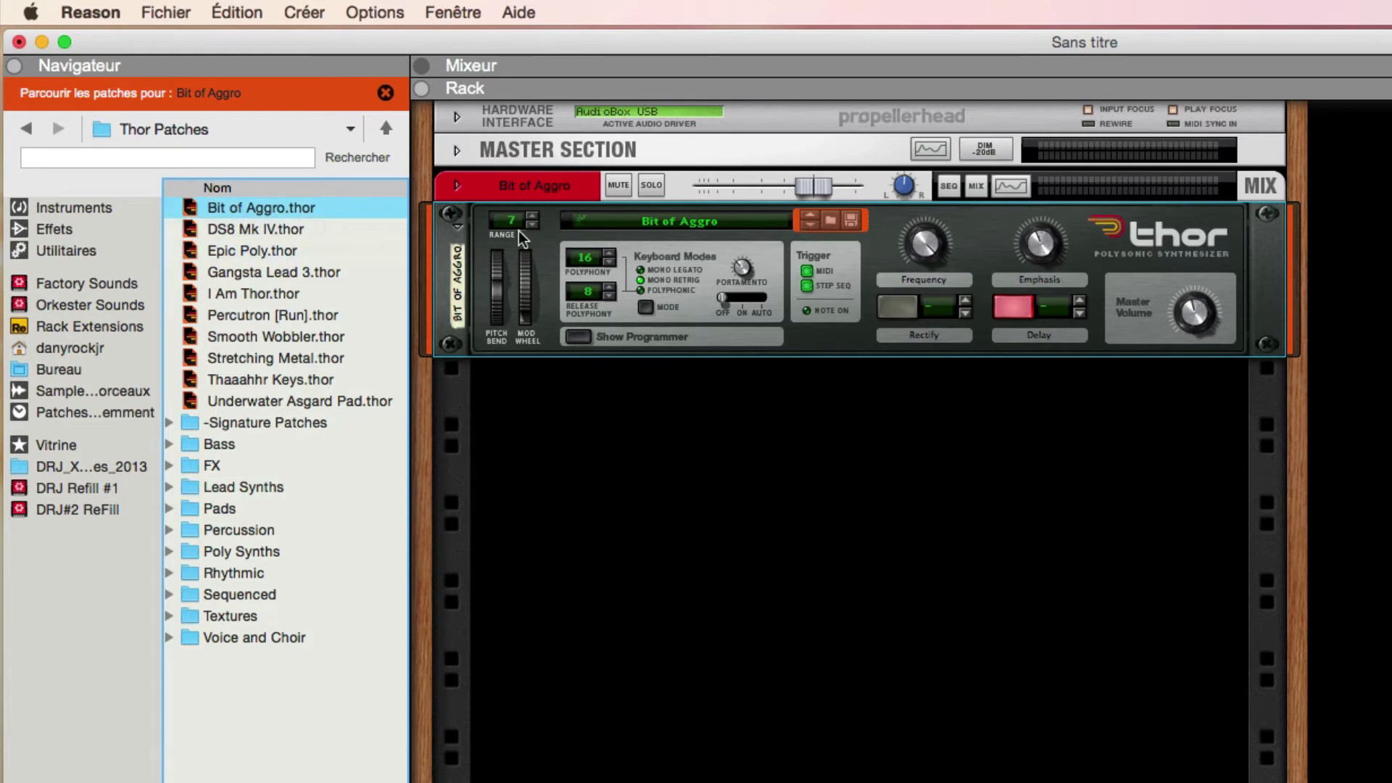
# Step: Load Epic Poly, I Am Thor and finally Smooth Wobbler into the Thor synthesizer
pyautogui.click(220, 250)
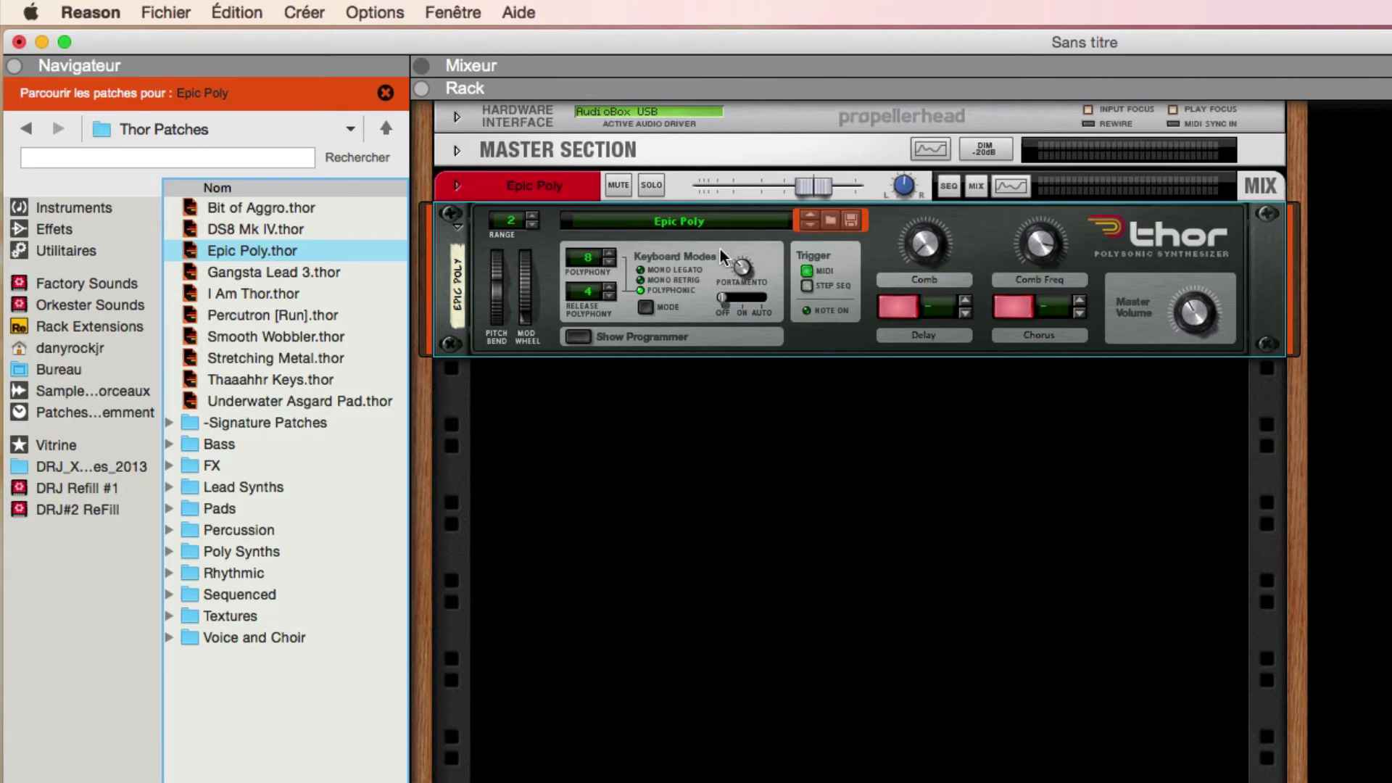
pyautogui.click(225, 294)
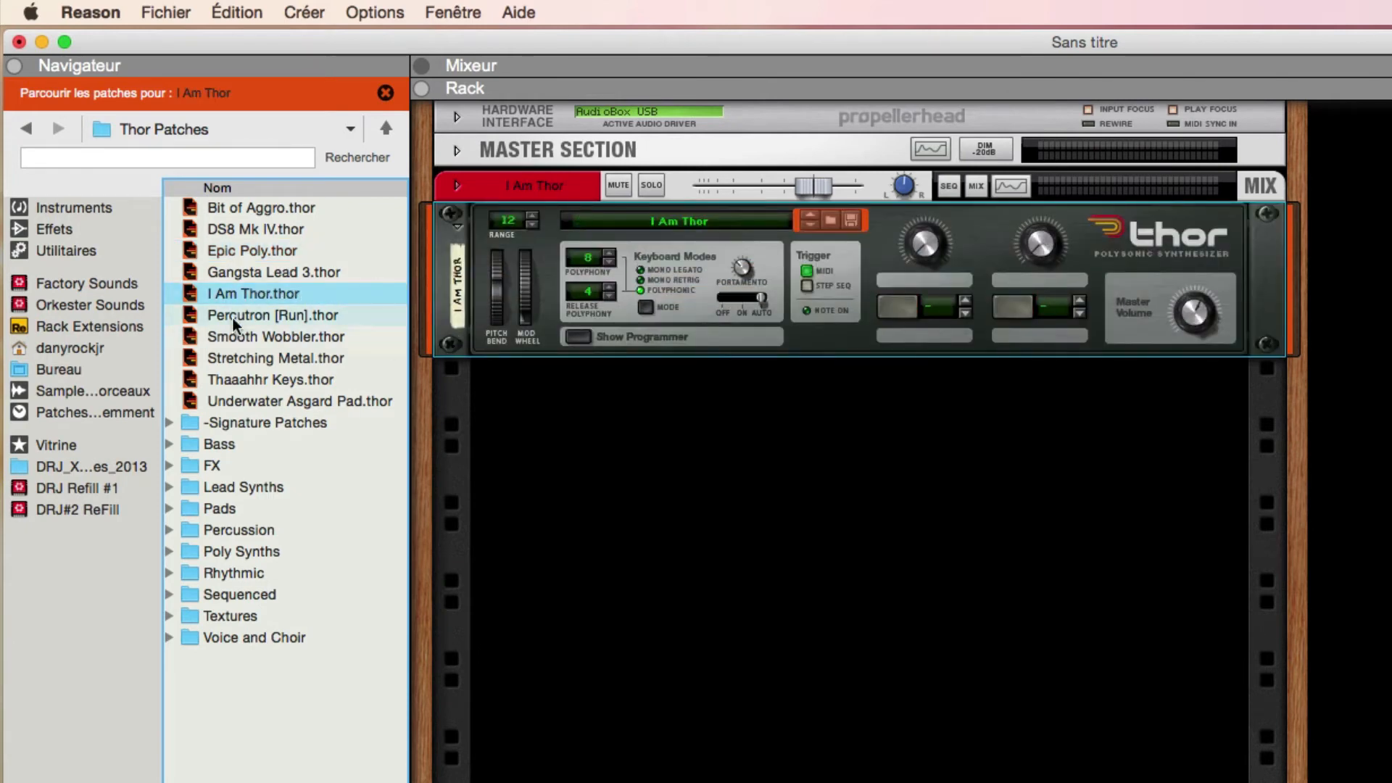
pyautogui.click(229, 335)
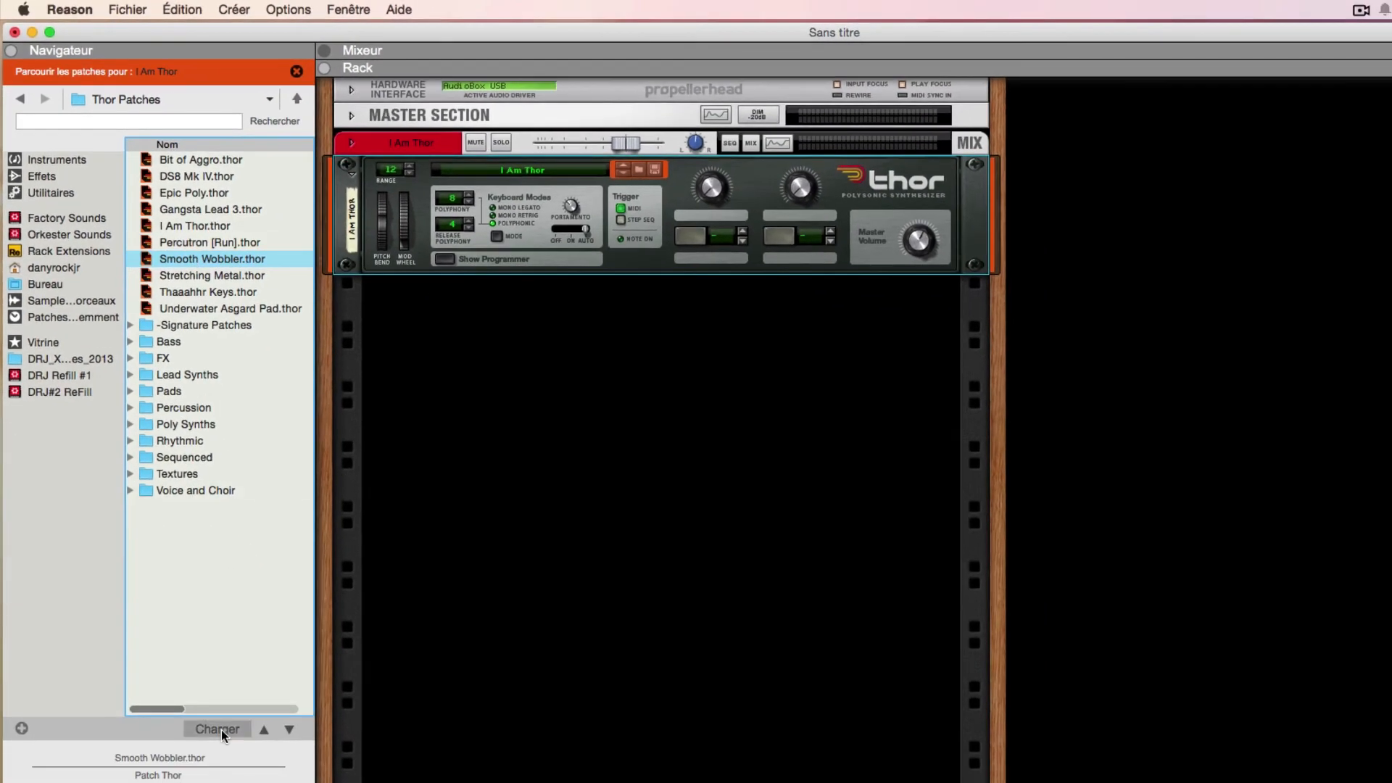
pyautogui.click(218, 728)
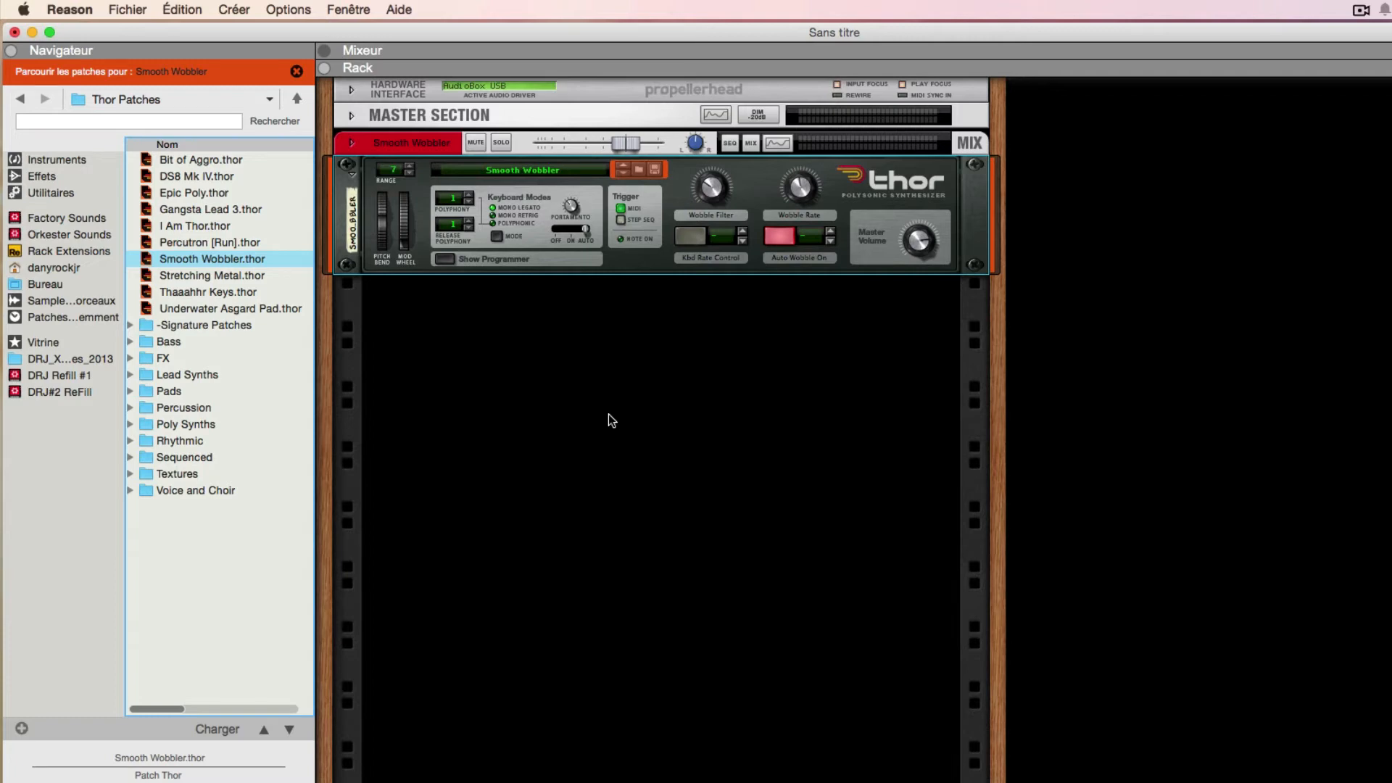
# Step: Add a SubTractor analog synthesizer to the rack below the Thor
pyautogui.click(56, 160)
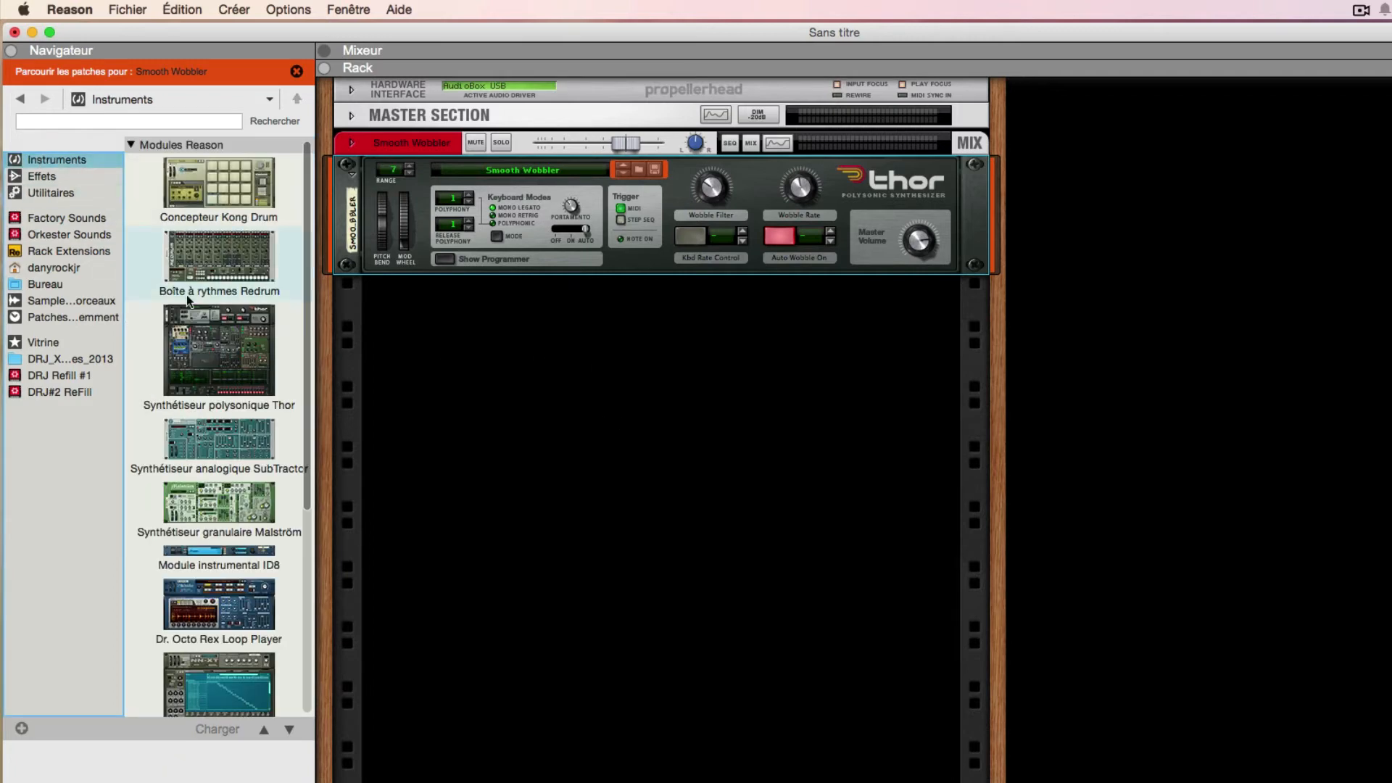
pyautogui.moveTo(217, 442); pyautogui.dragTo(493, 469)
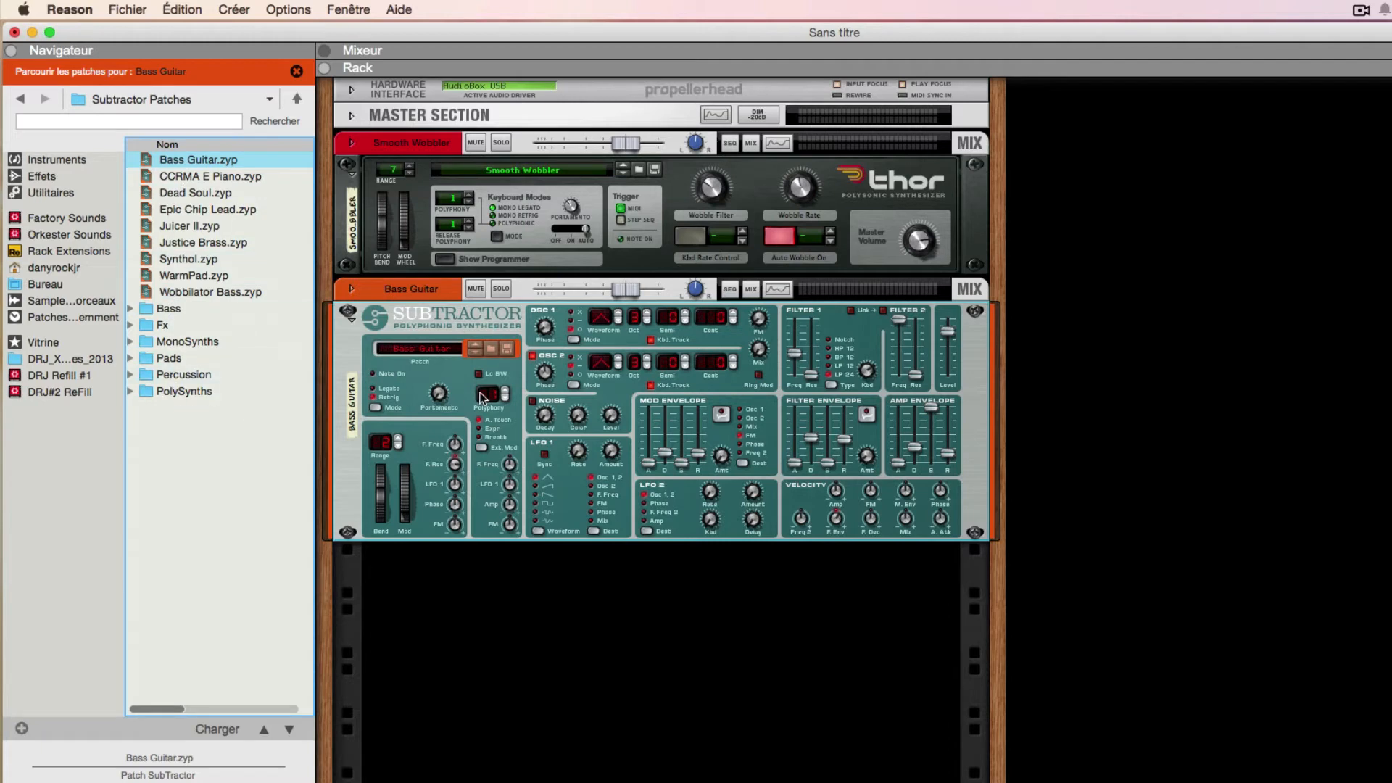
# Step: Switch patch browsing in the Navigator from the SubTractor to the Thor, and back to the SubTractor
pyautogui.click(681, 197)
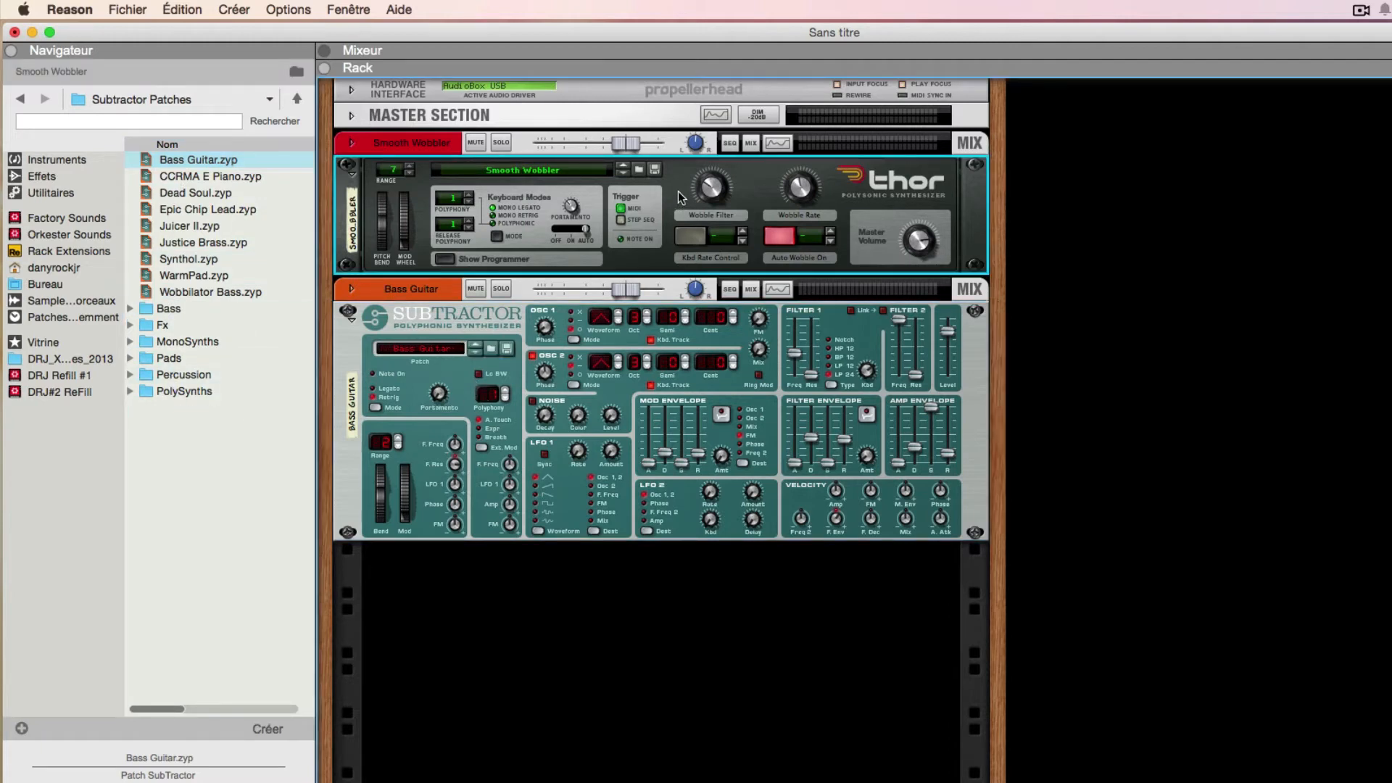
pyautogui.click(569, 321)
pyautogui.click(672, 194)
pyautogui.click(297, 72)
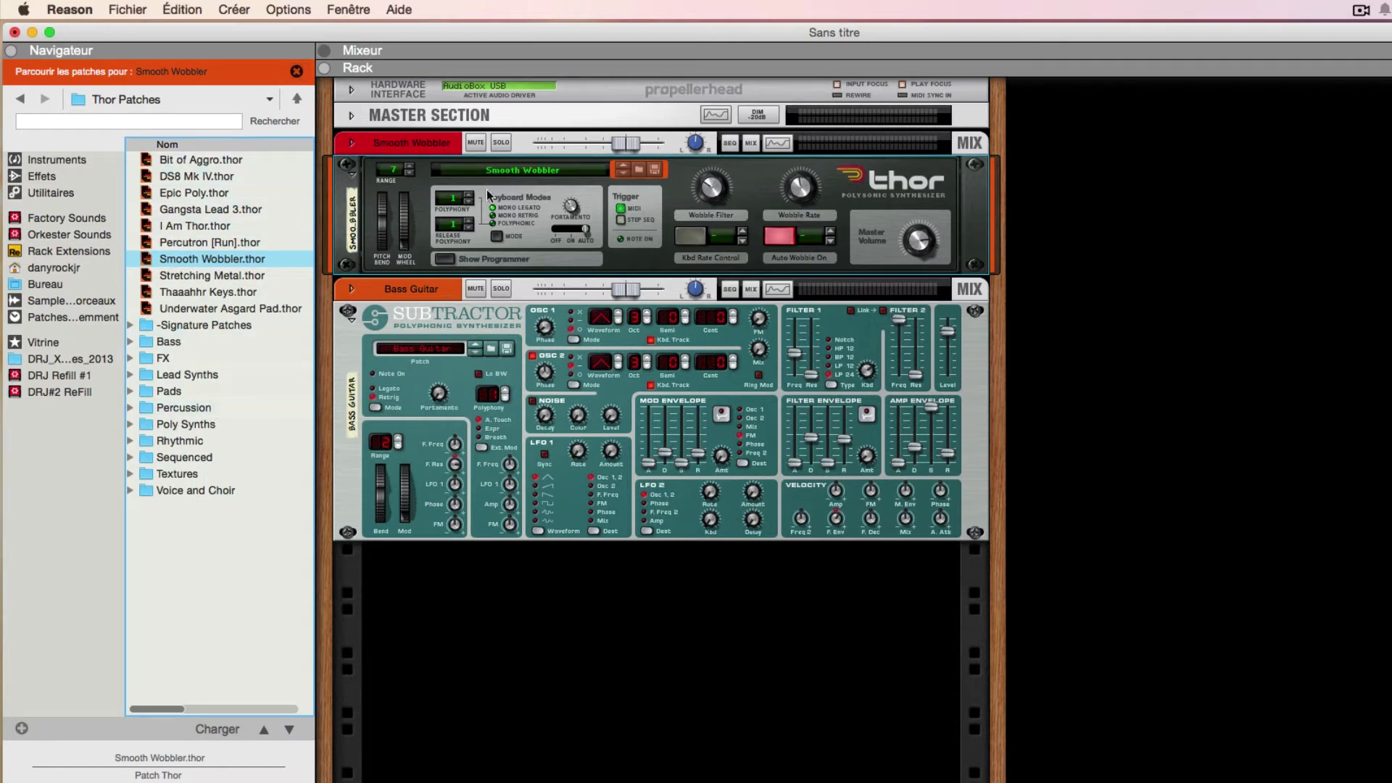
pyautogui.click(831, 325)
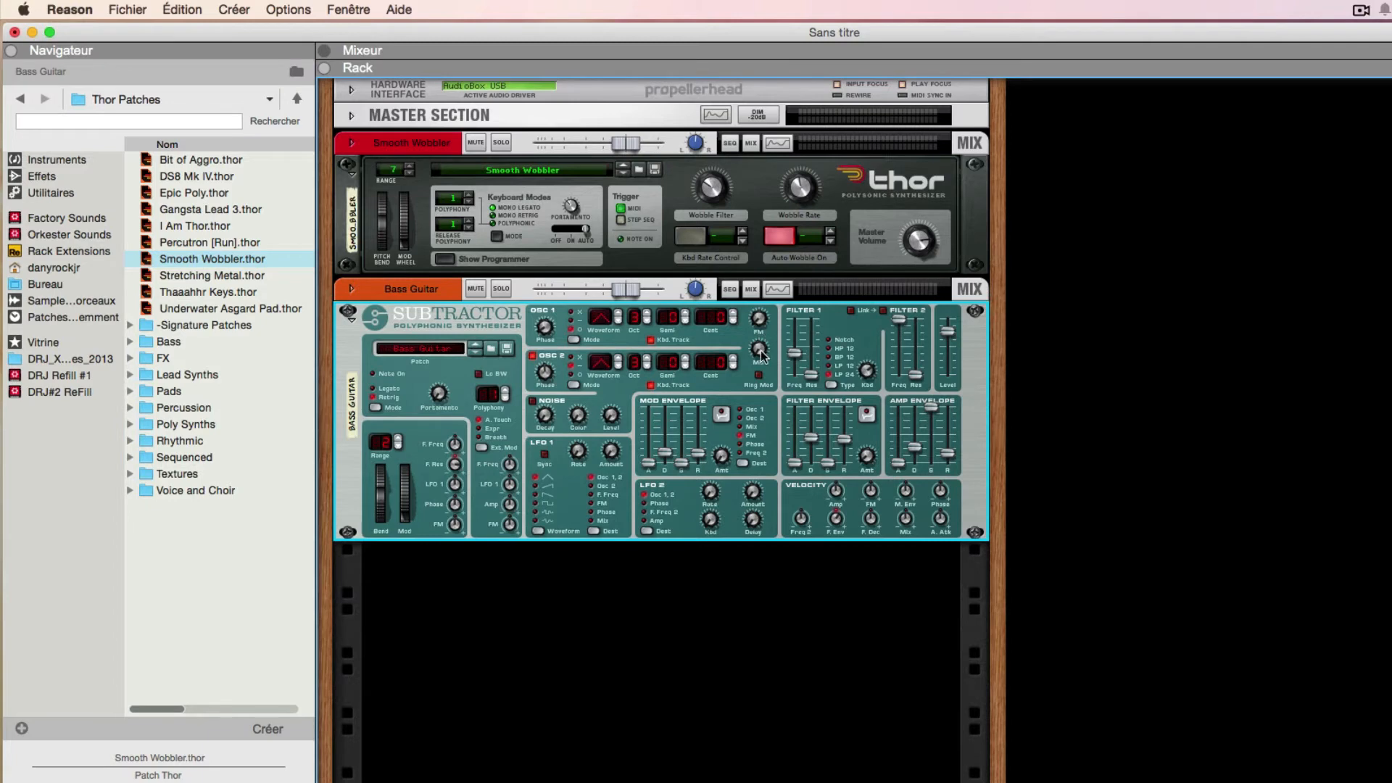
pyautogui.click(297, 73)
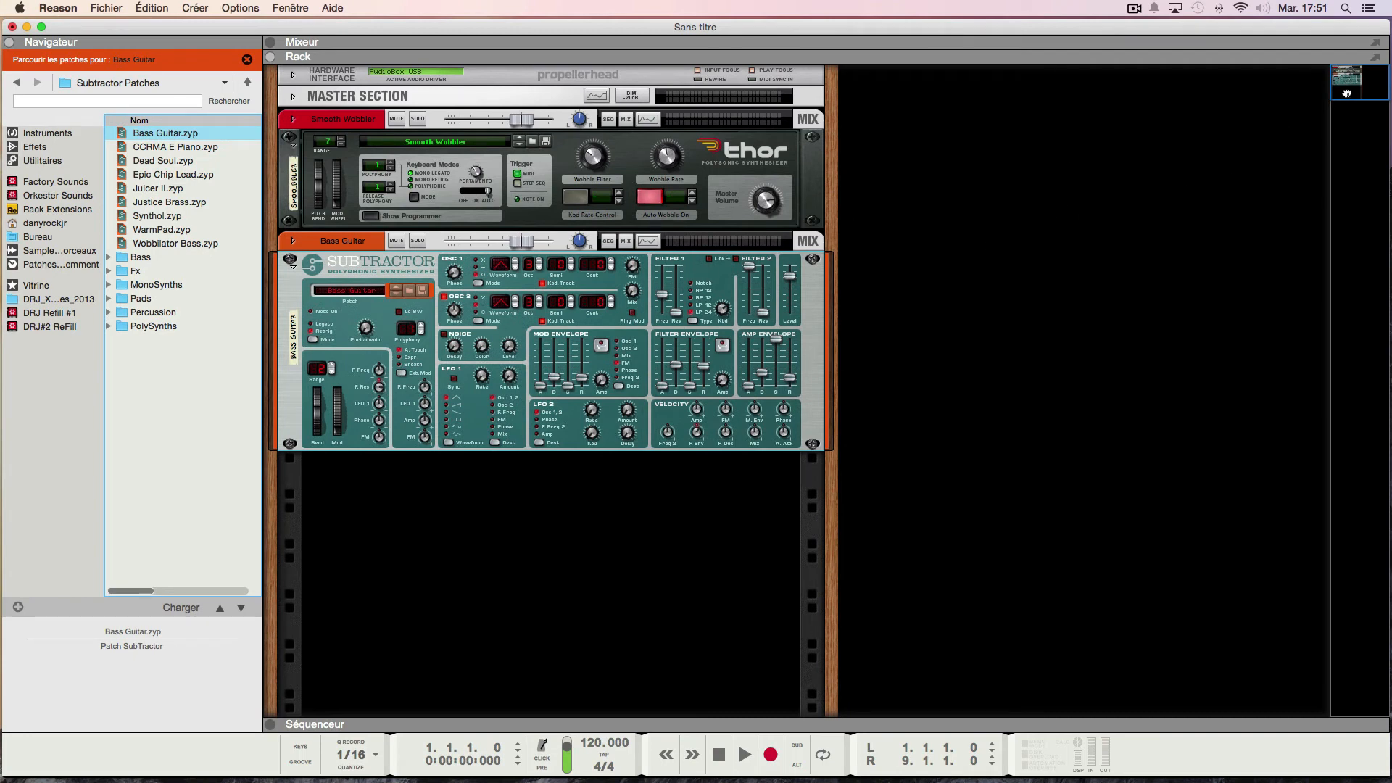
# Step: Add a Kong drum designer below the SubTractor and a second Kong in a new rack column beside it
pyautogui.click(42, 132)
pyautogui.moveTo(166, 216); pyautogui.dragTo(418, 563)
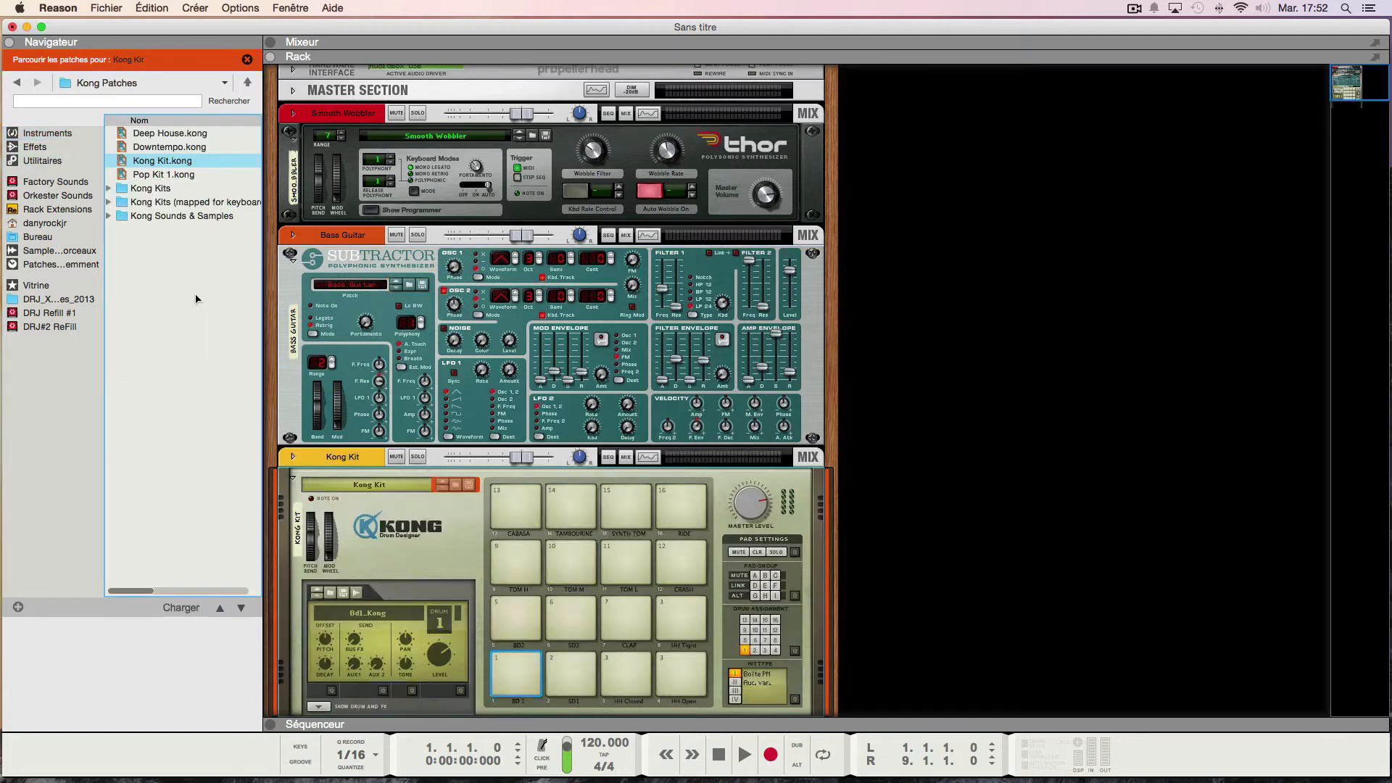
pyautogui.click(98, 148)
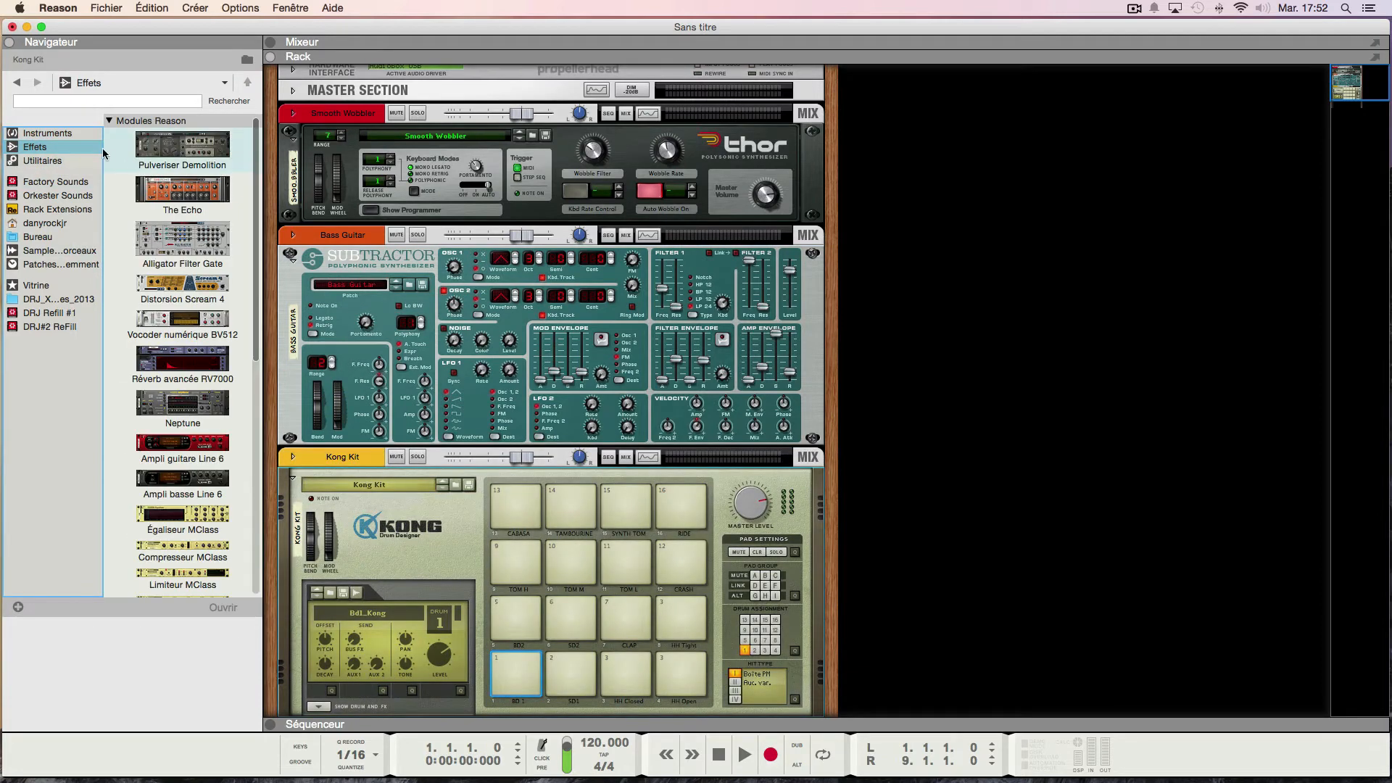
pyautogui.click(47, 133)
pyautogui.moveTo(168, 172); pyautogui.dragTo(1106, 276)
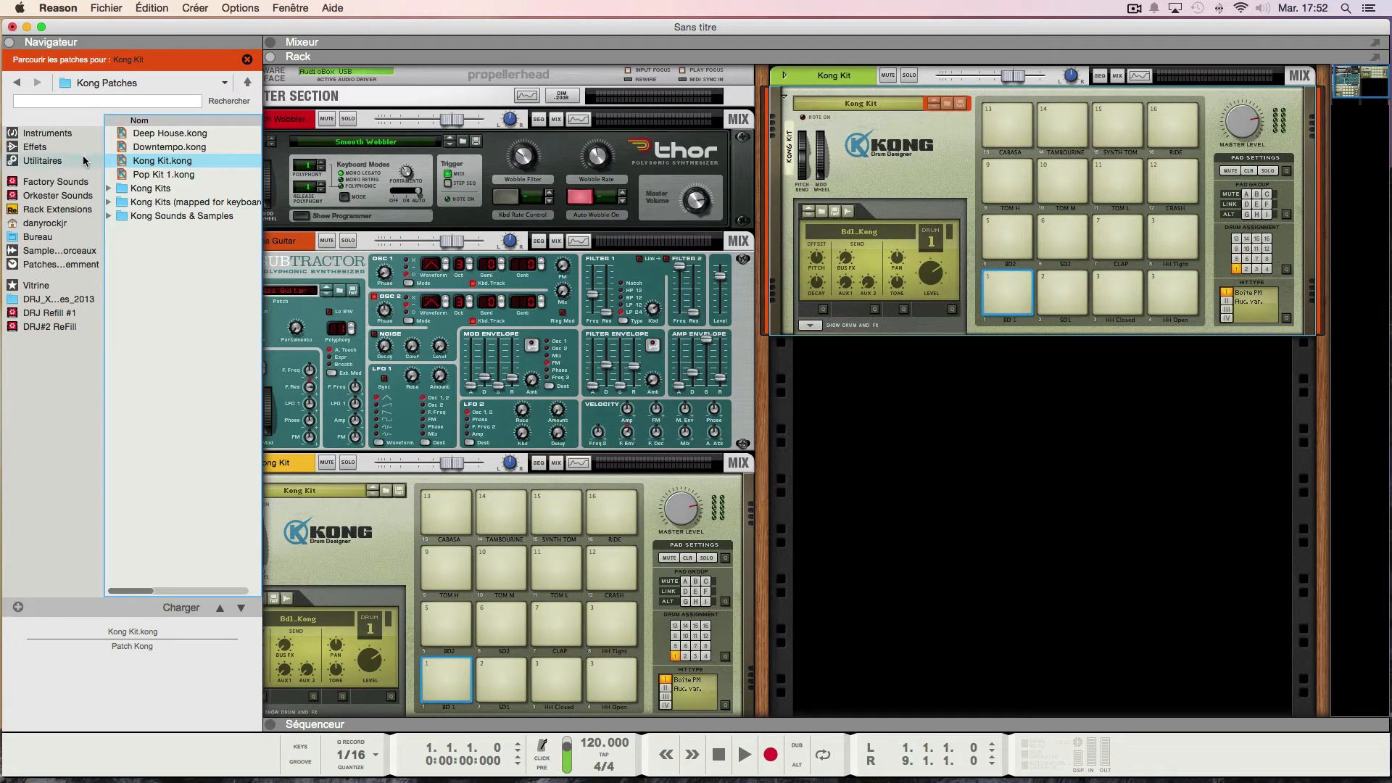
# Step: Add a Dr. Octo Rex Loop Player below the second Kong
pyautogui.click(50, 133)
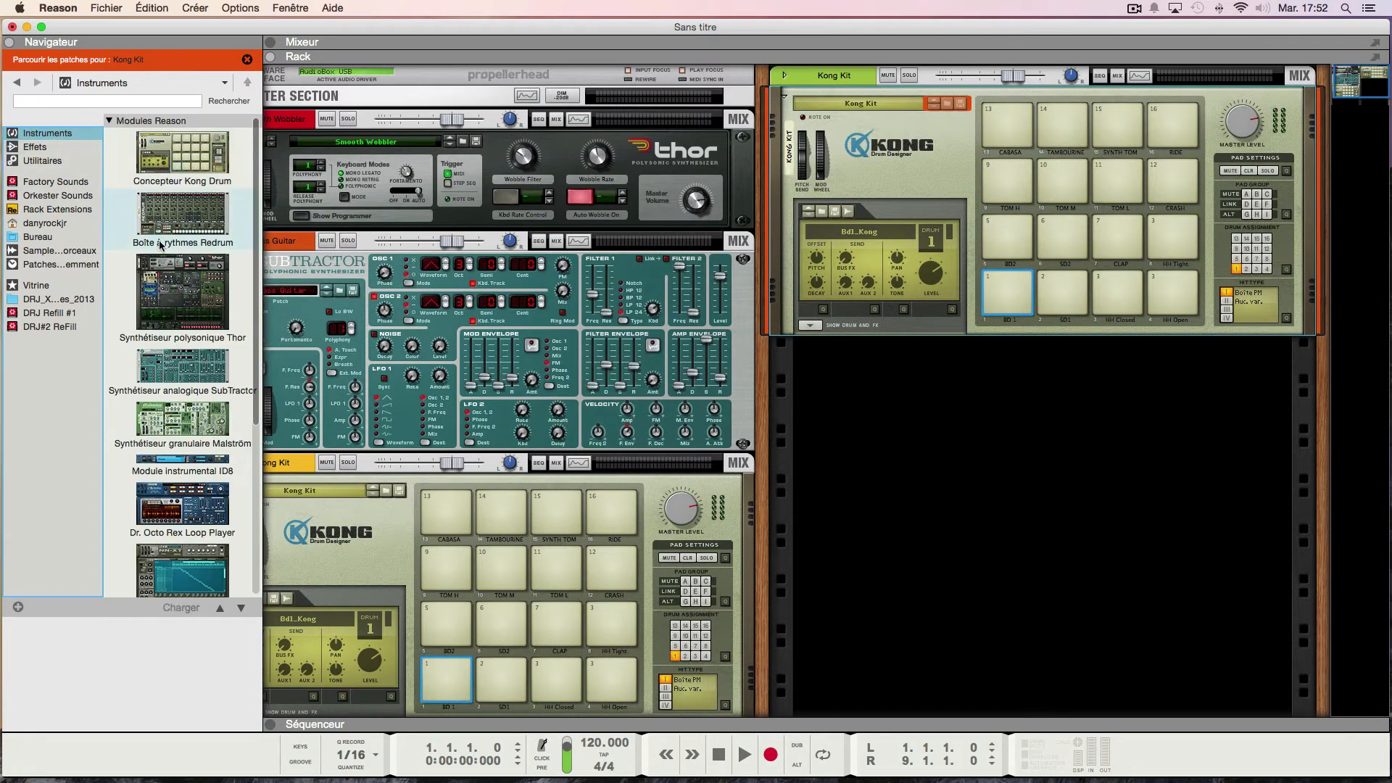
pyautogui.moveTo(184, 491); pyautogui.dragTo(1196, 466)
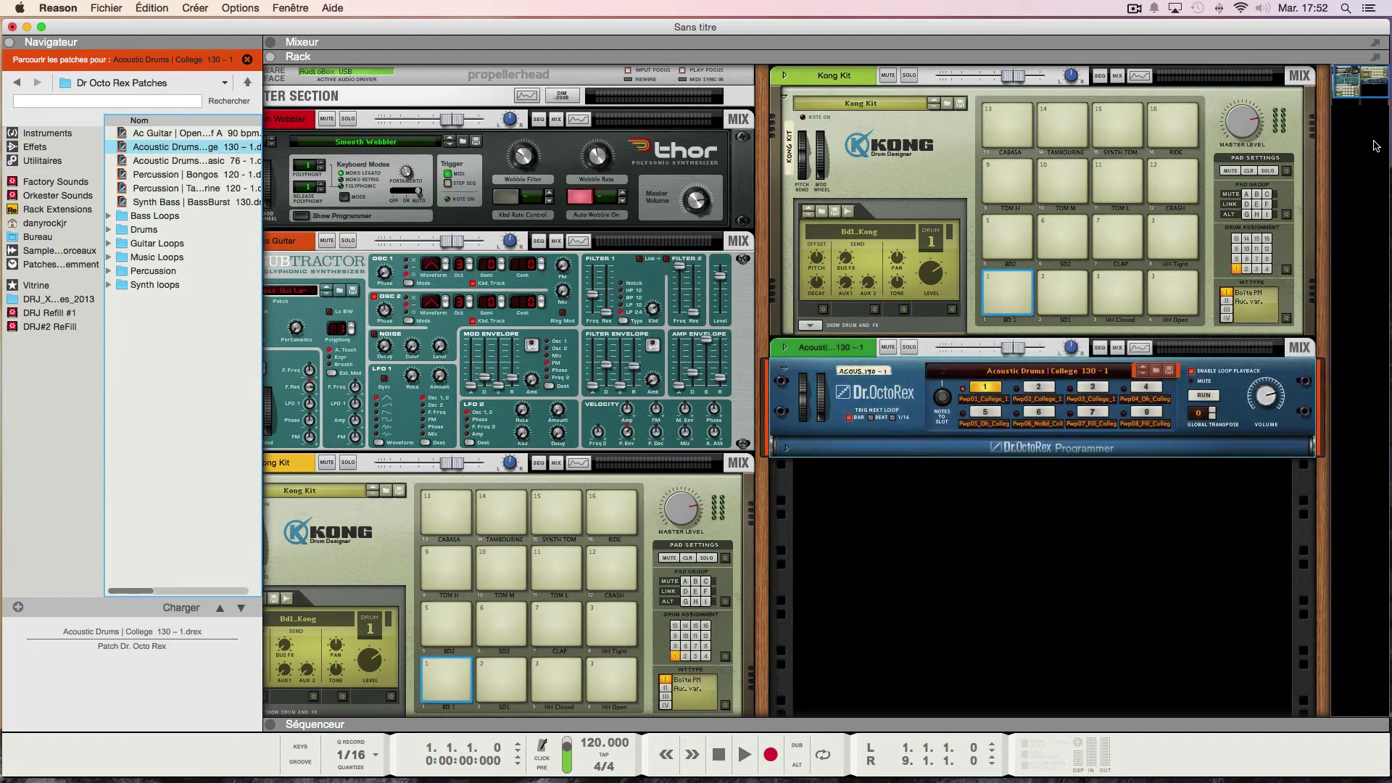
# Step: Examine the creation options offered for the rack's empty space, covering Reason and third-party instruments as well as effects
pyautogui.moveTo(1357, 86); pyautogui.dragTo(1284, 170)
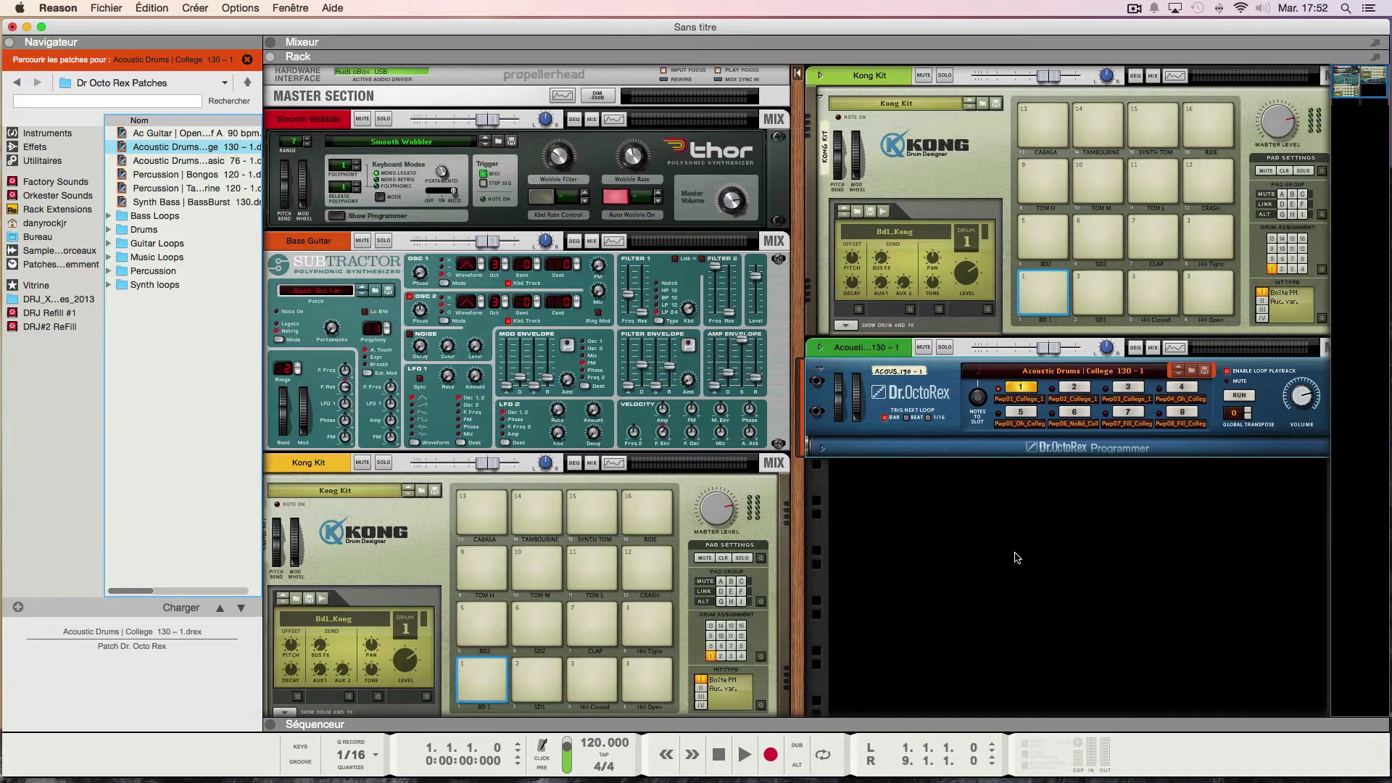
pyautogui.hscroll(3, 1015, 559)
pyautogui.rightClick(948, 494)
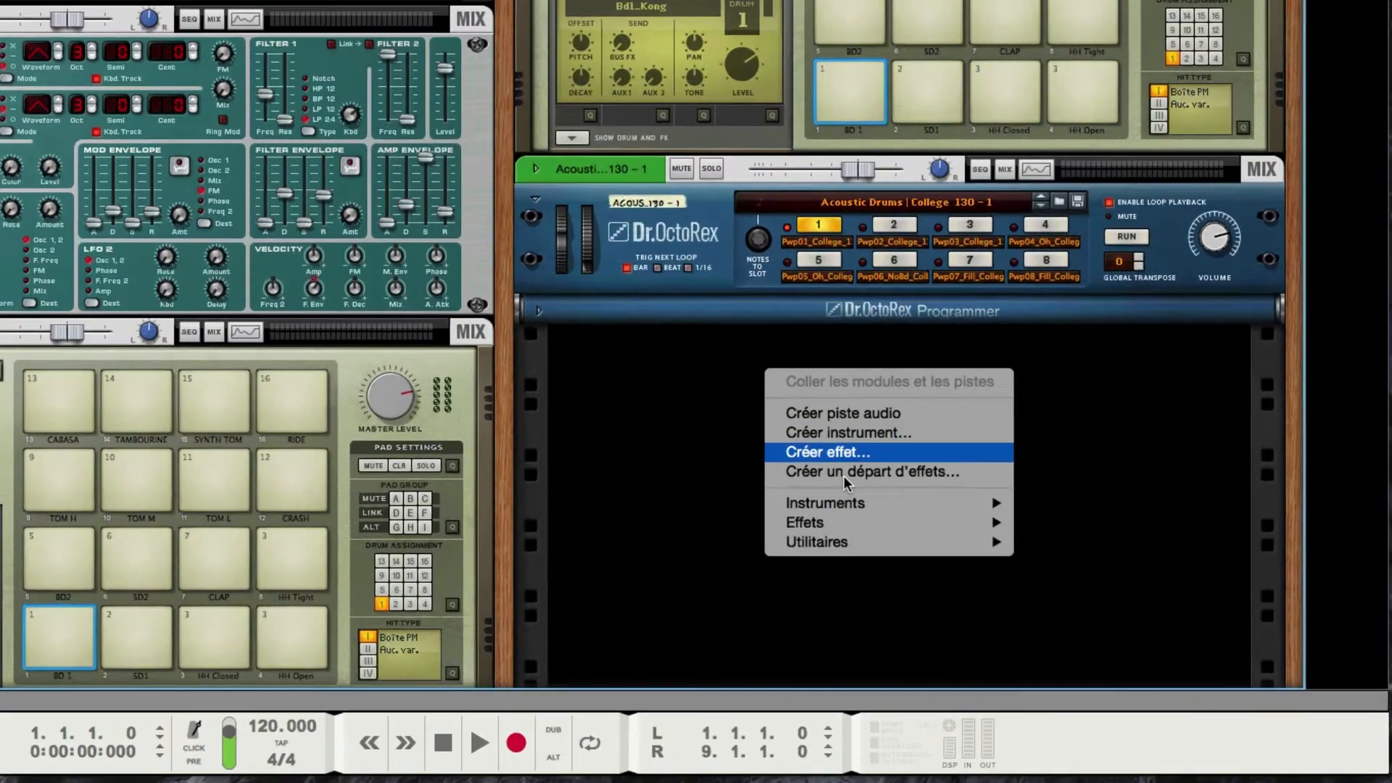
pyautogui.moveTo(1002, 588)
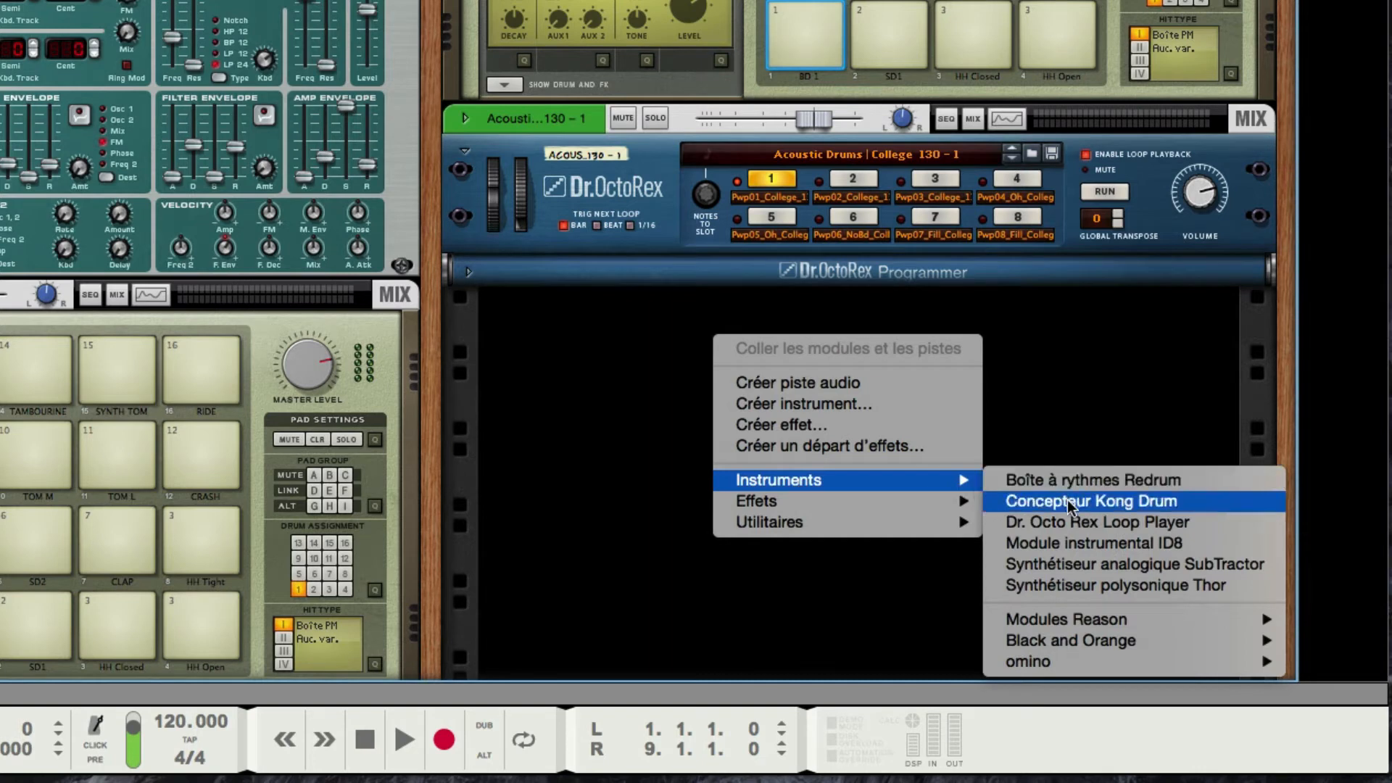
pyautogui.moveTo(1038, 616)
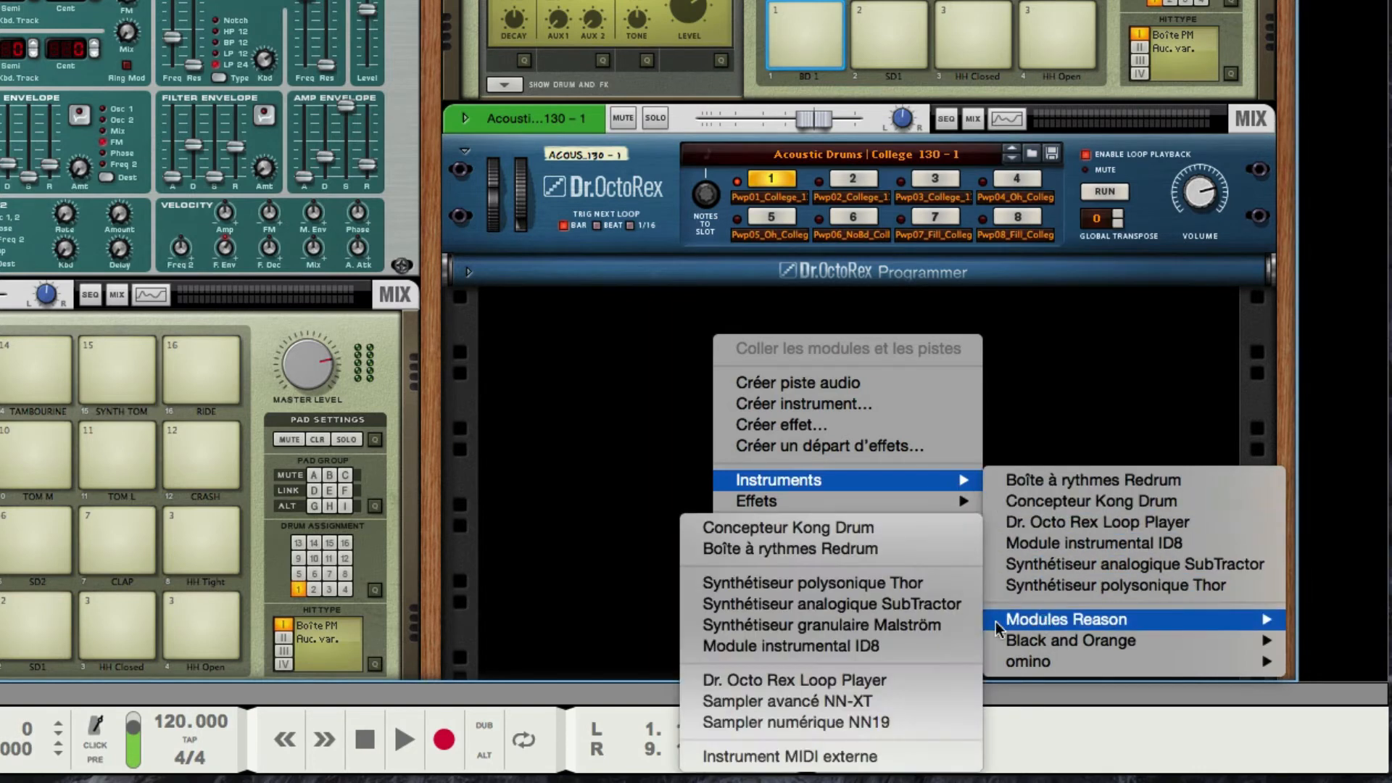
pyautogui.moveTo(1032, 645)
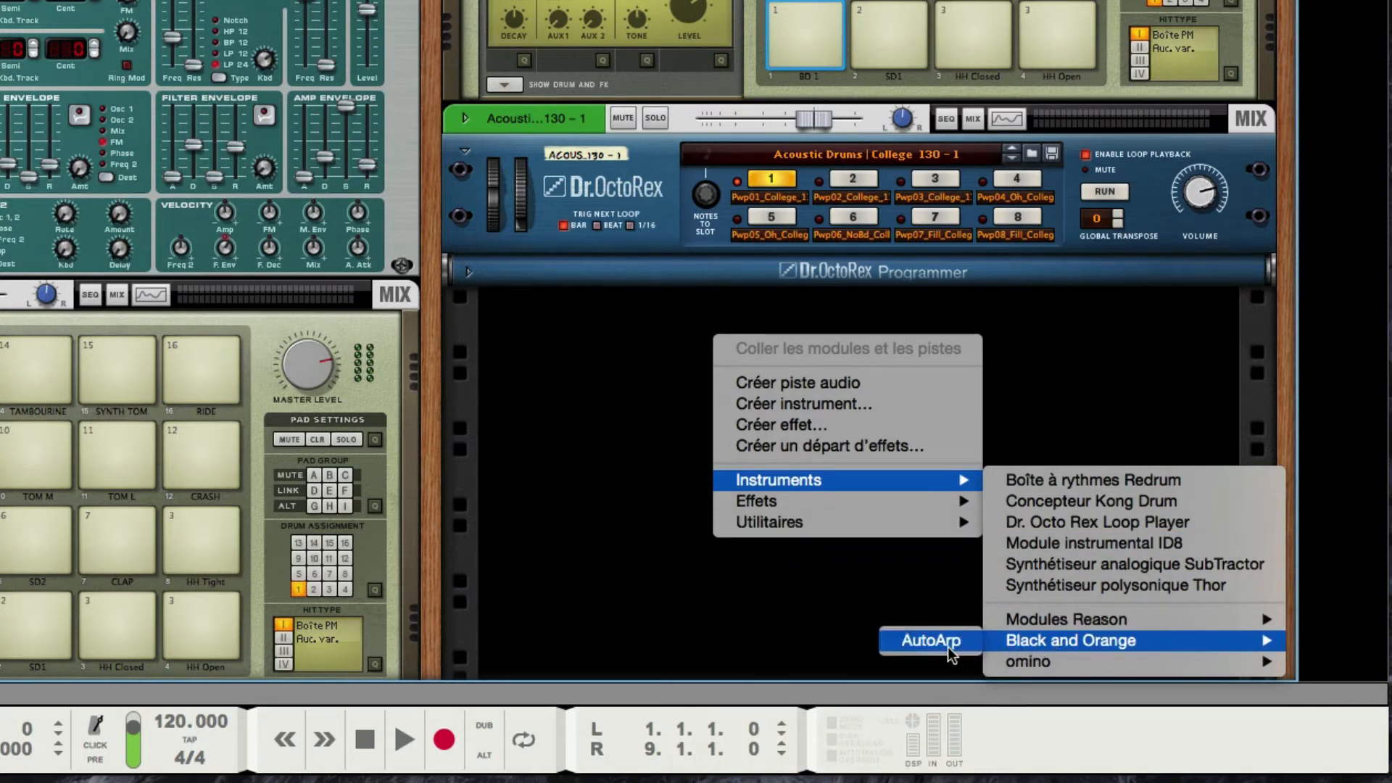
pyautogui.moveTo(1003, 662)
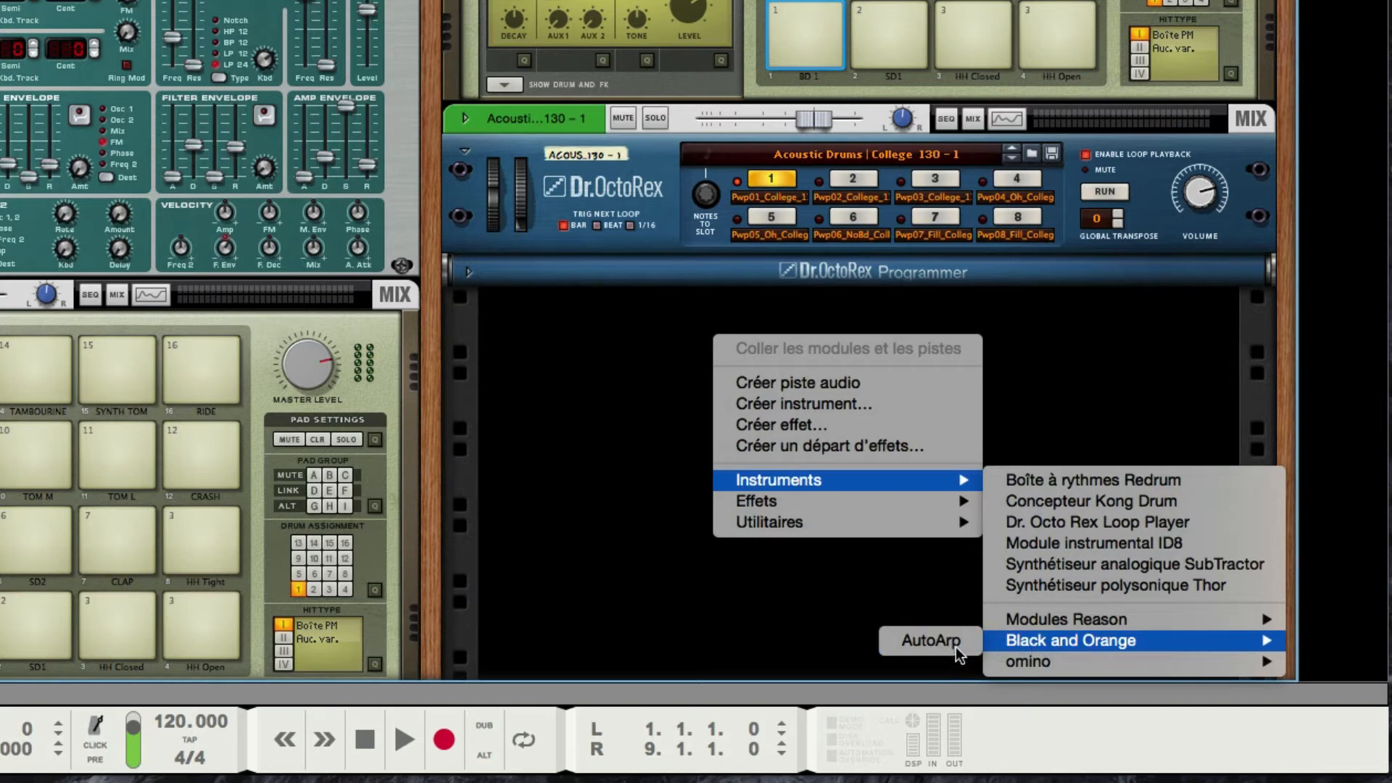
pyautogui.moveTo(975, 505)
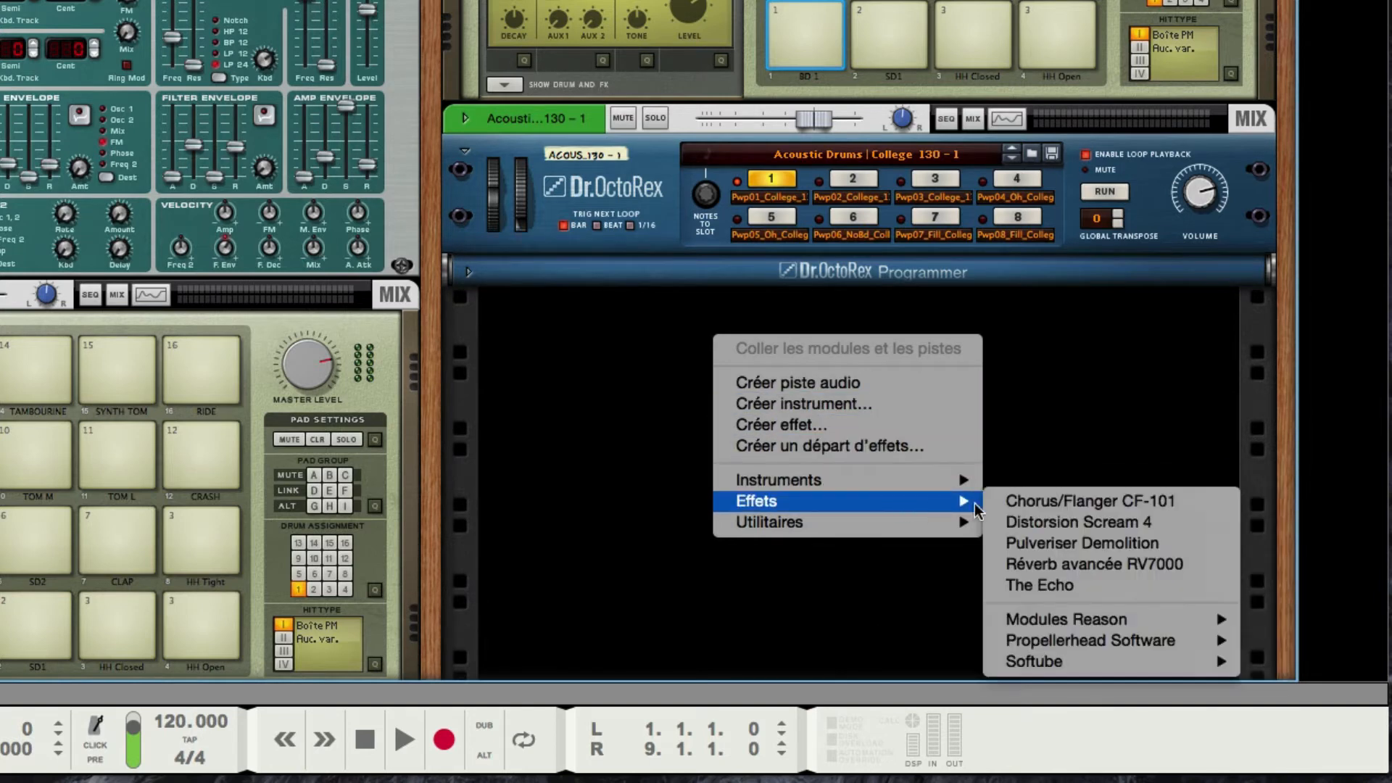
pyautogui.click(1066, 357)
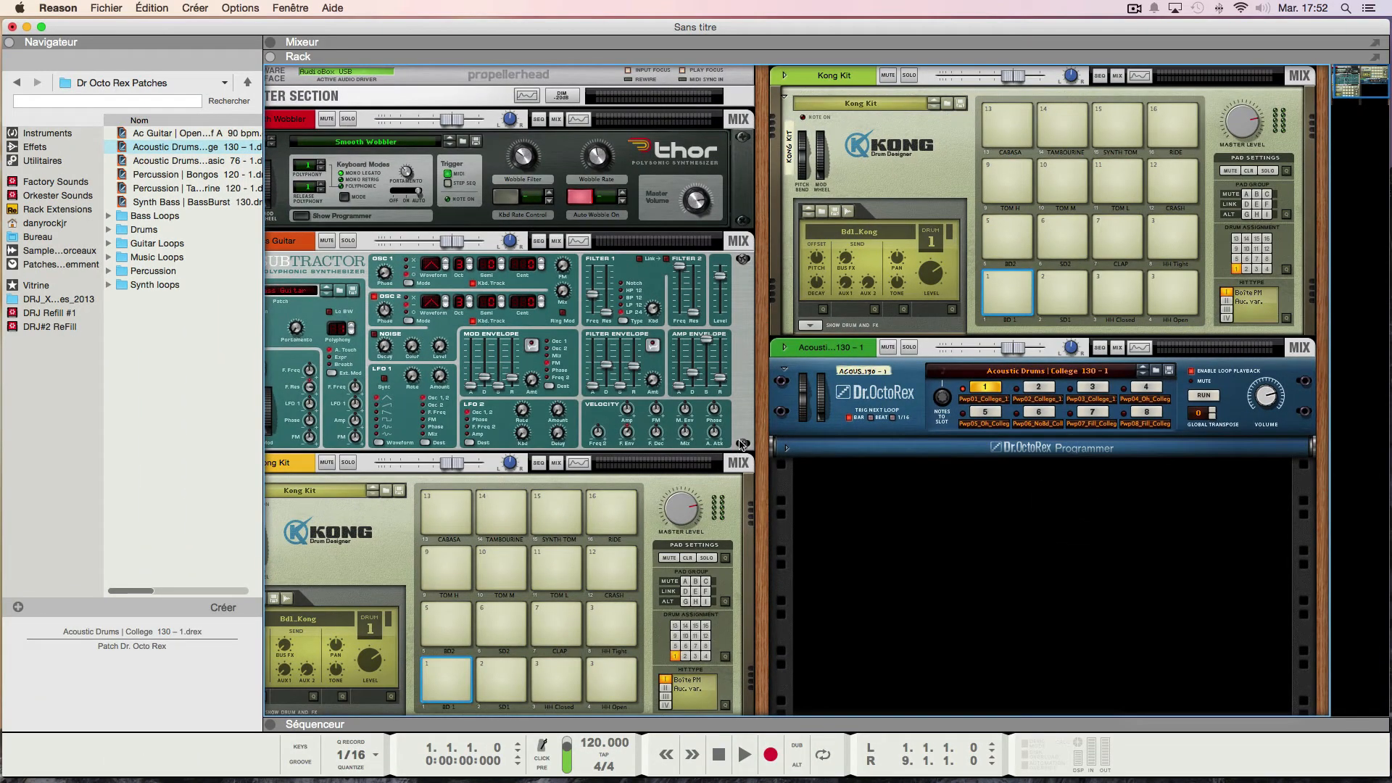
# Step: Collapse the rack to show the mixer and sequencer, and enlarge the sequencer area
pyautogui.click(271, 58)
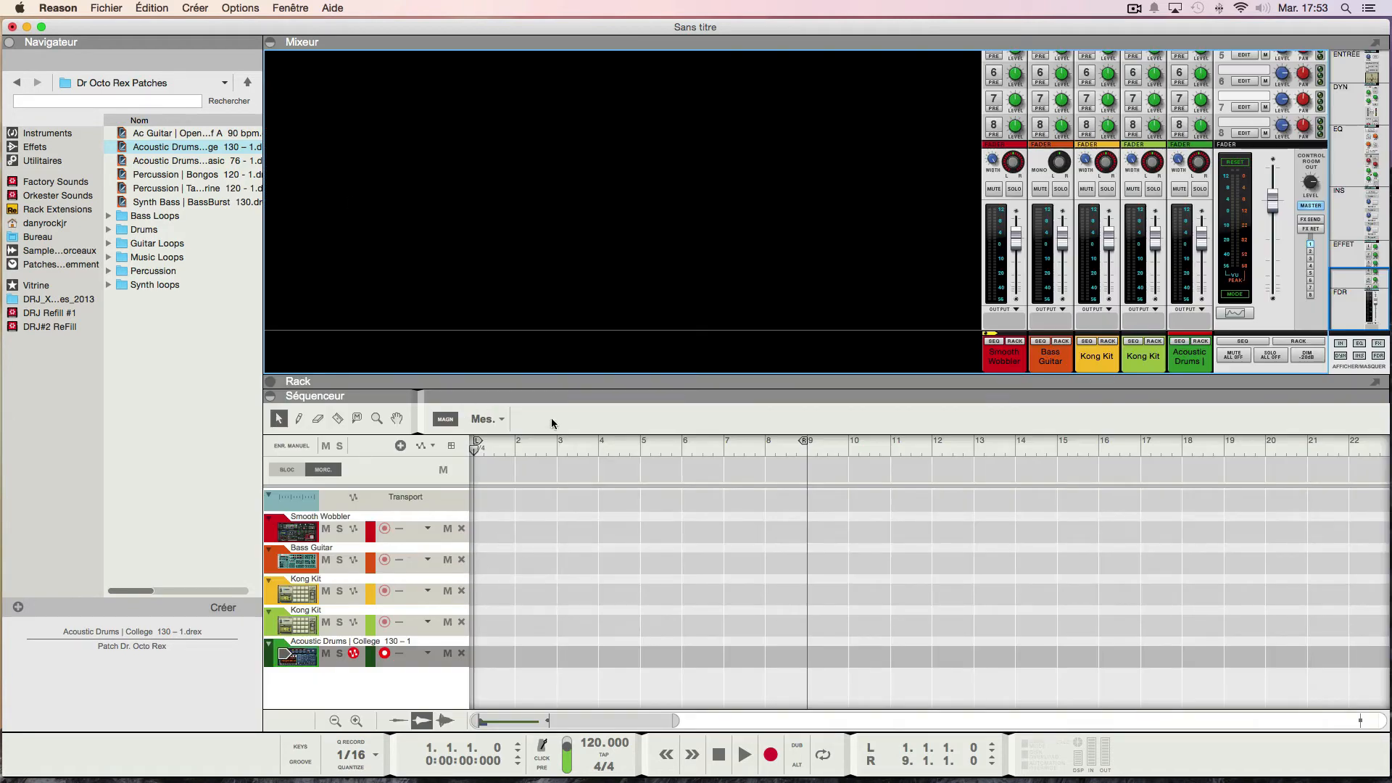
pyautogui.moveTo(482, 388); pyautogui.dragTo(501, 248)
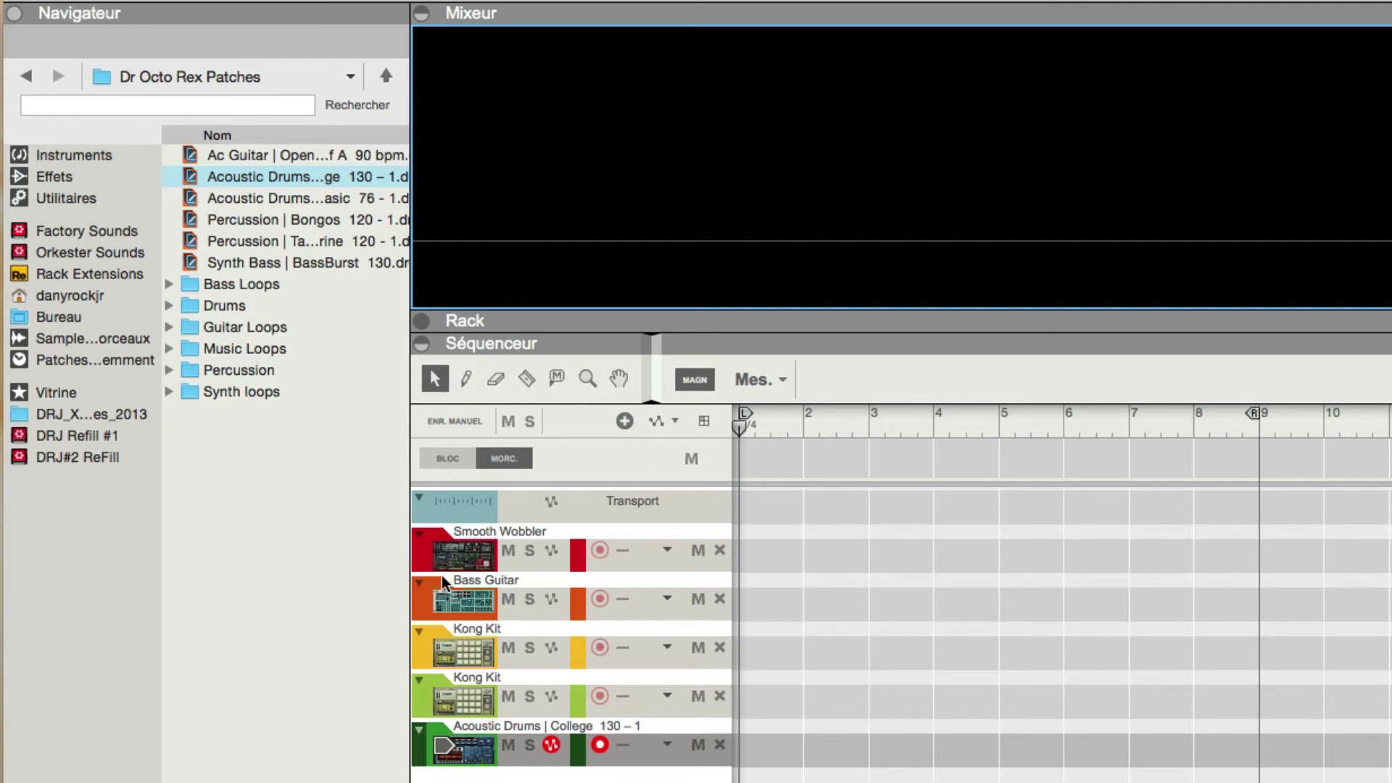
# Step: Create a one-bar clip at bar 1 on the Smooth Wobbler track and another at bar 2 on the Bass Guitar track
pyautogui.click(763, 550)
pyautogui.moveTo(762, 550); pyautogui.dragTo(803, 580)
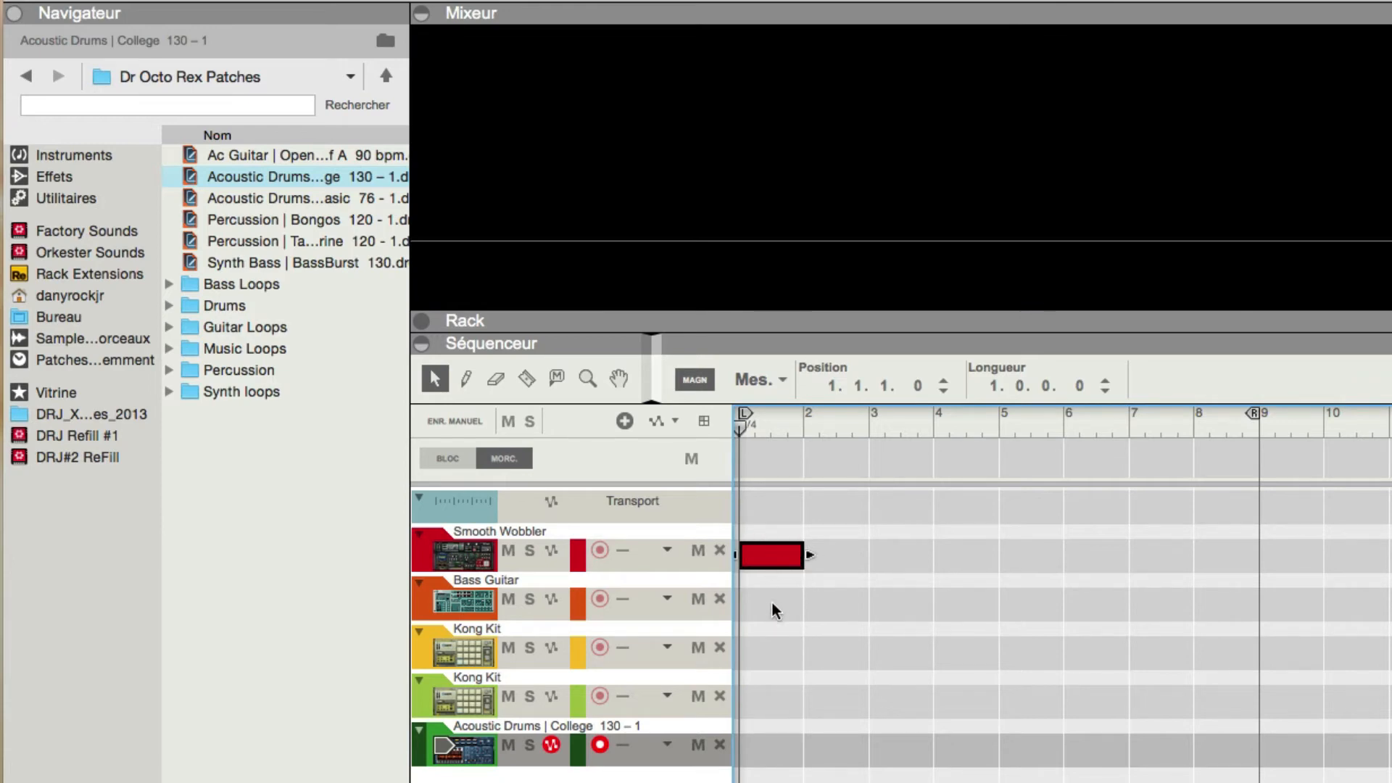
pyautogui.moveTo(805, 607); pyautogui.dragTo(872, 664)
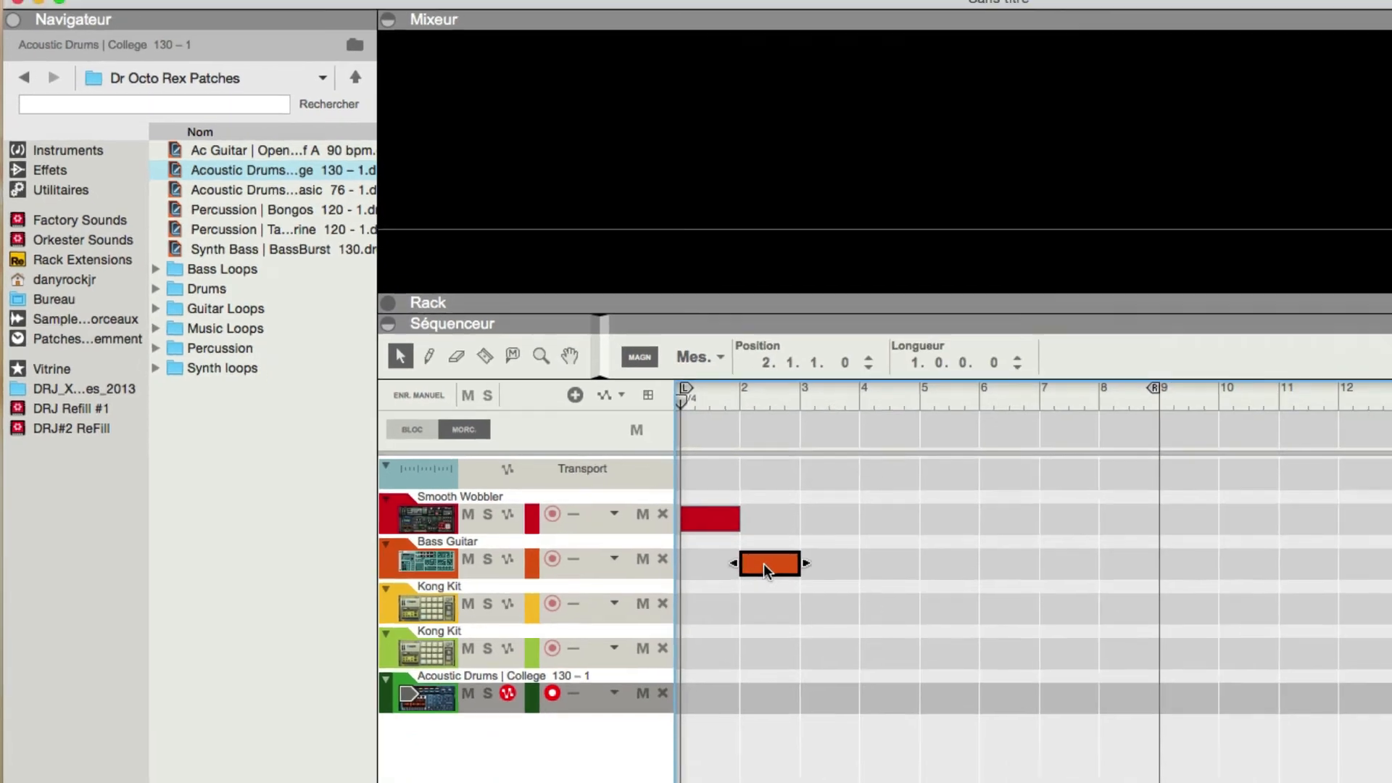
# Step: Open the Bass Guitar clip for note editing, and increase the height of the sequencer tracks
pyautogui.doubleClick(835, 603)
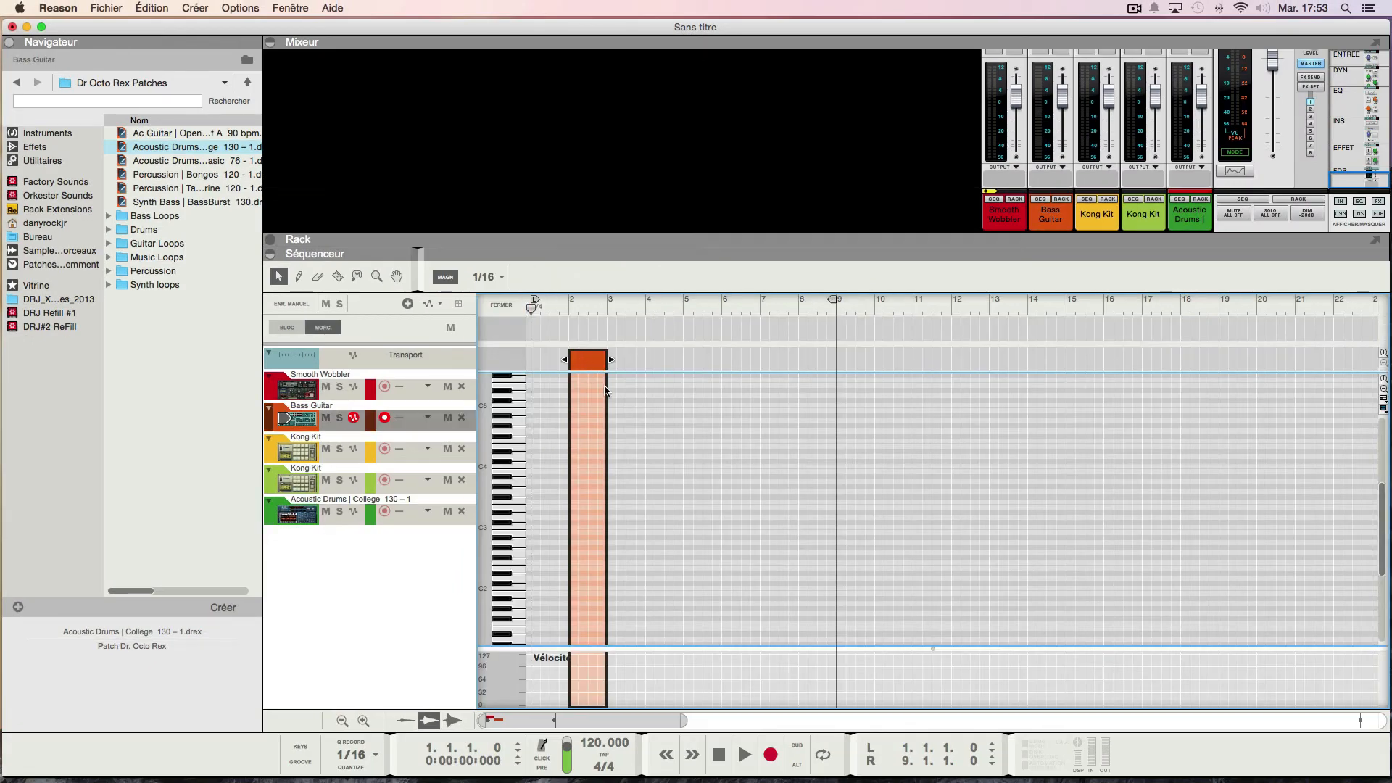
pyautogui.click(363, 721)
pyautogui.click(363, 721)
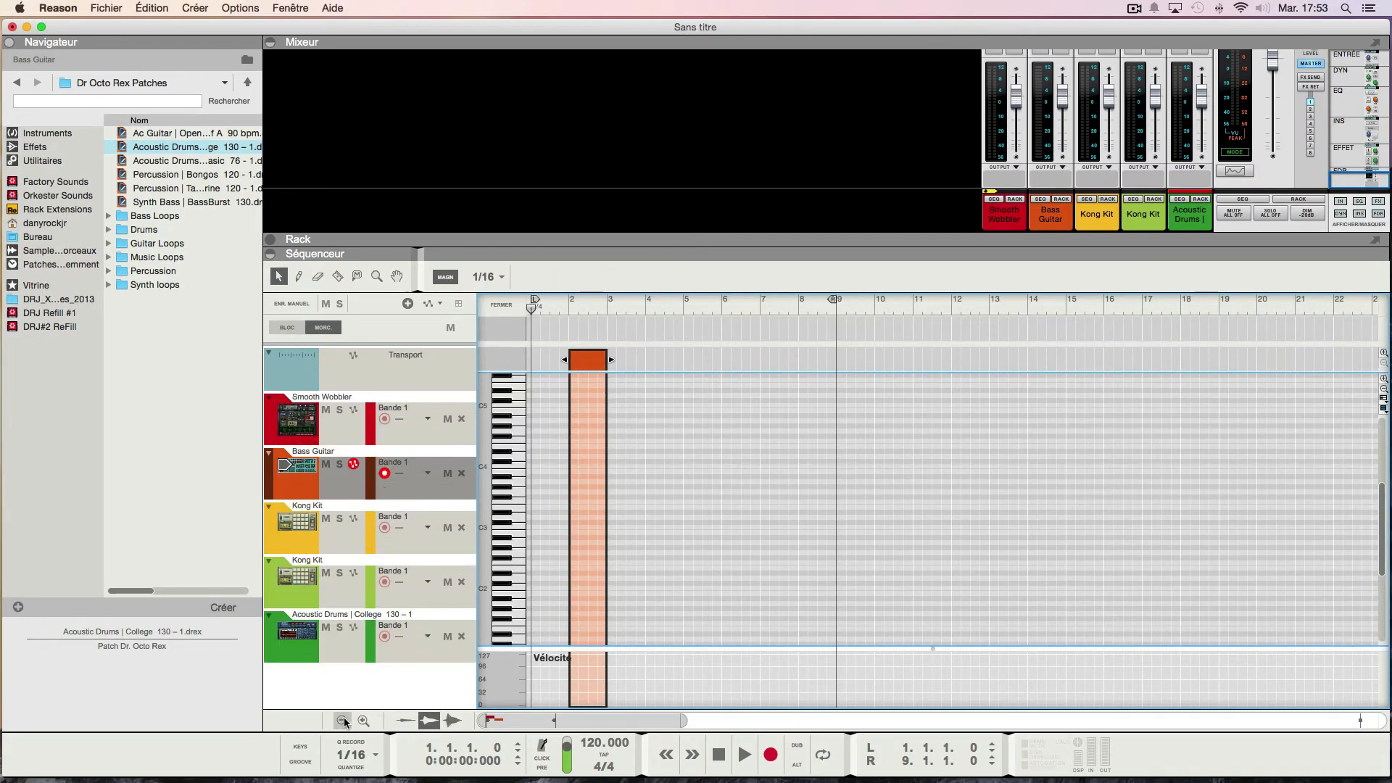
# Step: Draw two sixteenth notes in the Bass Guitar clip, the second one on C4 at position 2.2.2.0
pyautogui.click(1383, 380)
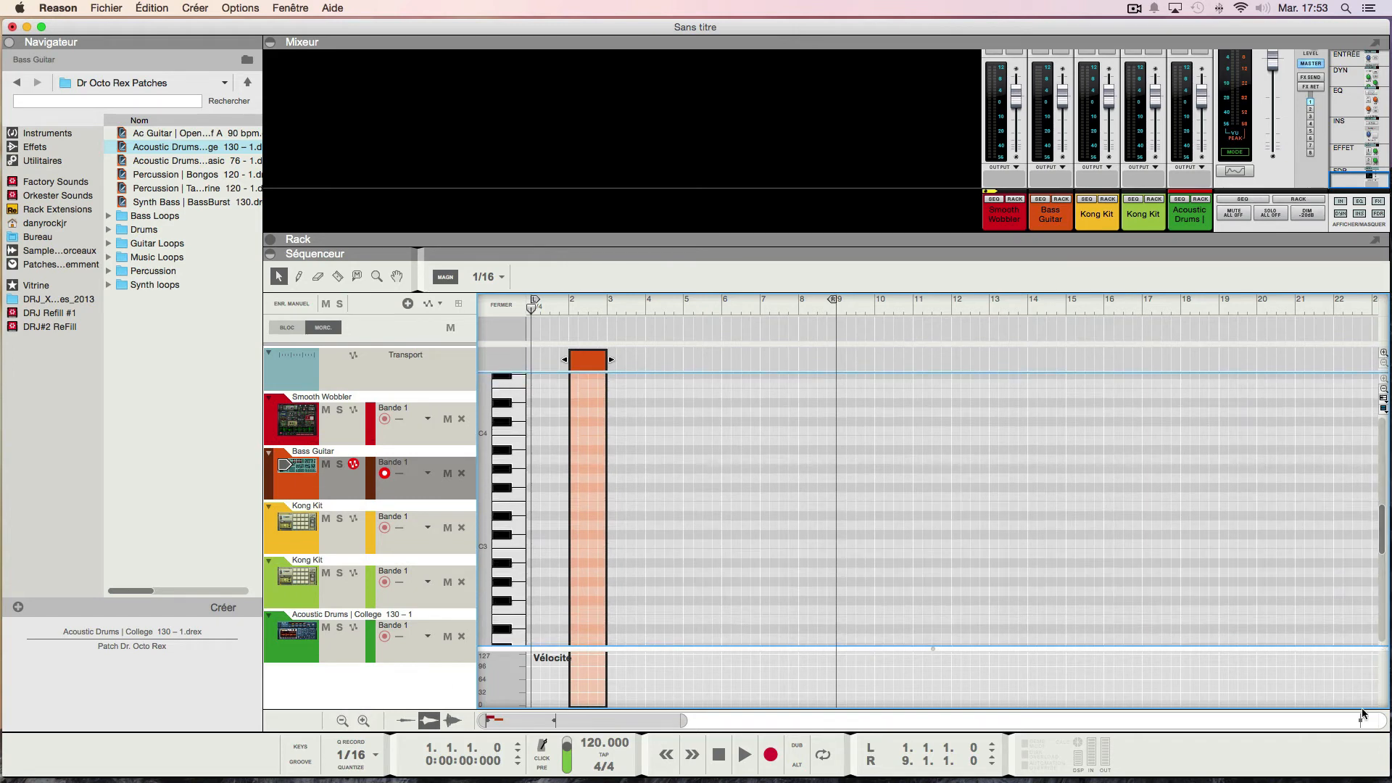
pyautogui.click(691, 723)
pyautogui.moveTo(694, 723); pyautogui.dragTo(555, 719)
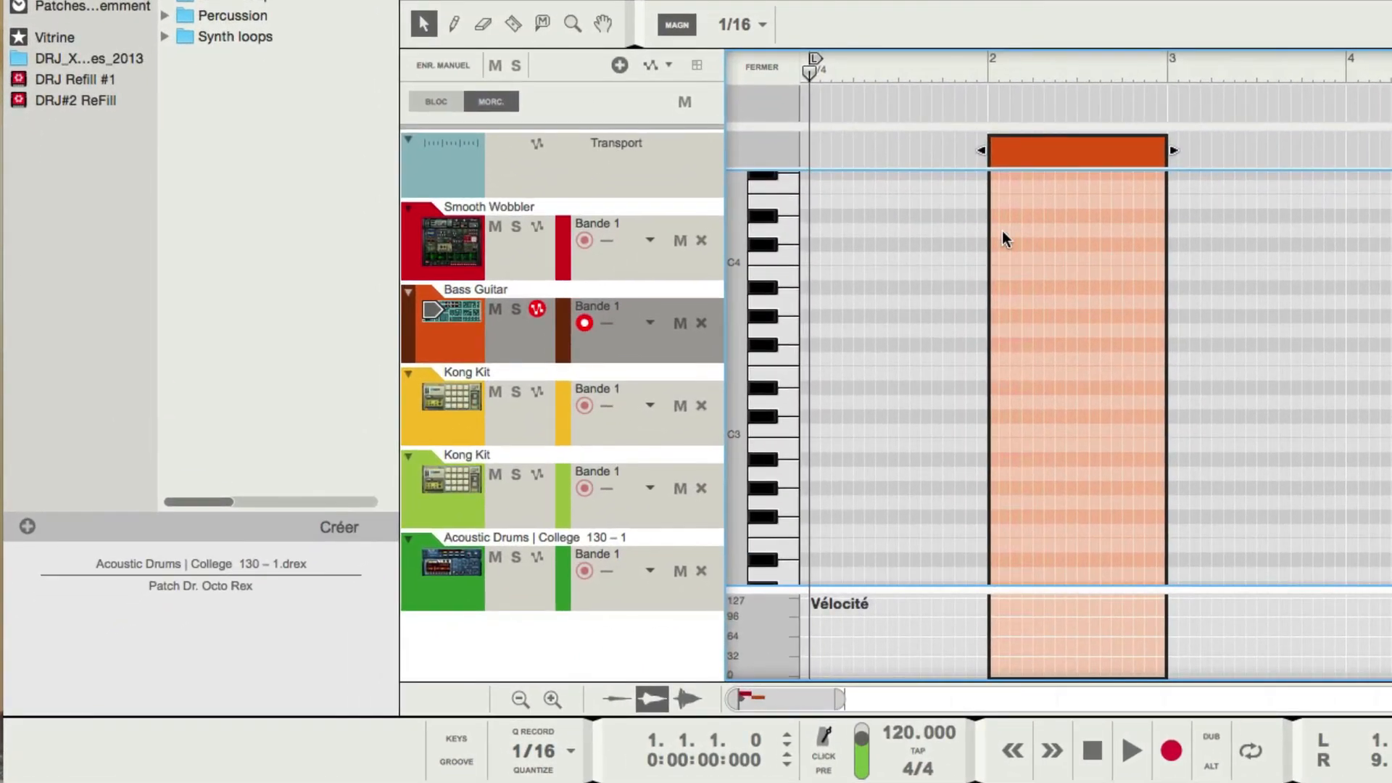
pyautogui.click(817, 328)
pyautogui.click(1048, 259)
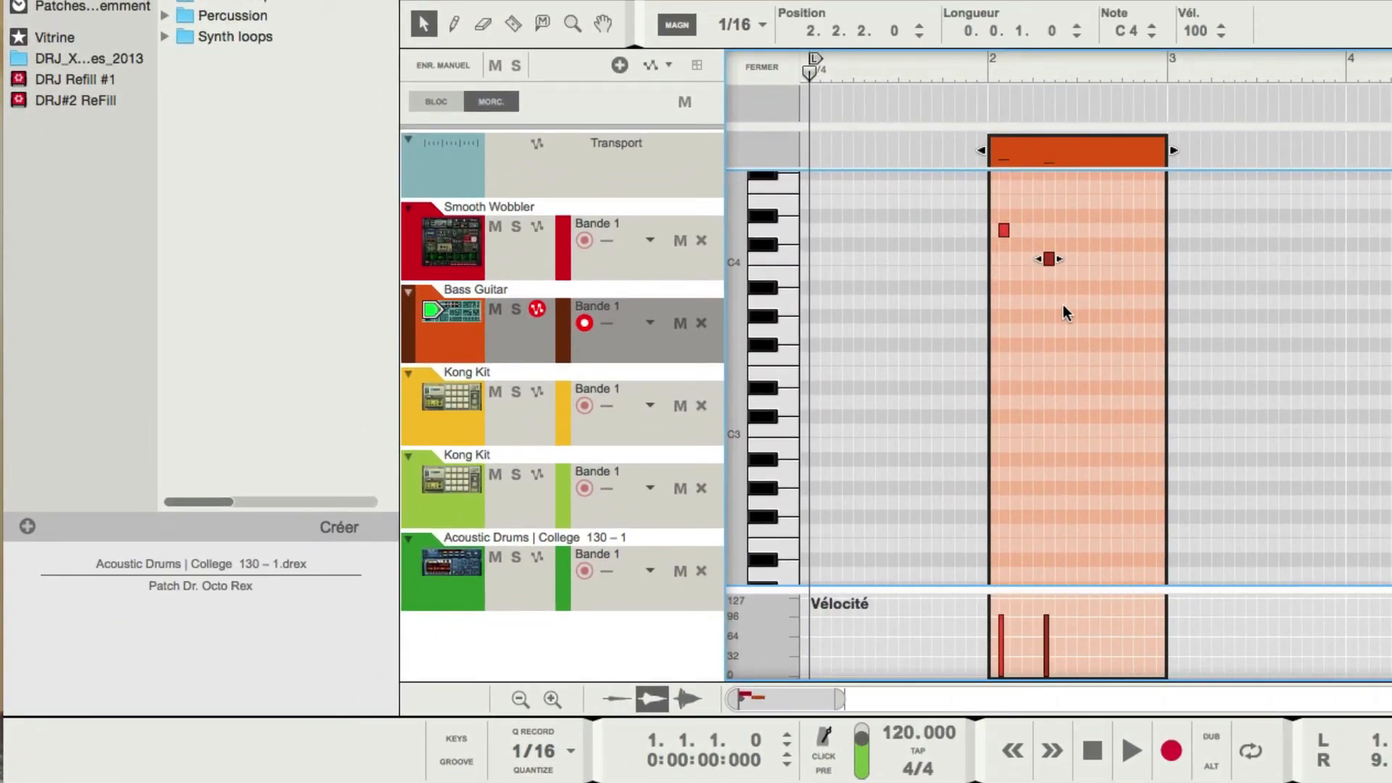
# Step: Draw three more notes in the Bass Guitar clip, stretch the D3 note to start at 2.2.4.0 with length 0.1.2.0, and close note editing
pyautogui.click(1070, 330)
pyautogui.click(1037, 372)
pyautogui.click(1093, 401)
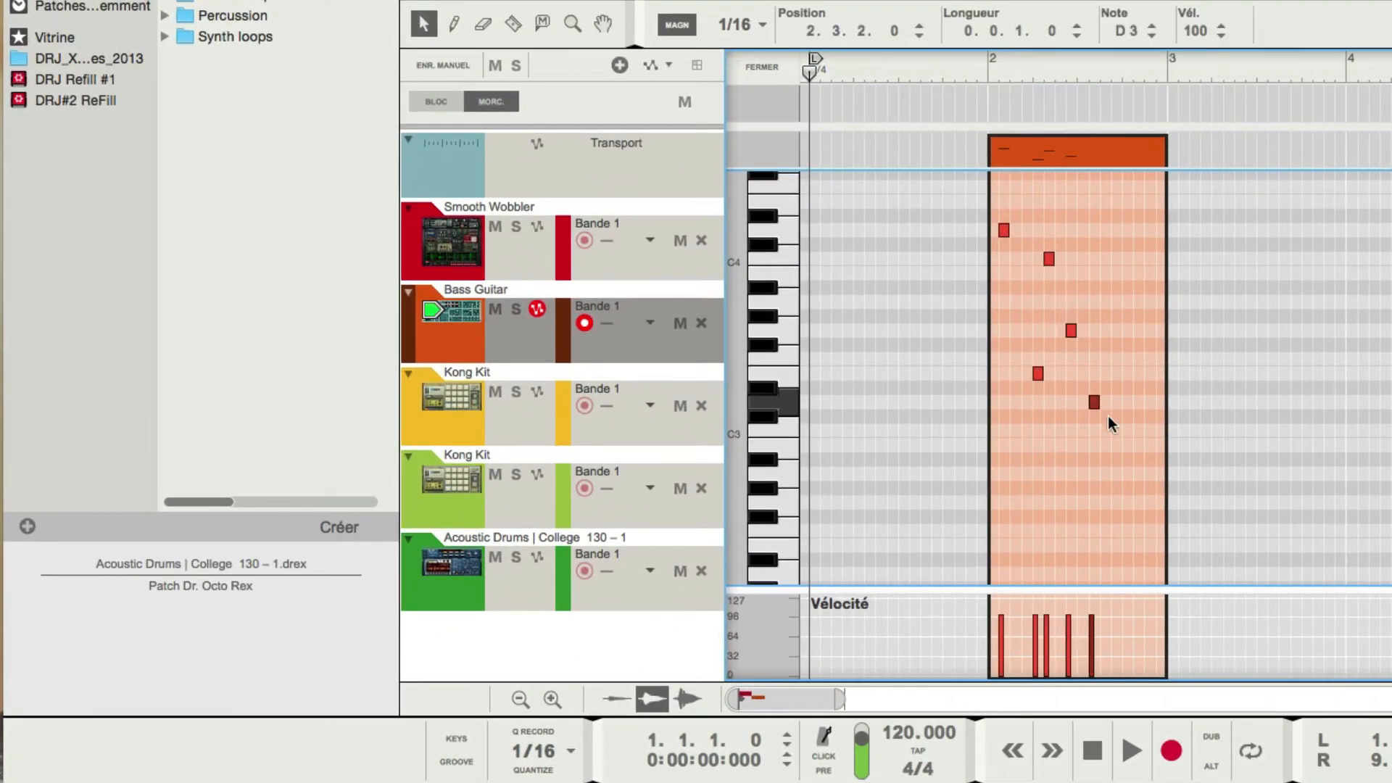
pyautogui.moveTo(1102, 402); pyautogui.dragTo(1134, 402)
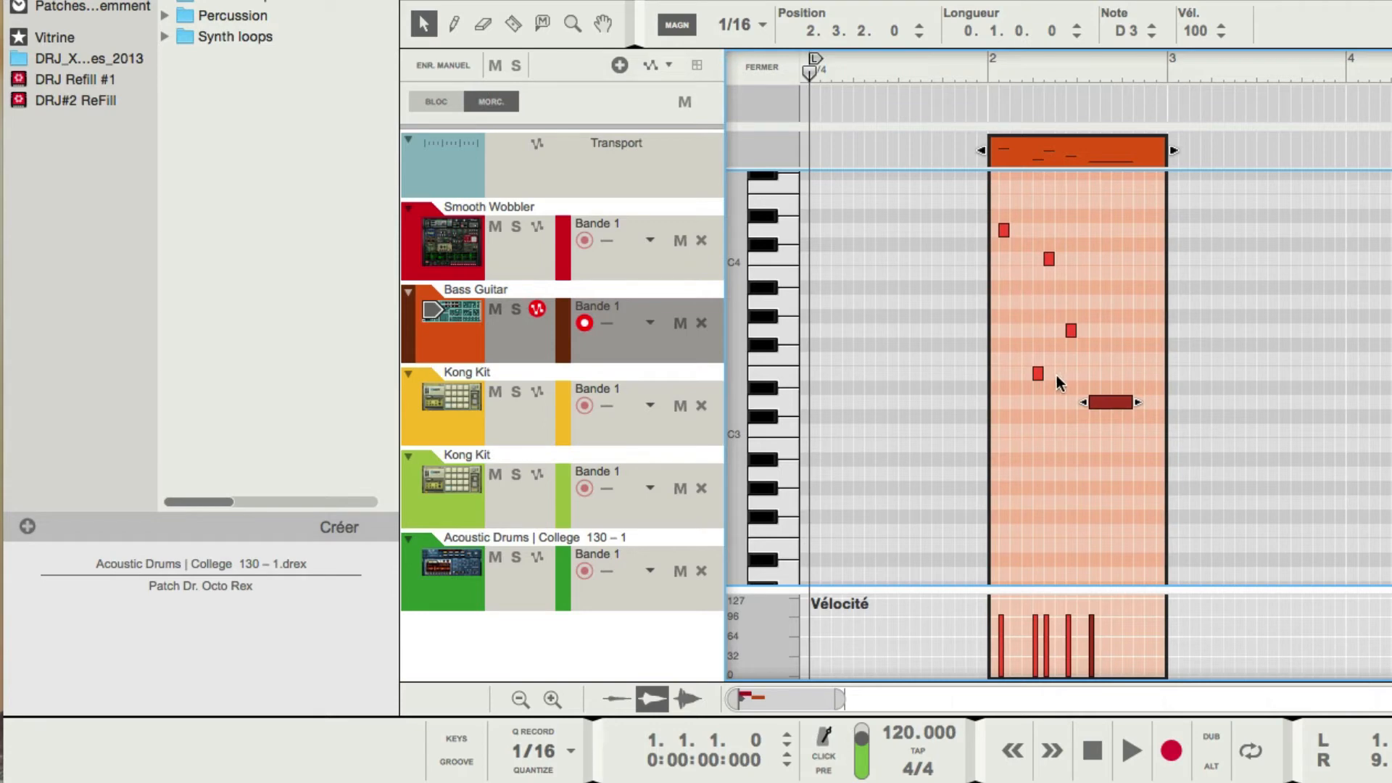
pyautogui.moveTo(1082, 403)
pyautogui.mouseDown()
pyautogui.moveTo(1007, 399)
pyautogui.moveTo(1063, 402)
pyautogui.mouseUp()
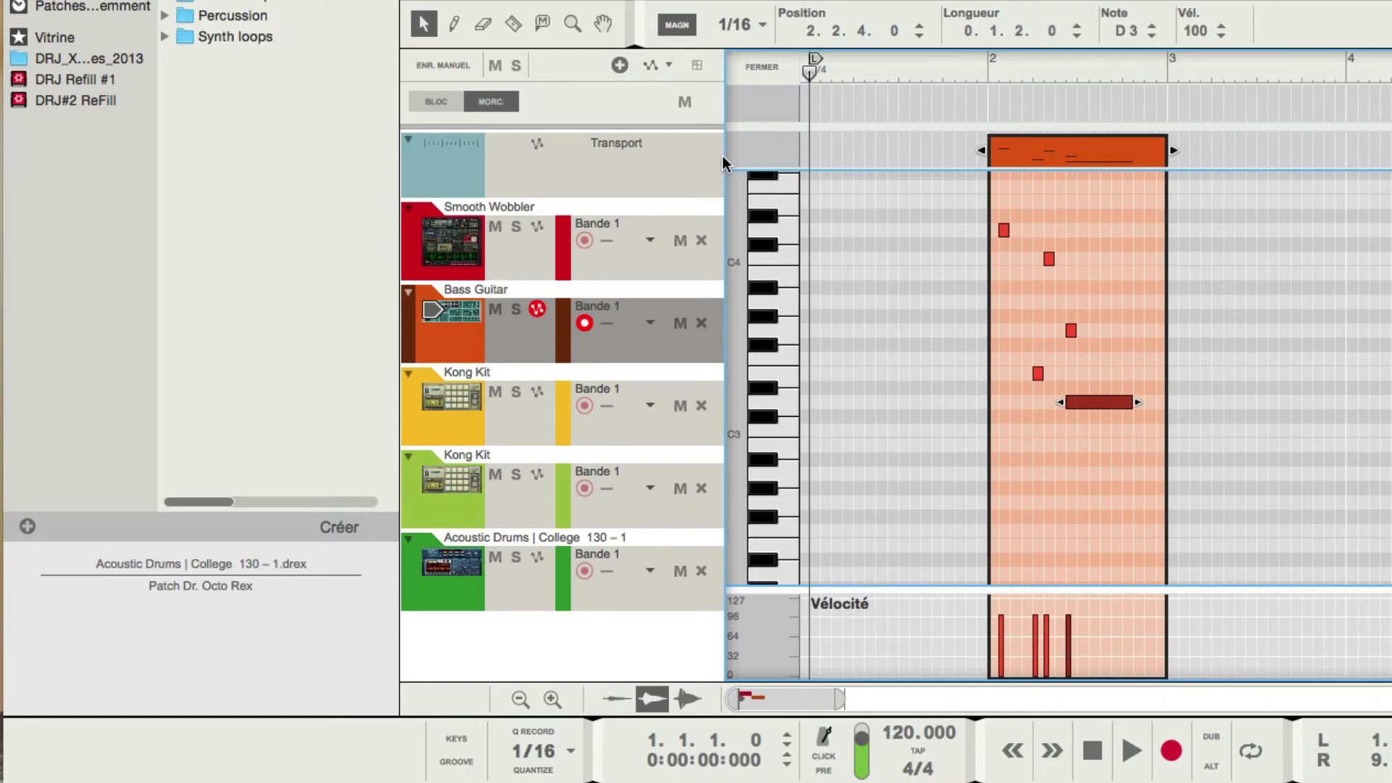
pyautogui.press('super+e')
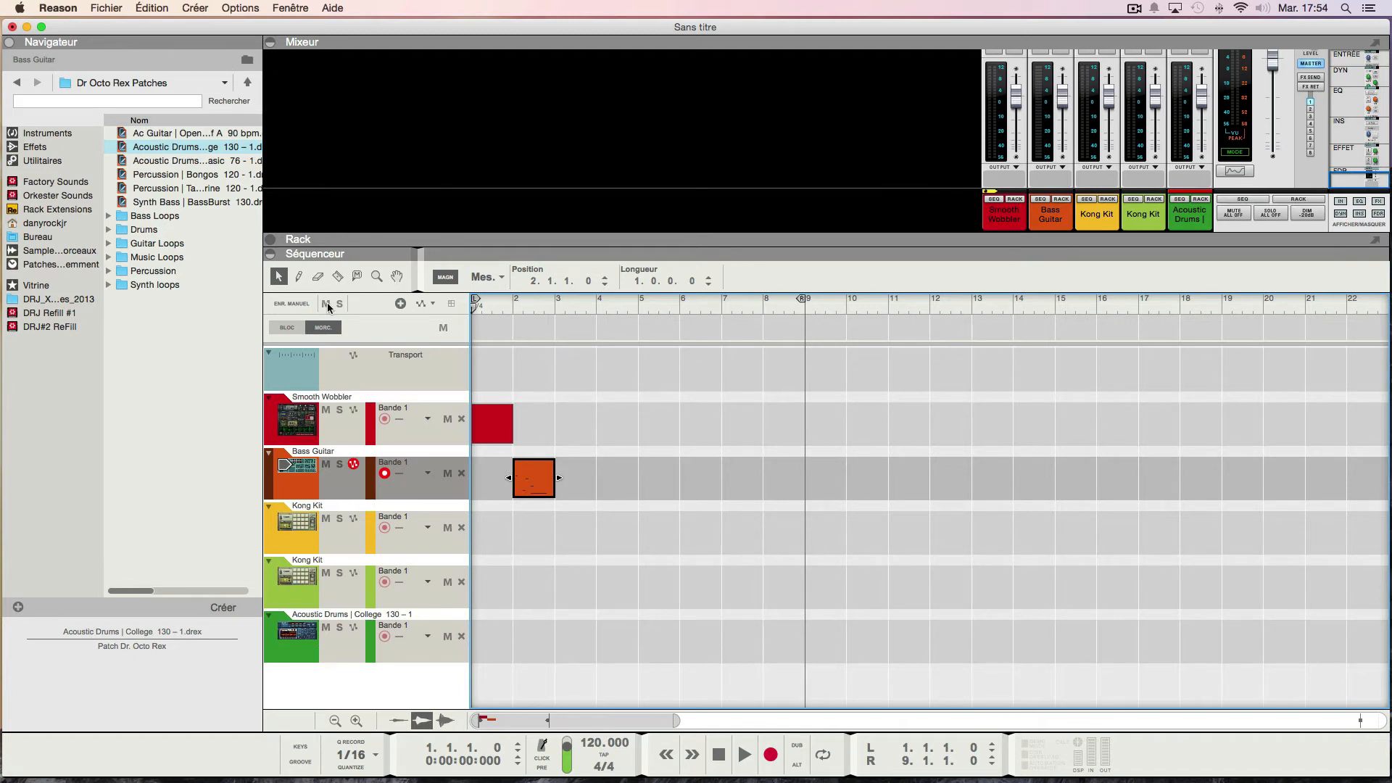
# Step: Expand the rack, look over its devices and collapse it again
pyautogui.click(270, 242)
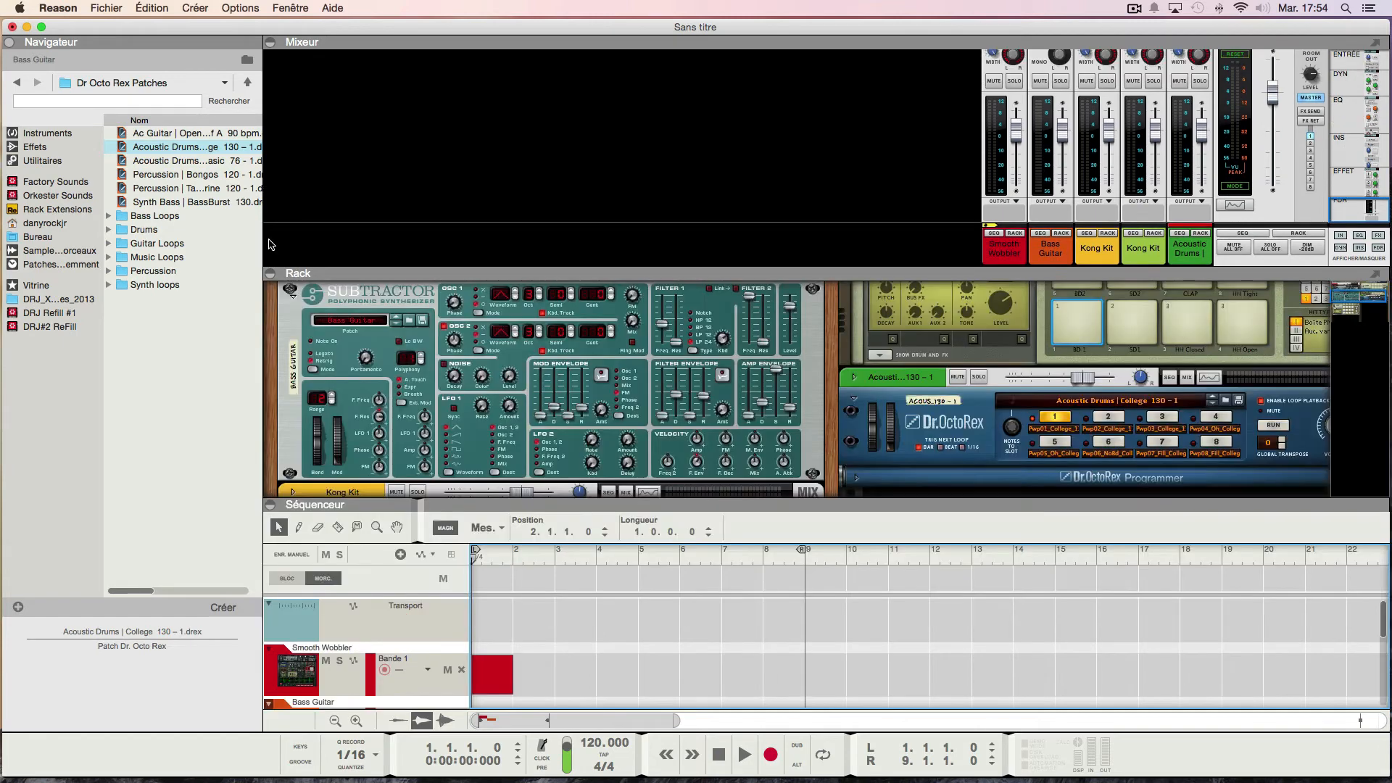
pyautogui.scroll(-3, 811, 472)
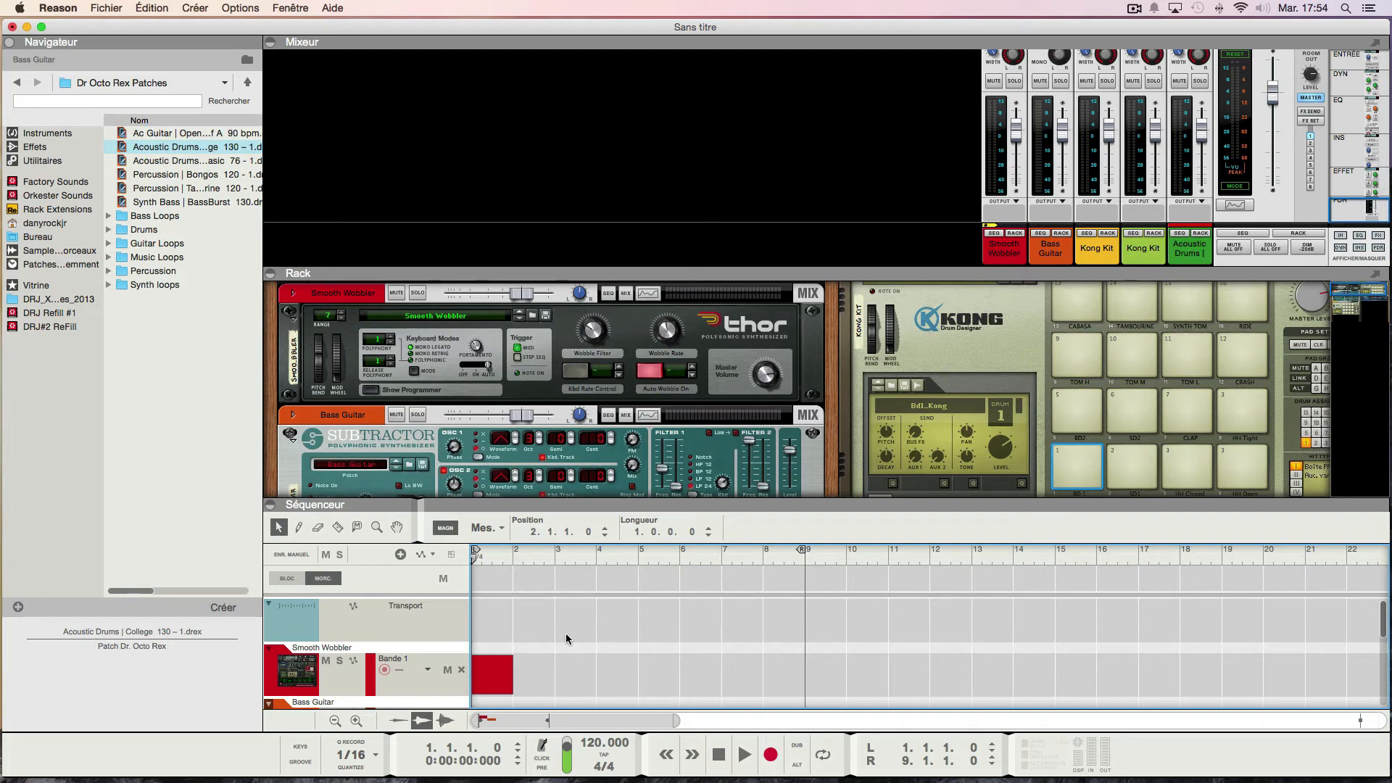
pyautogui.scroll(-1, 488, 409)
pyautogui.scroll(-3, 488, 412)
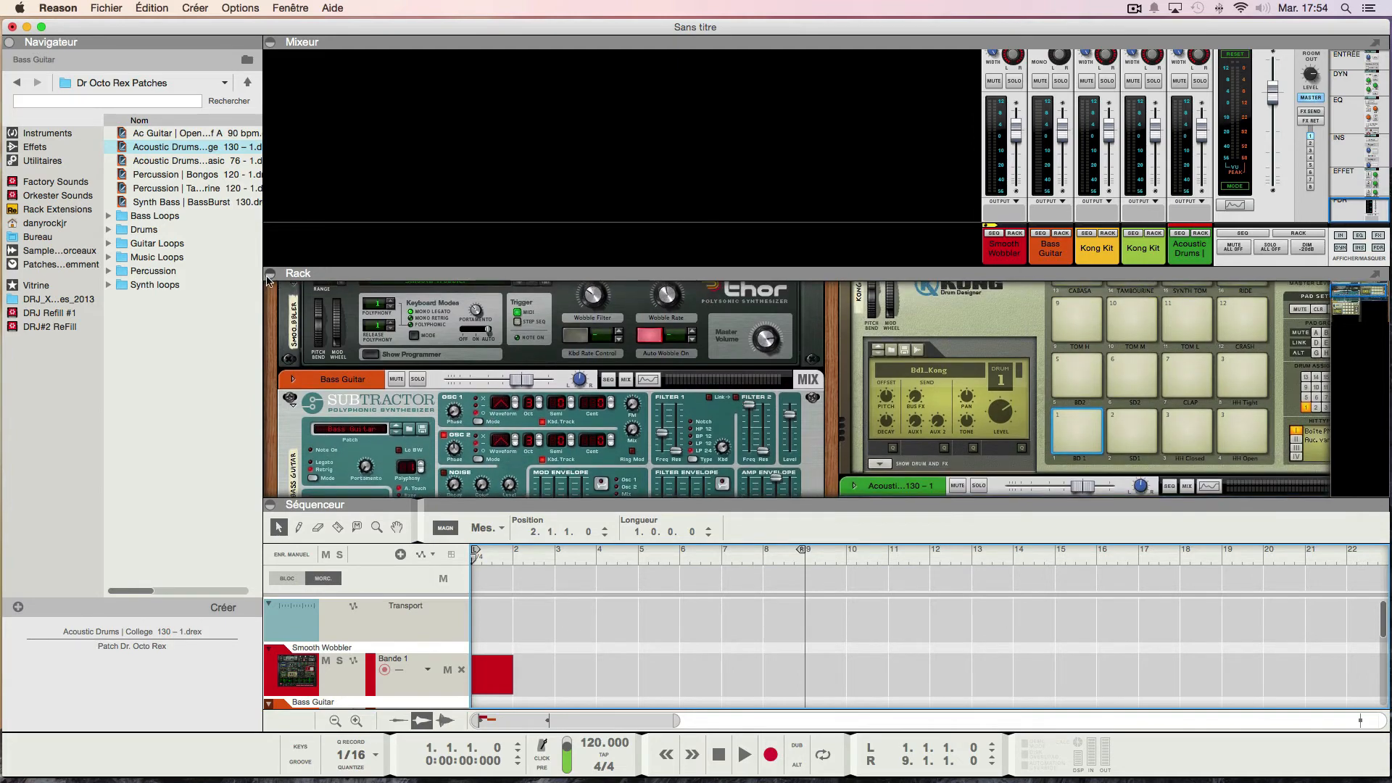
pyautogui.click(270, 273)
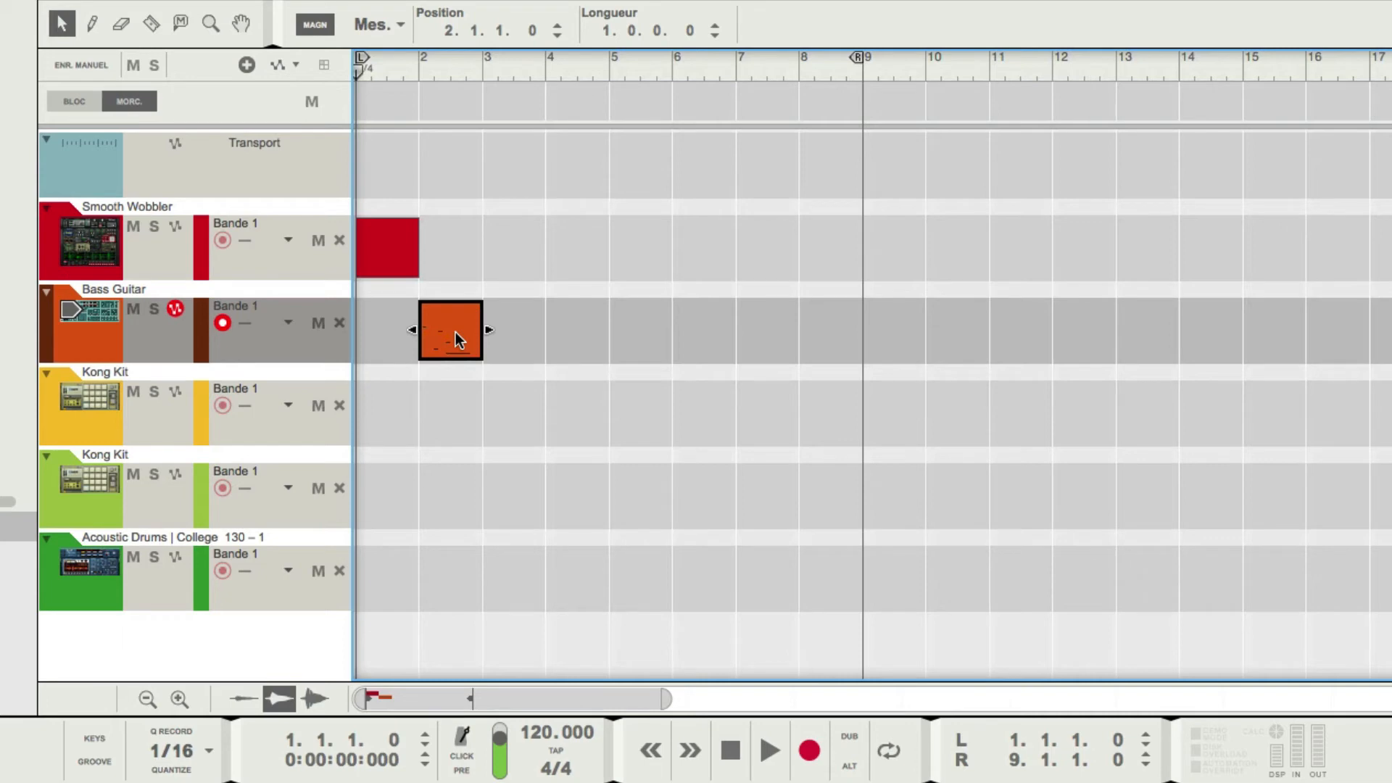
# Step: Move the Bass Guitar clip to the Smooth Wobbler track and back, and place a copy of it on Smooth Wobbler at bar 2
pyautogui.moveTo(455, 328); pyautogui.dragTo(452, 261)
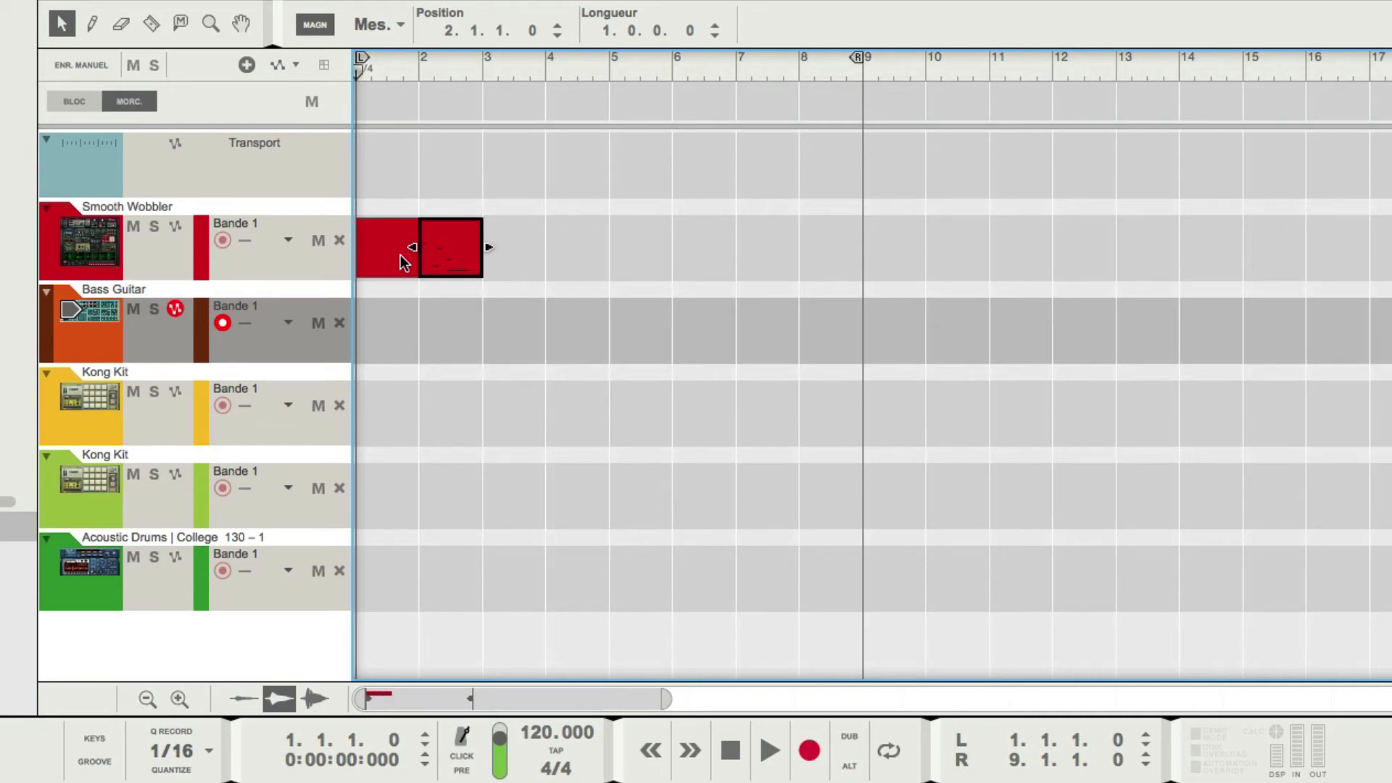
pyautogui.moveTo(447, 248); pyautogui.dragTo(439, 333)
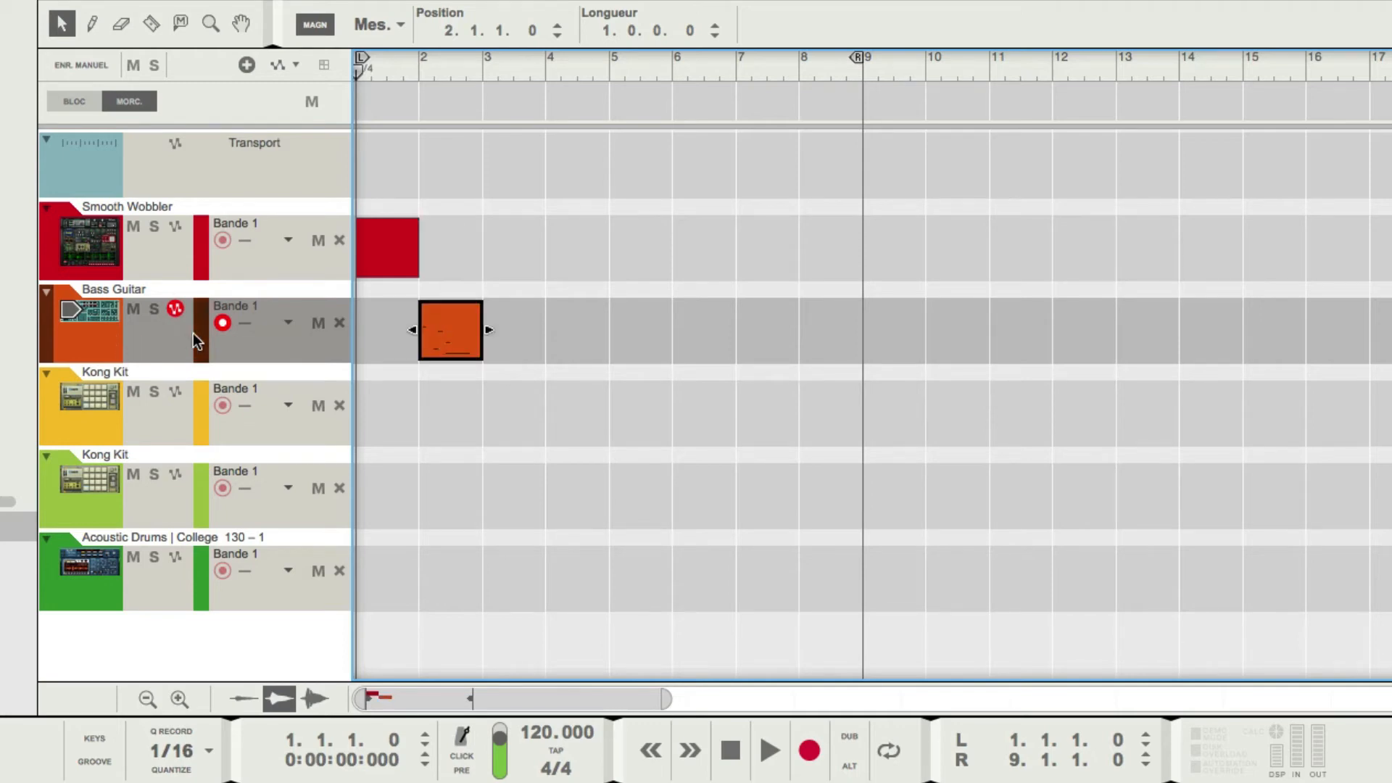
pyautogui.moveTo(454, 283); pyautogui.dragTo(447, 293)
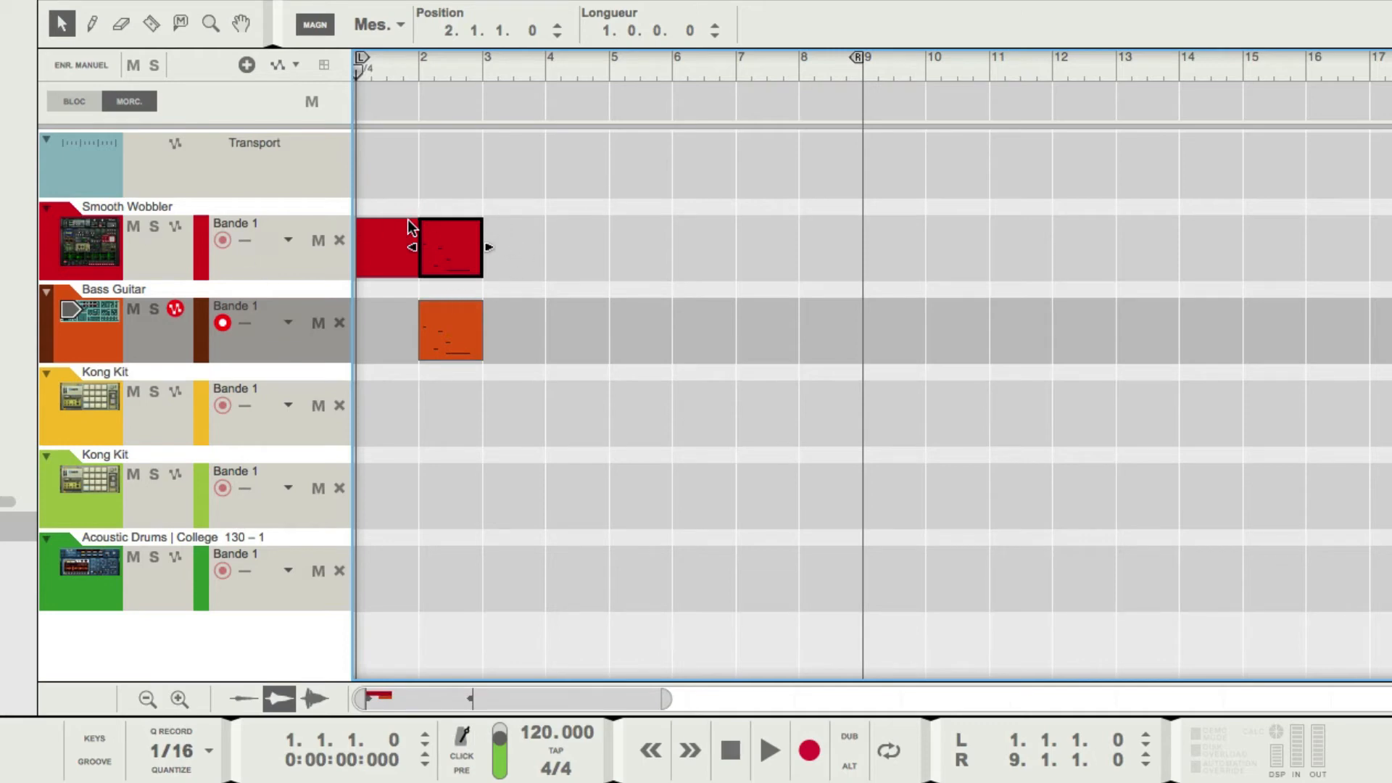
pyautogui.click(526, 319)
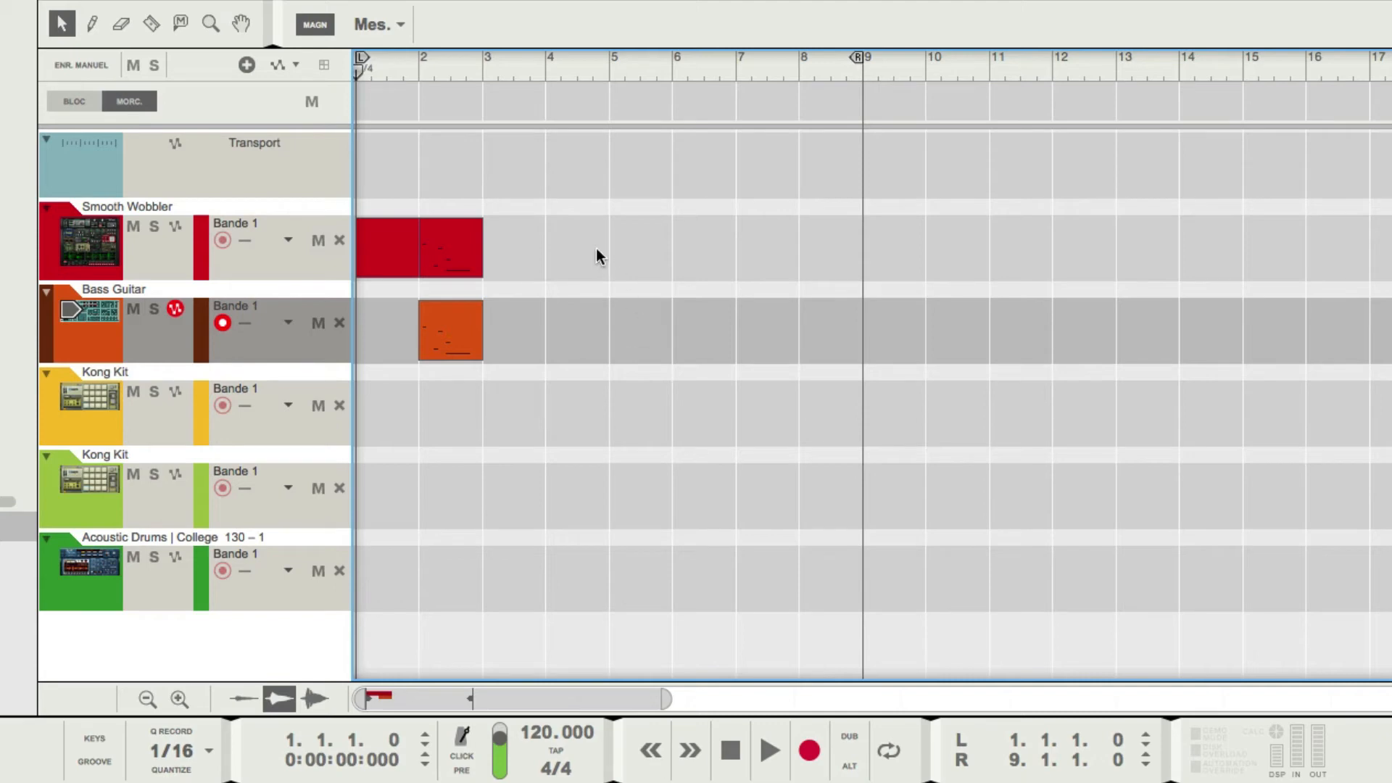
# Step: Add two note lanes to the Smooth Wobbler track and reduce the height of the sequencer tracks
pyautogui.click(169, 254)
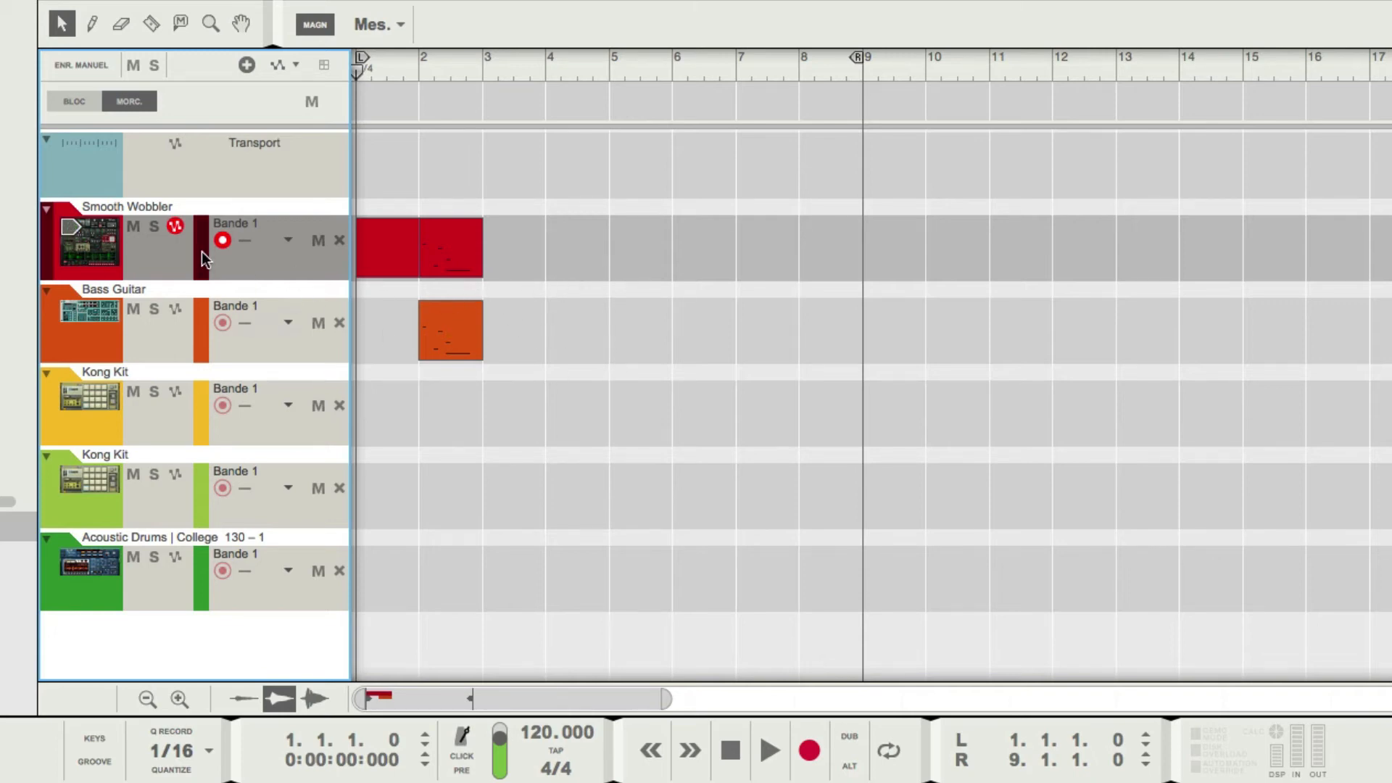
pyautogui.click(246, 65)
pyautogui.click(246, 65)
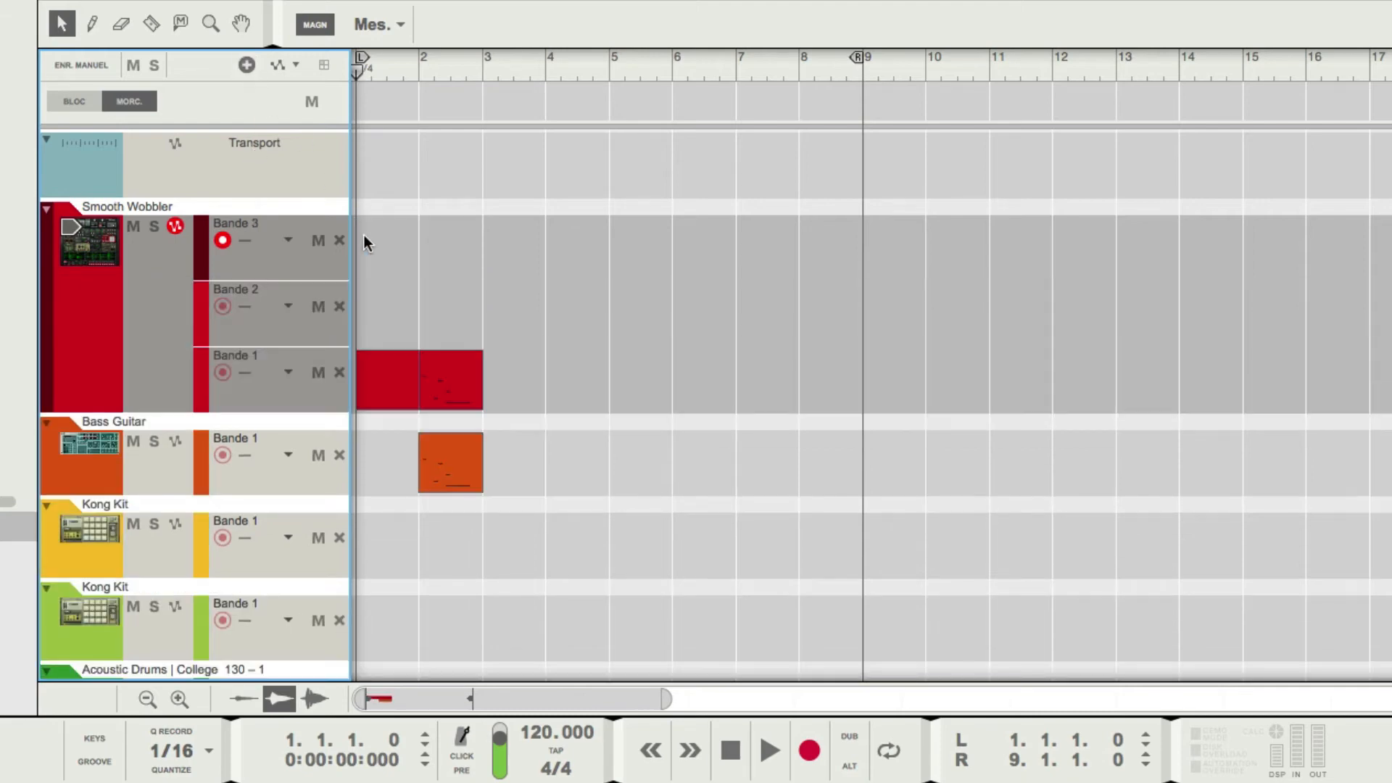
pyautogui.scroll(-2, 478, 397)
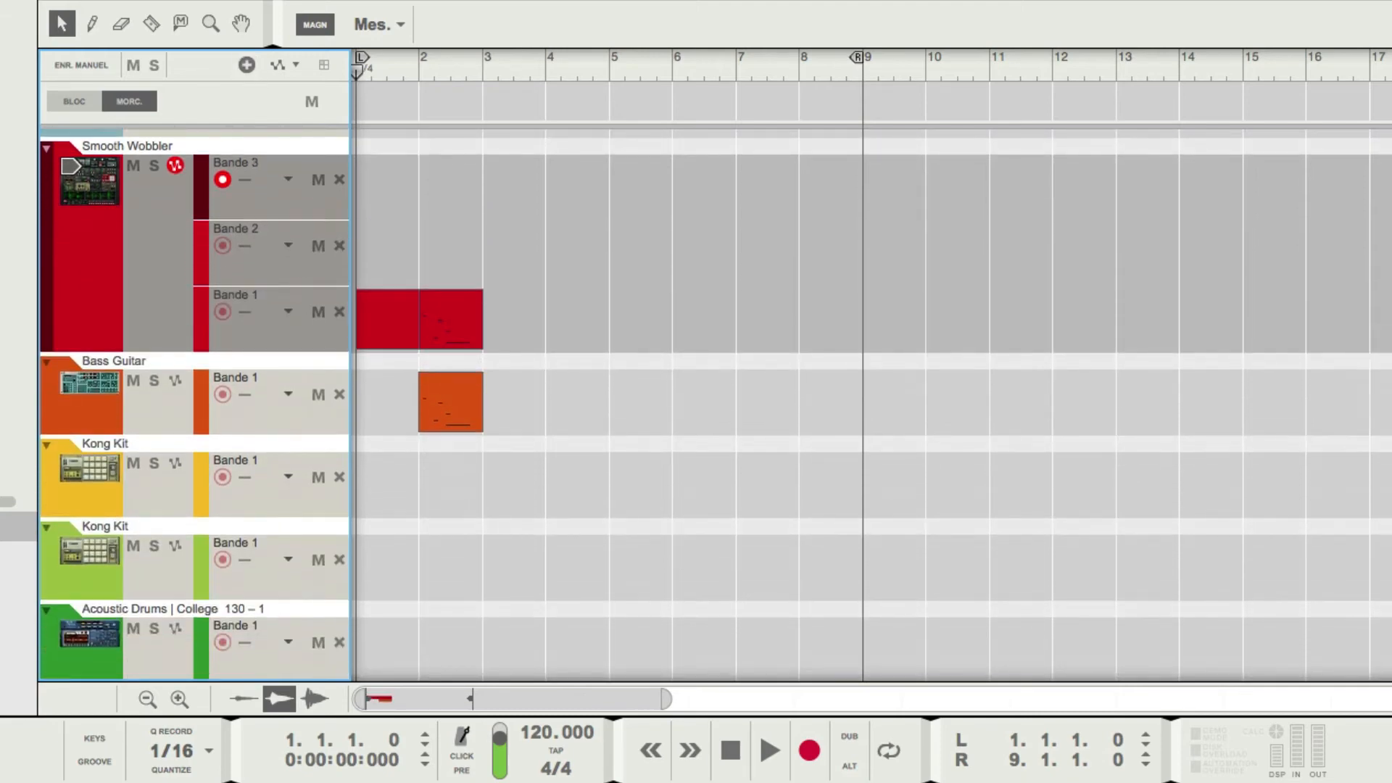
pyautogui.click(147, 693)
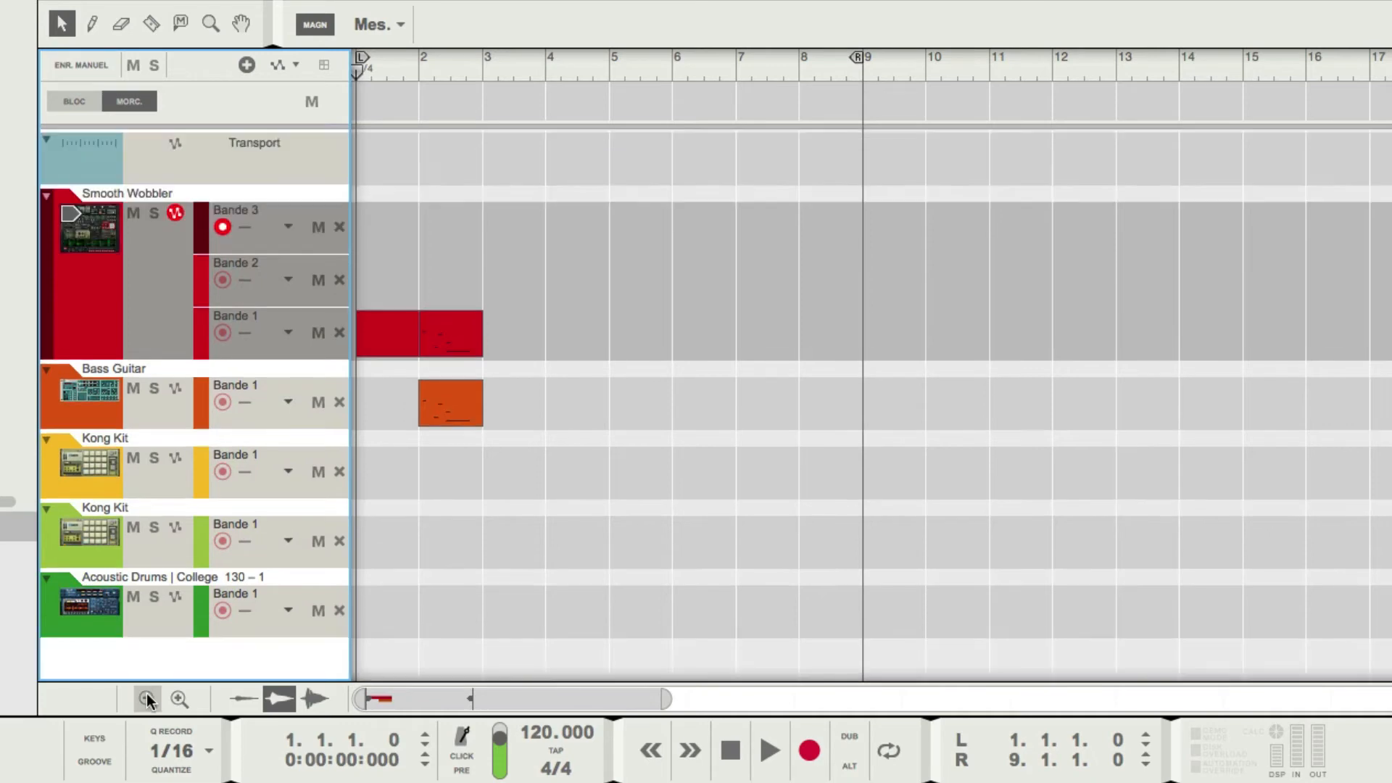
pyautogui.click(147, 694)
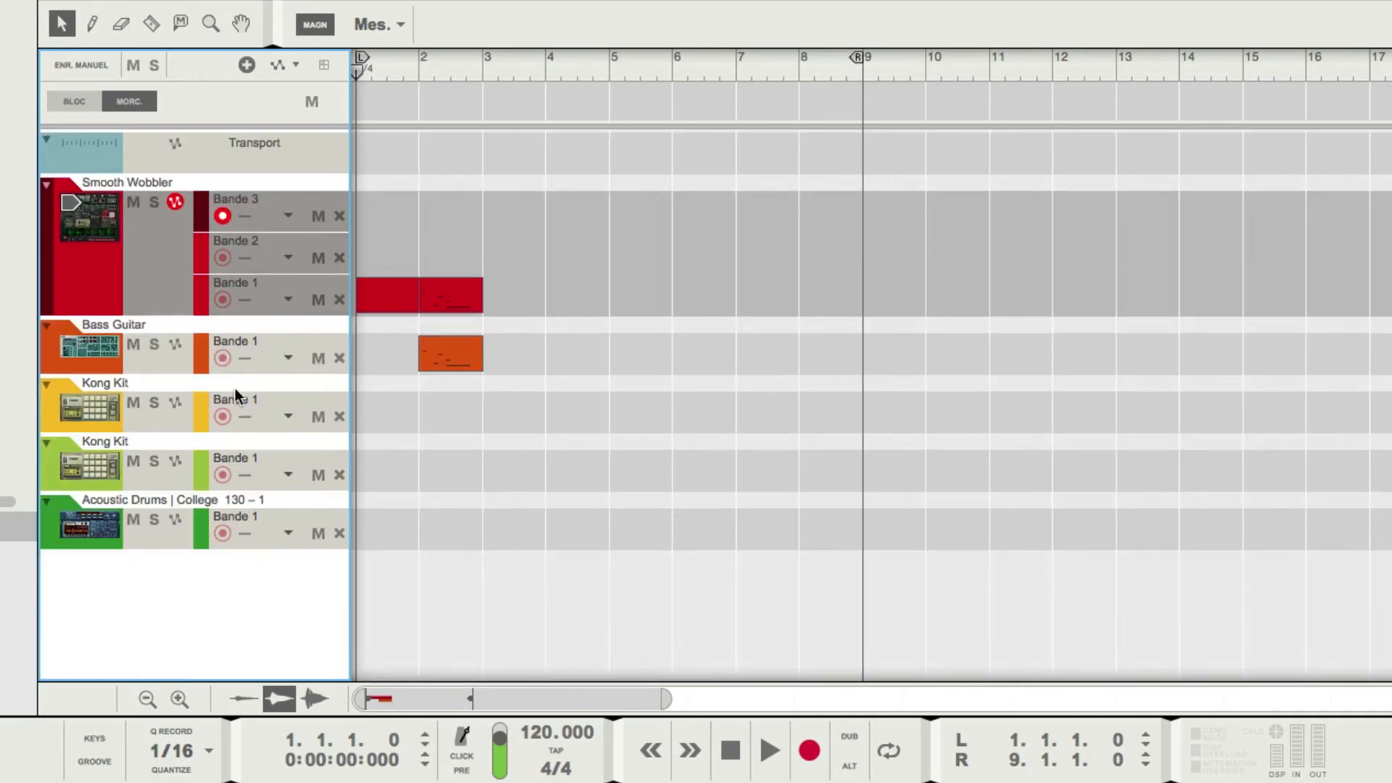
# Step: Add two note lanes to the yellow Kong Kit track
pyautogui.click(194, 407)
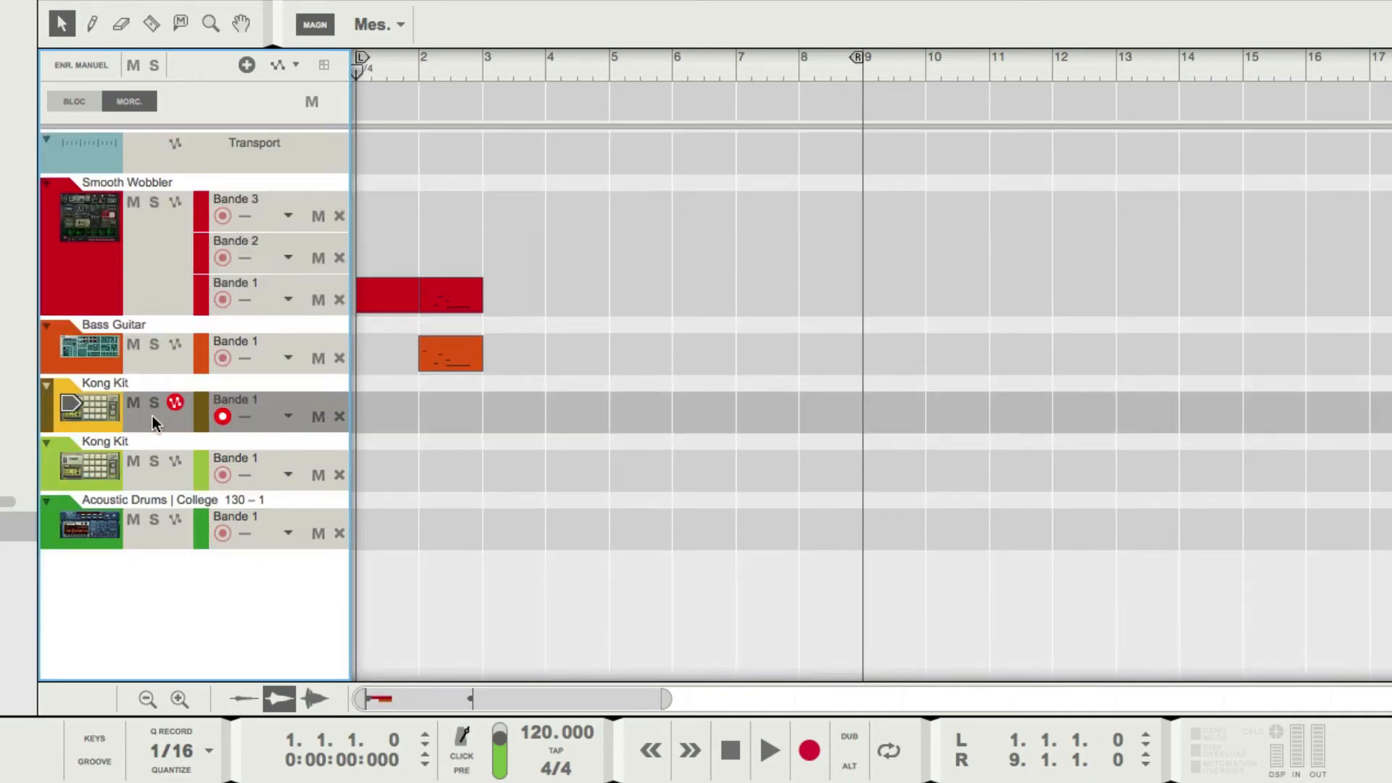
pyautogui.click(247, 67)
pyautogui.click(248, 66)
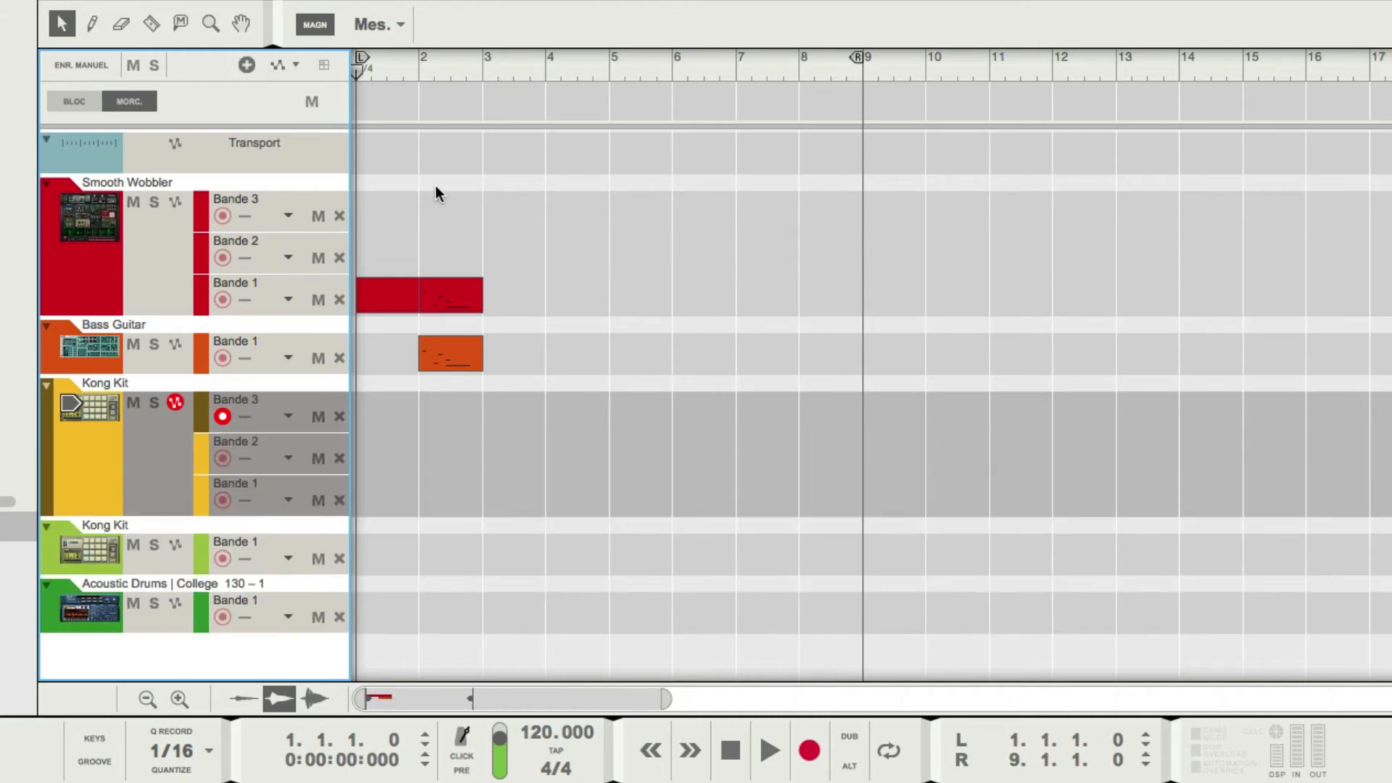
# Step: Copy the Bass Guitar clip to all three lanes of the yellow Kong Kit track at bar 2
pyautogui.click(647, 435)
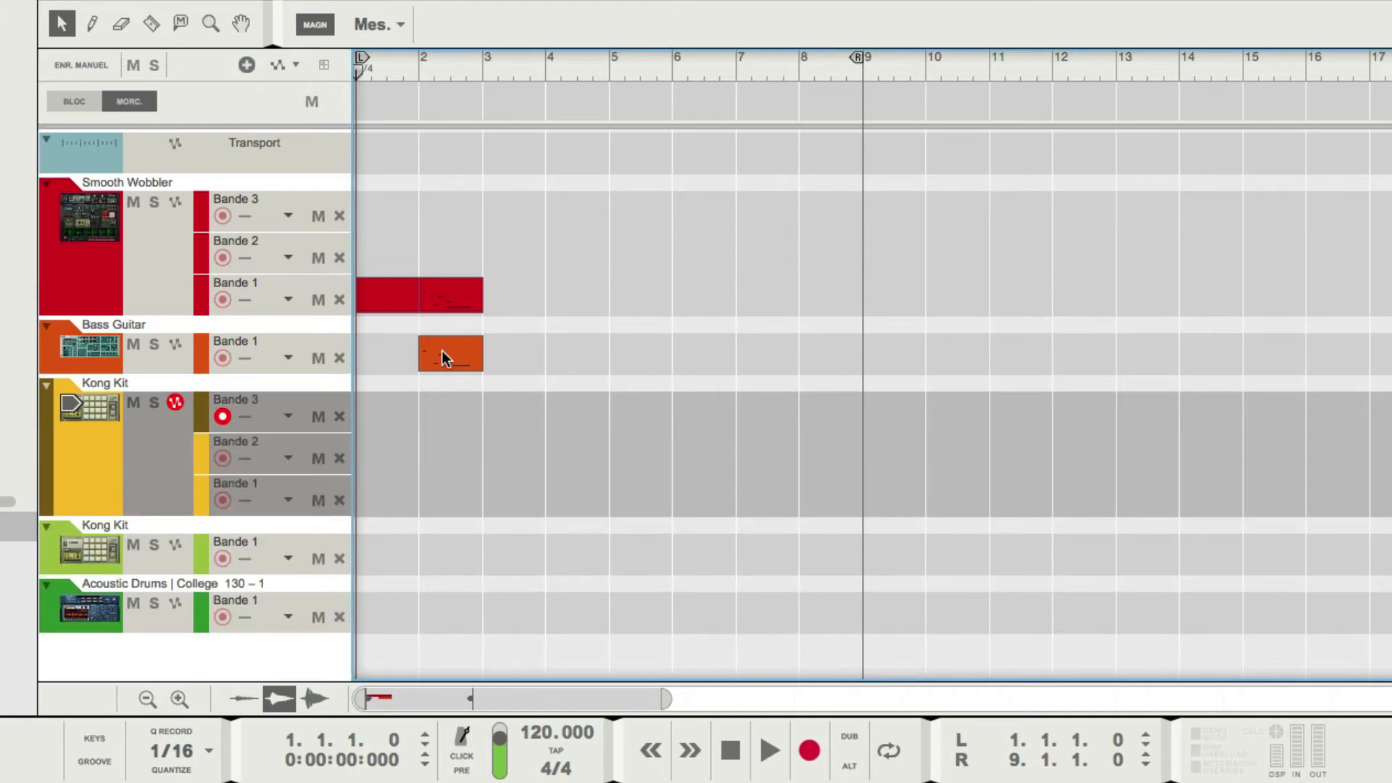
pyautogui.moveTo(442, 358); pyautogui.dragTo(450, 471)
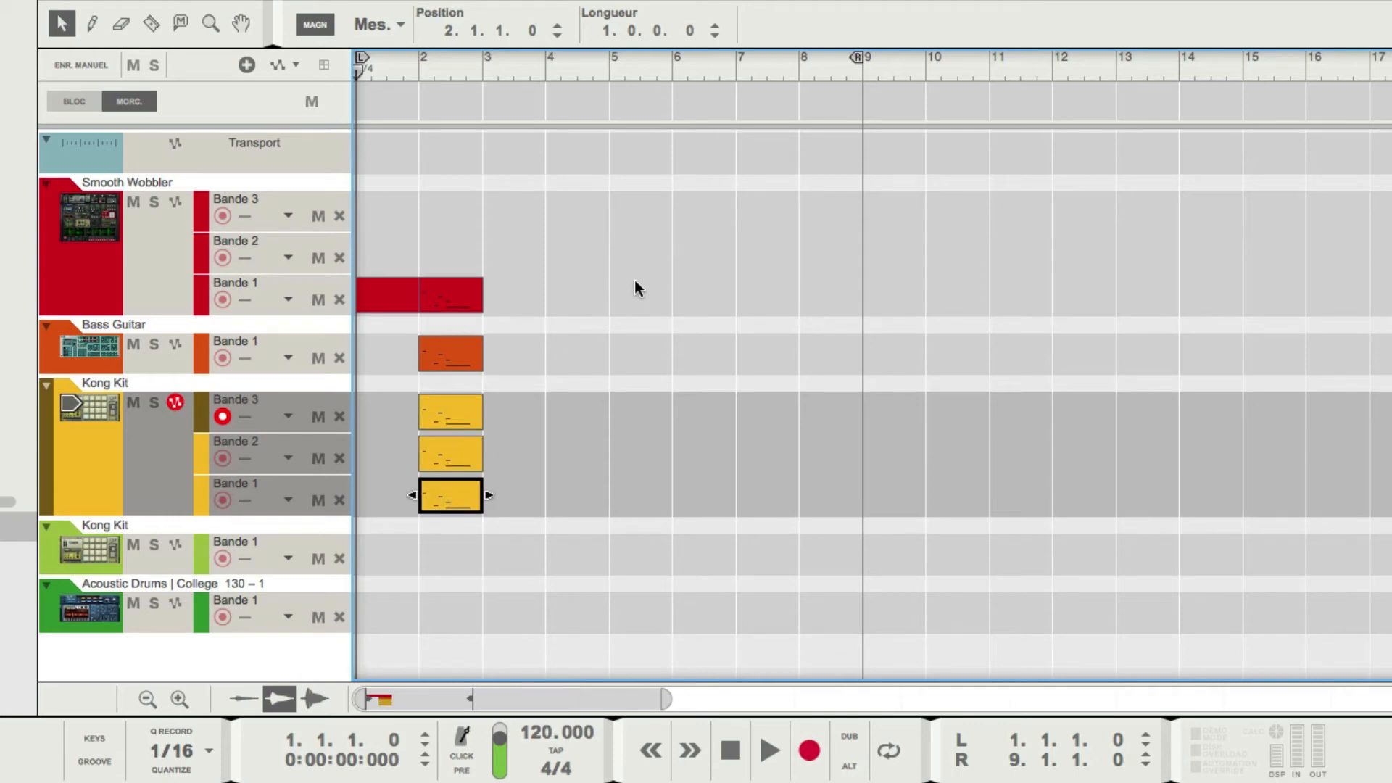
pyautogui.click(577, 307)
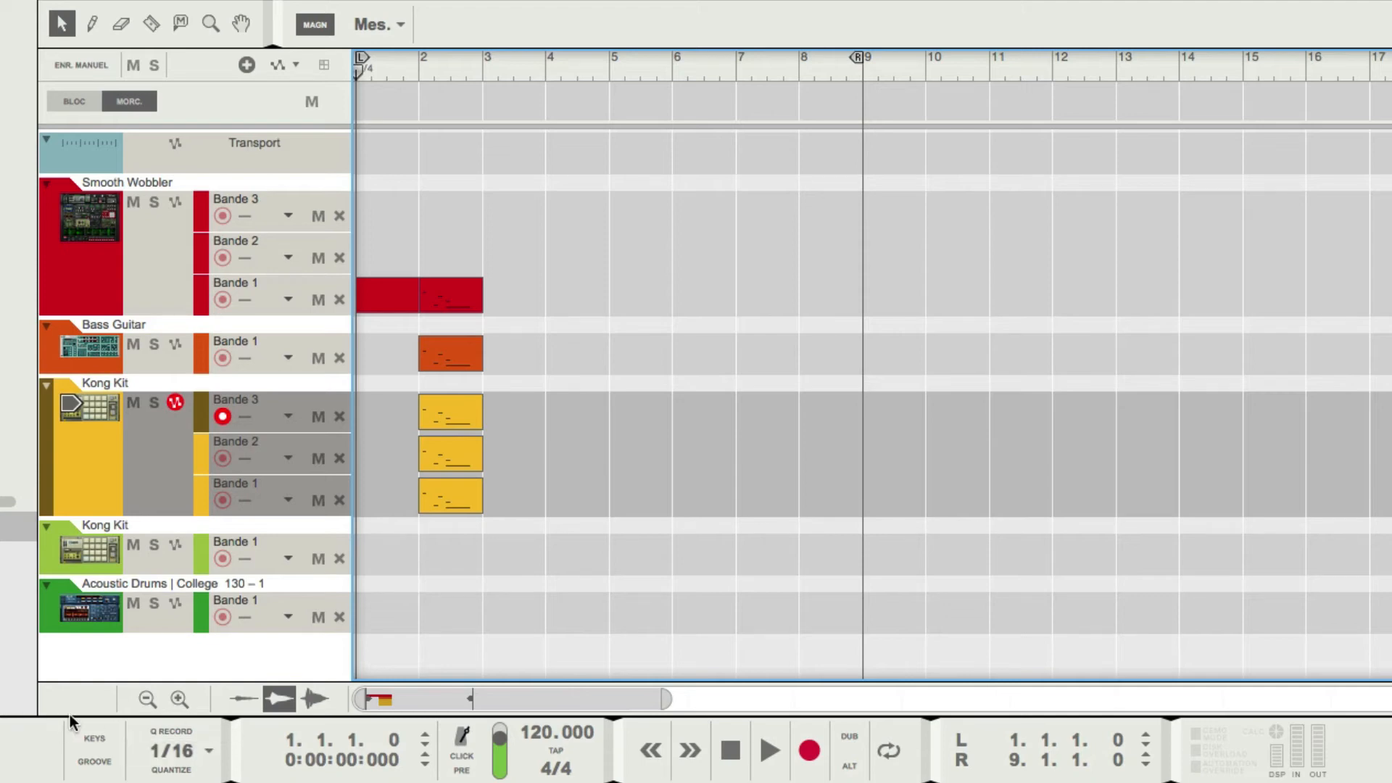
# Step: Open the Smooth Wobbler clip at bar 2 for note editing and view the available quantize values
pyautogui.doubleClick(450, 293)
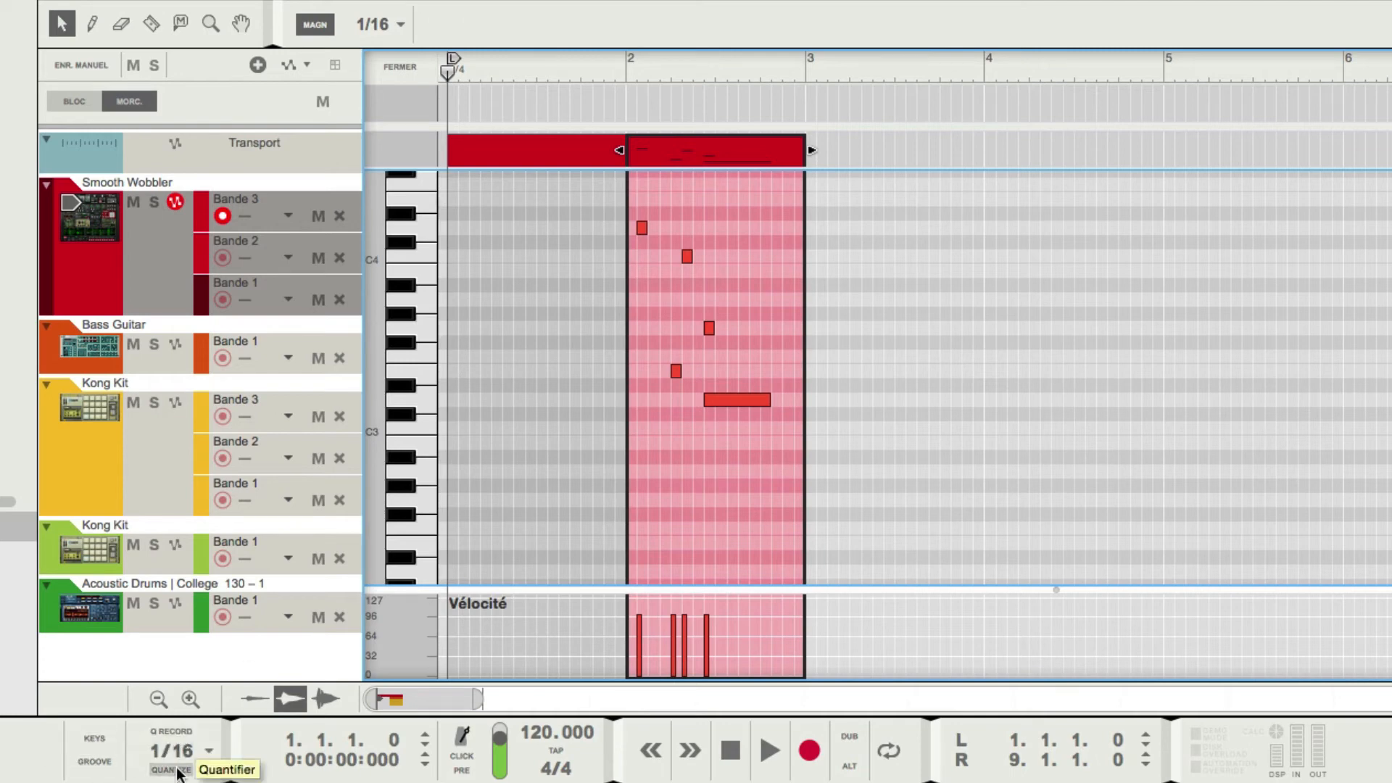
pyautogui.click(198, 757)
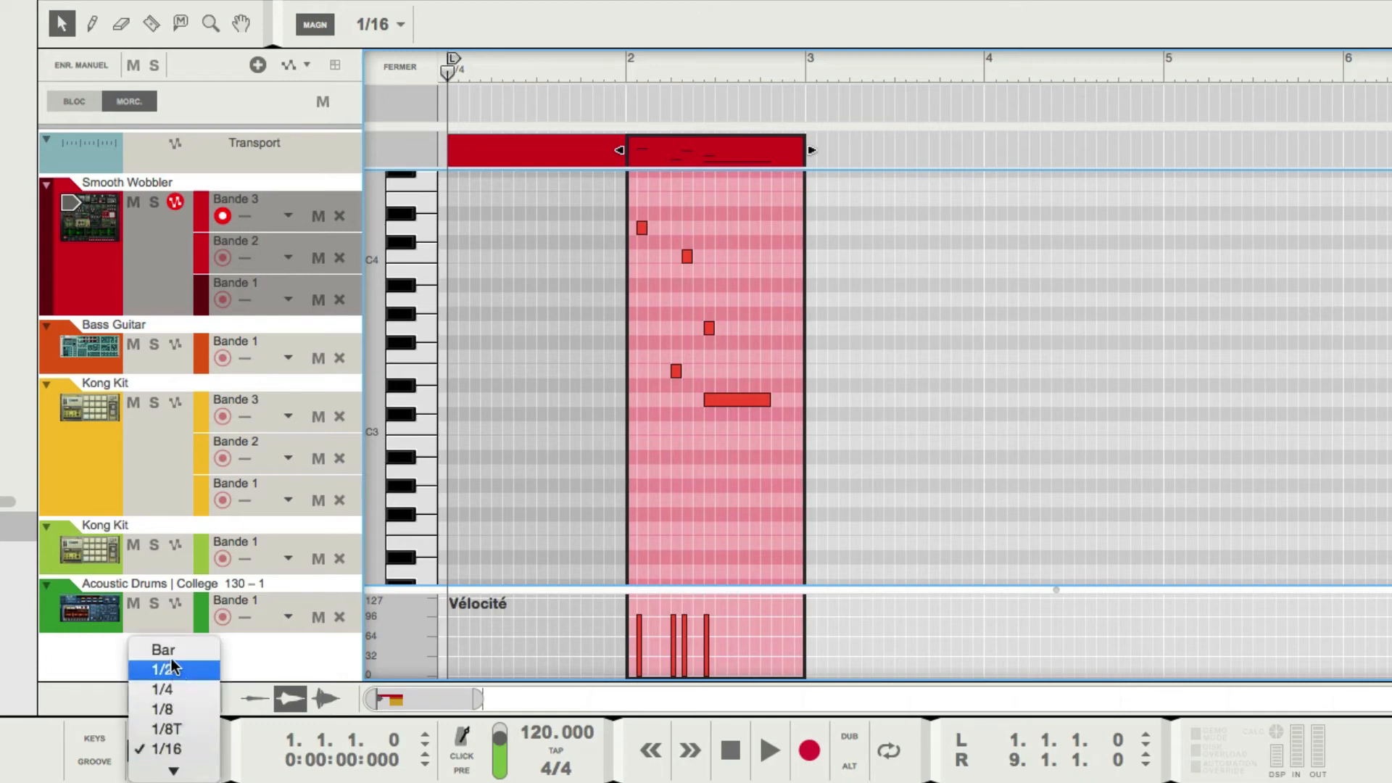
pyautogui.click(745, 450)
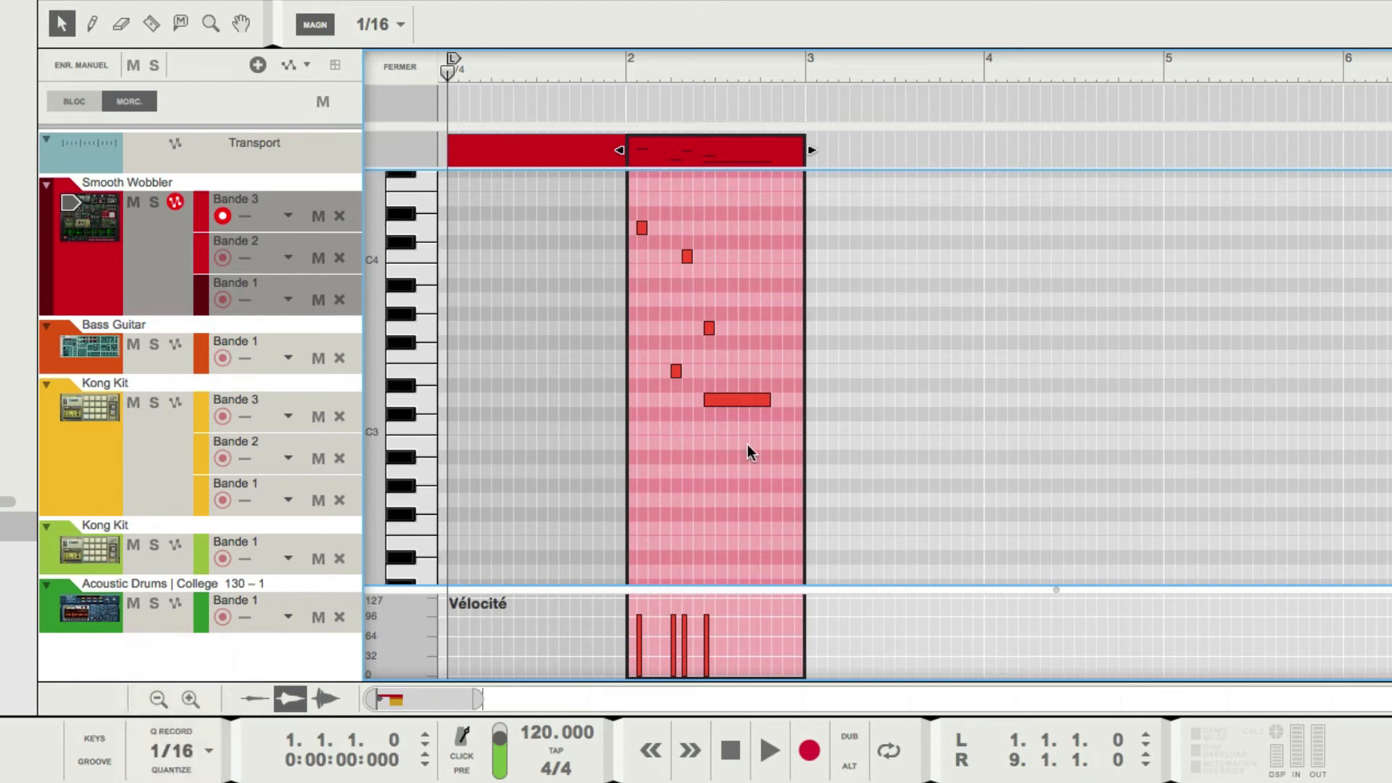
# Step: Select all notes in the Smooth Wobbler clip and quantize them to 1/4
pyautogui.moveTo(760, 458); pyautogui.dragTo(632, 218)
pyautogui.click(849, 353)
pyautogui.hotkey('ctrl', 'a')
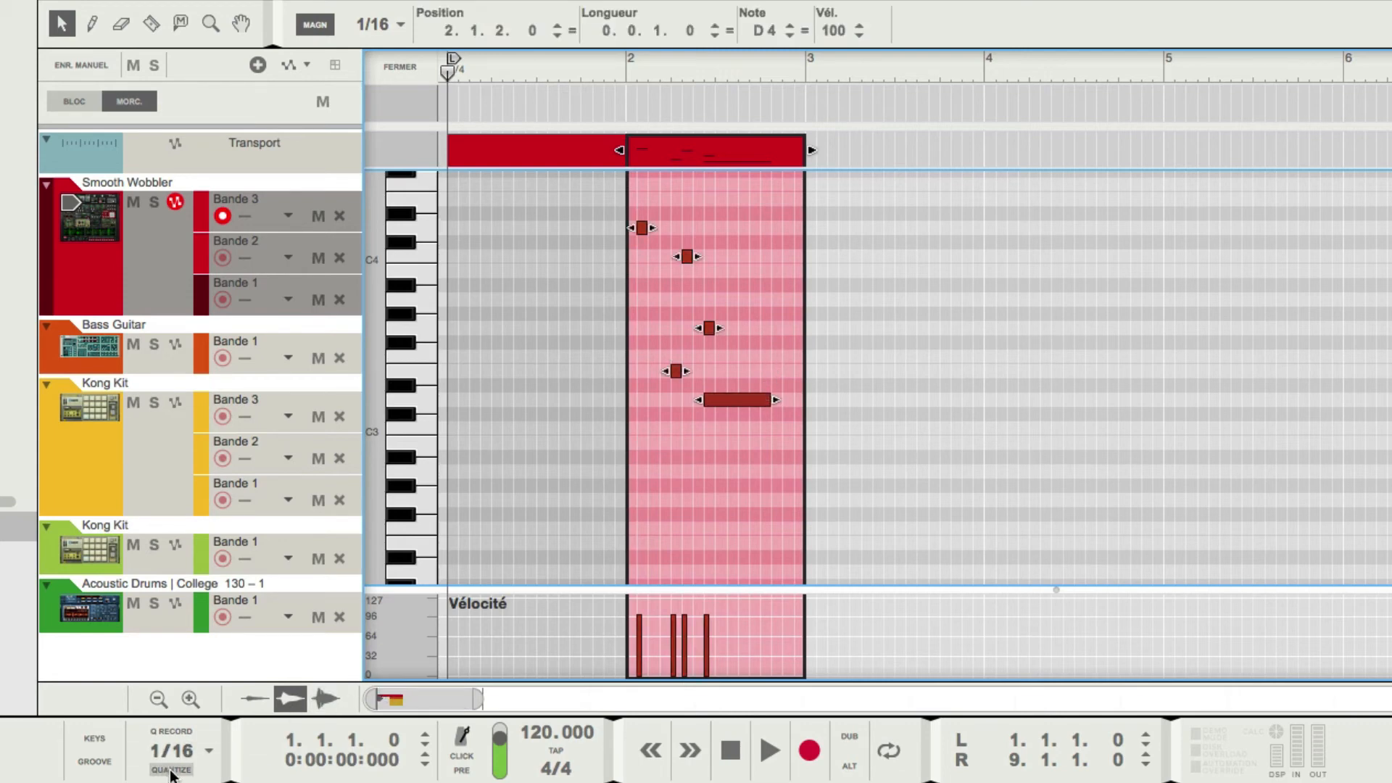
pyautogui.click(207, 751)
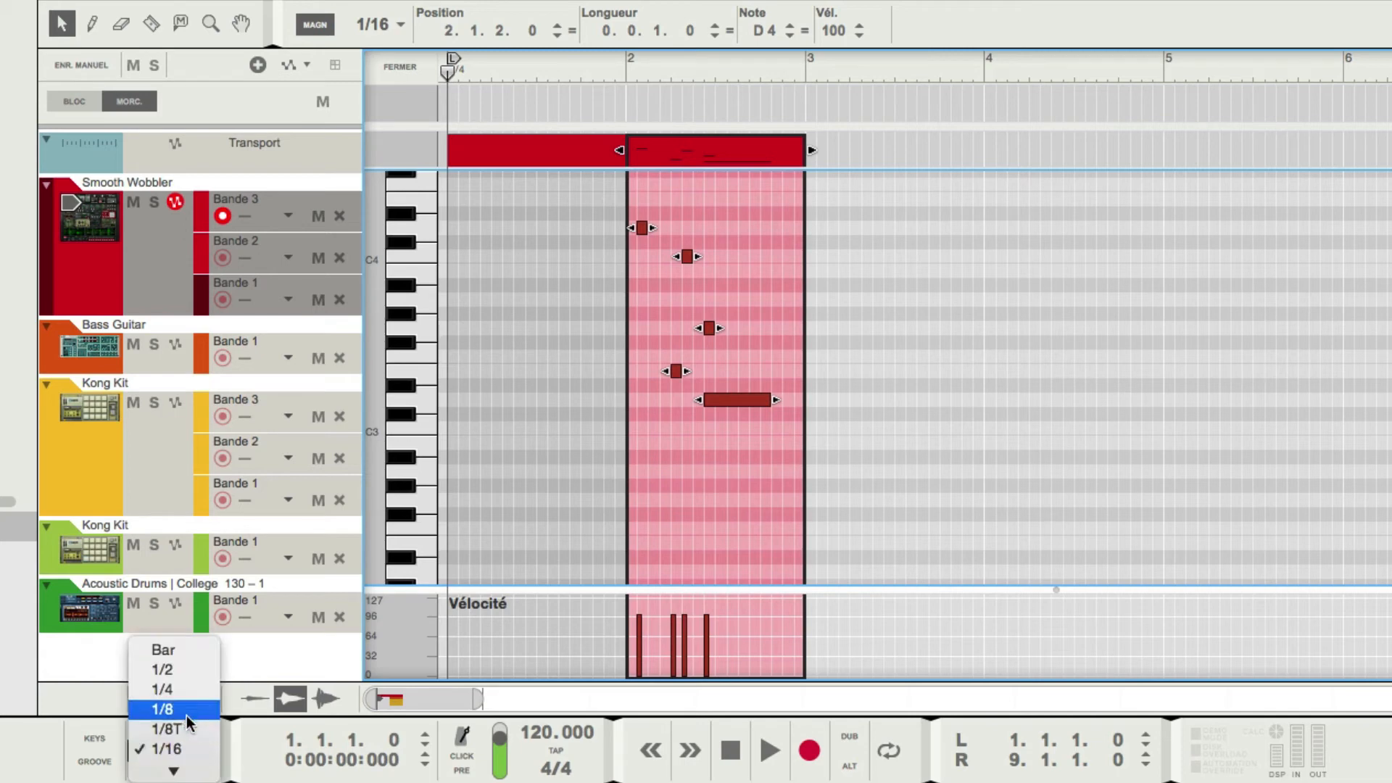
pyautogui.click(181, 697)
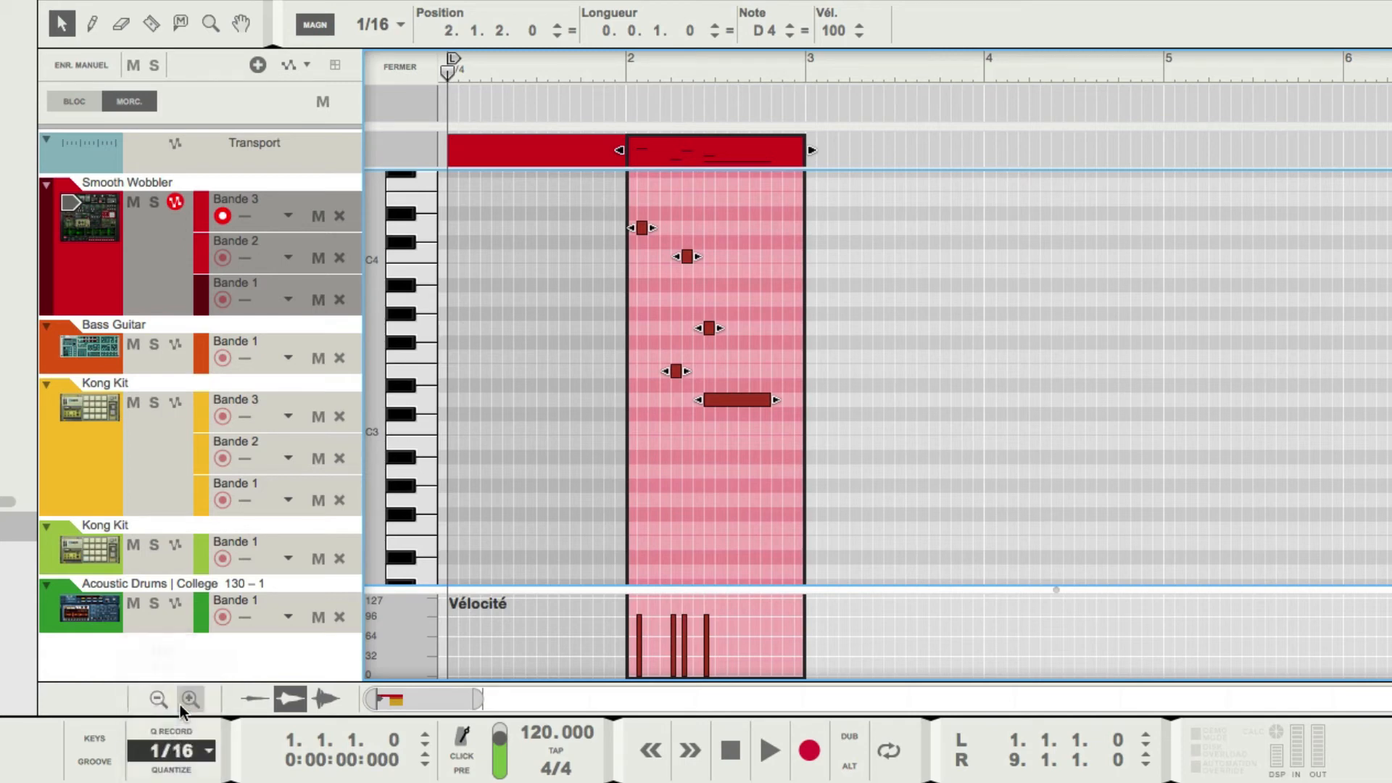
pyautogui.click(174, 770)
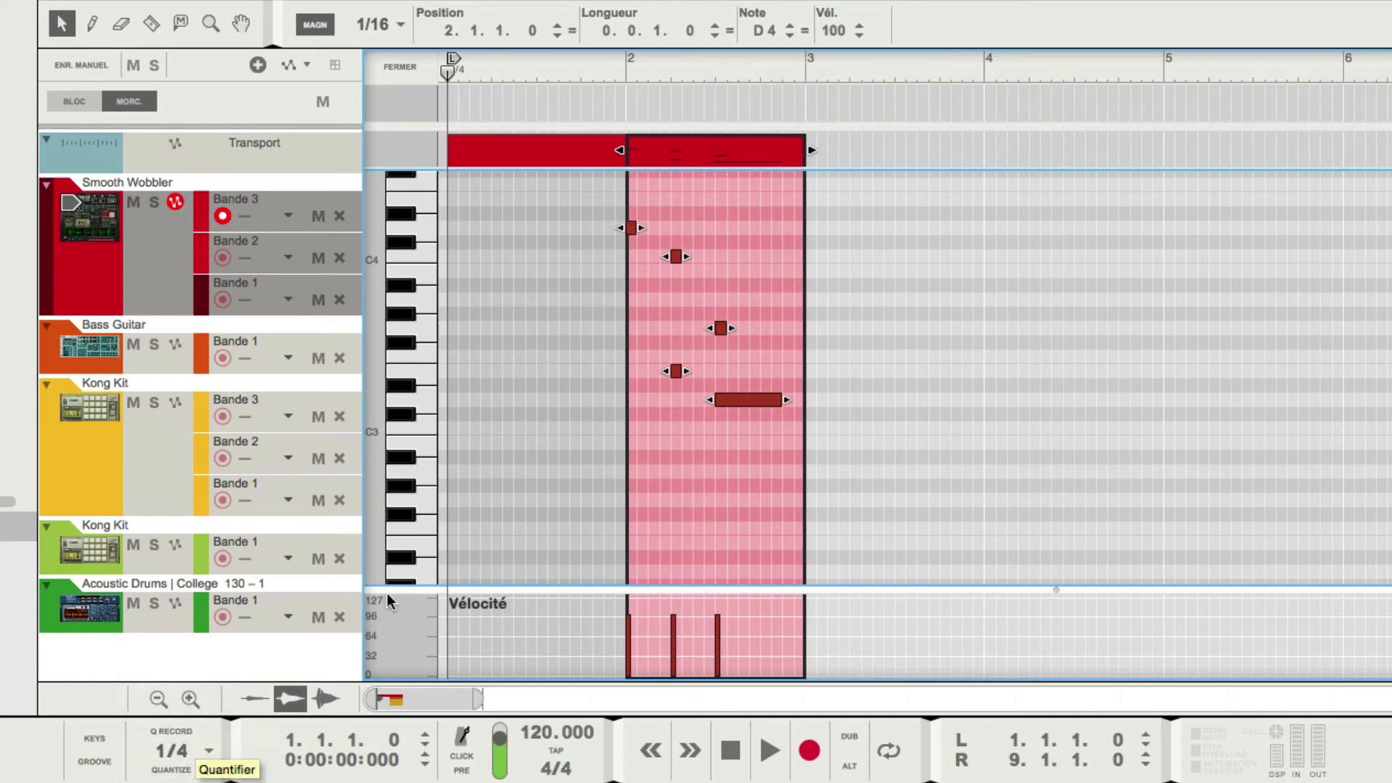
# Step: Quantize the selected Smooth Wobbler notes to 1/2 and deselect them
pyautogui.click(193, 746)
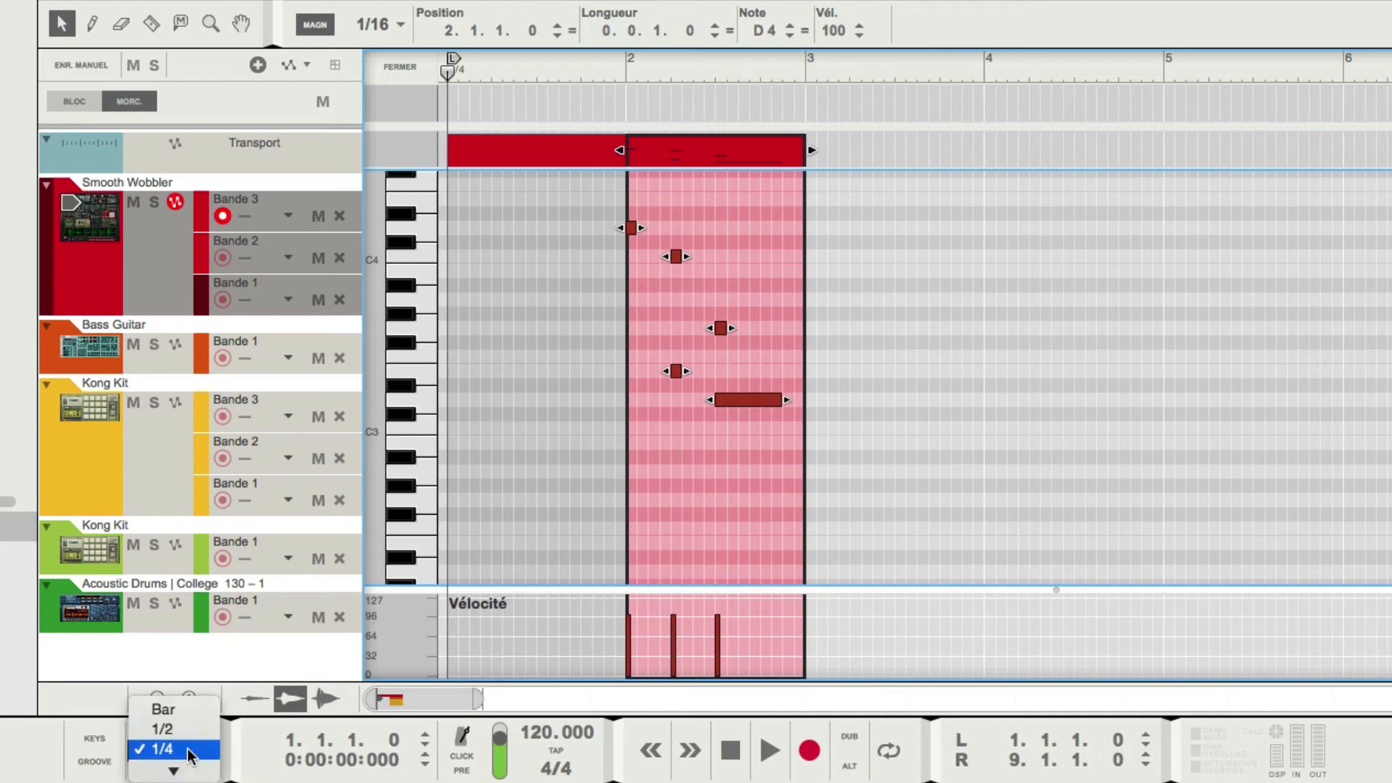
pyautogui.click(185, 731)
pyautogui.click(180, 771)
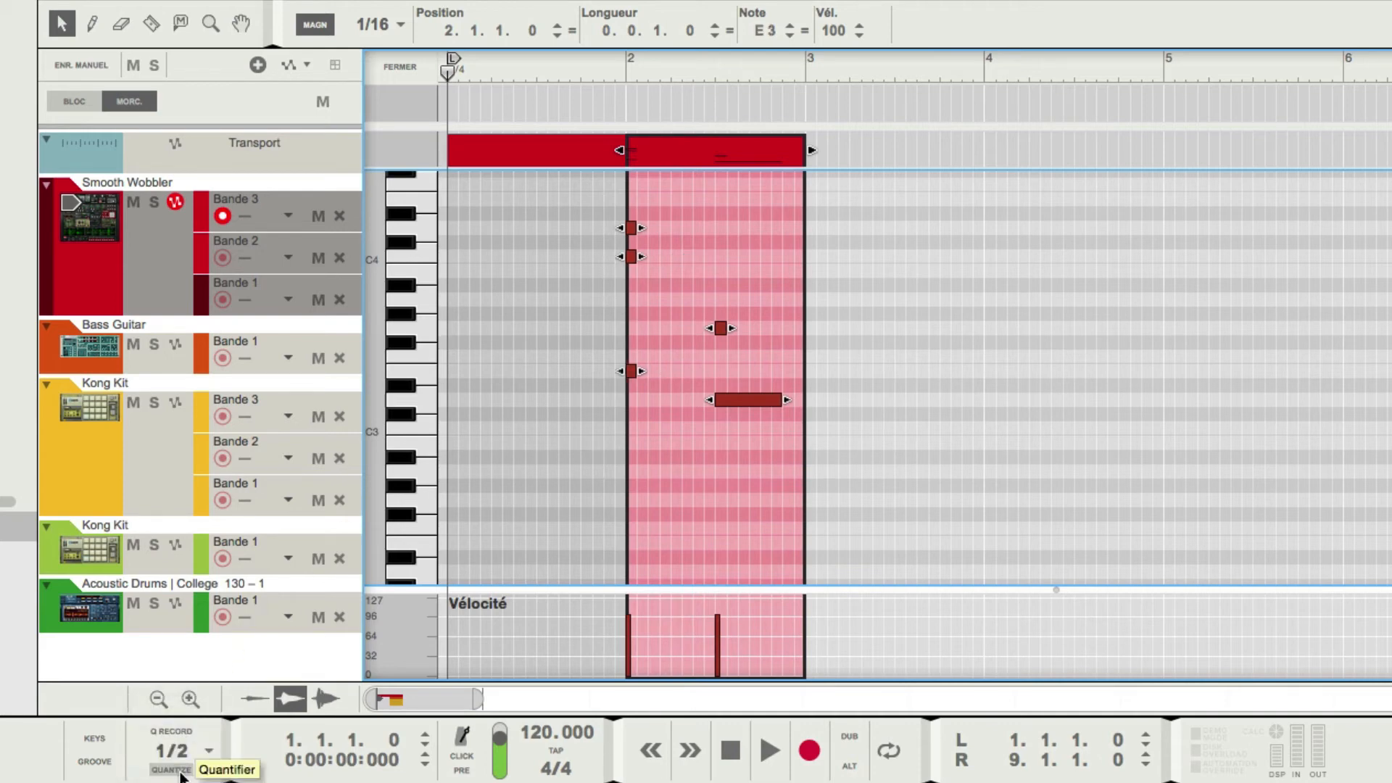
pyautogui.click(852, 422)
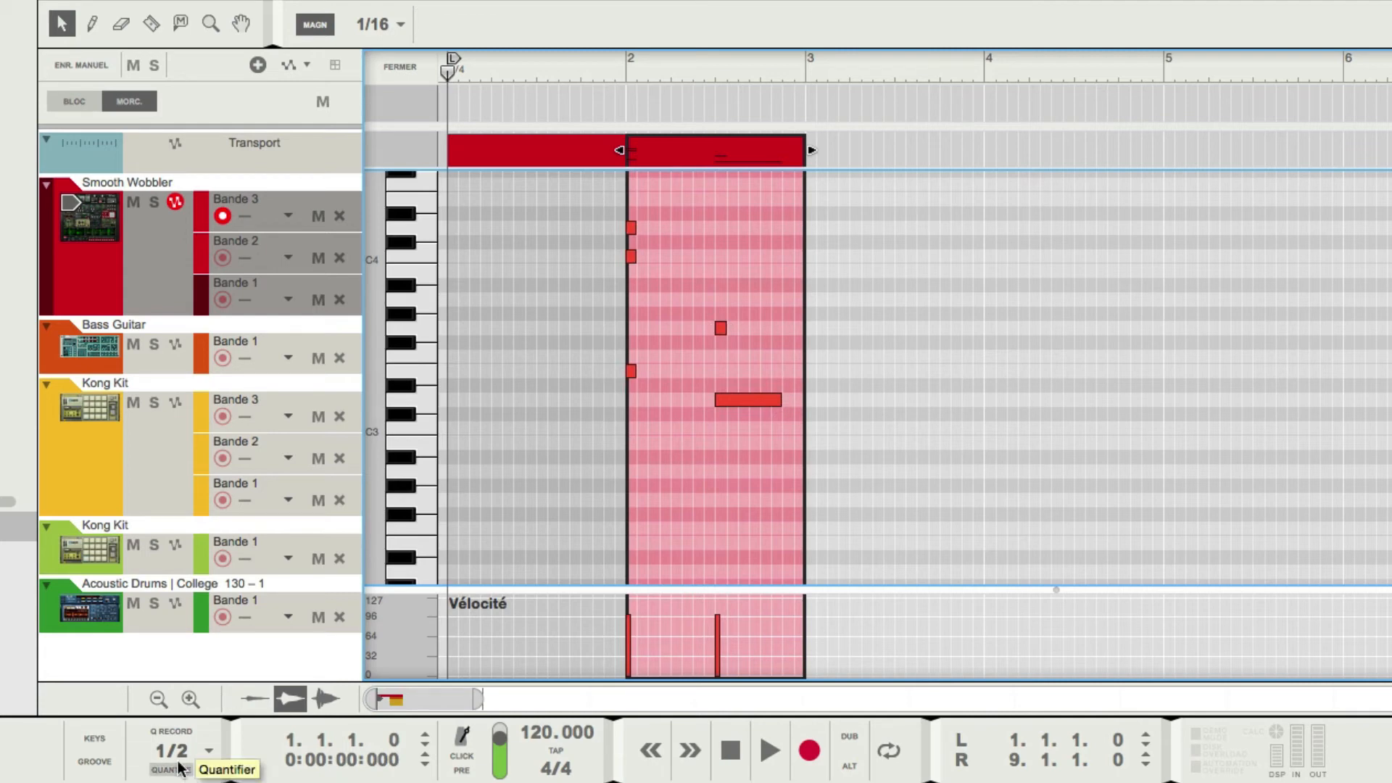
# Step: Show and hide the ReGroove Mixer, and open the on-screen piano keys window
pyautogui.click(93, 762)
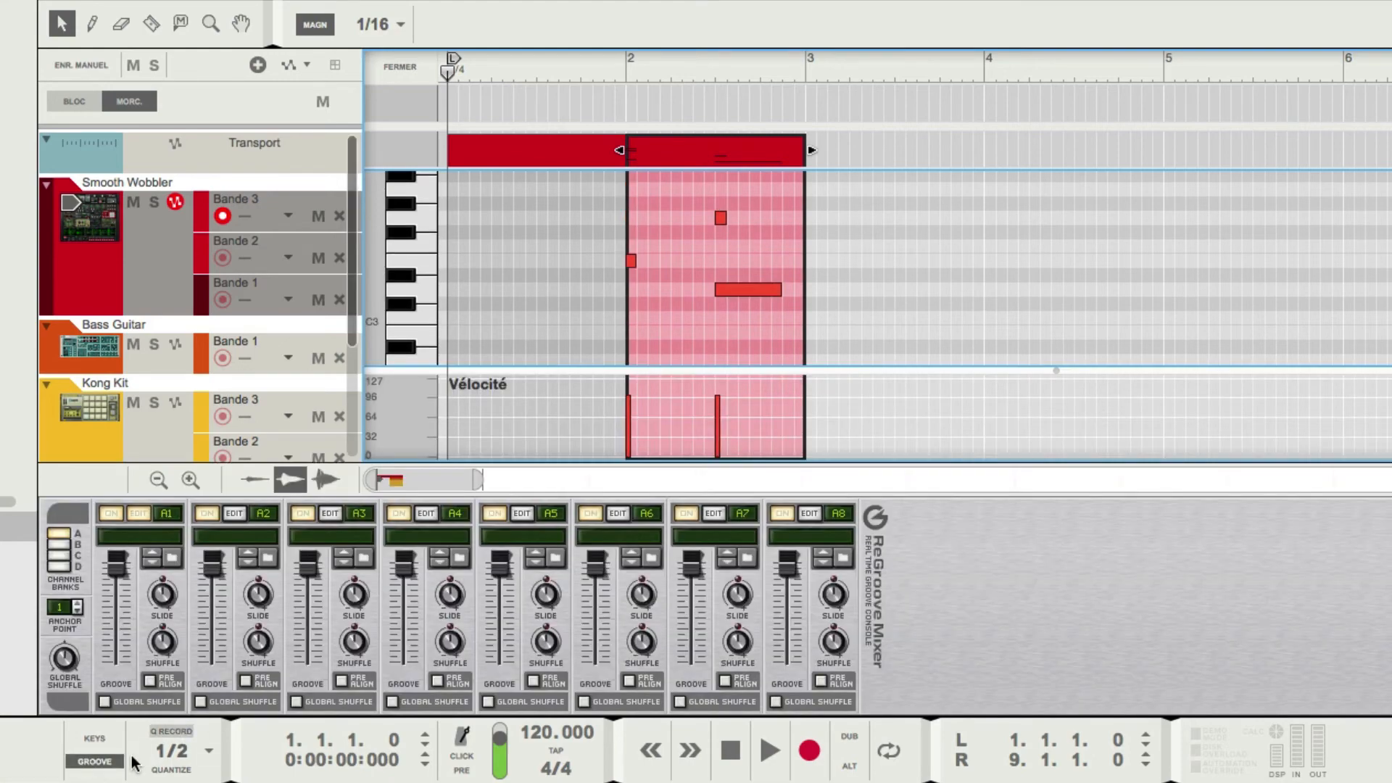
pyautogui.click(94, 761)
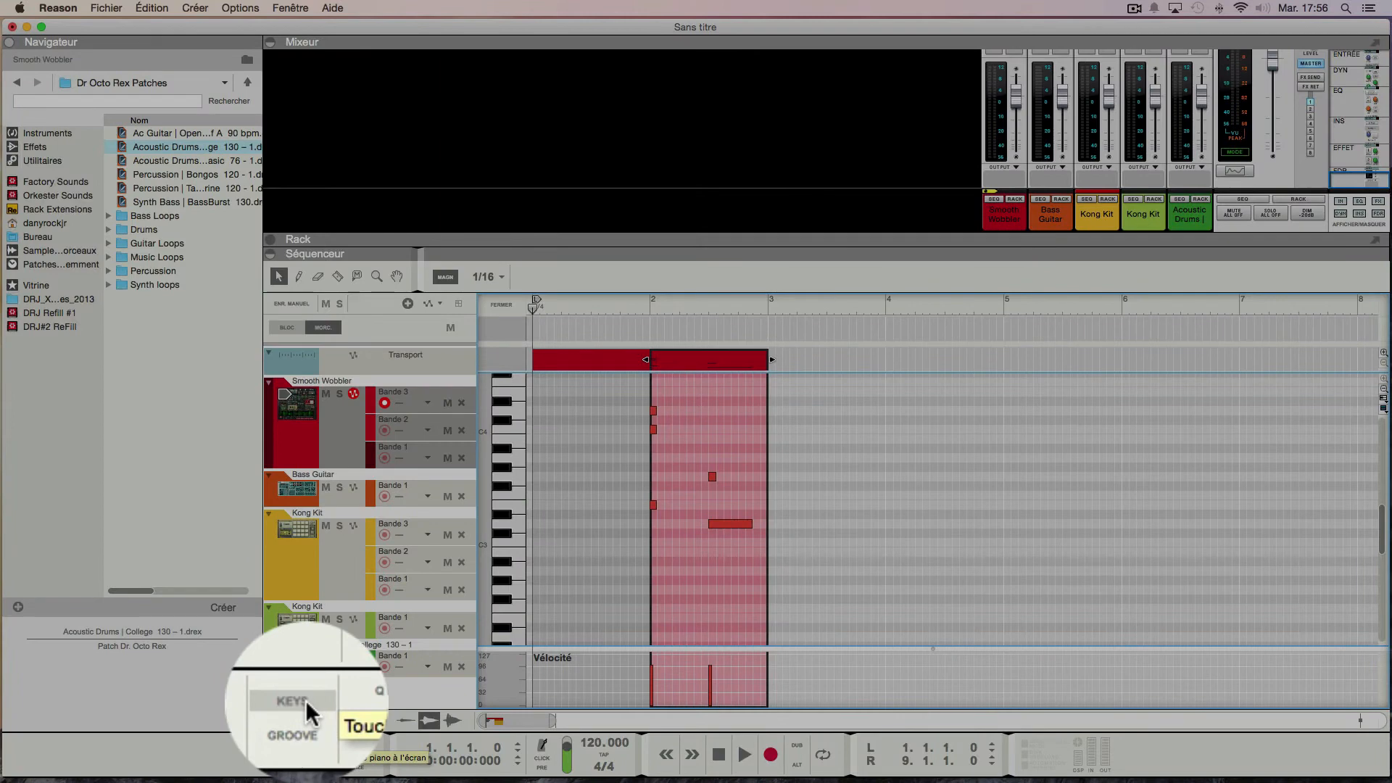
pyautogui.click(101, 737)
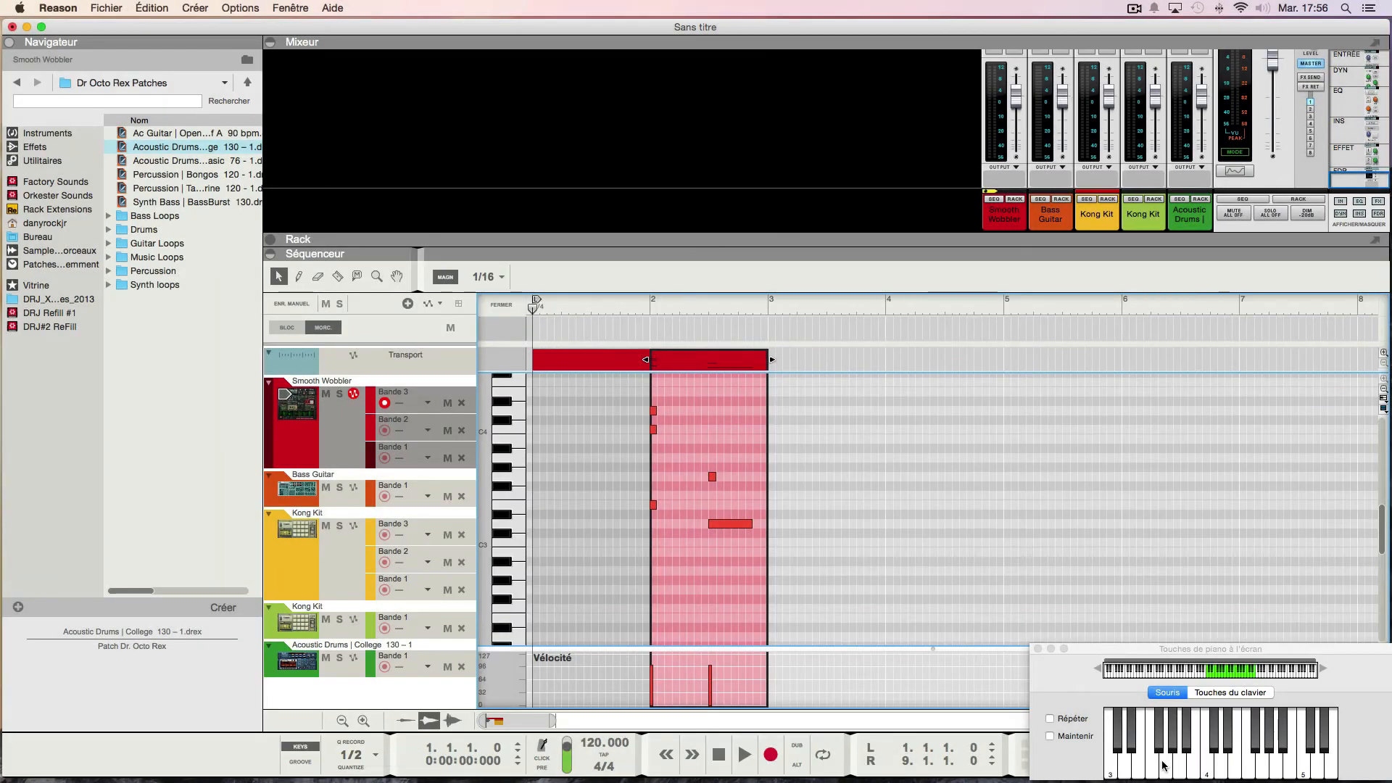
# Step: Play a few notes on the on-screen piano, checking its computer-keyboard mode before returning to mouse mode
pyautogui.click(1250, 763)
pyautogui.click(1209, 761)
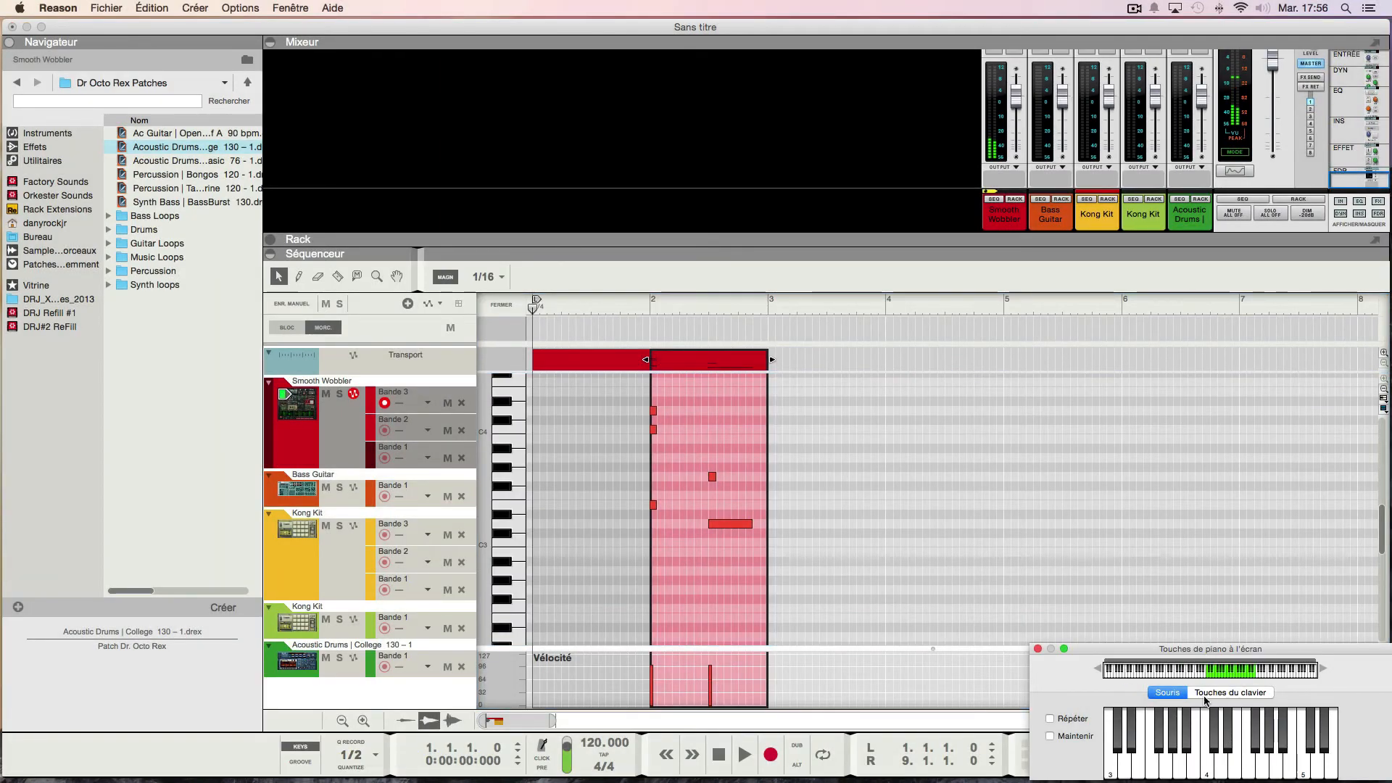
pyautogui.click(1230, 692)
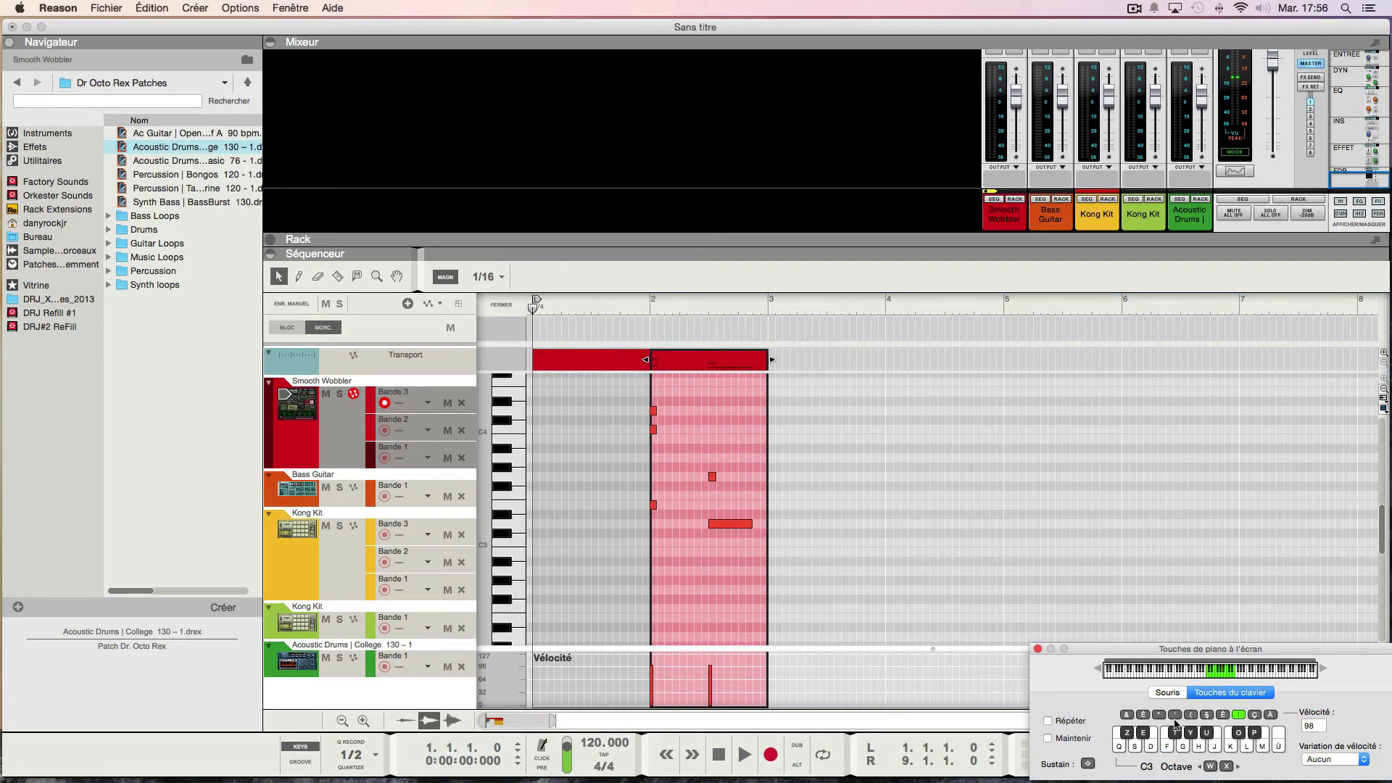
pyautogui.click(1167, 696)
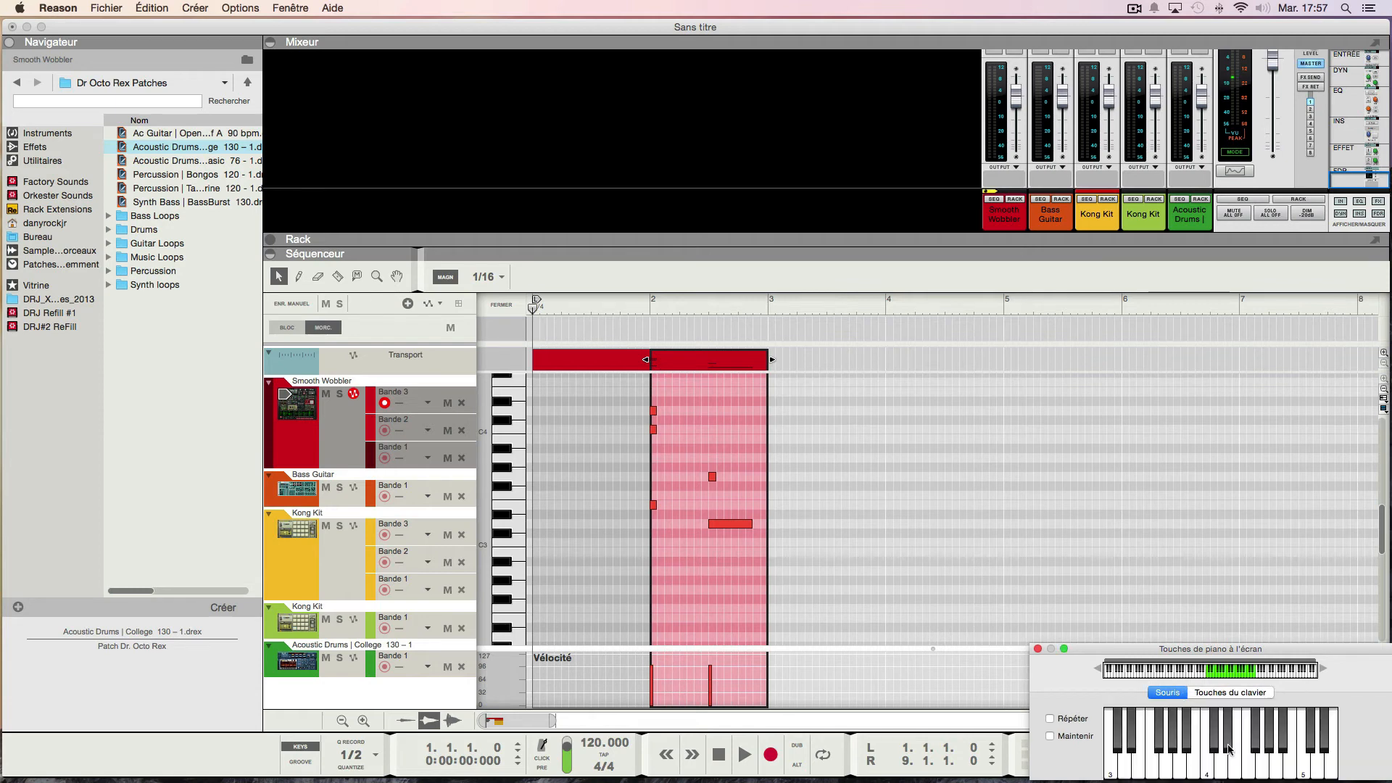
pyautogui.click(1223, 752)
pyautogui.click(1269, 748)
# Step: Try moving the on-screen piano window over the sequencer and toggling its display, and finally hide it
pyautogui.moveTo(1277, 653); pyautogui.dragTo(1019, 339)
pyautogui.click(303, 748)
pyautogui.click(303, 748)
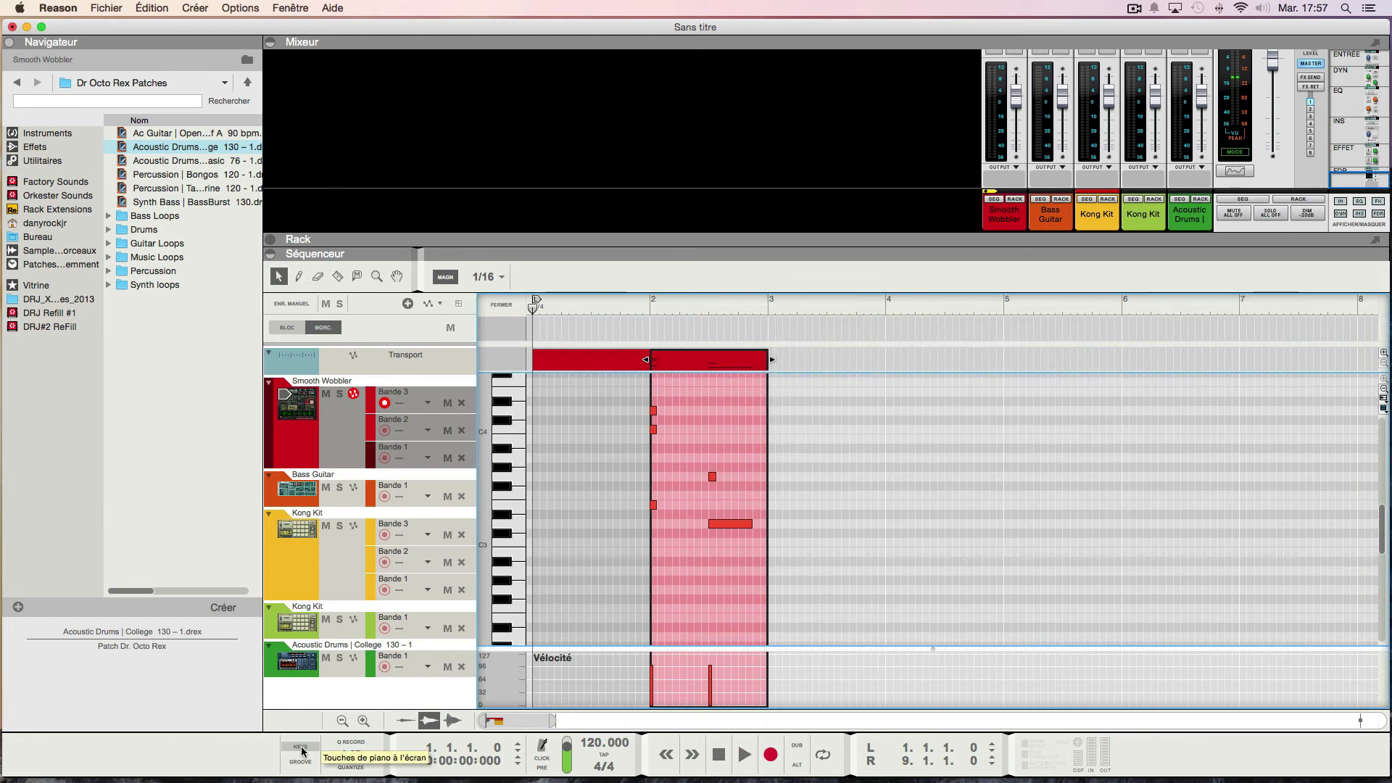
pyautogui.click(303, 748)
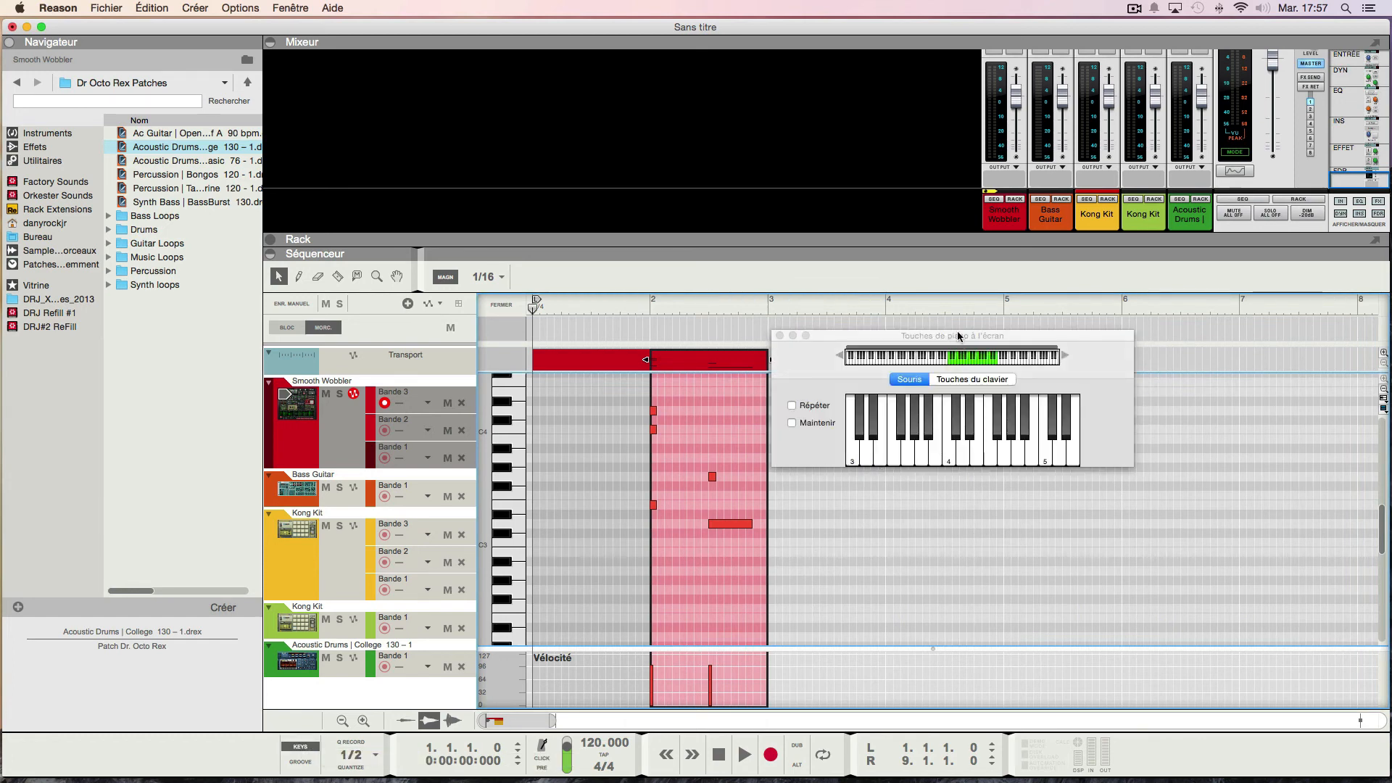
pyautogui.moveTo(957, 331); pyautogui.dragTo(1215, 640)
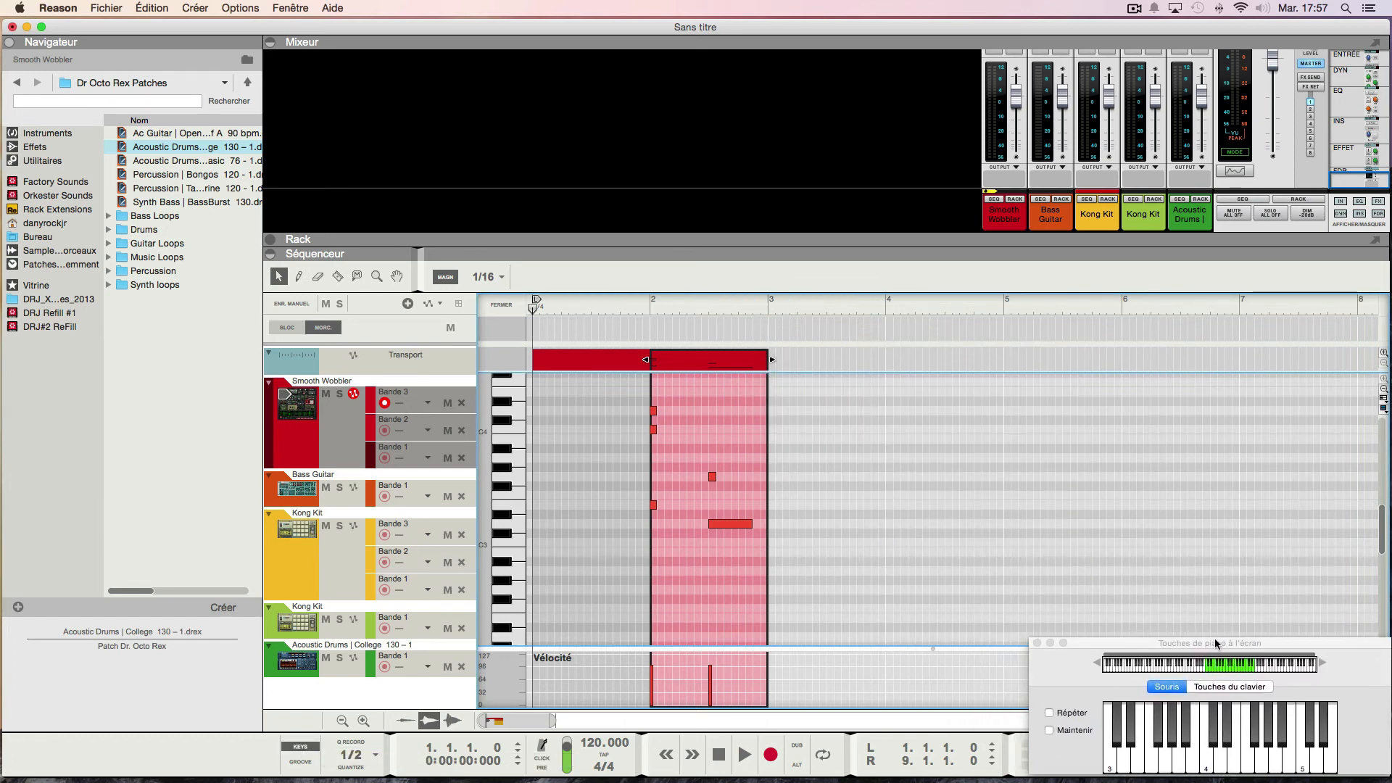
pyautogui.click(313, 753)
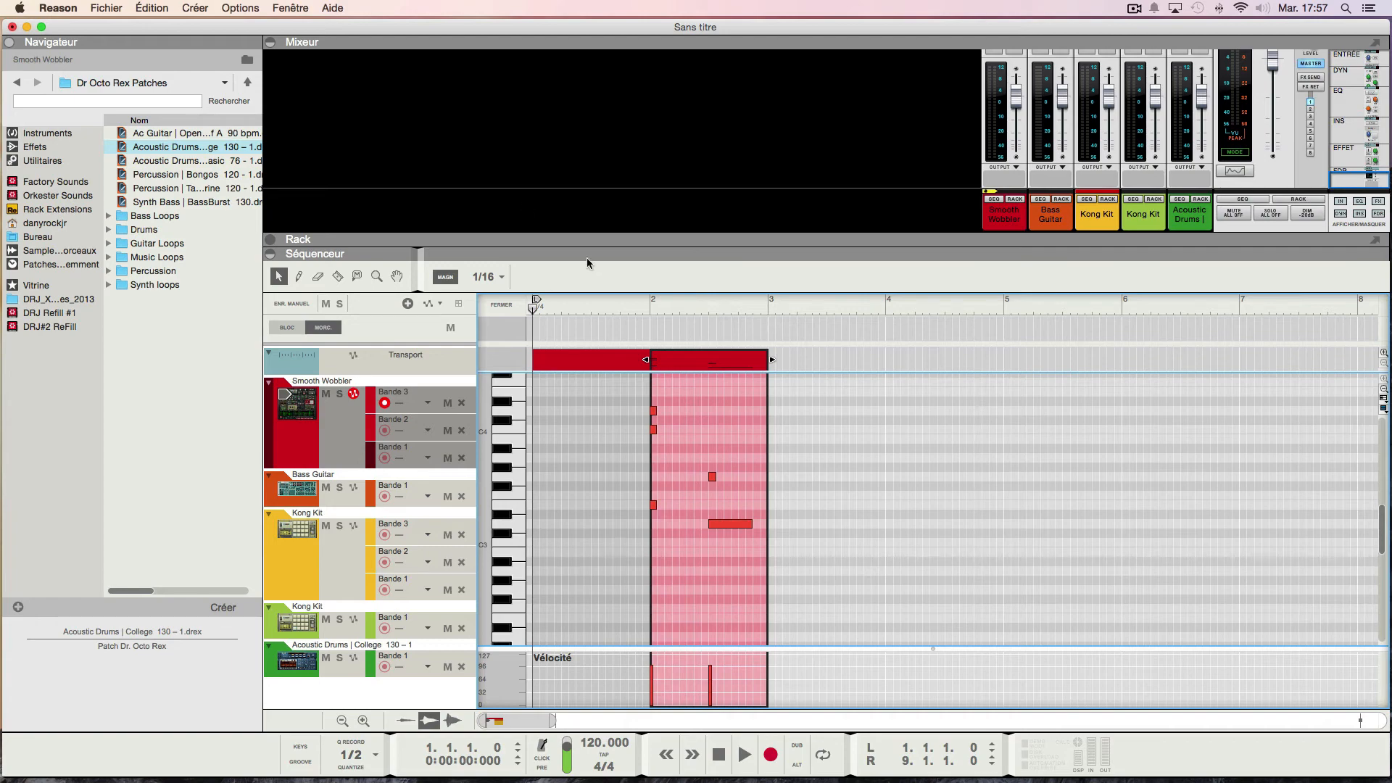
# Step: Hide the sequencer, show the rack, and enlarge the rack area by shrinking the mixer
pyautogui.click(271, 254)
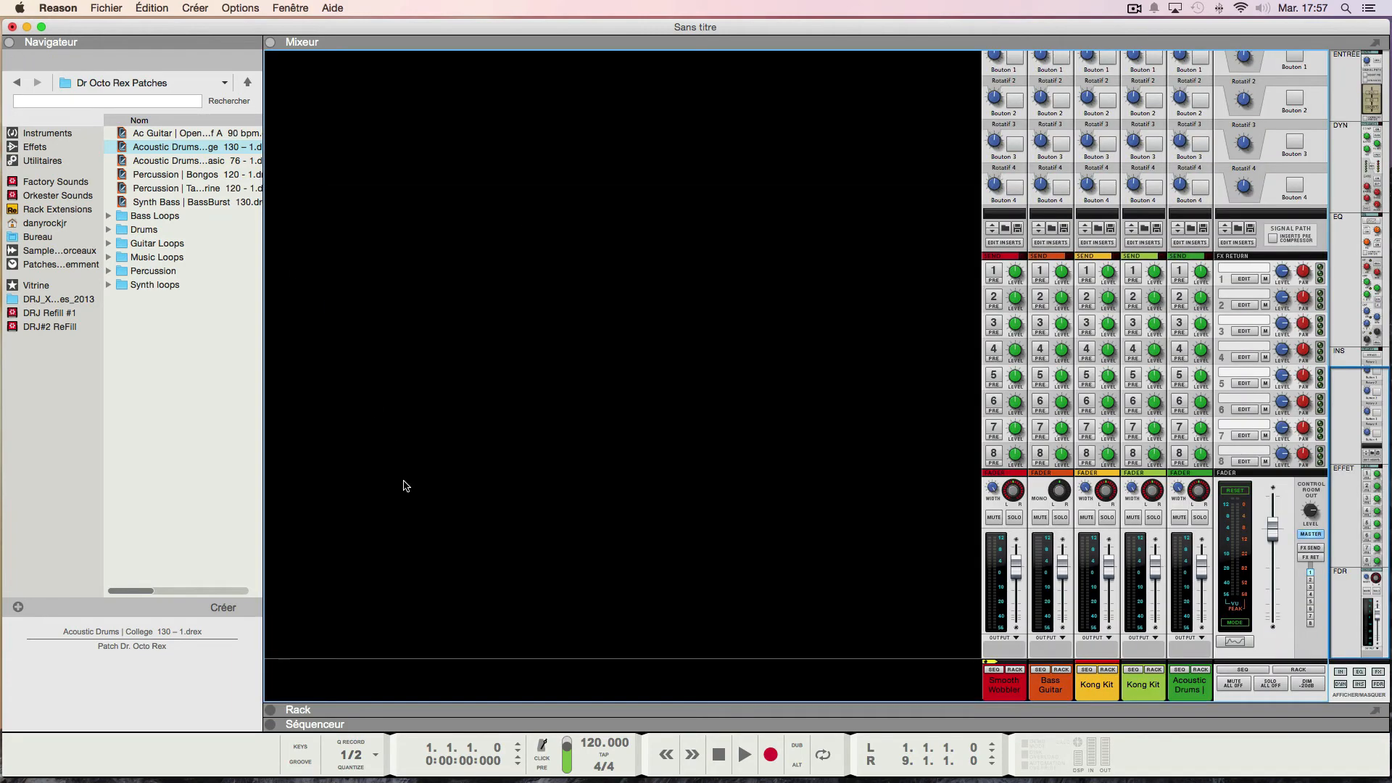
pyautogui.click(273, 710)
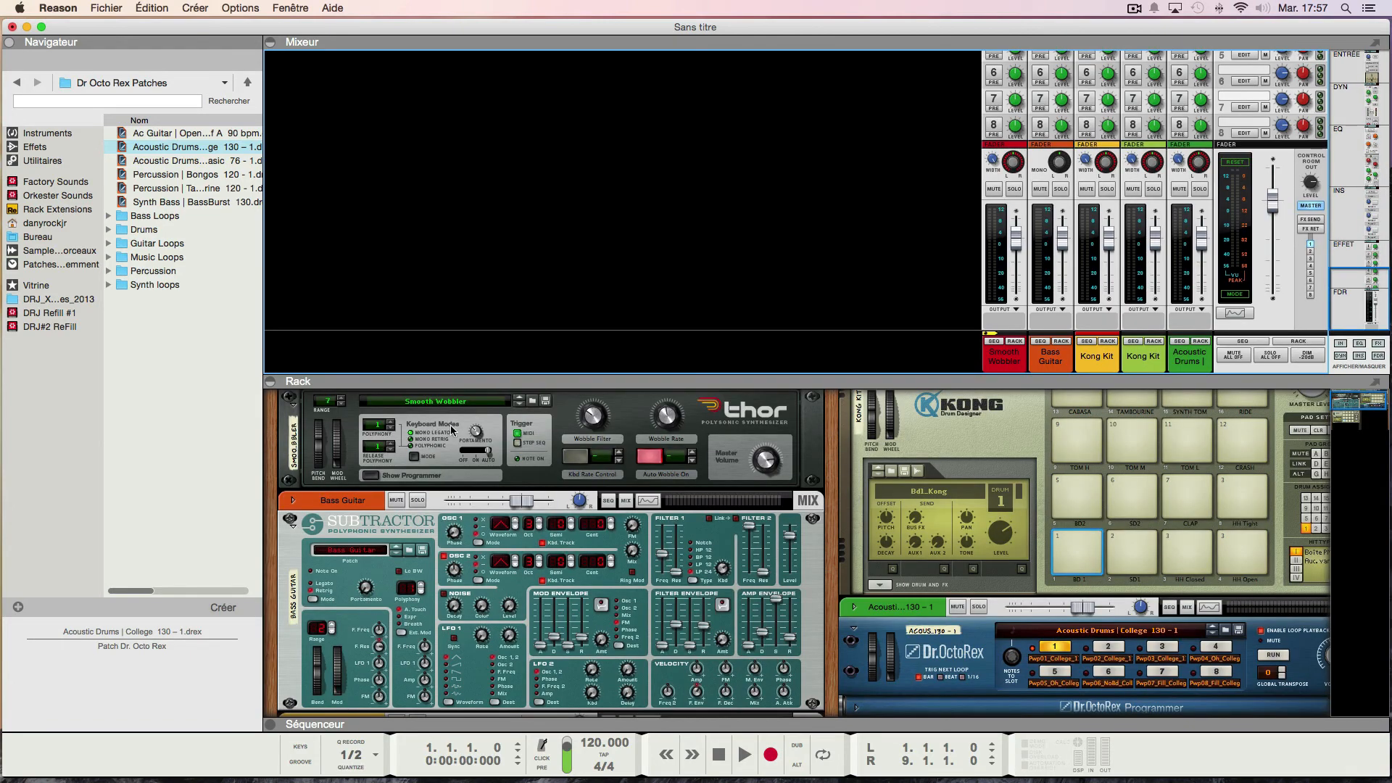
pyautogui.scroll(-3, 637, 440)
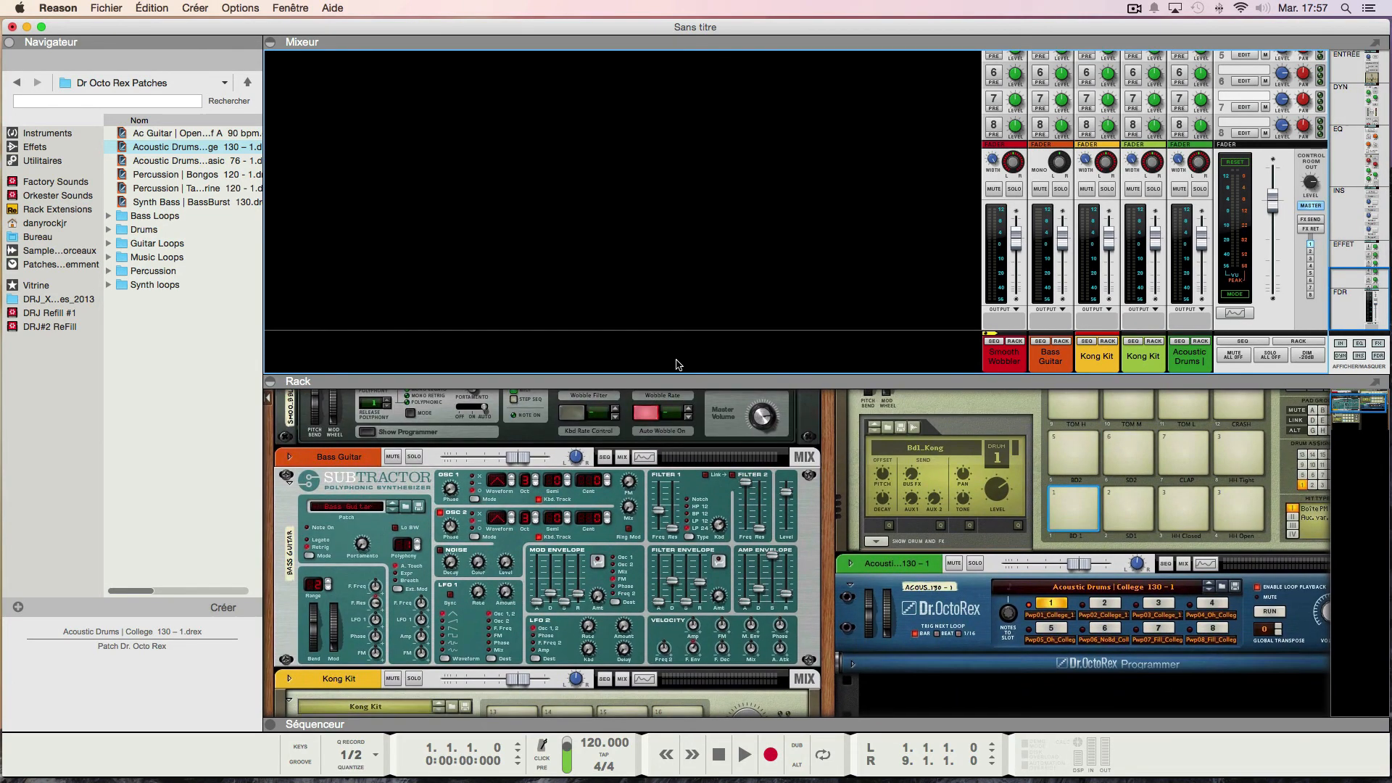
pyautogui.moveTo(673, 376); pyautogui.dragTo(655, 134)
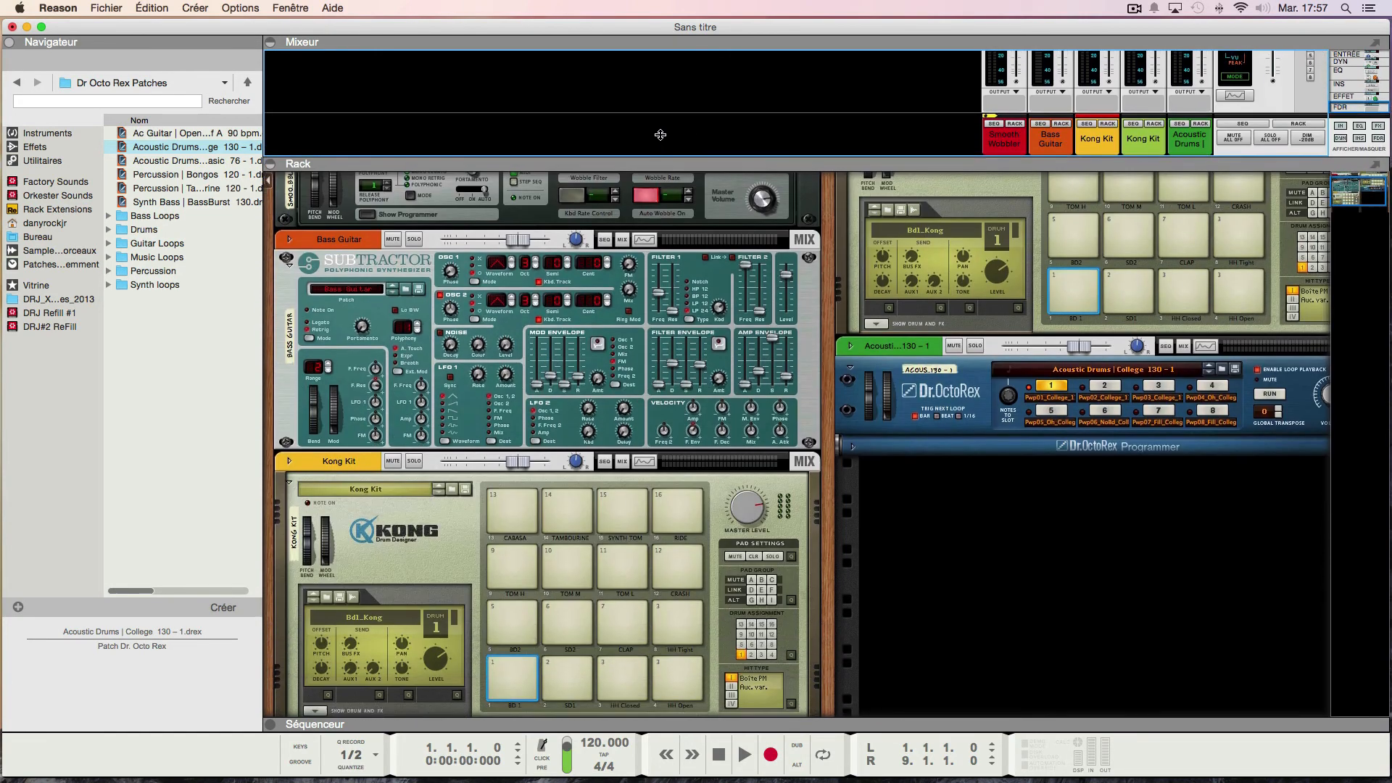
# Step: Delete the Smooth Wobbler, Bass Guitar and Kong Kit devices from the first rack column
pyautogui.click(934, 540)
pyautogui.press('super+a')
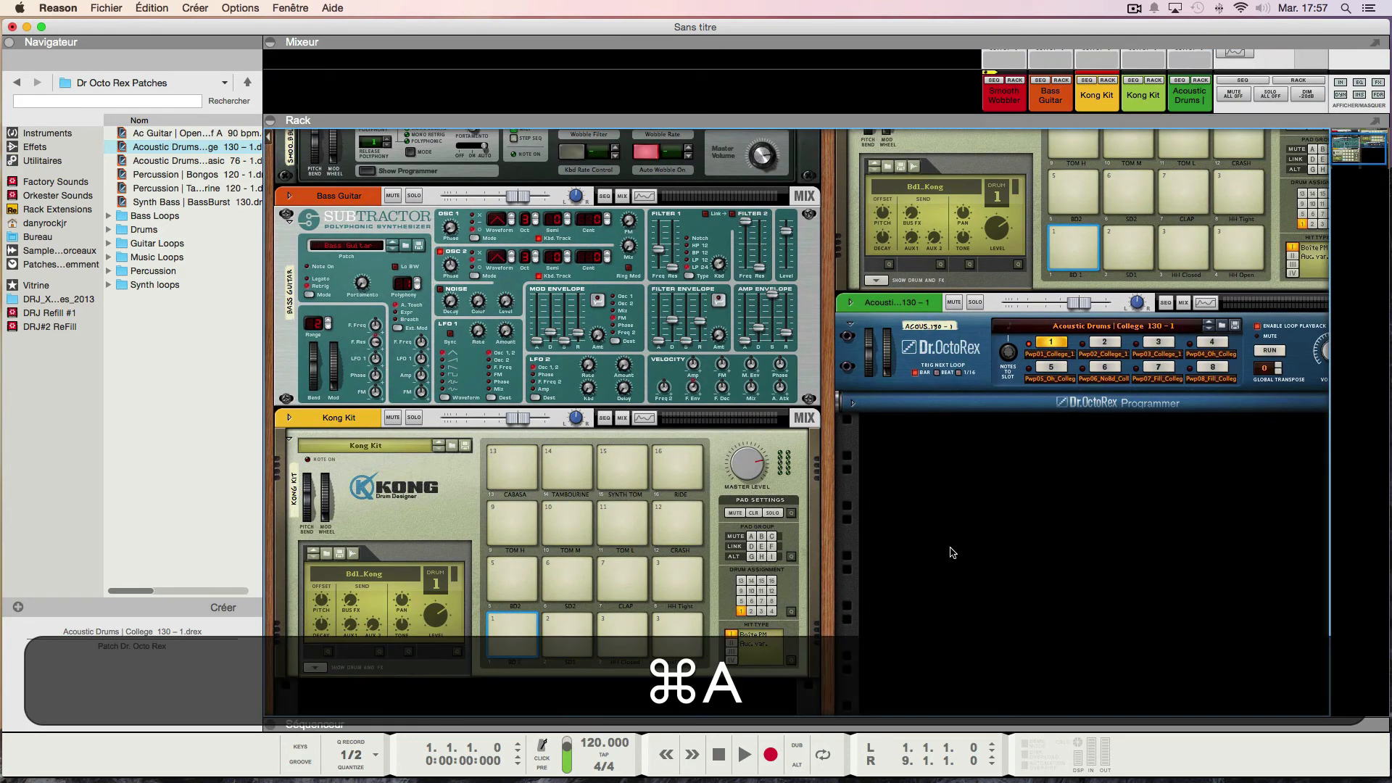
pyautogui.scroll(5, 717, 209)
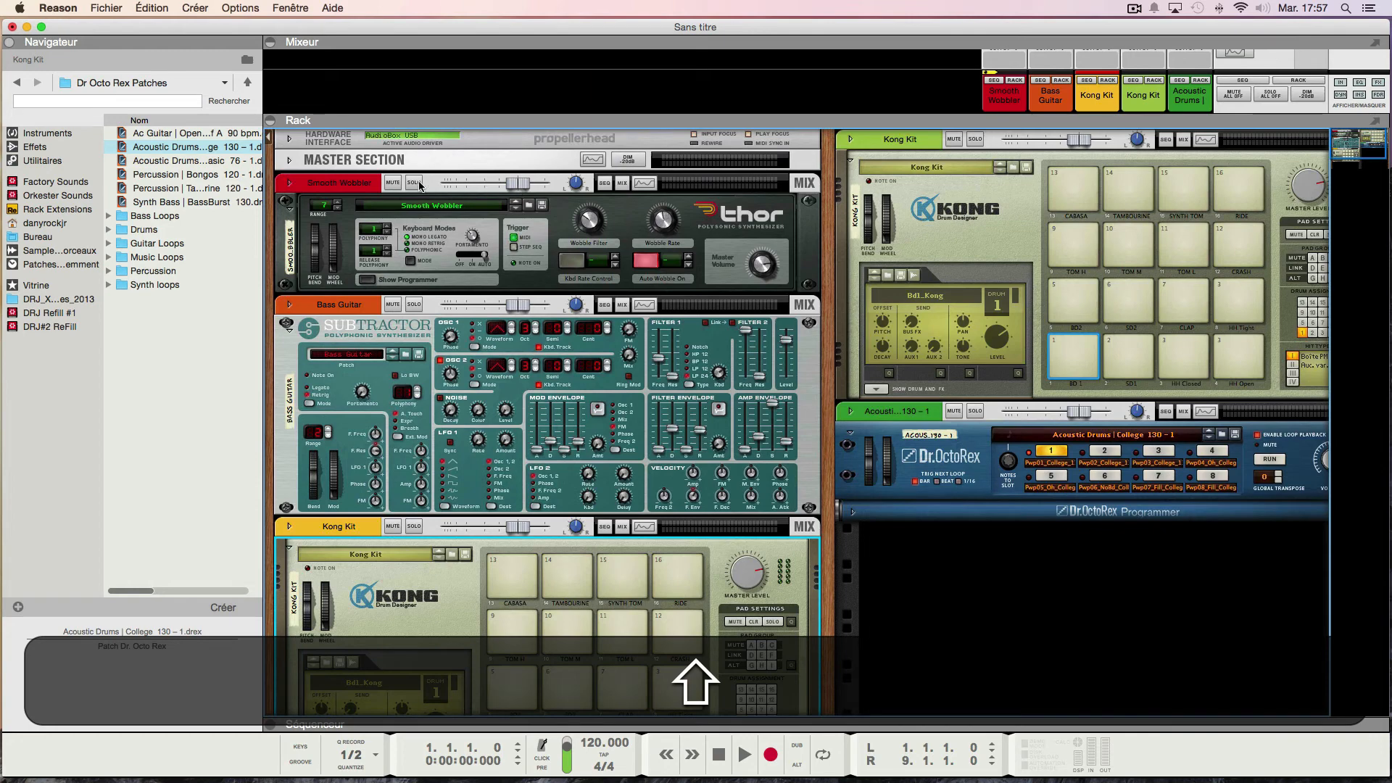
pyautogui.hotkey('shift', 'BackSpace')
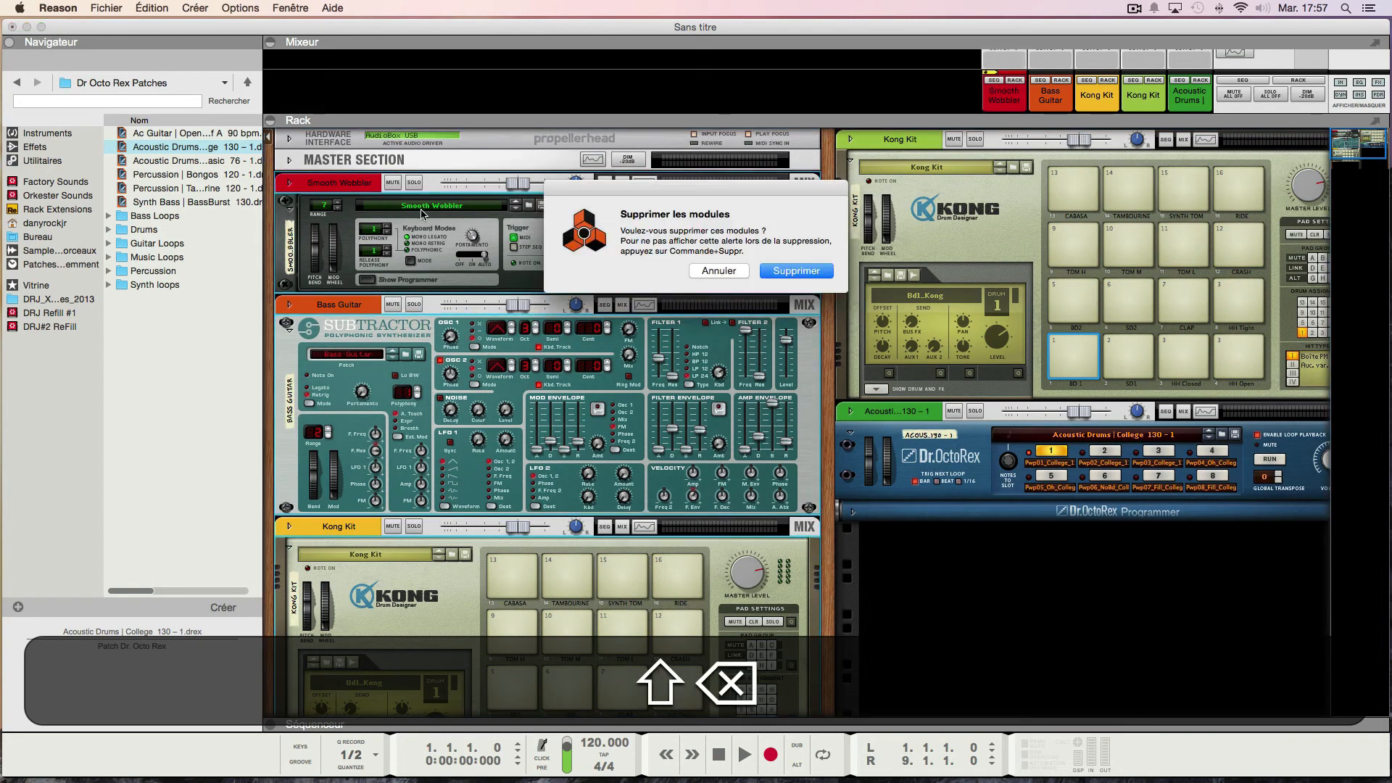
pyautogui.press('Return')
# Step: Delete the remaining Kong Kit and the Acoustic Drums Dr. Octo Rex from the second rack column
pyautogui.click(933, 426)
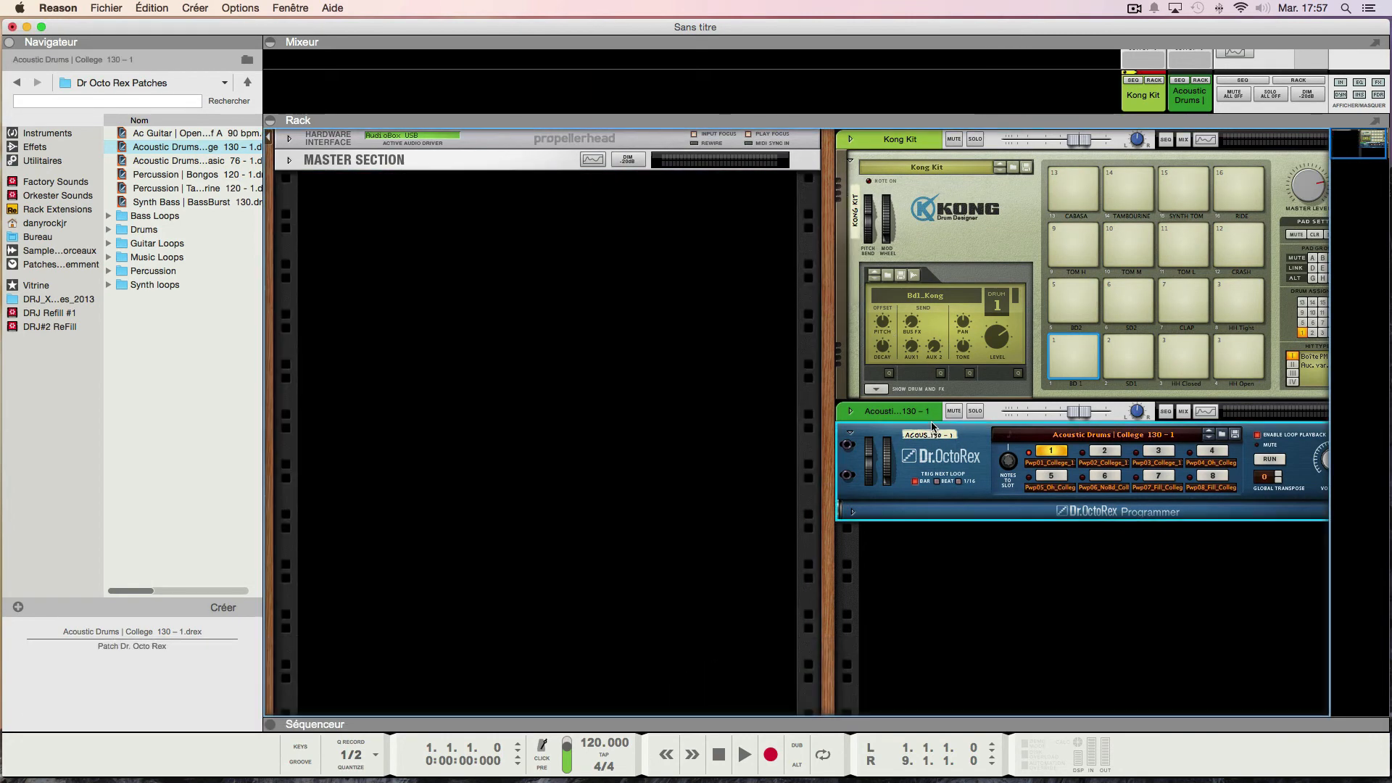
pyautogui.keyDown('shift'); pyautogui.click(884, 137); pyautogui.keyUp('shift')
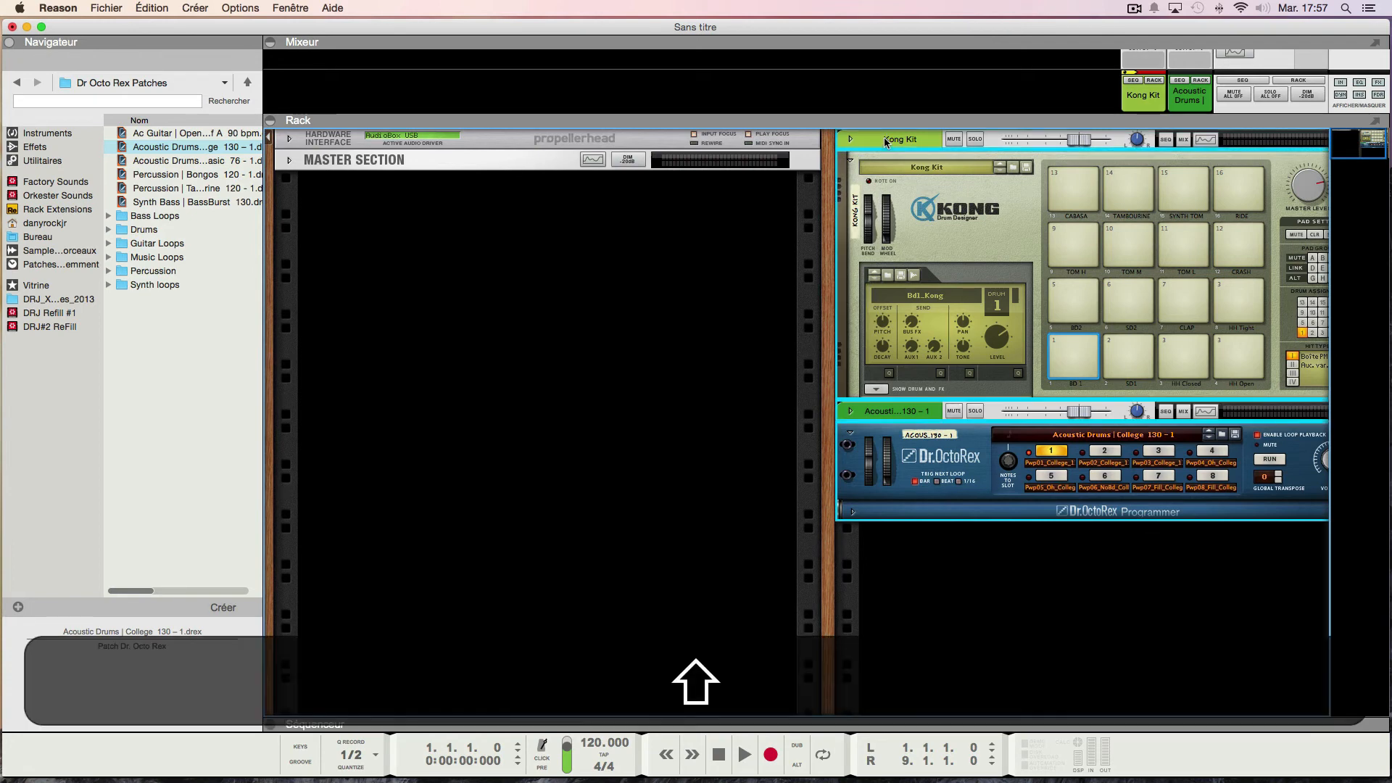
pyautogui.hotkey('shift', 'BackSpace')
pyautogui.press('Return')
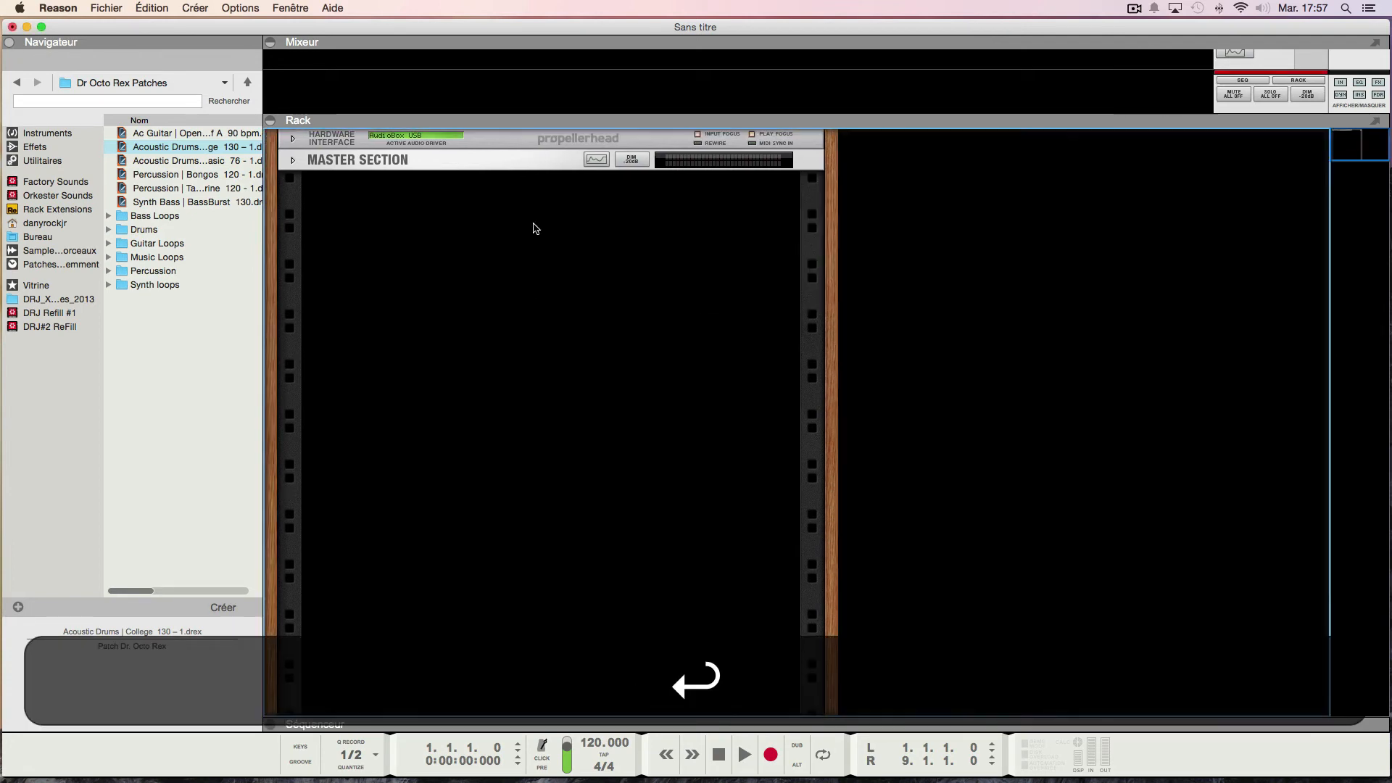
# Step: Search the browser for "guitar", first within Instruments and again within the Reason Factory Sound Bank
pyautogui.click(44, 133)
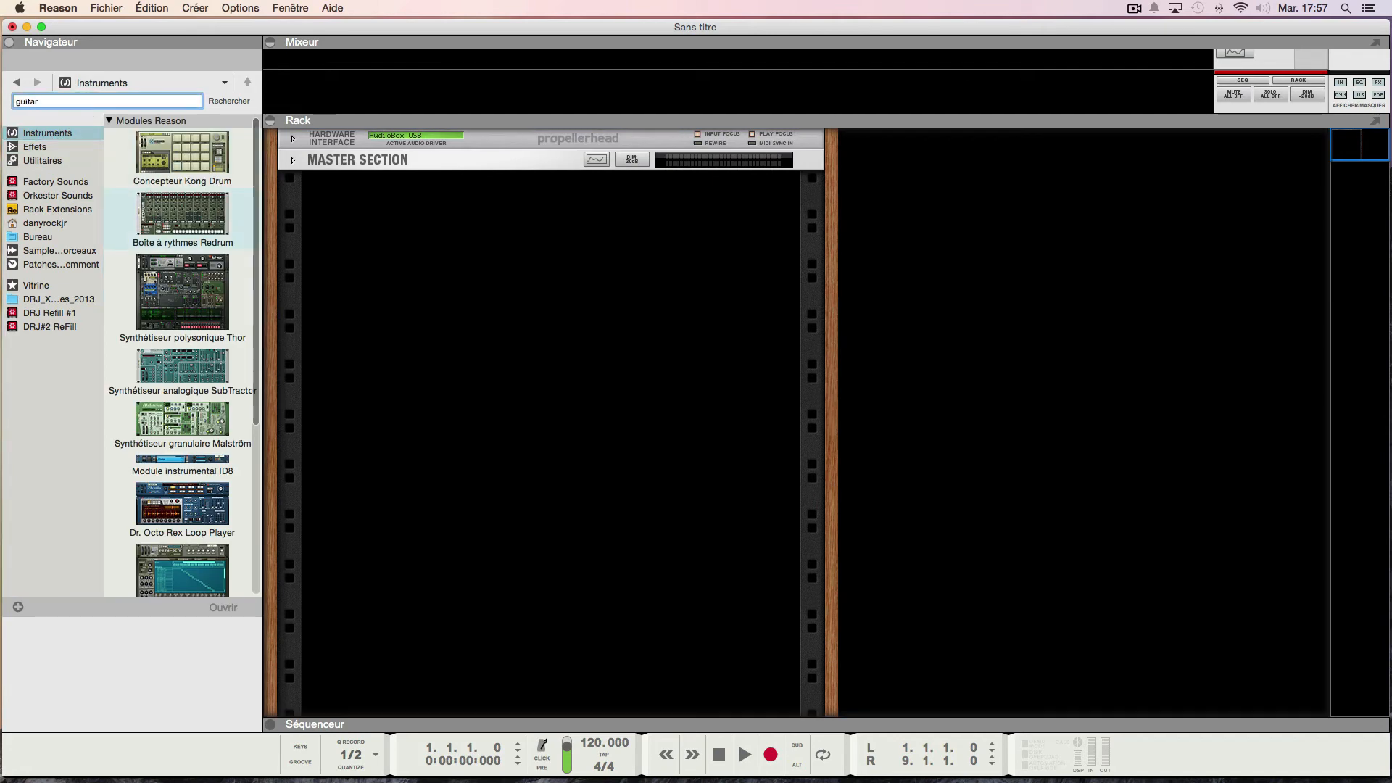
pyautogui.press('Return')
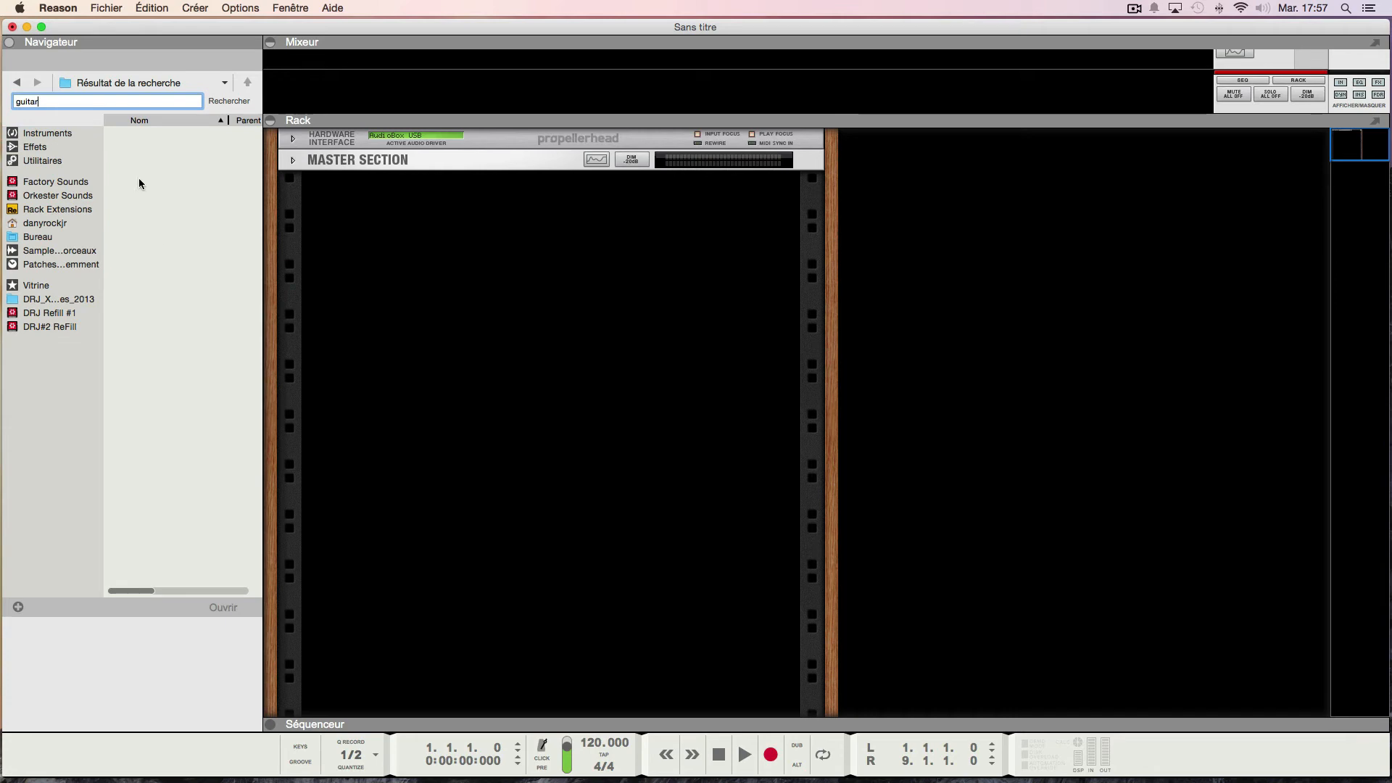
pyautogui.click(52, 182)
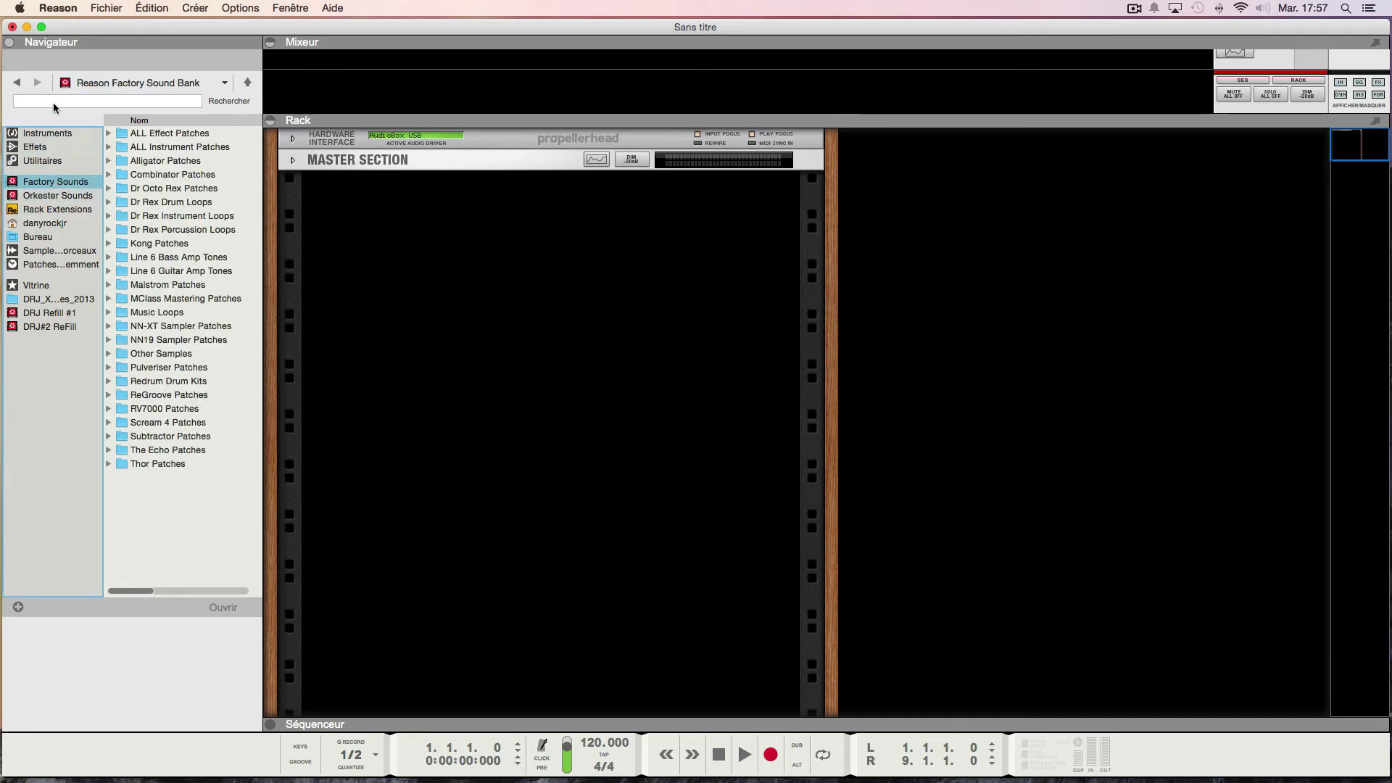
pyautogui.click(53, 104)
pyautogui.write('guitar')
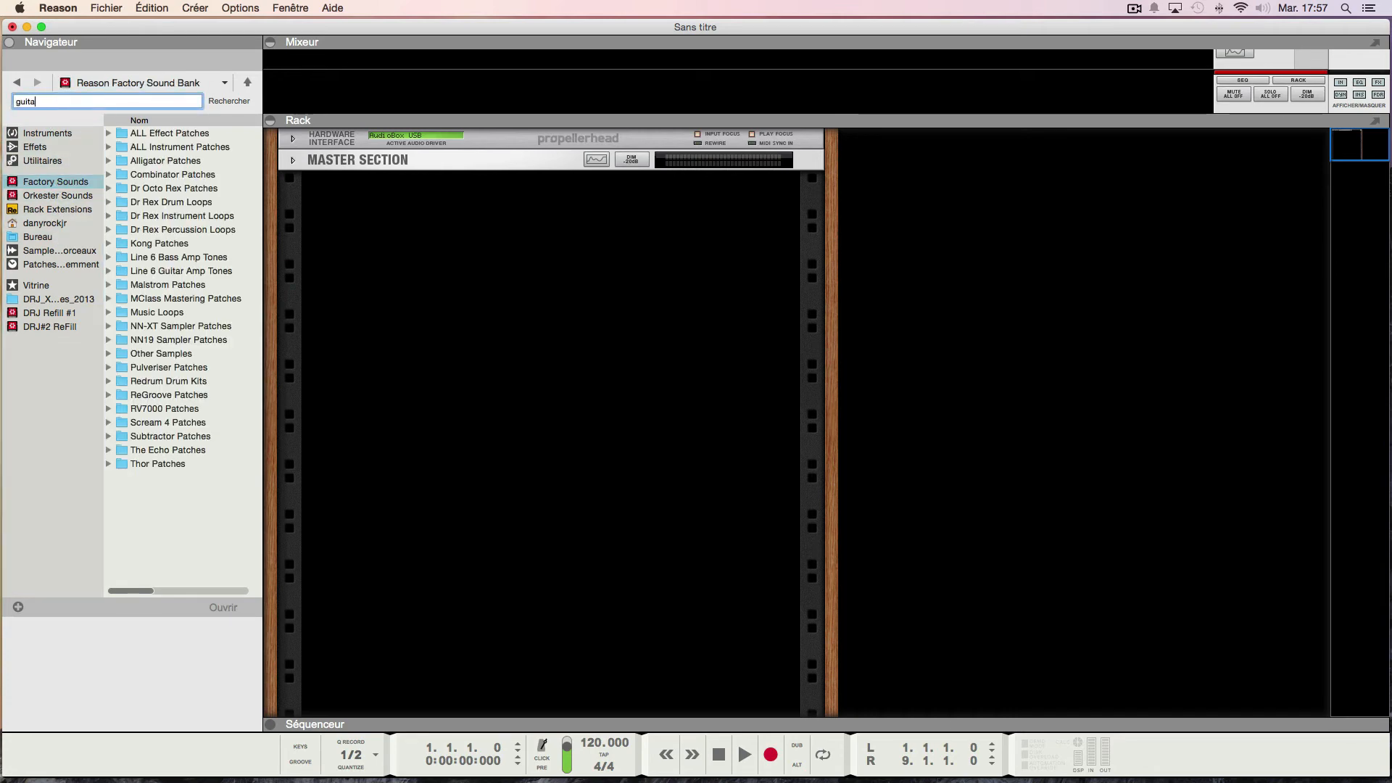
pyautogui.click(229, 101)
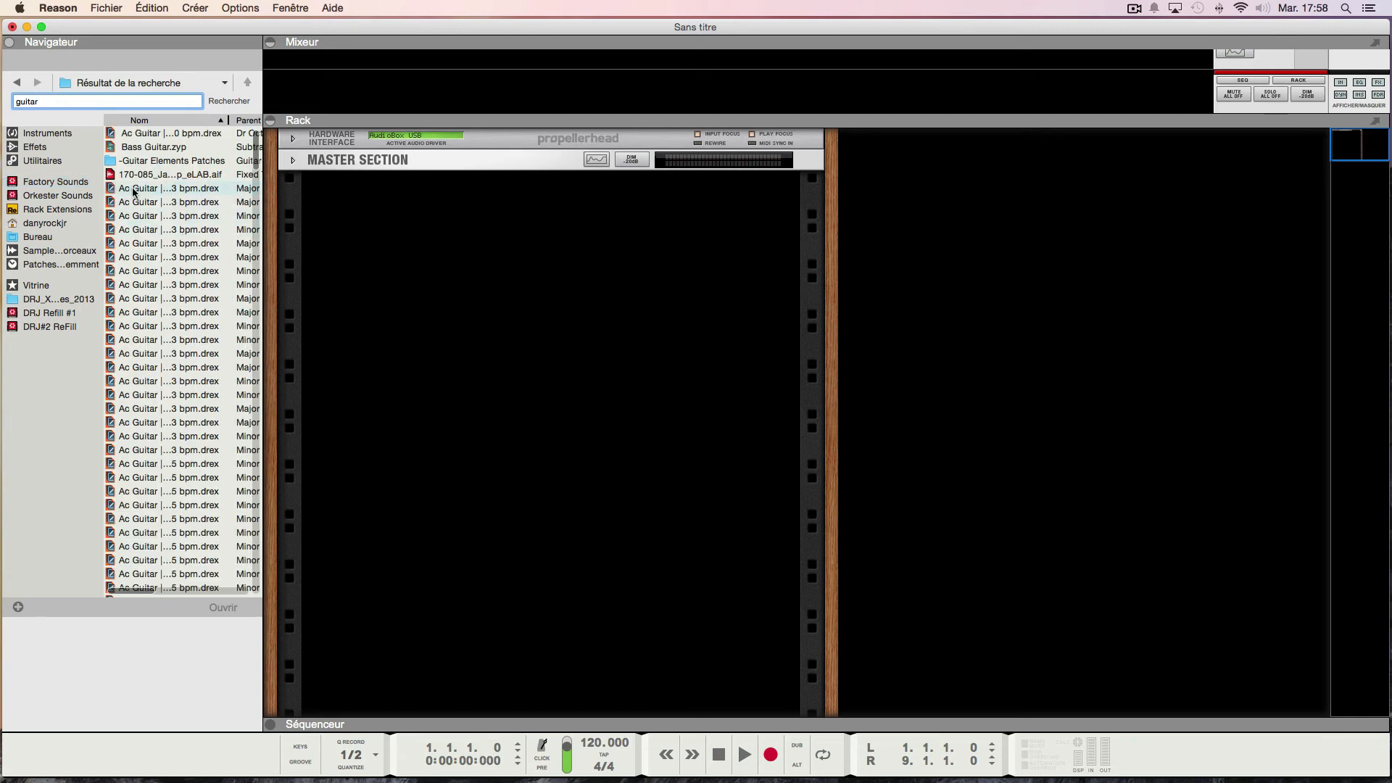
# Step: Create a Dr. Octo Rex from the patch "Ac Guitar | 6/8 Strums Key of A 93 bpm" and briefly run its loop
pyautogui.click(134, 189)
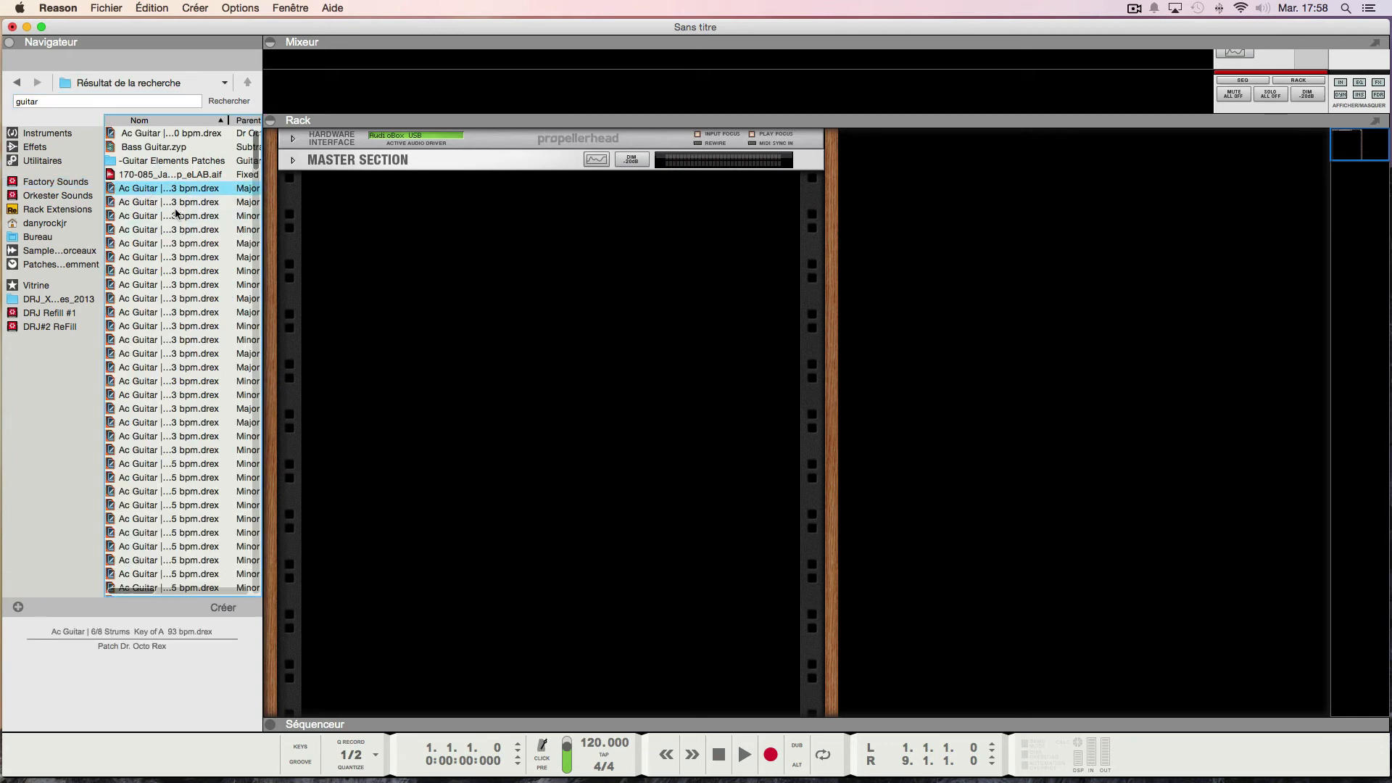
pyautogui.press('Return')
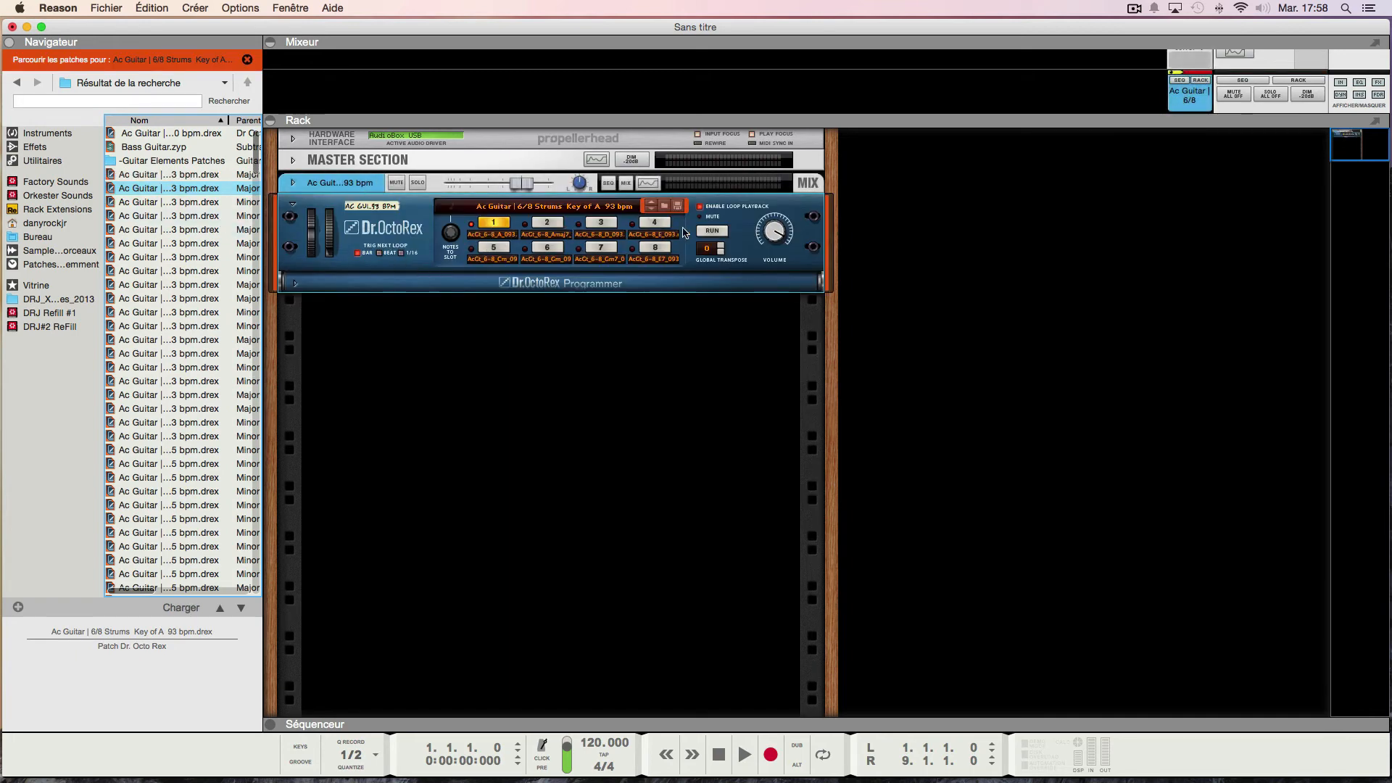
pyautogui.click(709, 231)
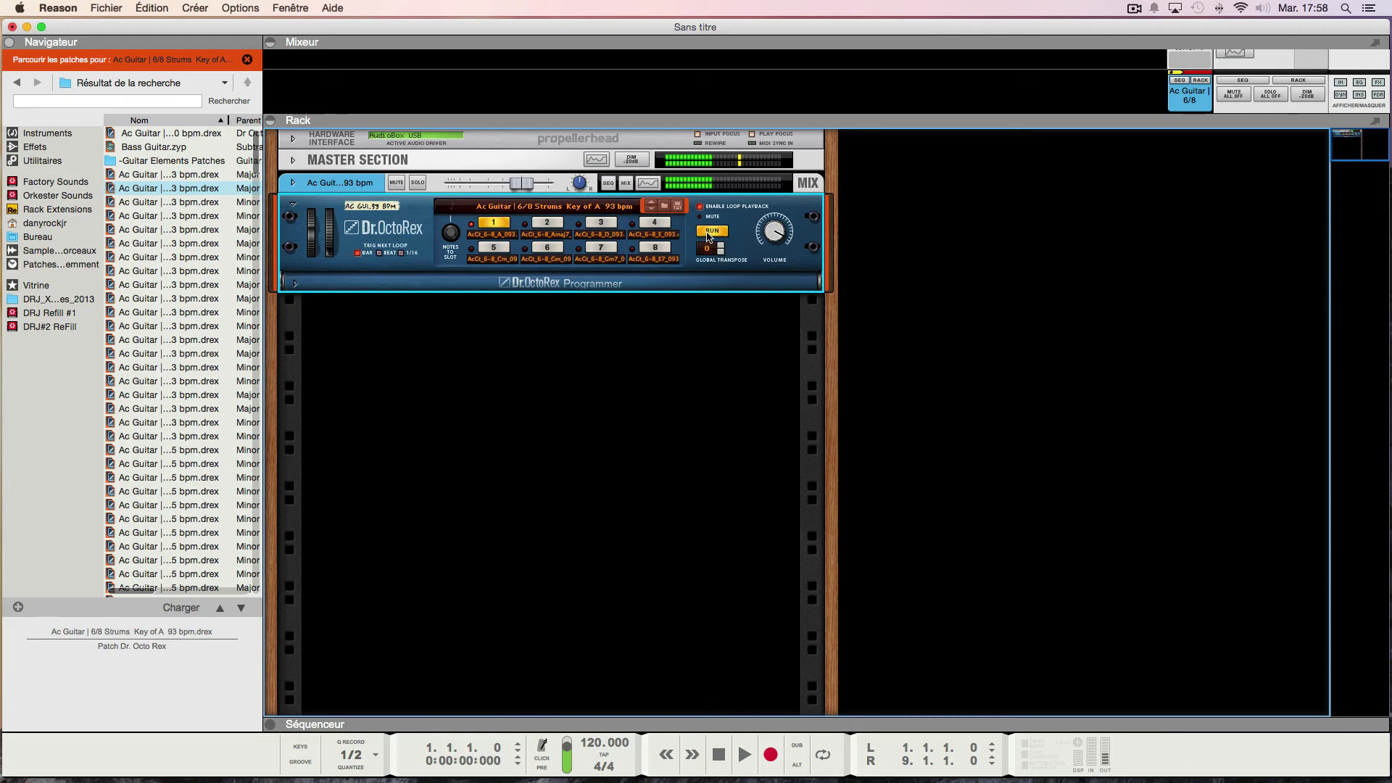
pyautogui.click(709, 232)
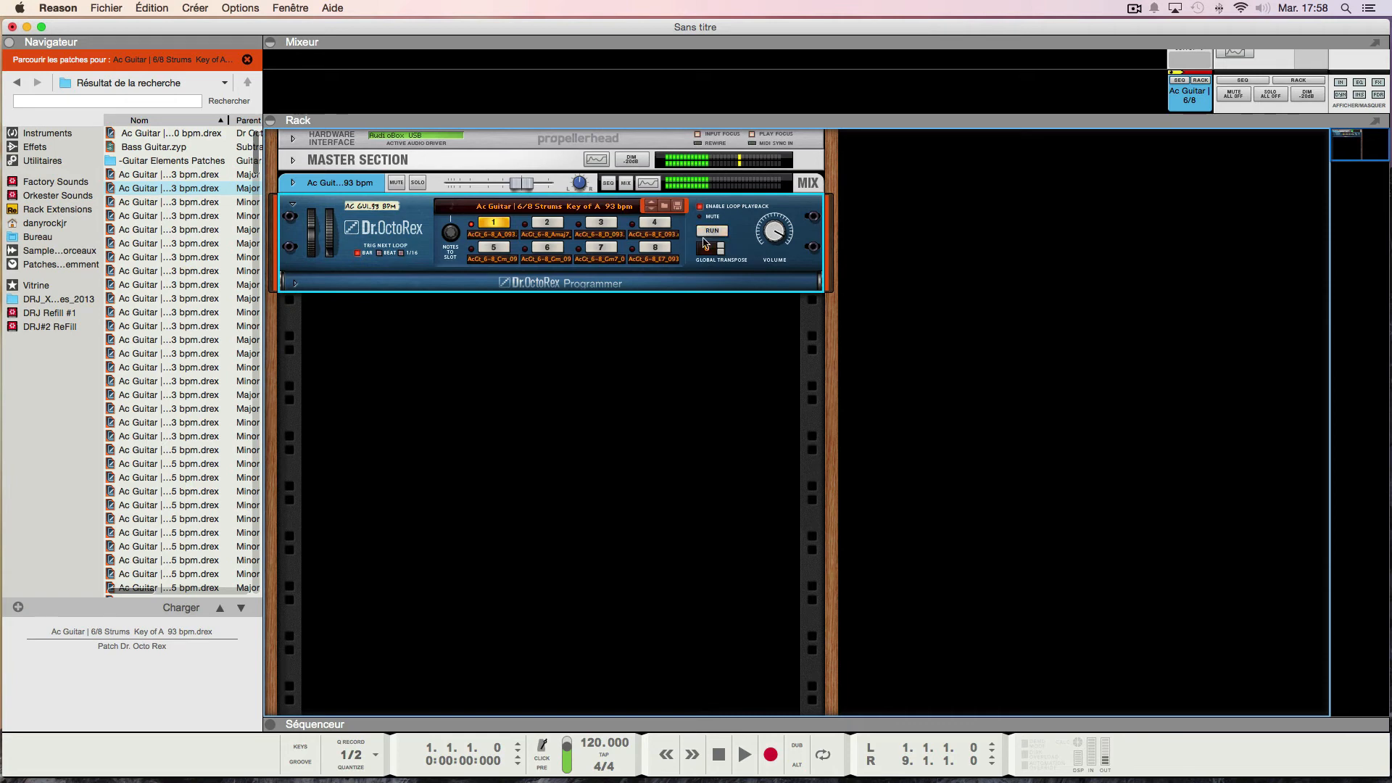
# Step: Look through the utility devices available in the browser
pyautogui.click(41, 161)
pyautogui.scroll(-5, 187, 246)
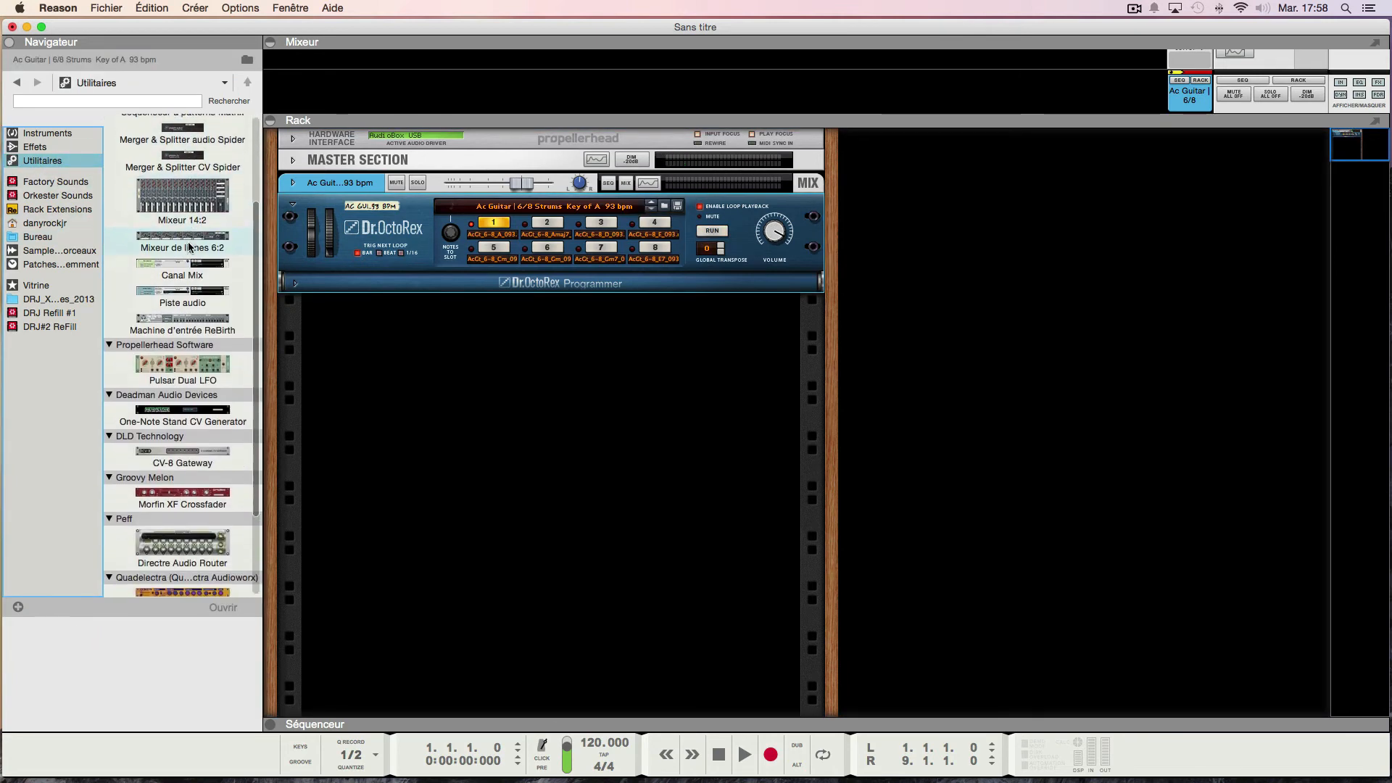
pyautogui.scroll(-4, 190, 247)
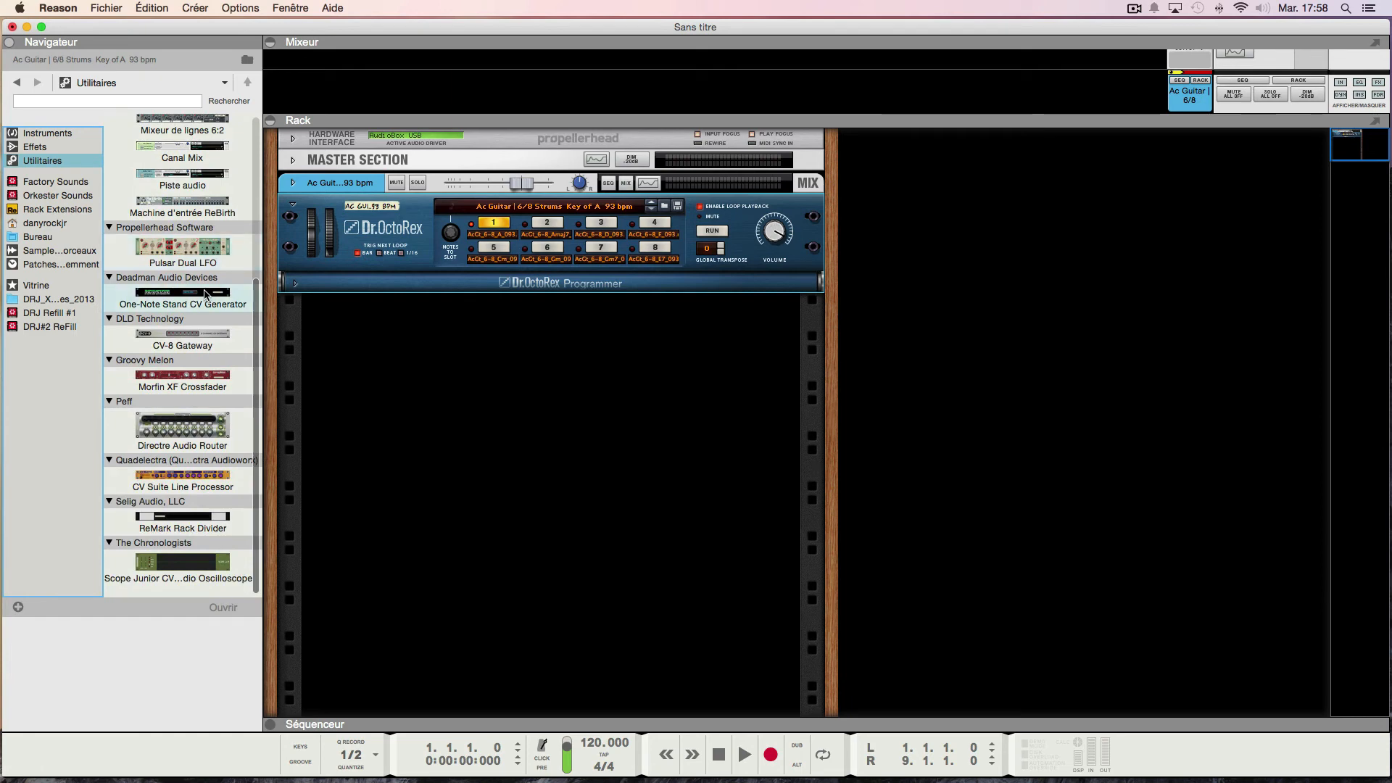
pyautogui.scroll(8, 196, 292)
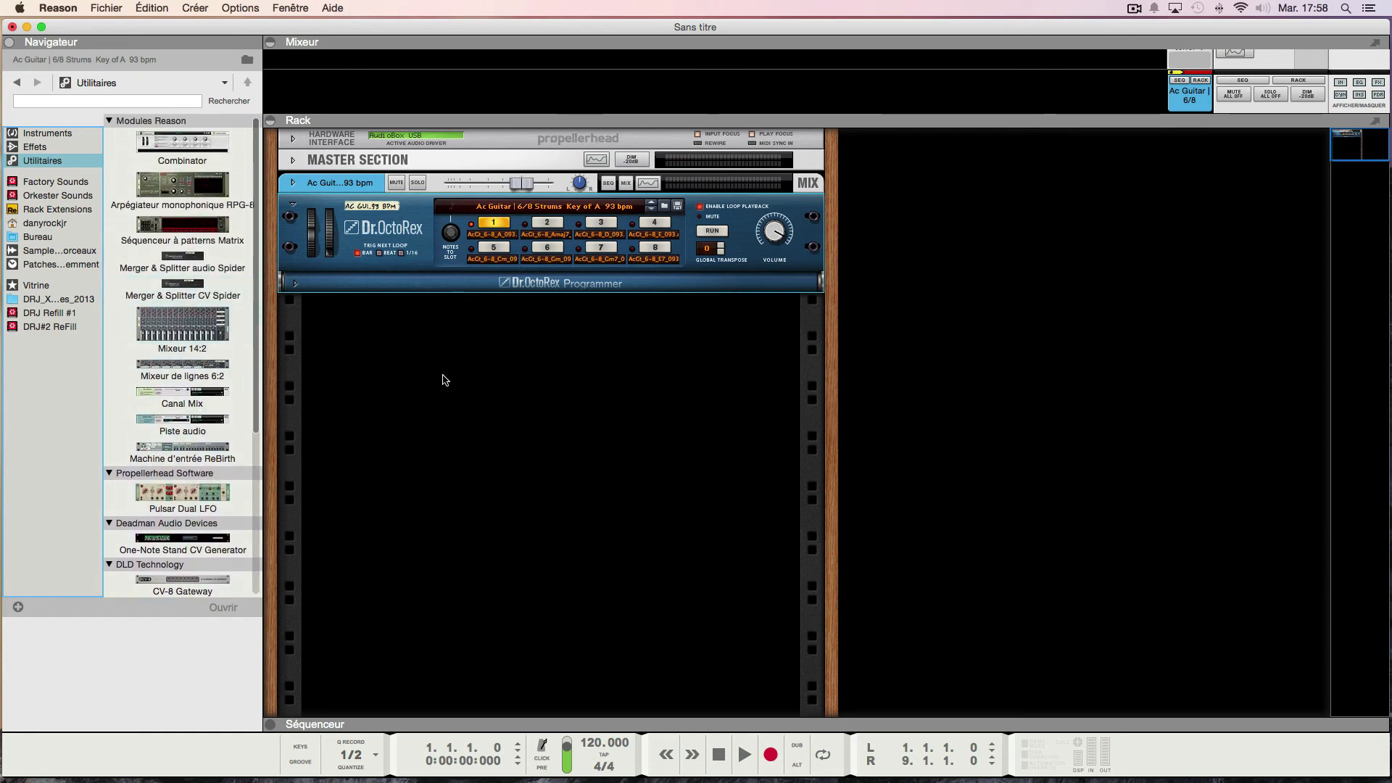
pyautogui.rightClick(488, 379)
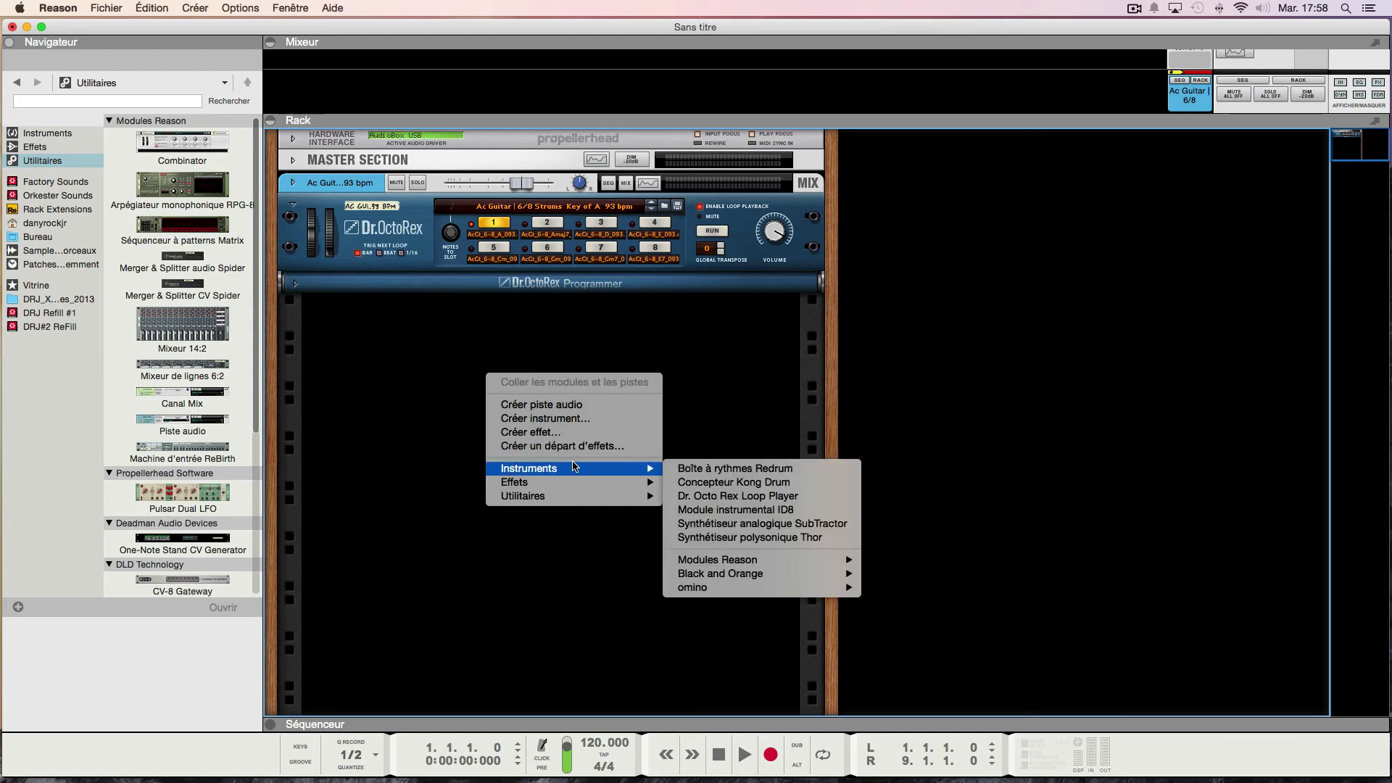
pyautogui.moveTo(584, 482)
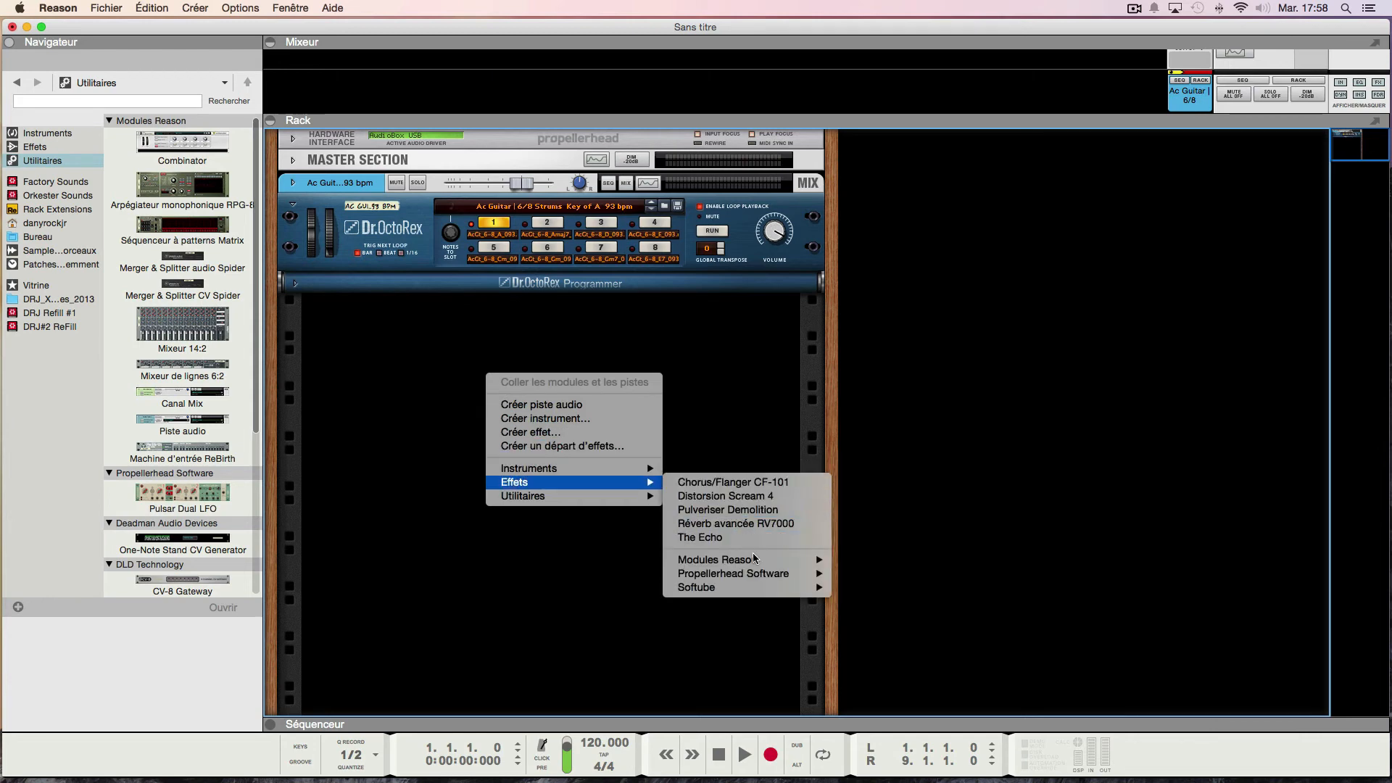
pyautogui.moveTo(754, 560)
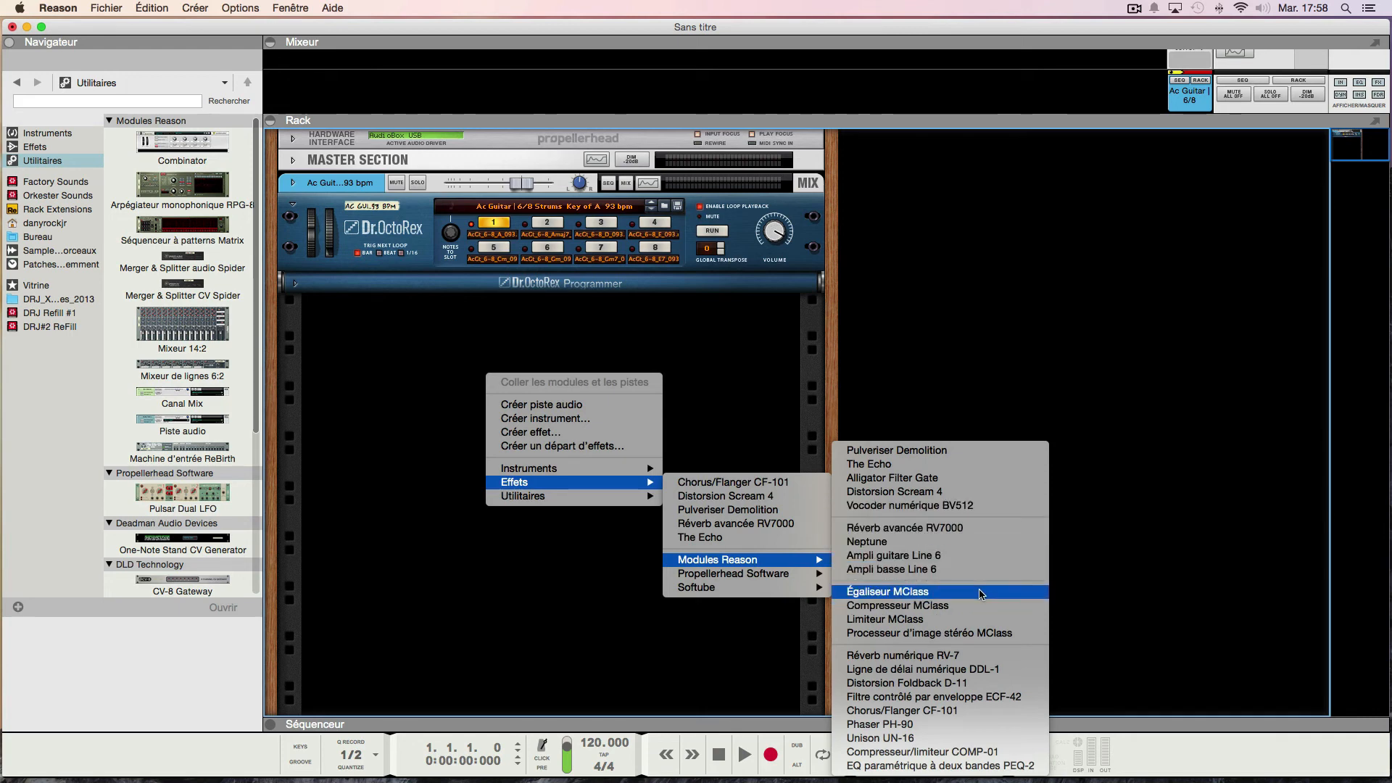
pyautogui.moveTo(807, 588)
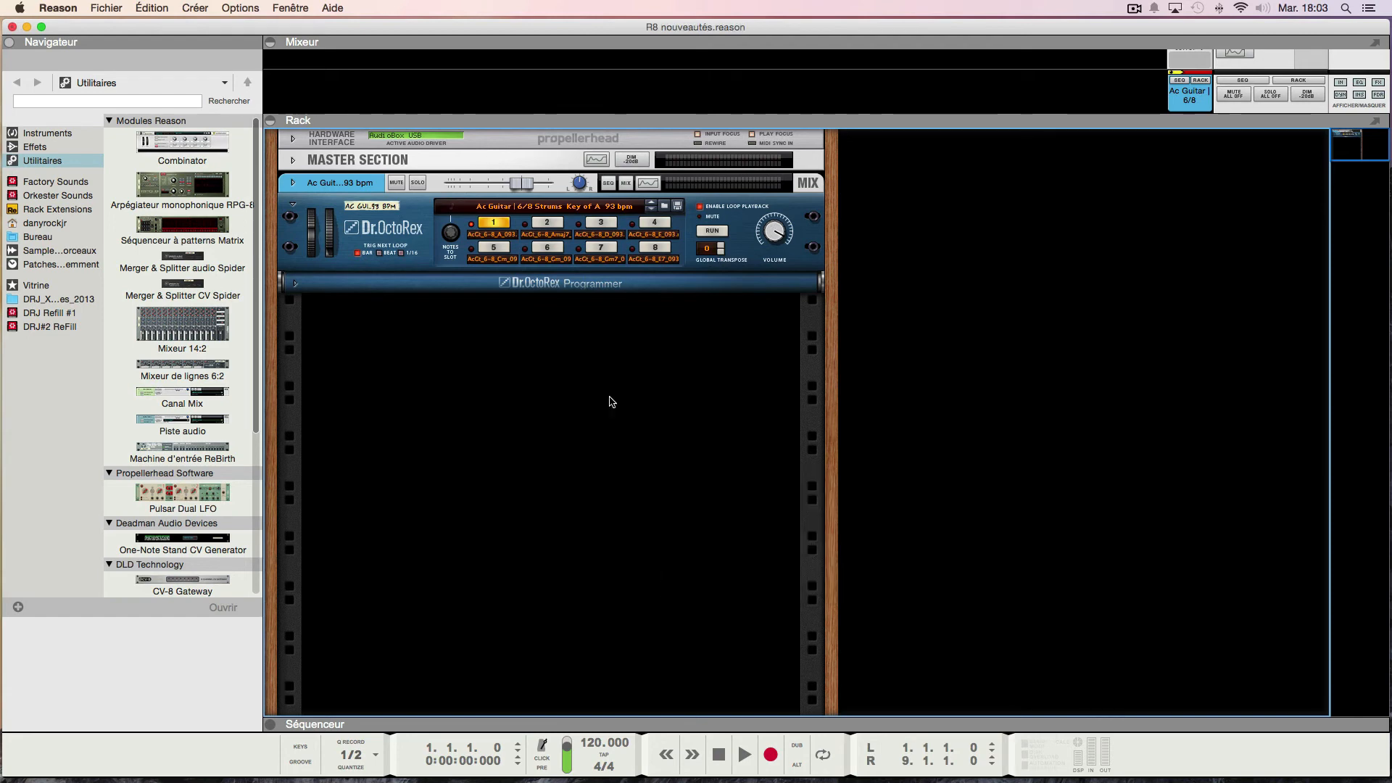
# Step: Add a Propellerhead Software Softube Amp effect below the Dr. Octo Rex in the rack
pyautogui.rightClick(558, 350)
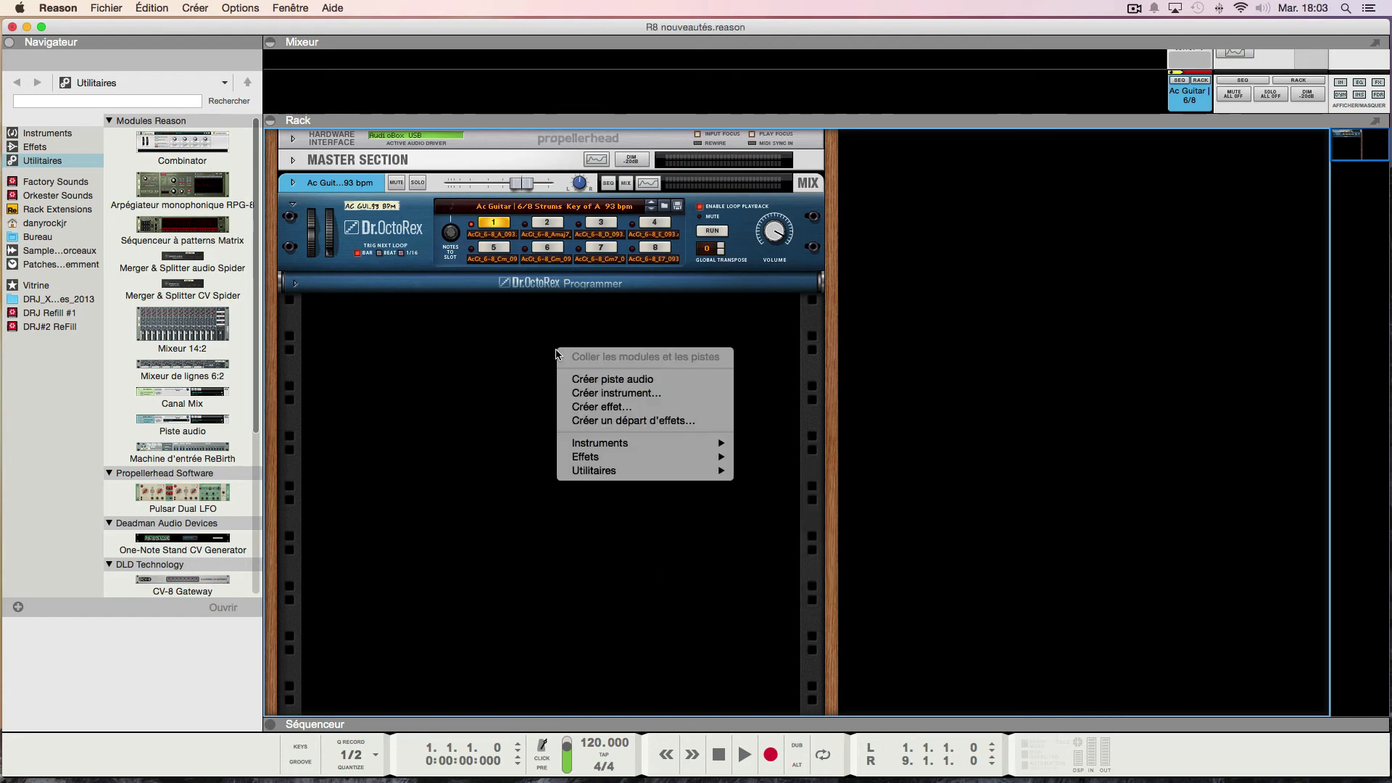
pyautogui.moveTo(604, 444)
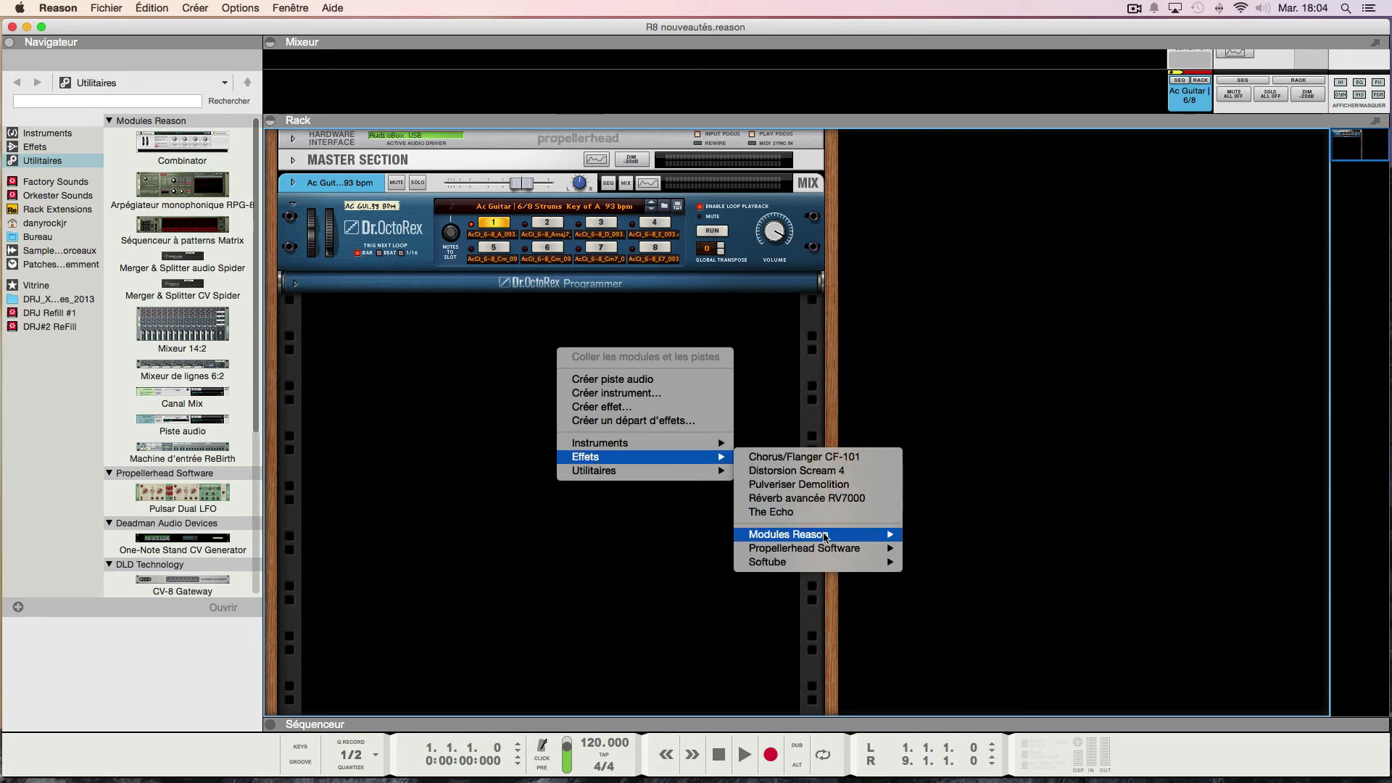
pyautogui.moveTo(833, 551)
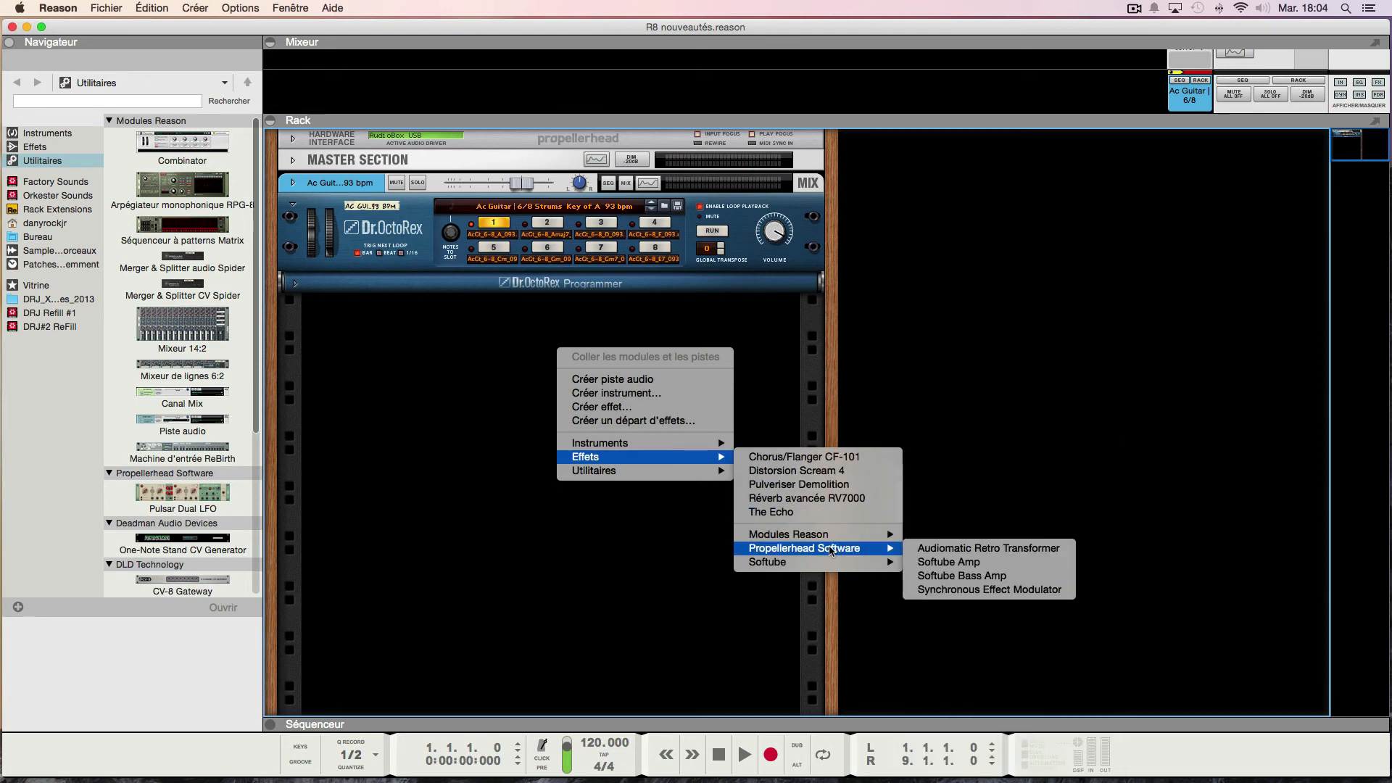
pyautogui.click(1012, 569)
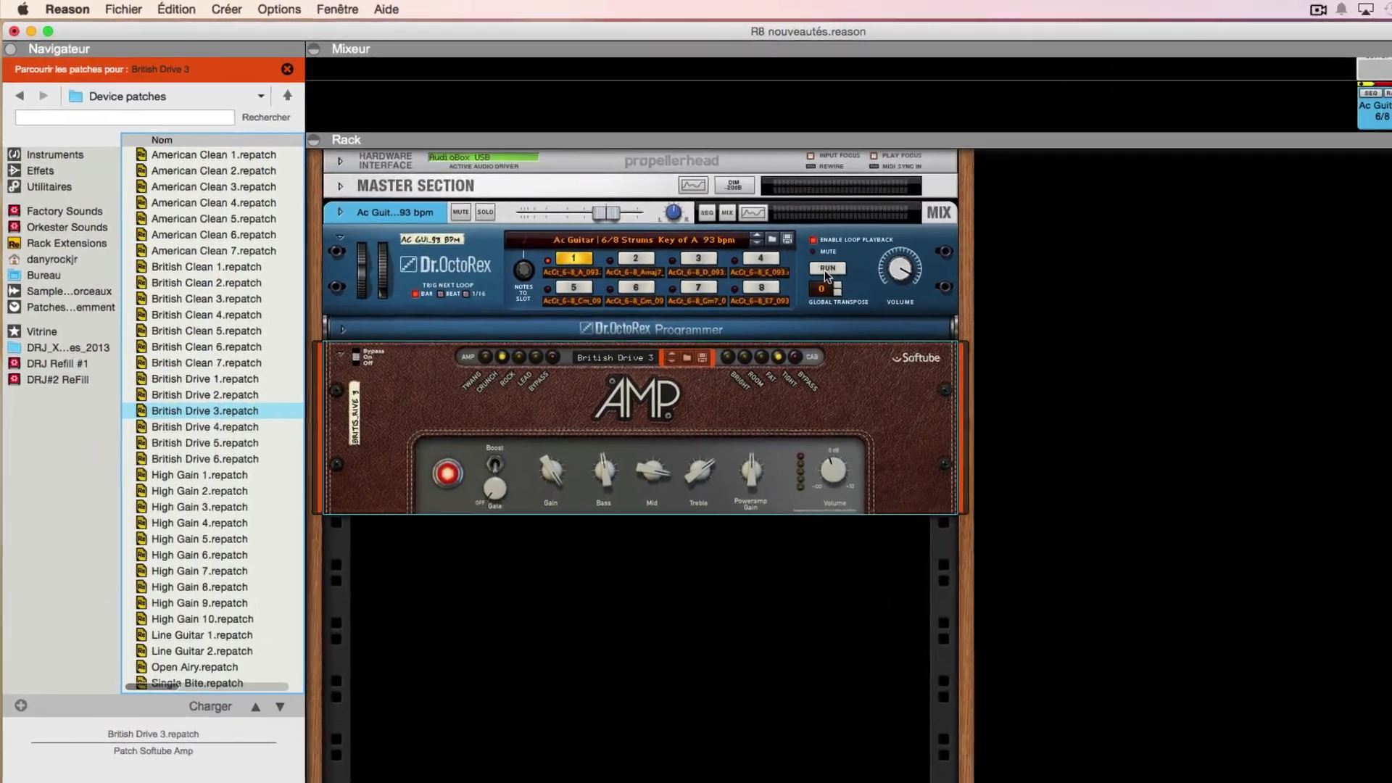
# Step: With the Dr. Octo Rex loop running, bypass and re-enable the Softube Amp and try its amp types, ending on Lead
pyautogui.click(711, 231)
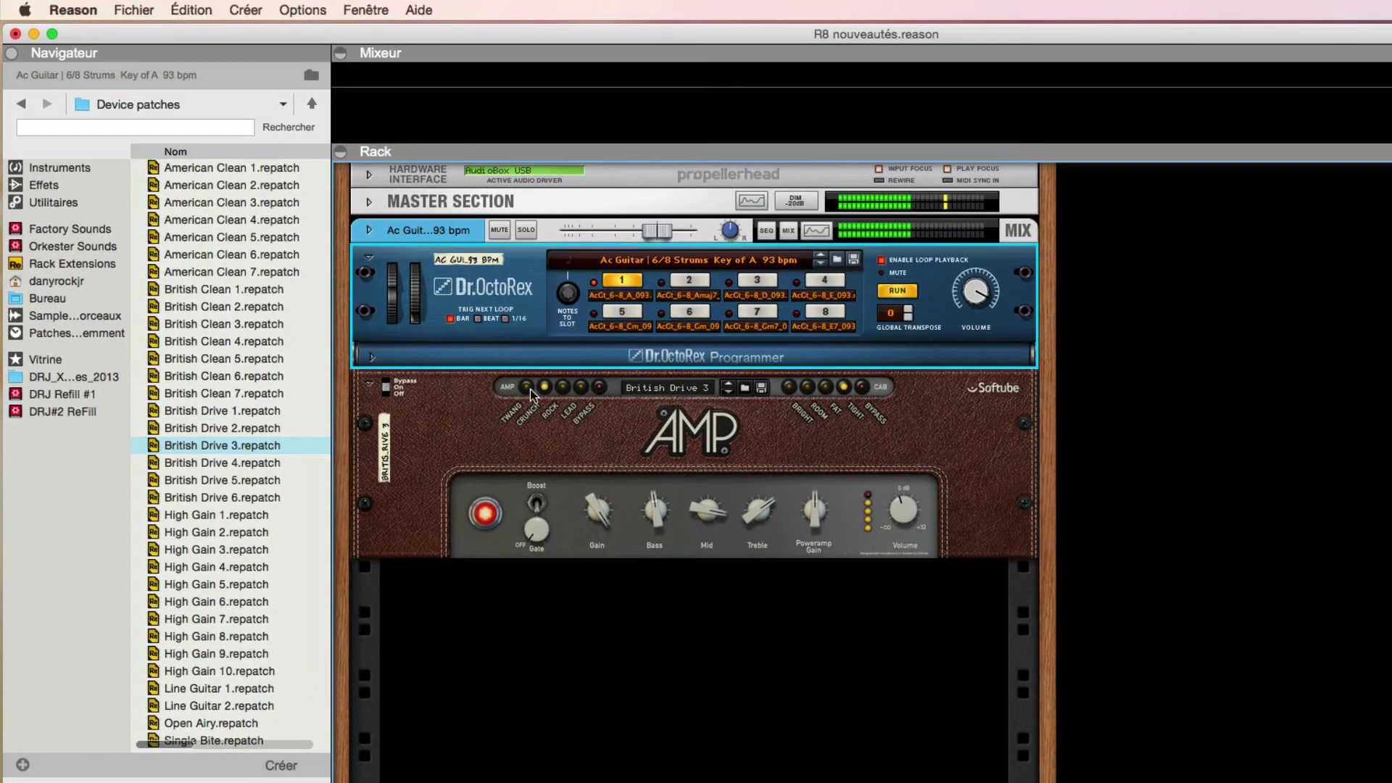
pyautogui.click(385, 378)
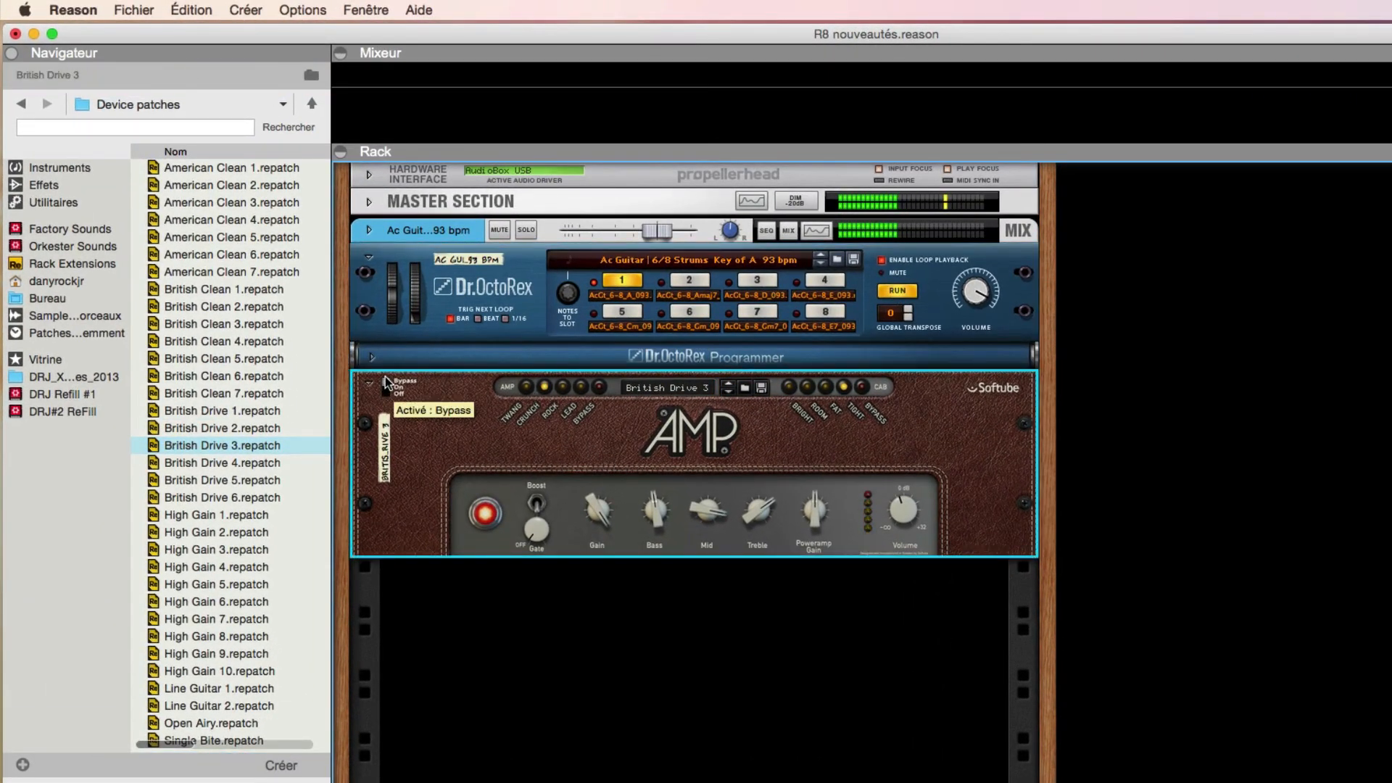
pyautogui.click(388, 390)
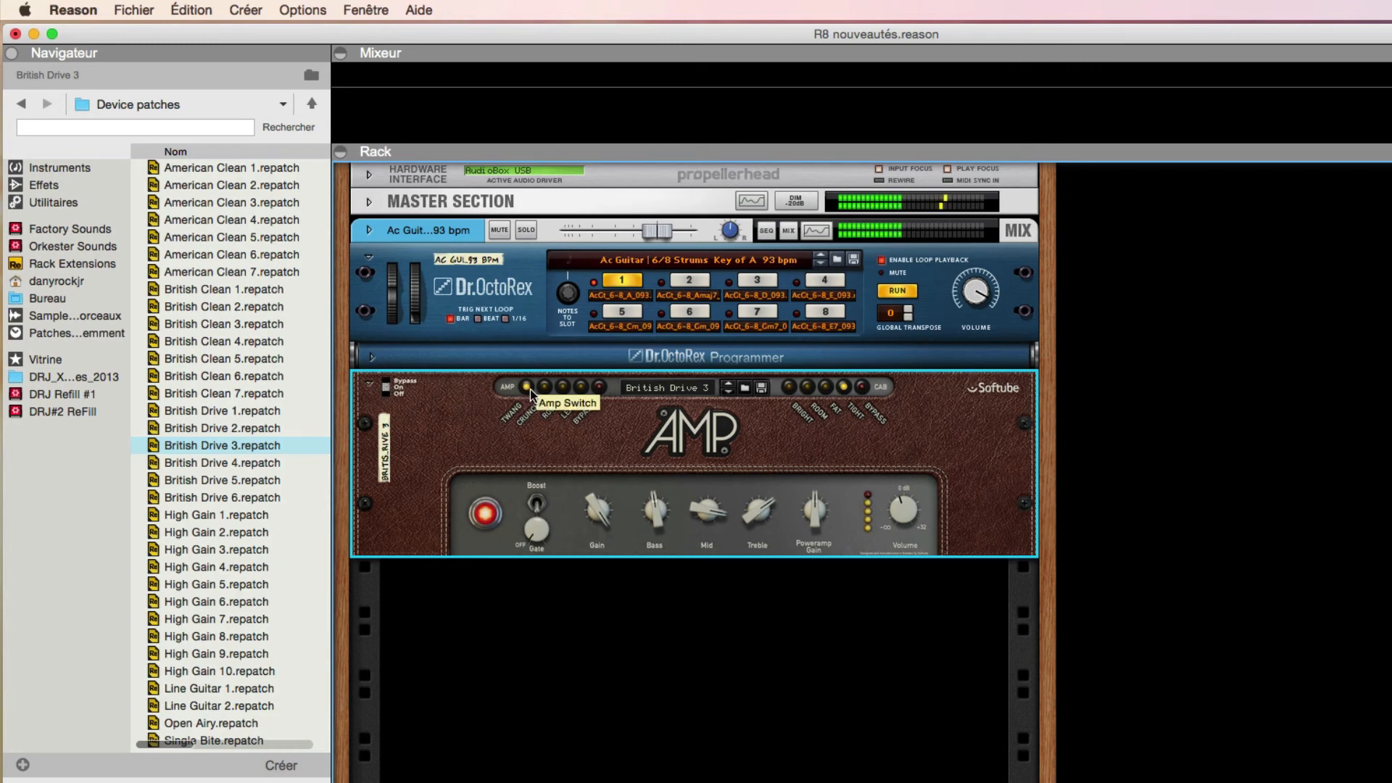
pyautogui.click(563, 387)
pyautogui.click(580, 387)
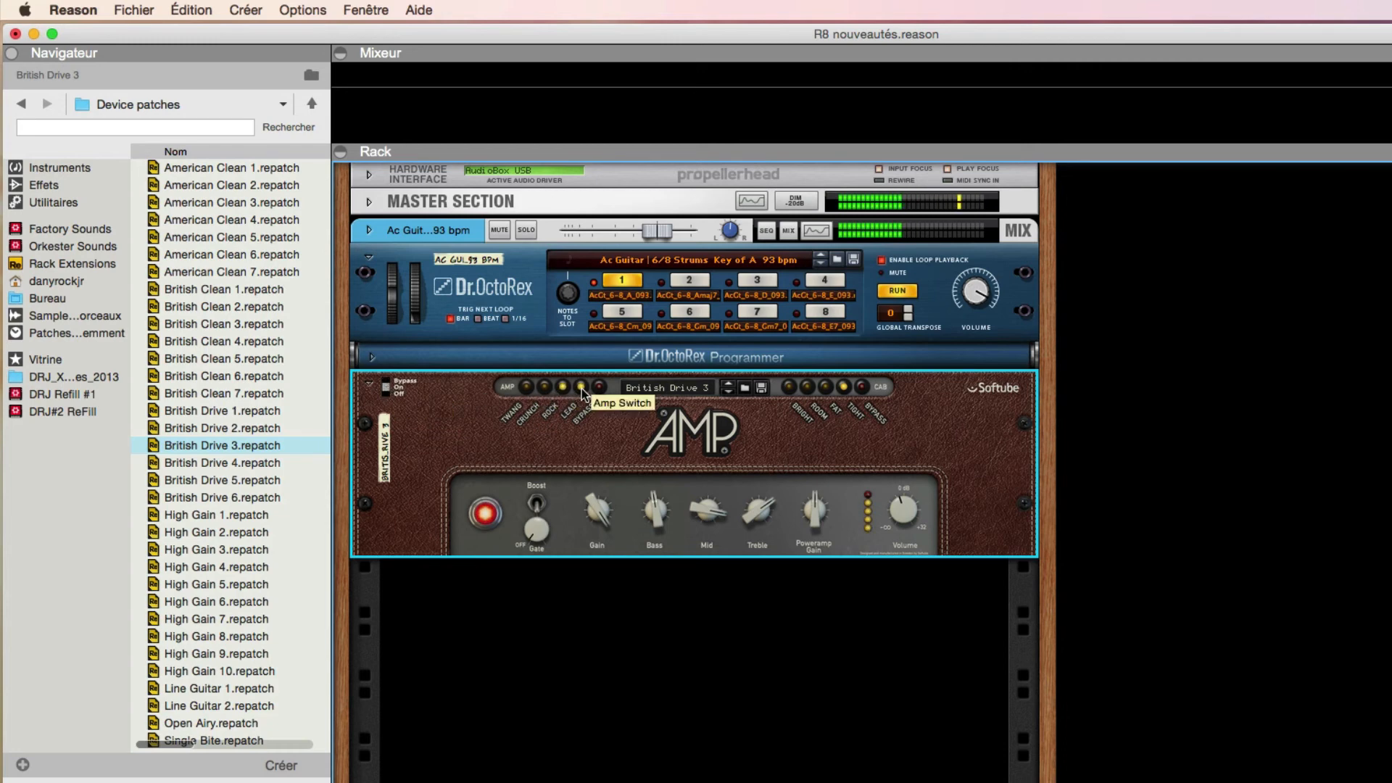
# Step: Audition loop slot 2 of the Dr. Octo Rex, return to slot 1 and stop the loop
pyautogui.click(693, 279)
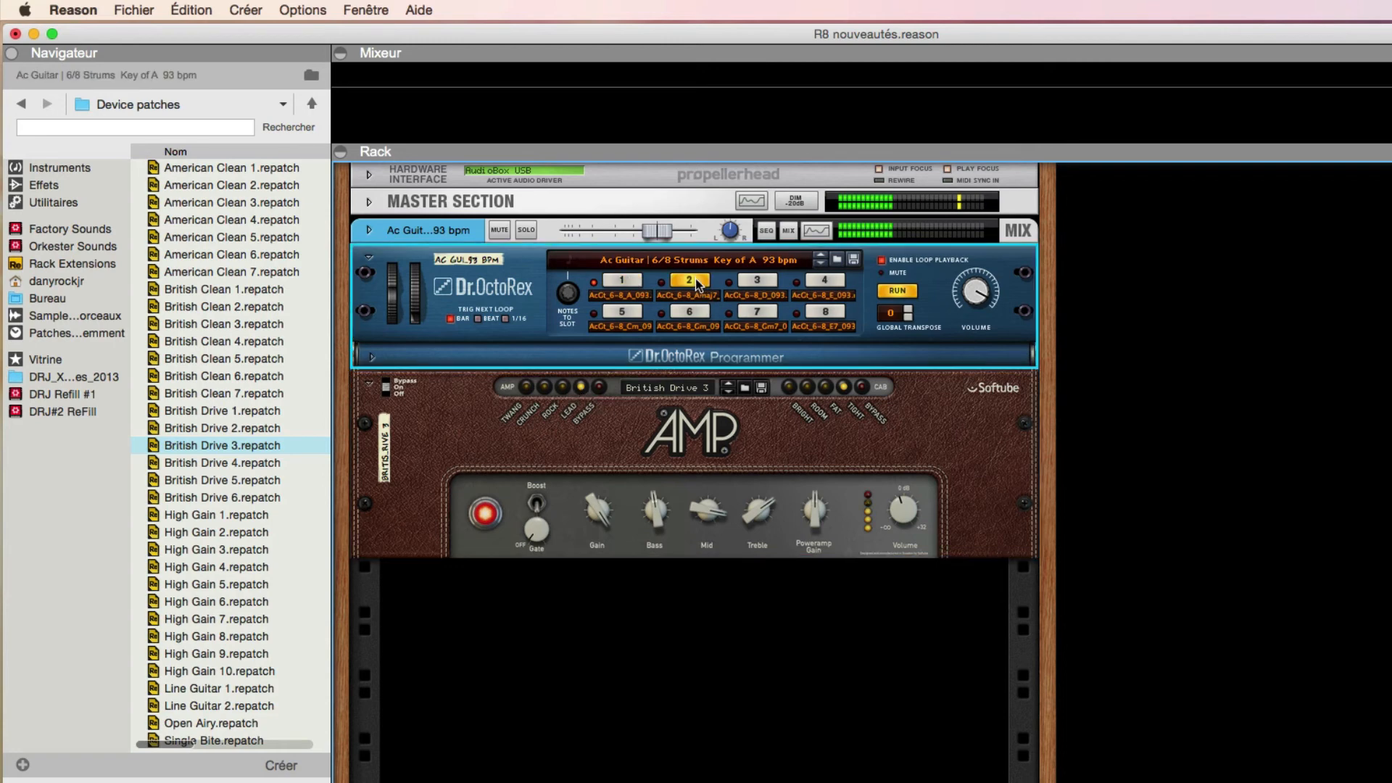
pyautogui.click(630, 282)
pyautogui.click(897, 290)
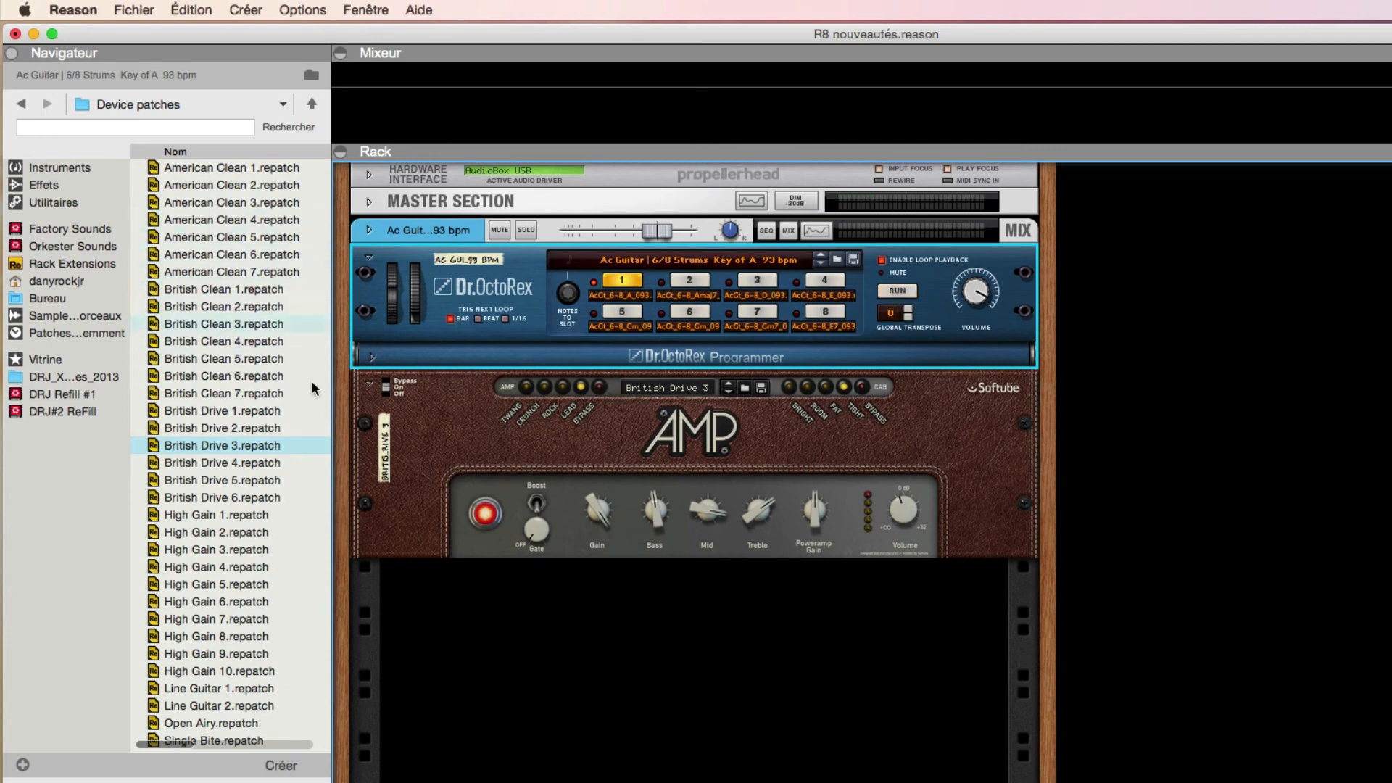
# Step: Load the American Clean 1 patch into the Softube Amp and run the Dr. Octo Rex loop
pyautogui.click(833, 445)
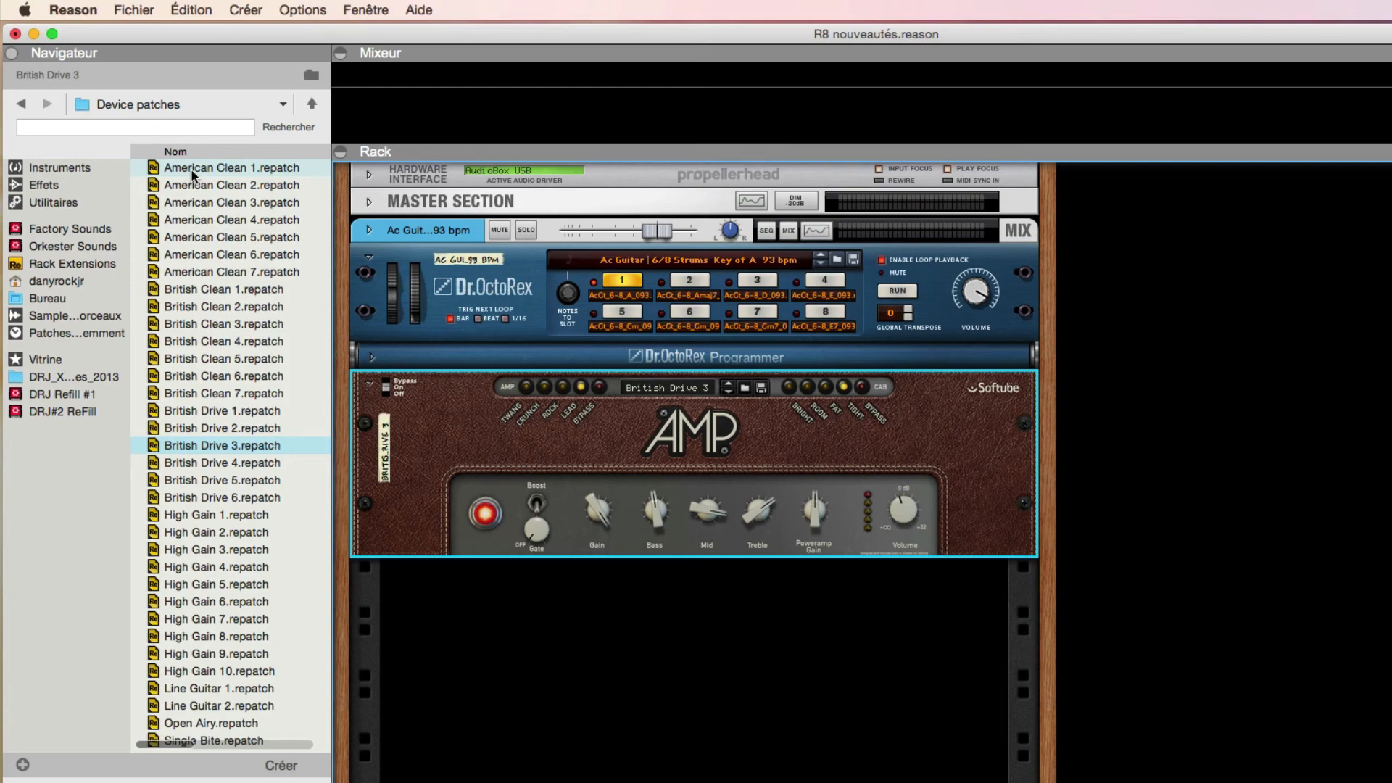
pyautogui.moveTo(193, 174); pyautogui.dragTo(600, 445)
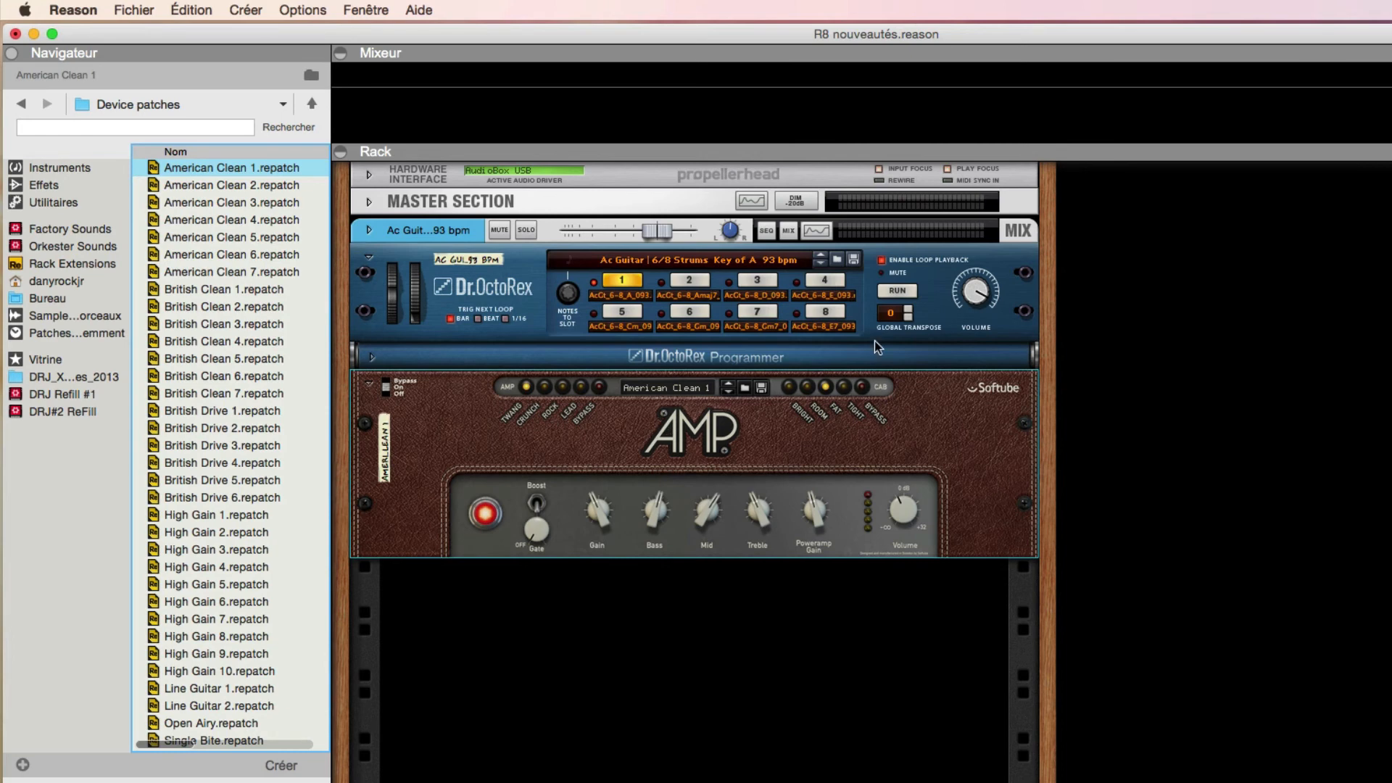
pyautogui.click(896, 291)
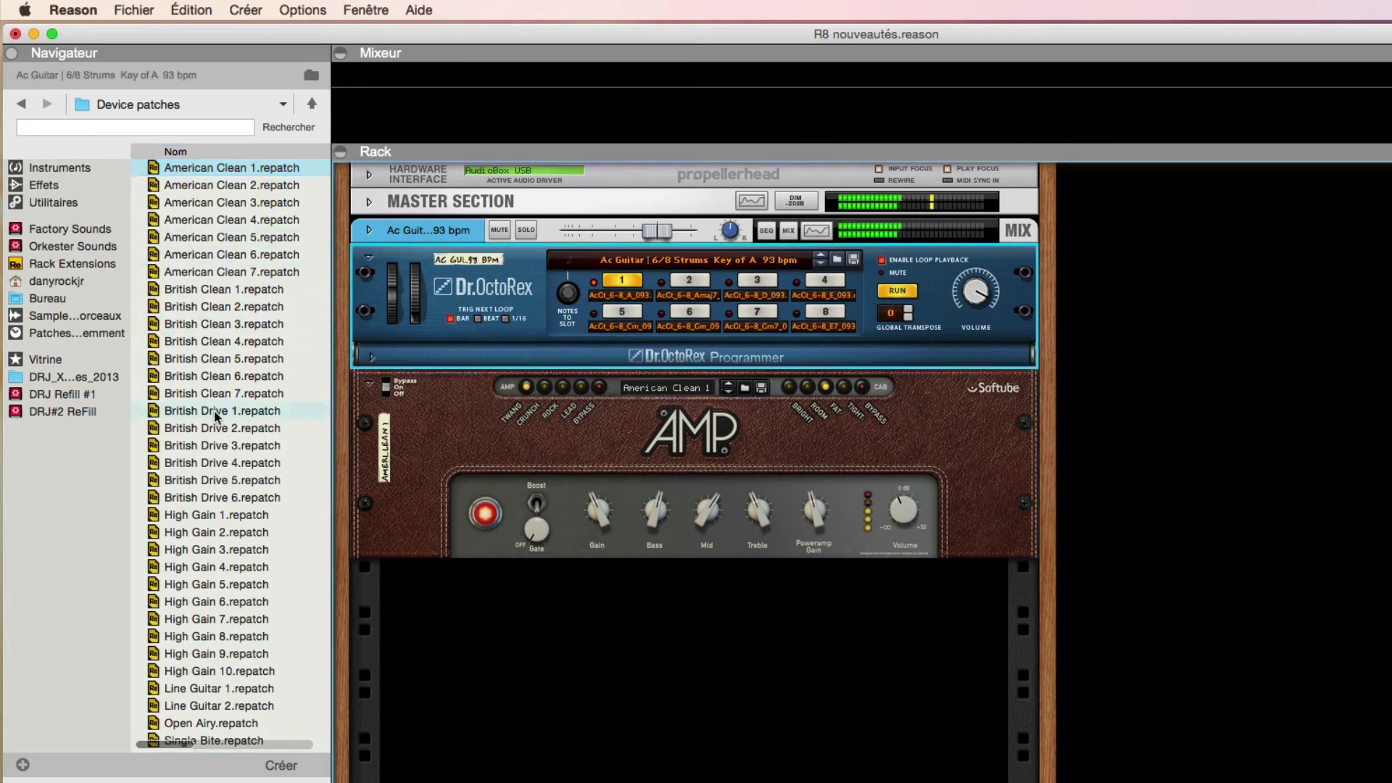
# Step: Audition the Softube Amp patches American Clean 6, British Clean 6, High Gain 4 and High Gain 10, then stop the loop
pyautogui.moveTo(217, 254); pyautogui.dragTo(540, 406)
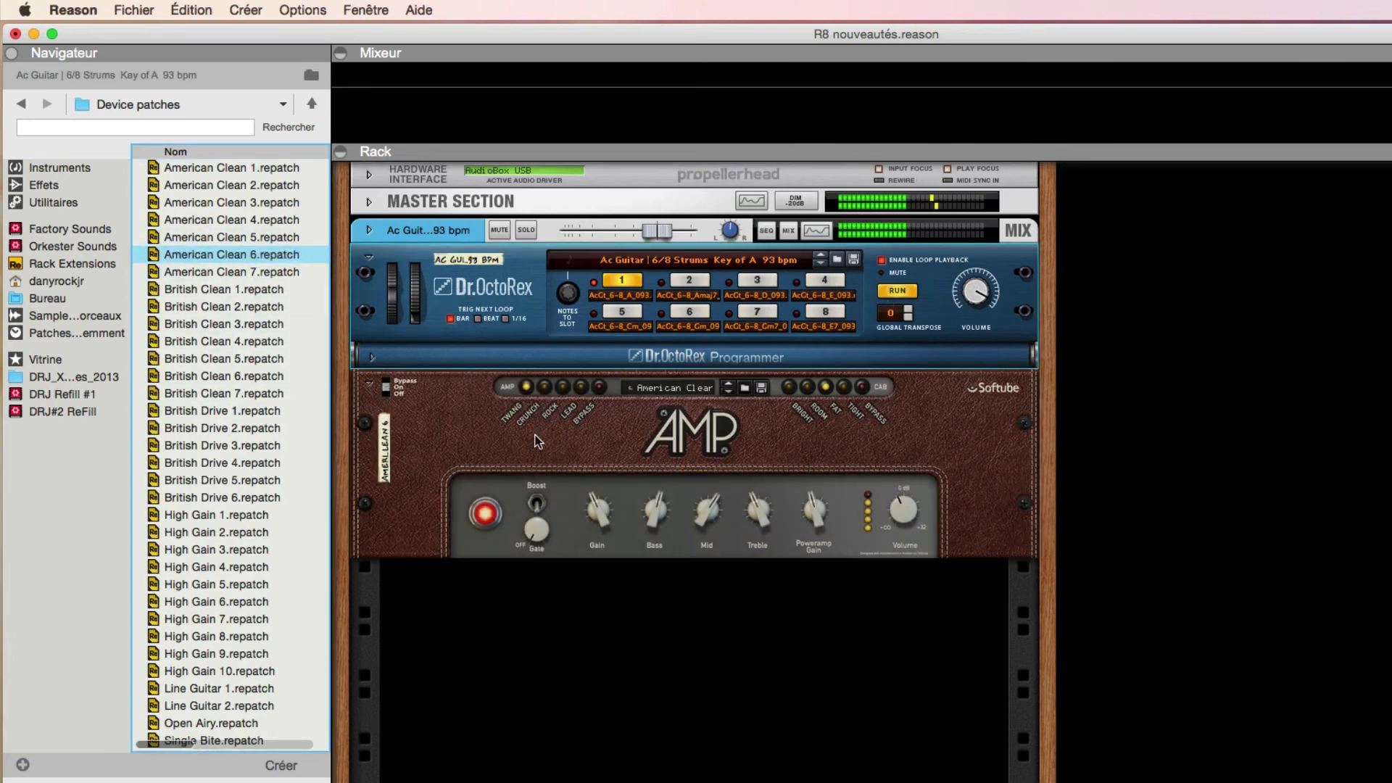
pyautogui.moveTo(218, 375); pyautogui.dragTo(431, 442)
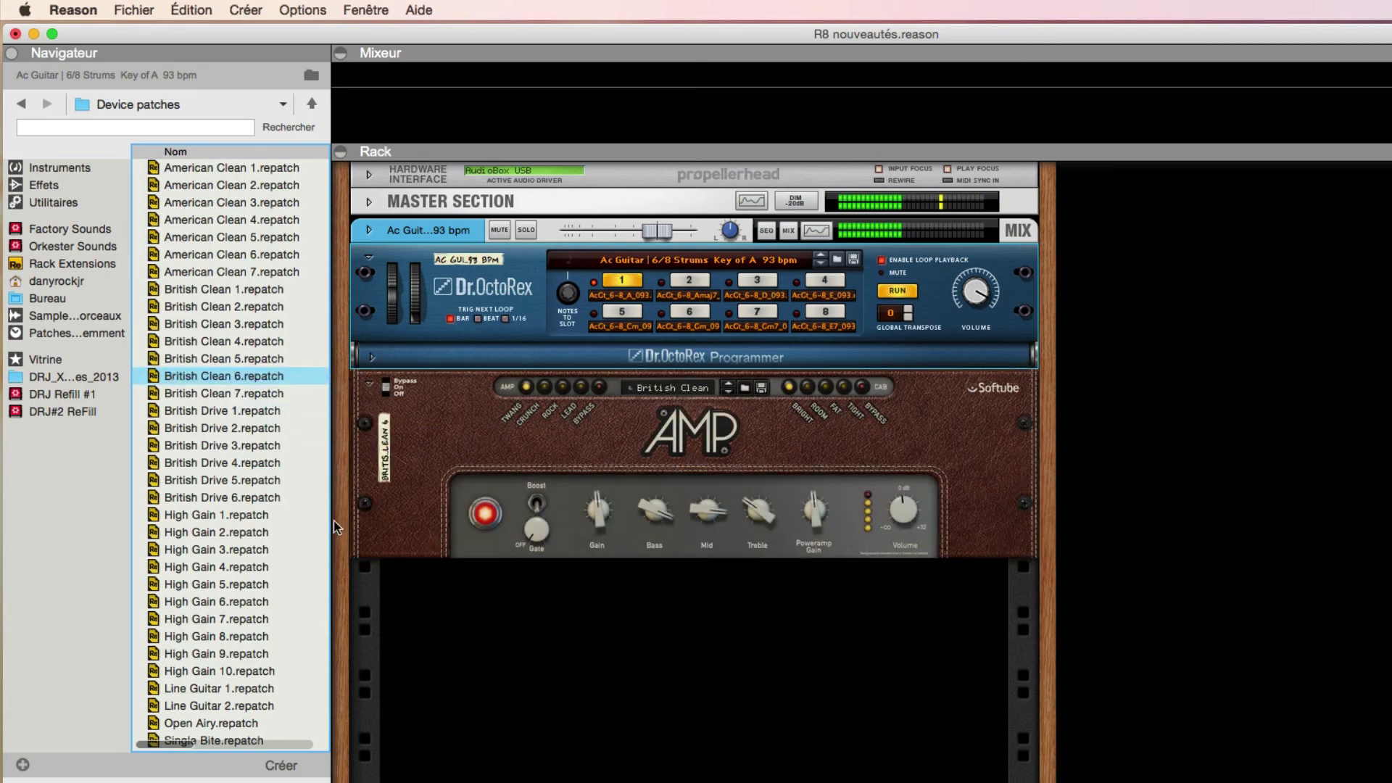
pyautogui.moveTo(218, 566); pyautogui.dragTo(486, 516)
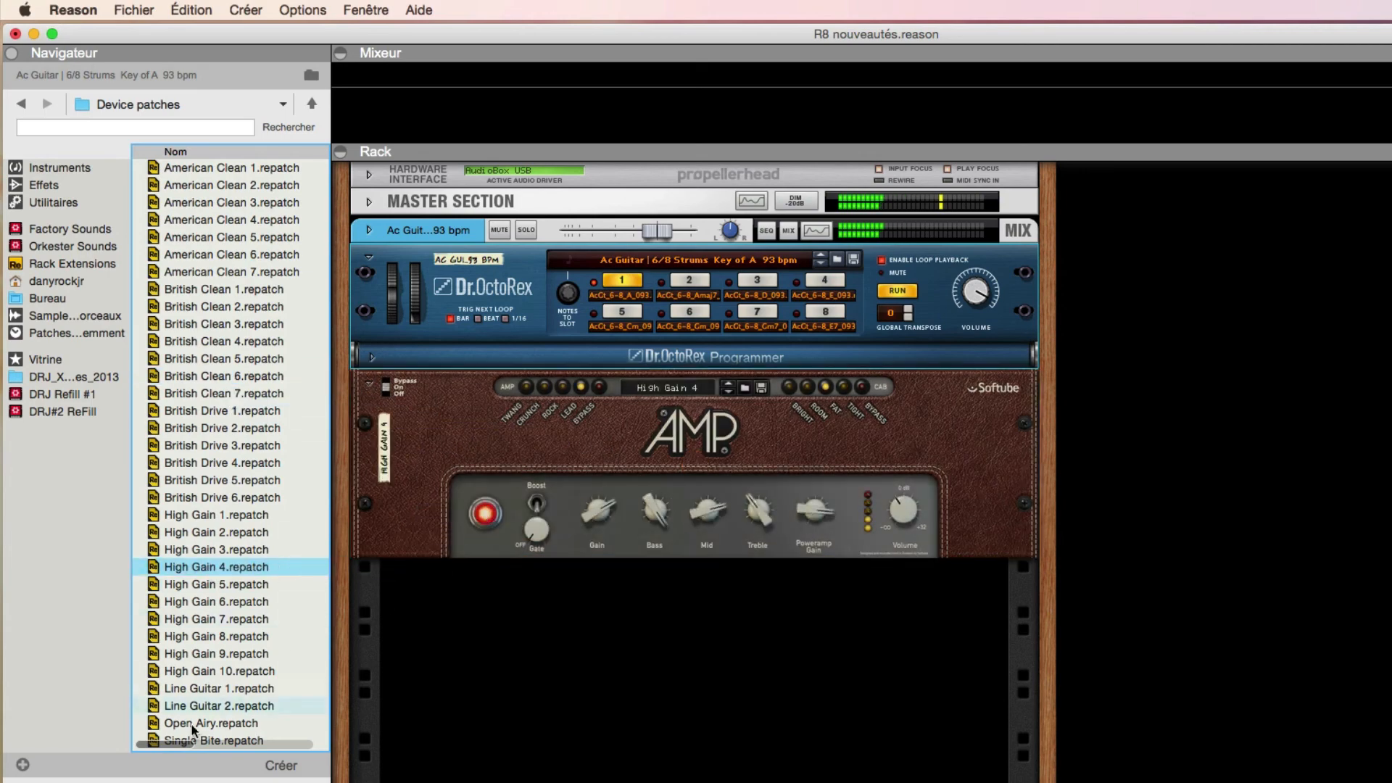
pyautogui.scroll(-1, 203, 682)
pyautogui.click(211, 665)
pyautogui.moveTo(208, 669); pyautogui.dragTo(693, 553)
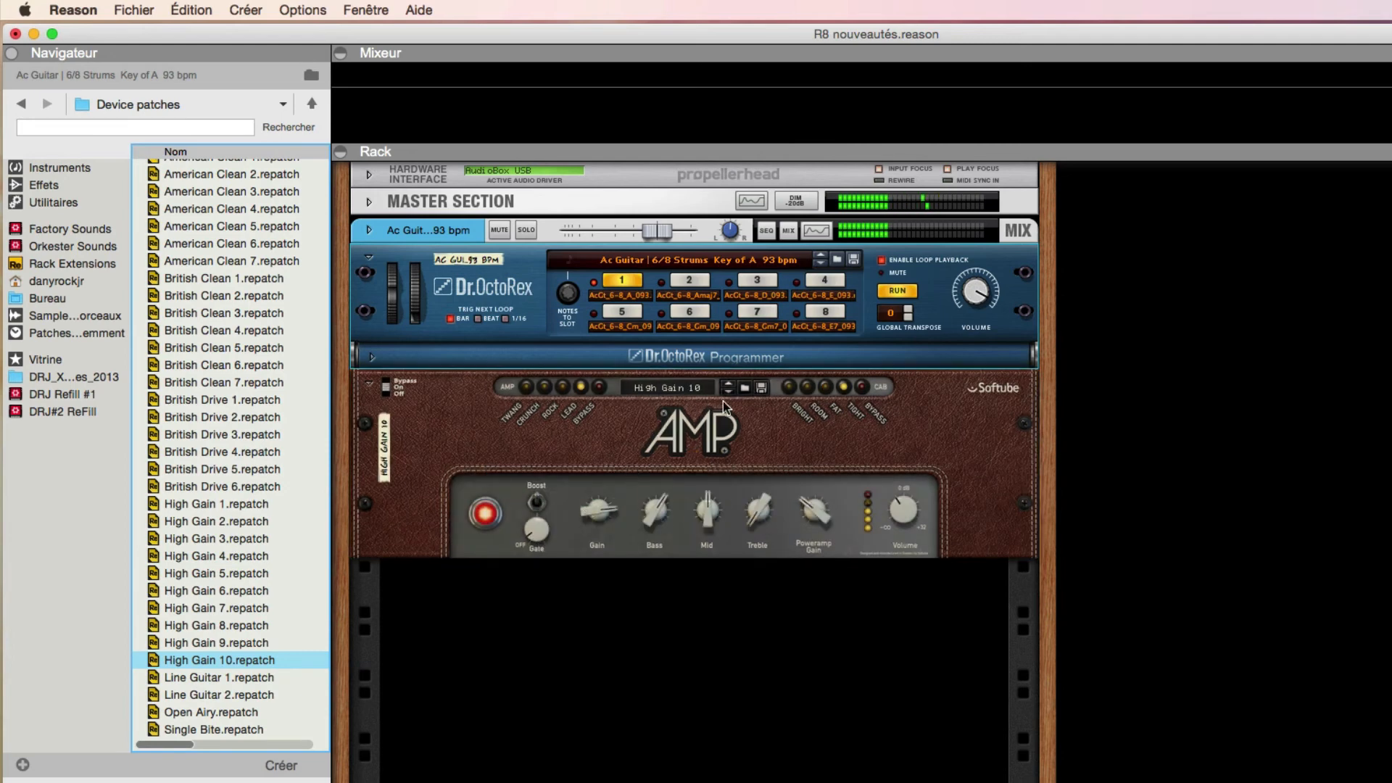
pyautogui.click(794, 438)
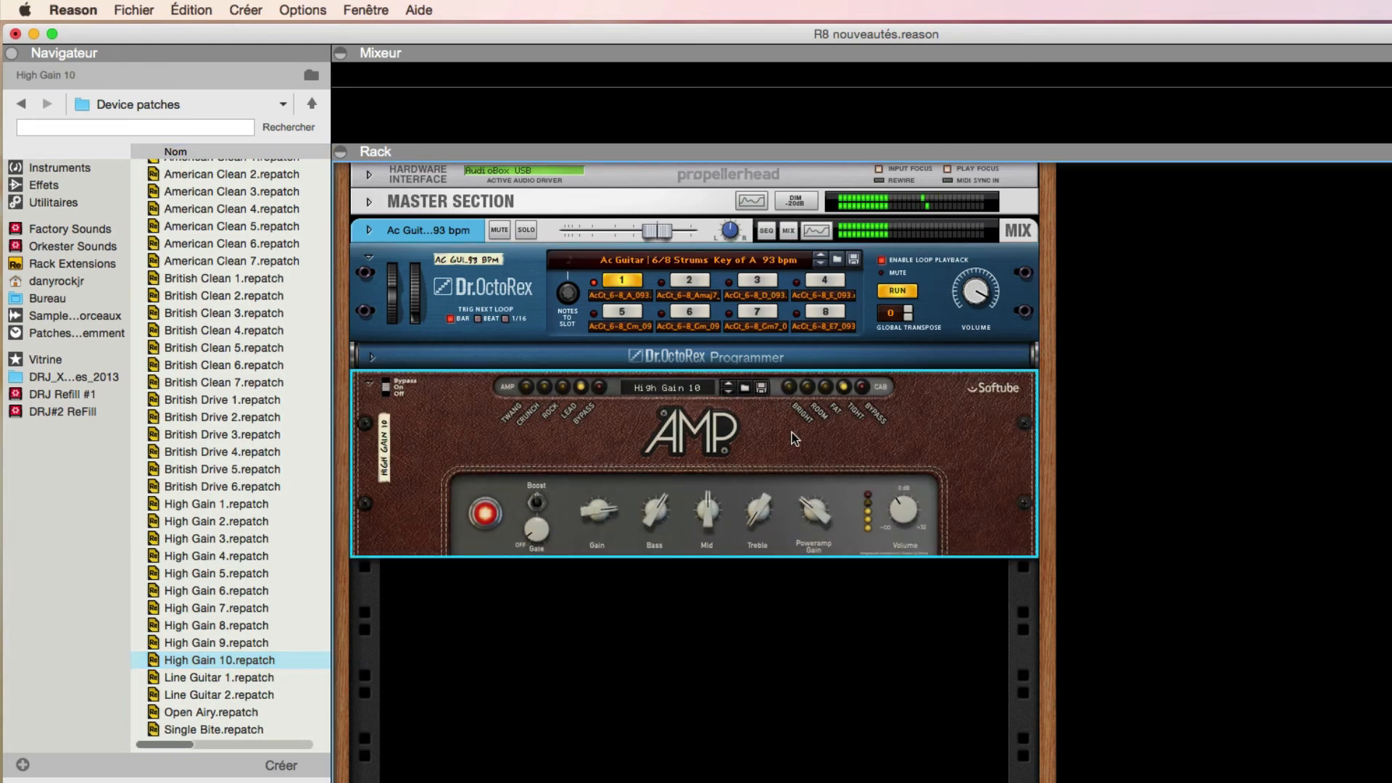
pyautogui.press('space')
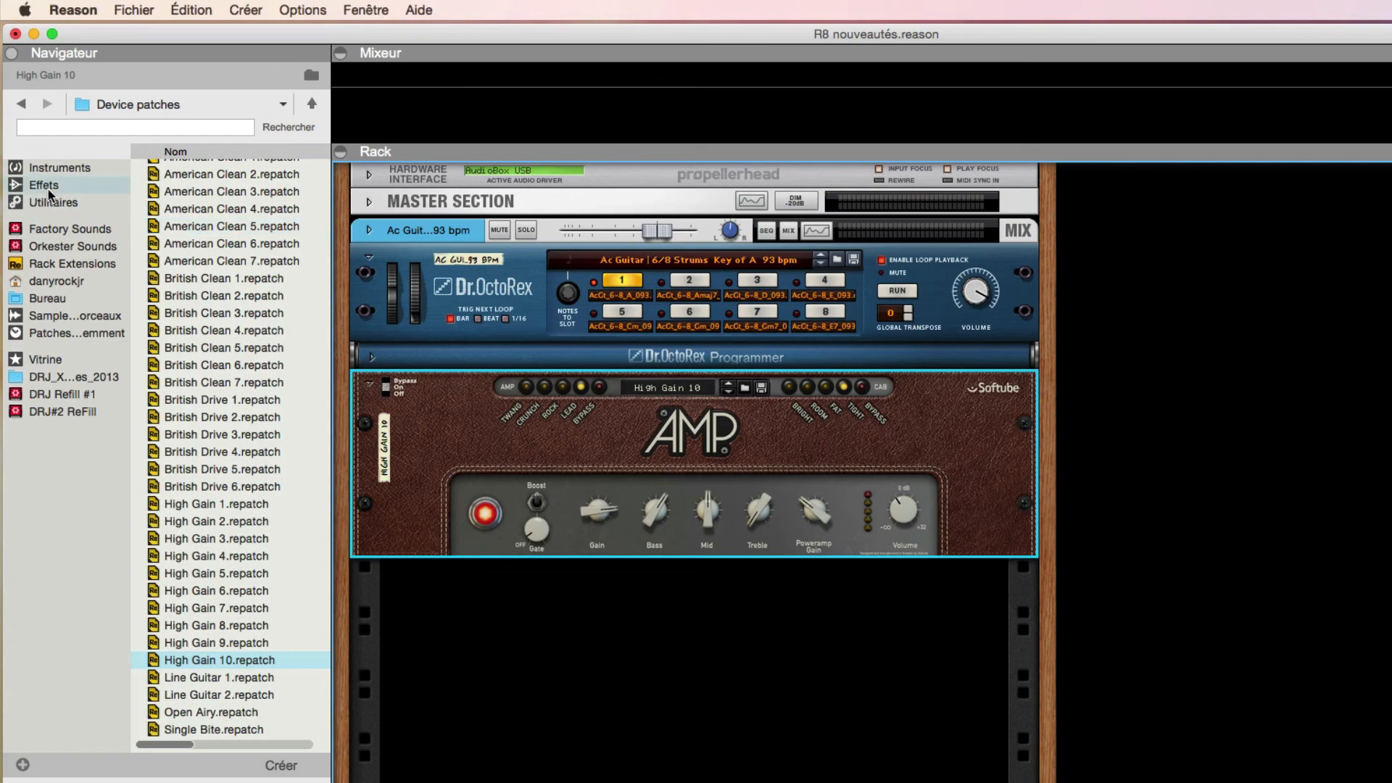
# Step: Find the Softube Bass Amp among the browser's effects and replace the Softube Amp in the rack with it
pyautogui.click(48, 186)
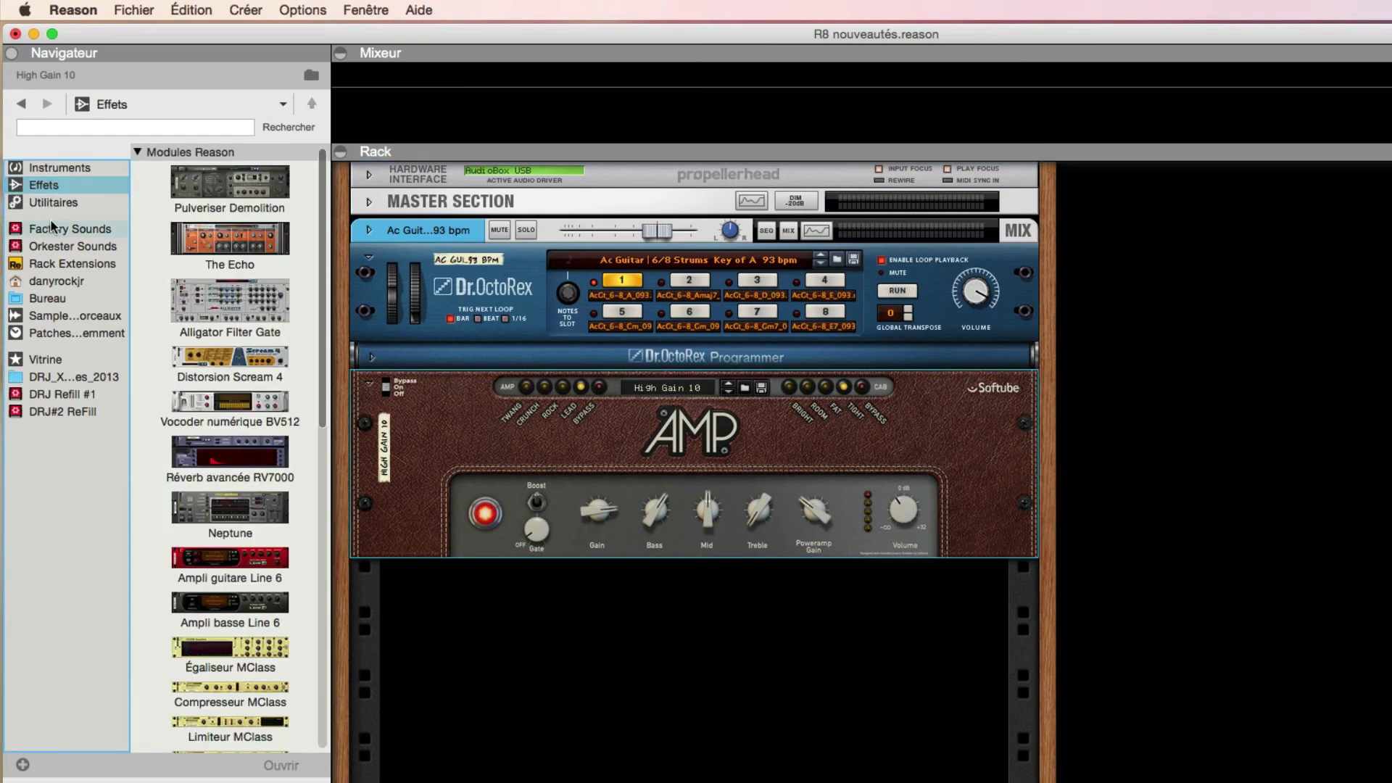
pyautogui.click(55, 202)
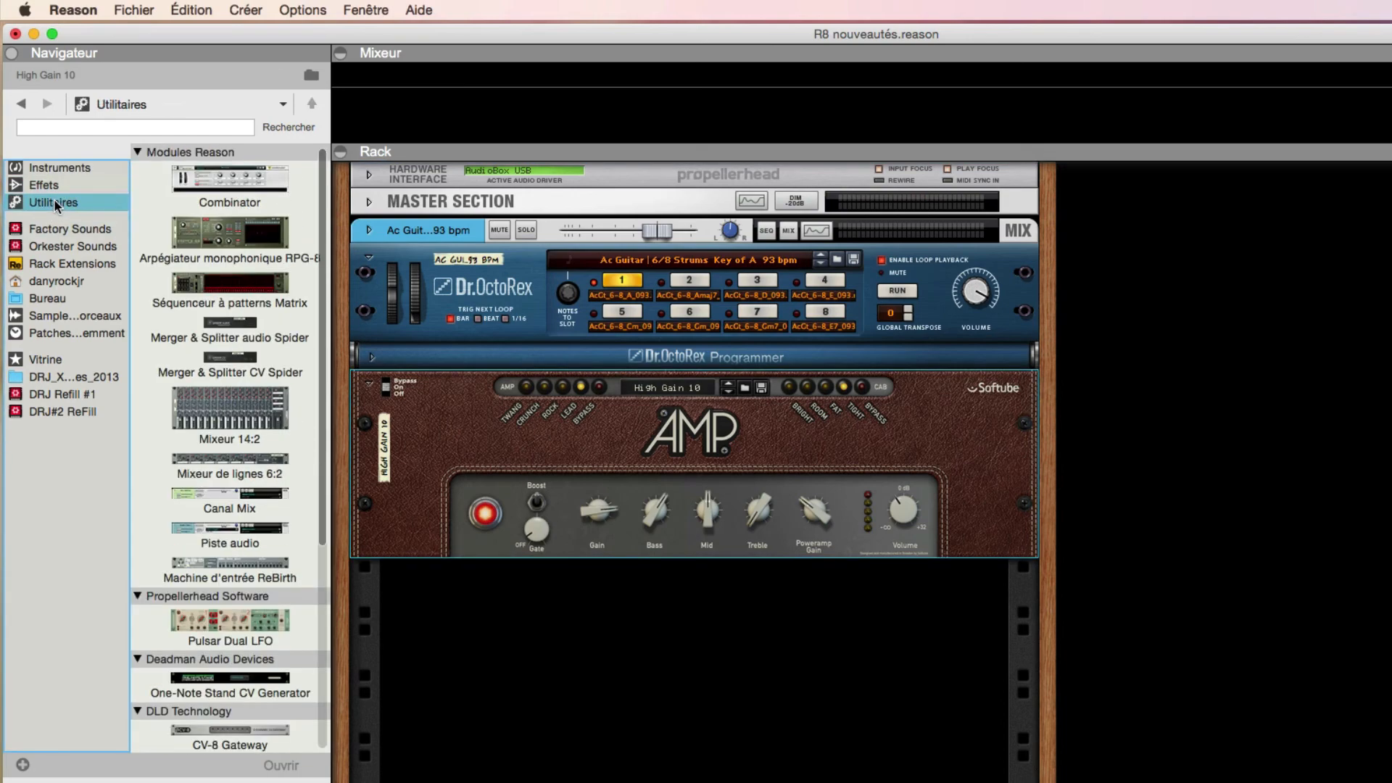
pyautogui.click(54, 187)
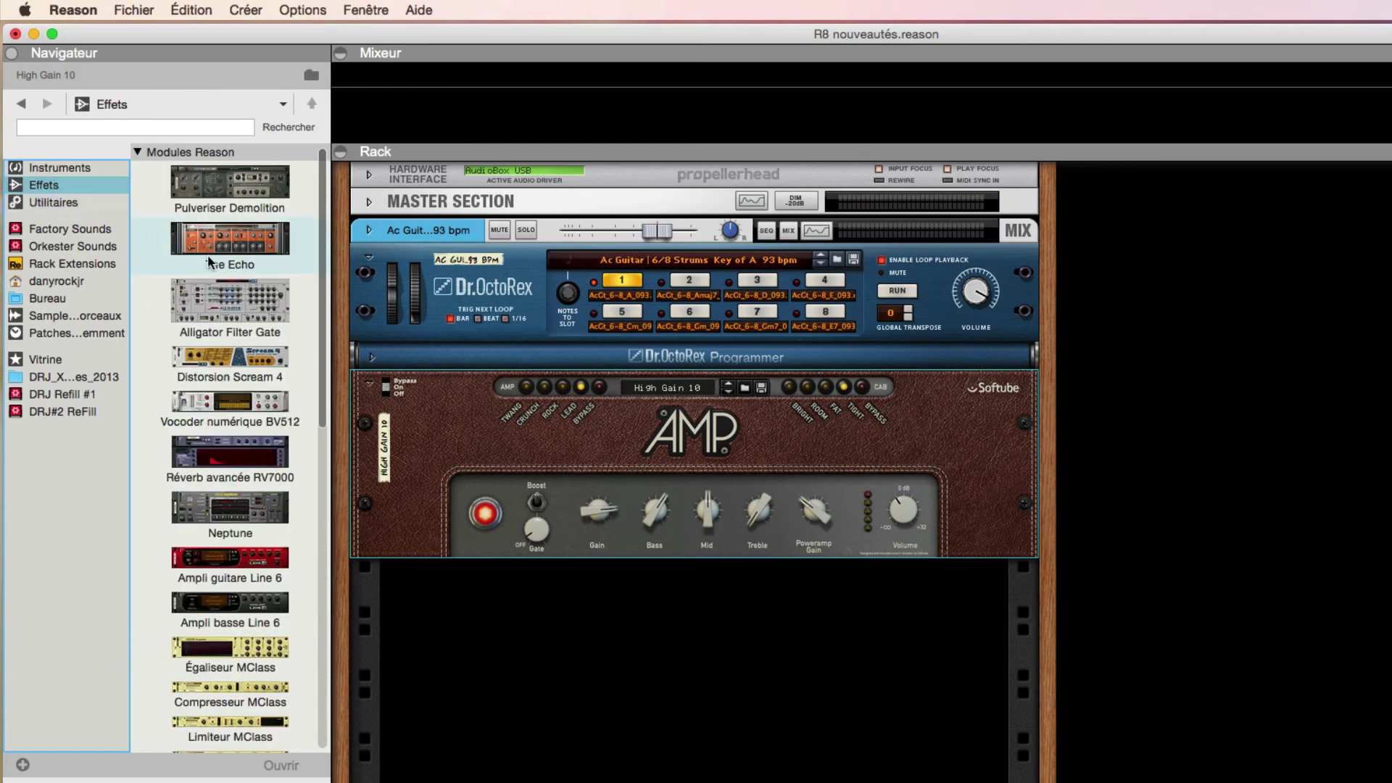
pyautogui.scroll(-10, 208, 262)
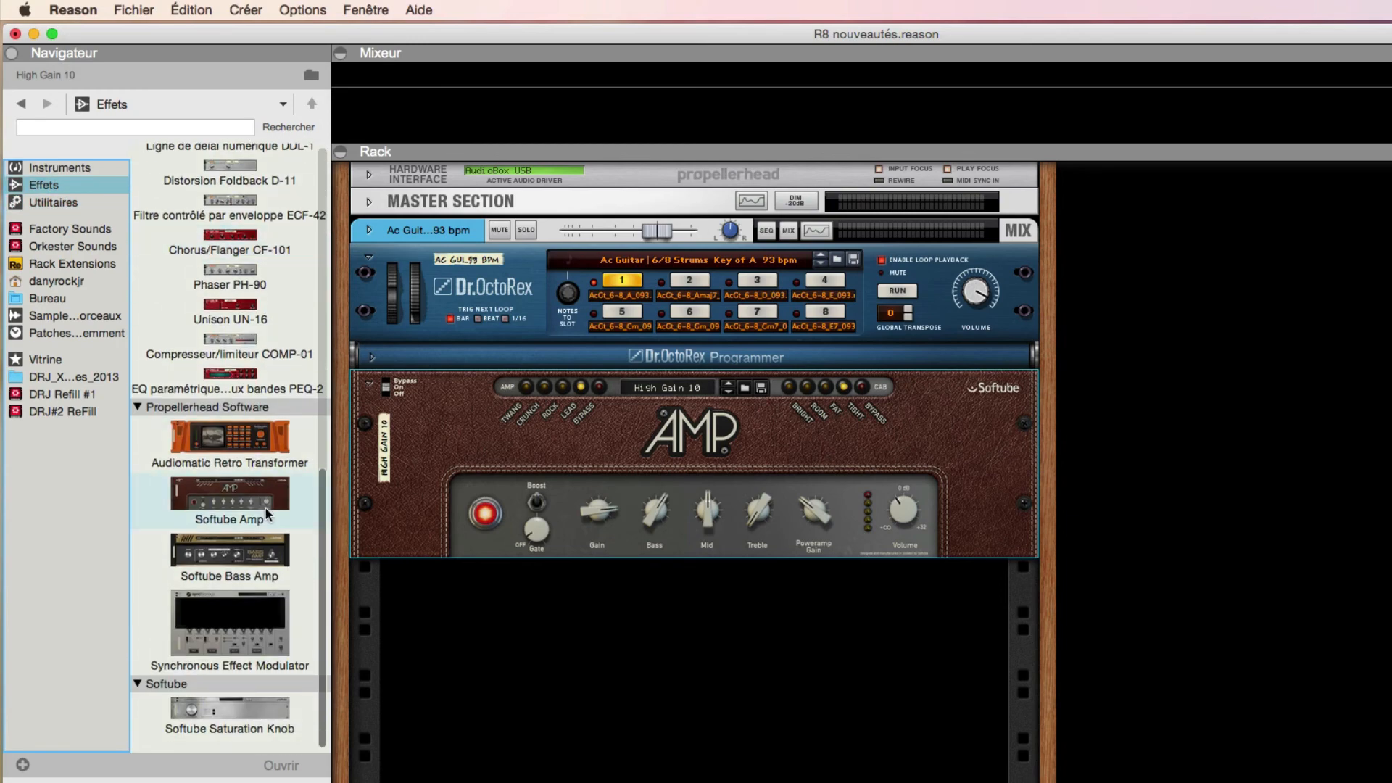
pyautogui.moveTo(230, 567); pyautogui.dragTo(562, 439)
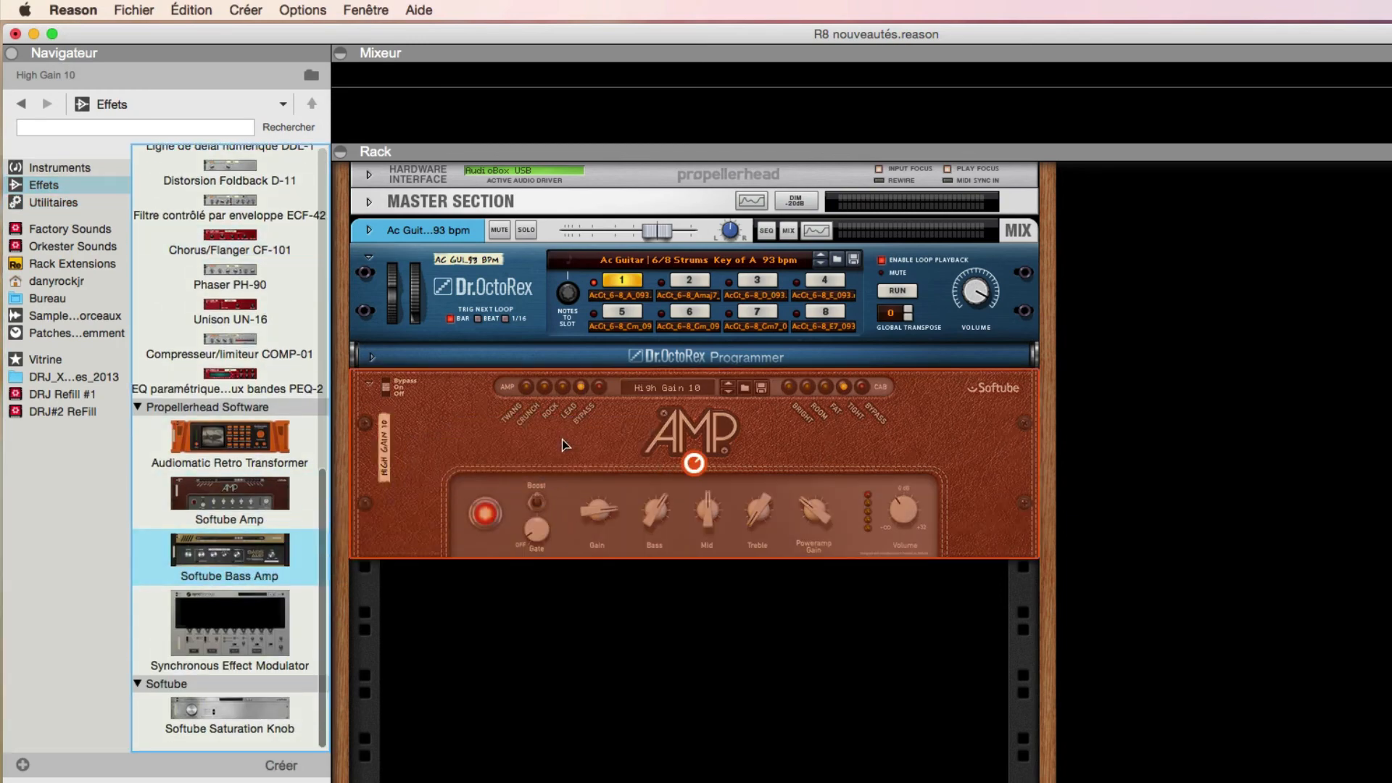
# Step: Browse the Bass Amp's patches and, with the loop running, load 4x12 Pick 1, Brit Sound Bass, Punchy Fingering and finally Vintage Basics
pyautogui.click(644, 395)
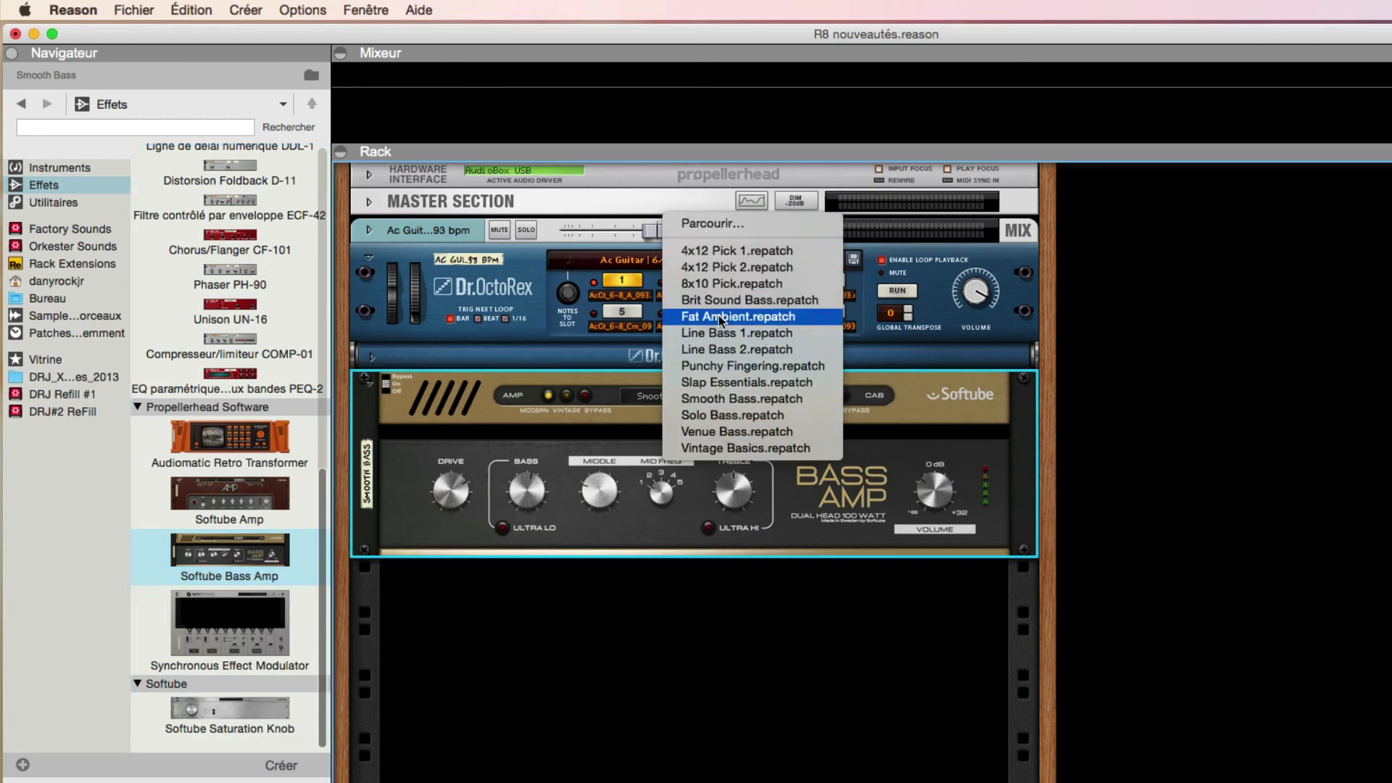
pyautogui.click(710, 229)
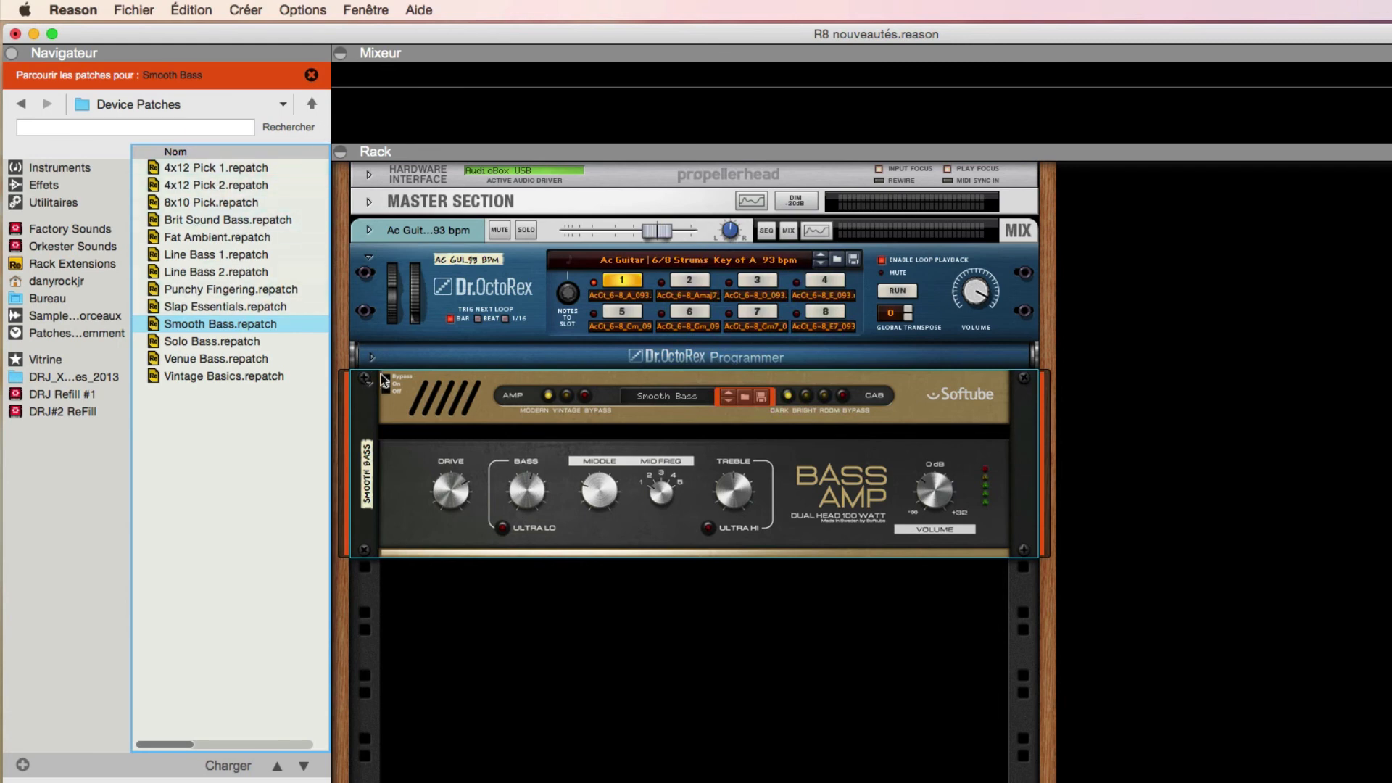
pyautogui.click(893, 290)
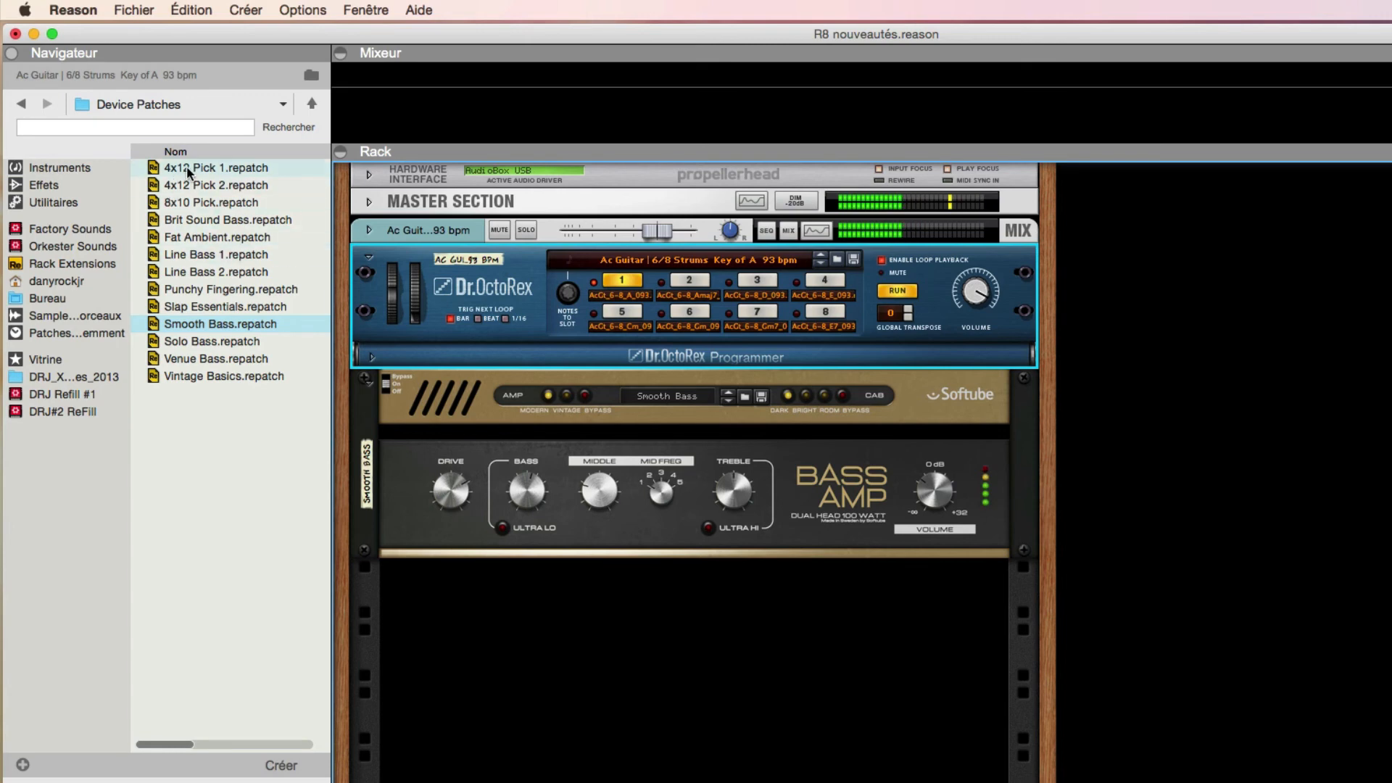
pyautogui.moveTo(187, 173); pyautogui.dragTo(521, 453)
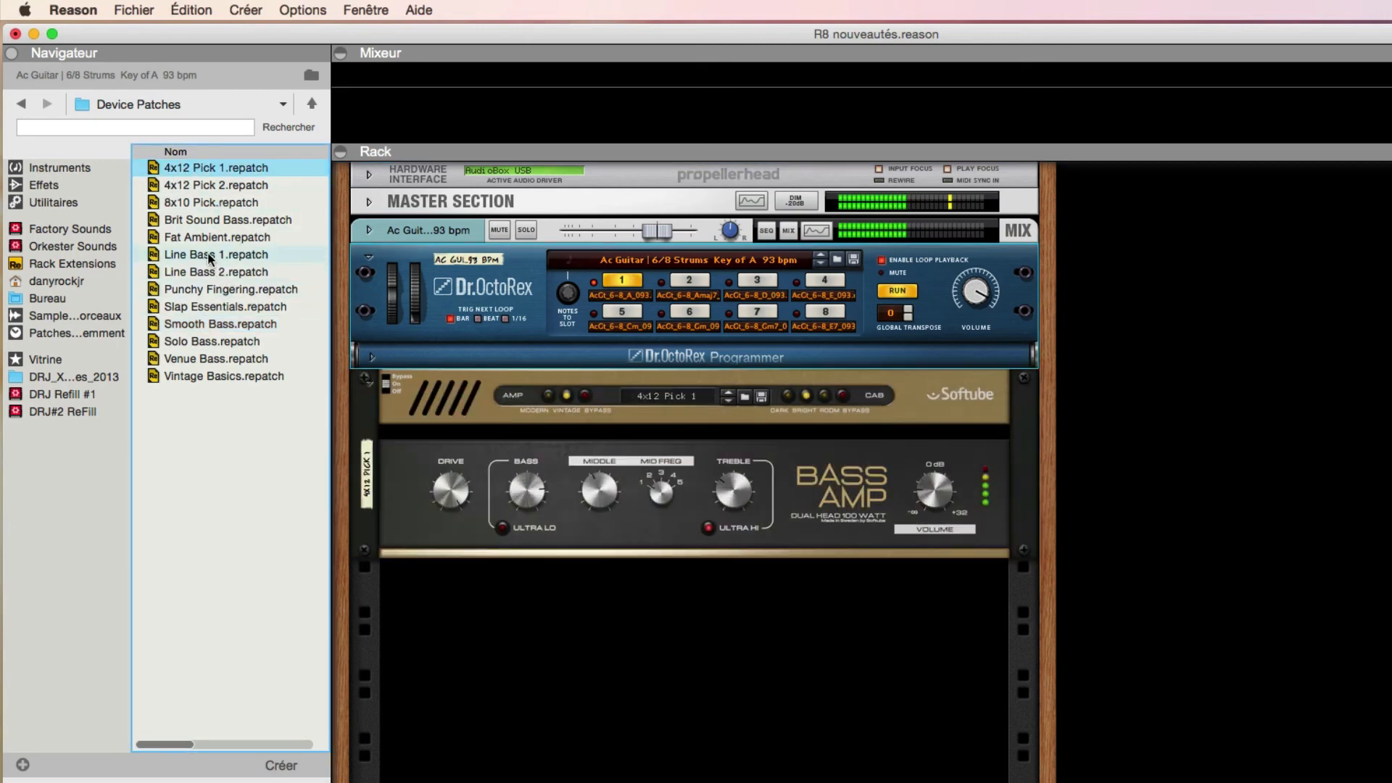
pyautogui.moveTo(197, 219); pyautogui.dragTo(556, 438)
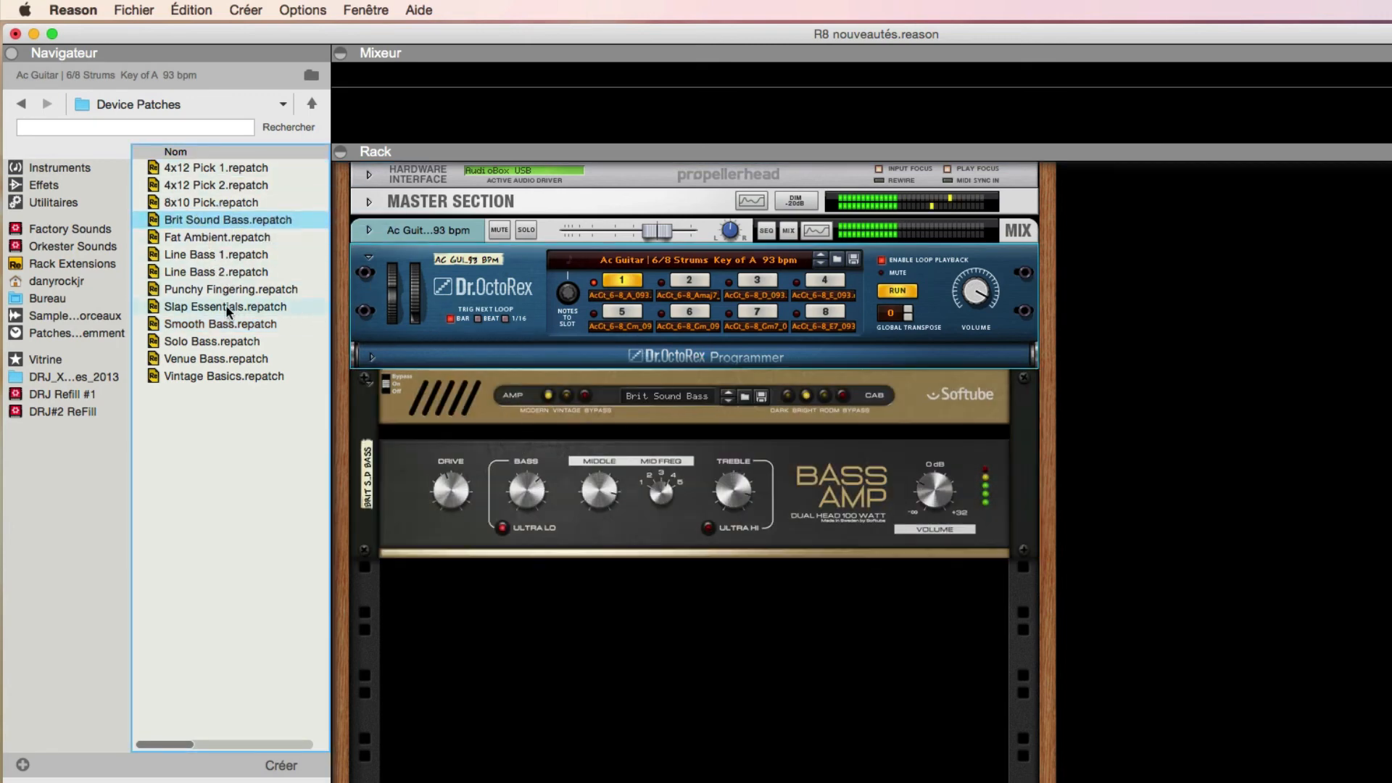
pyautogui.moveTo(218, 289); pyautogui.dragTo(553, 430)
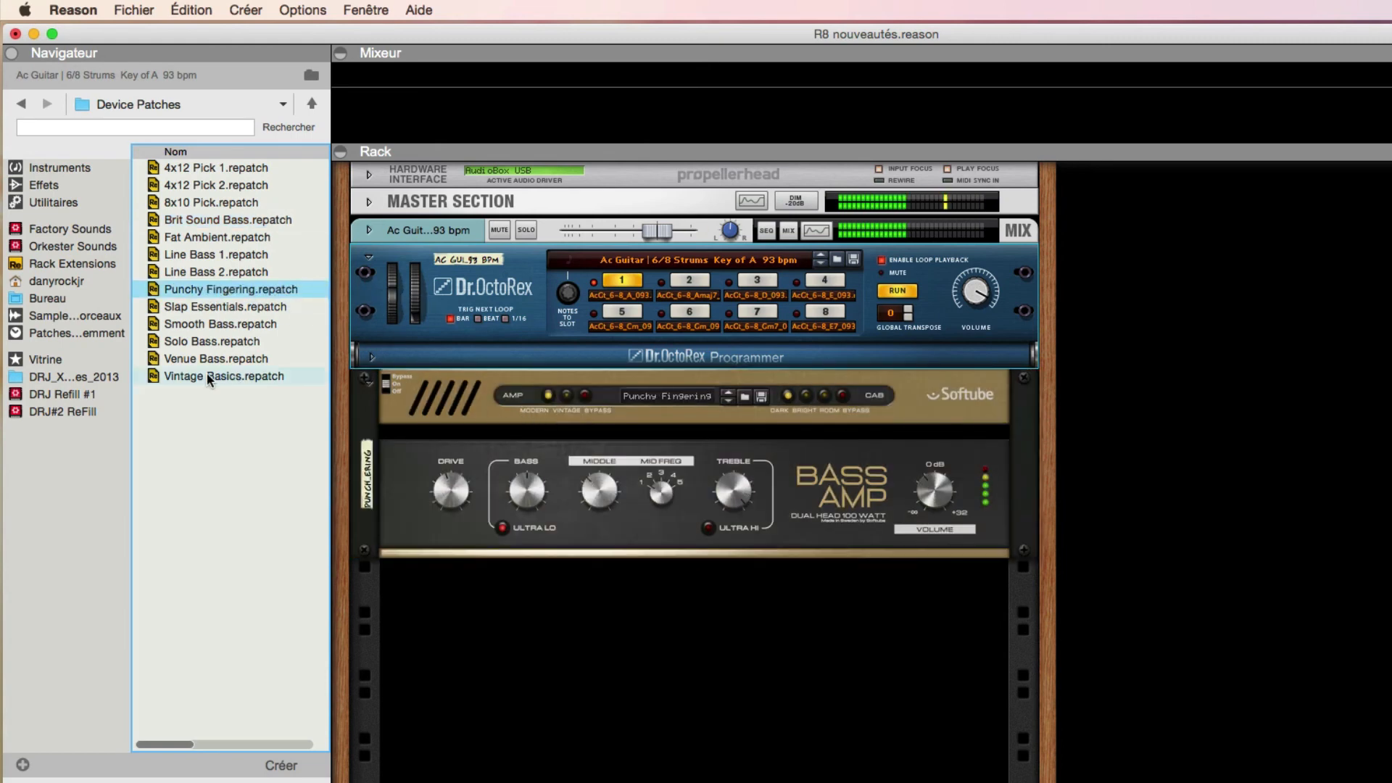
pyautogui.moveTo(190, 377); pyautogui.dragTo(484, 442)
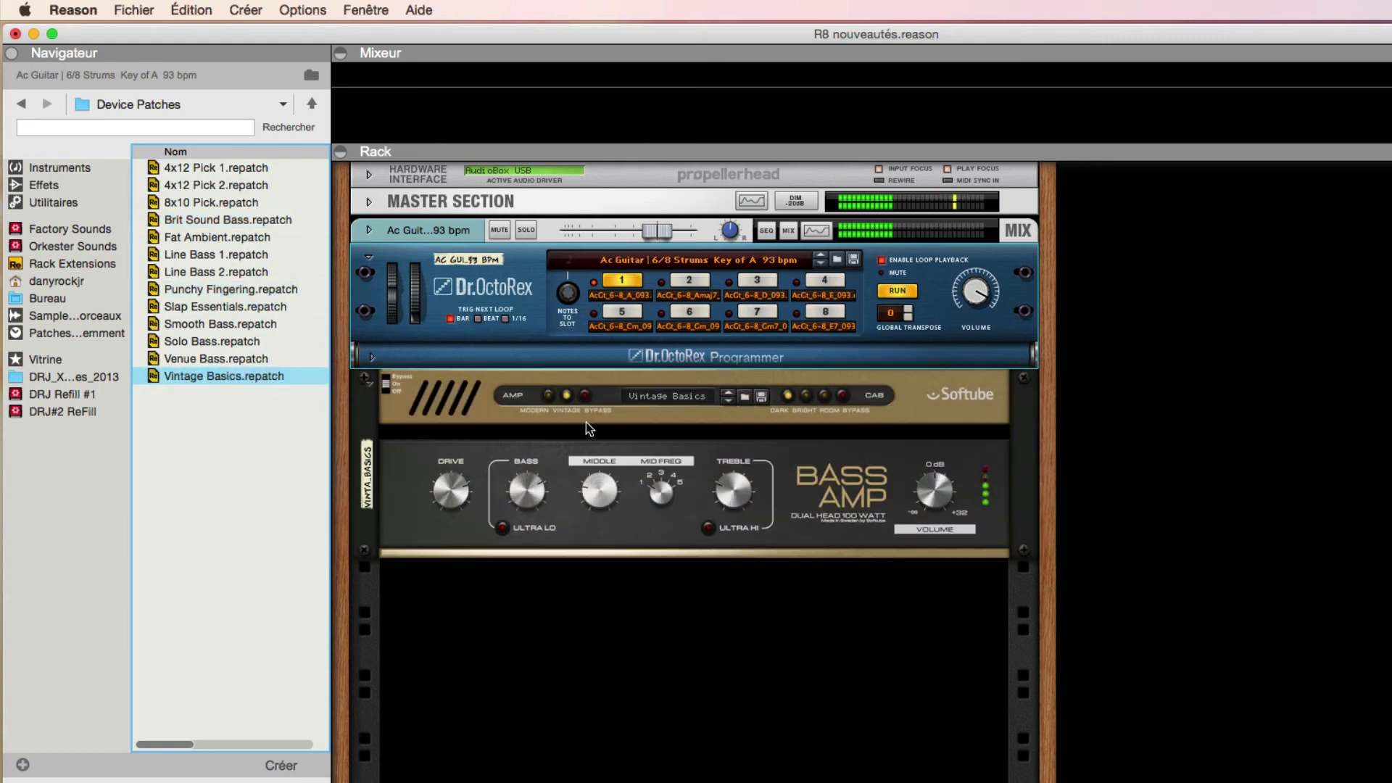
# Step: Adjust the Softube Bass Amp's Treble to about 6.1 and try its Middle control
pyautogui.moveTo(736, 498); pyautogui.dragTo(735, 469)
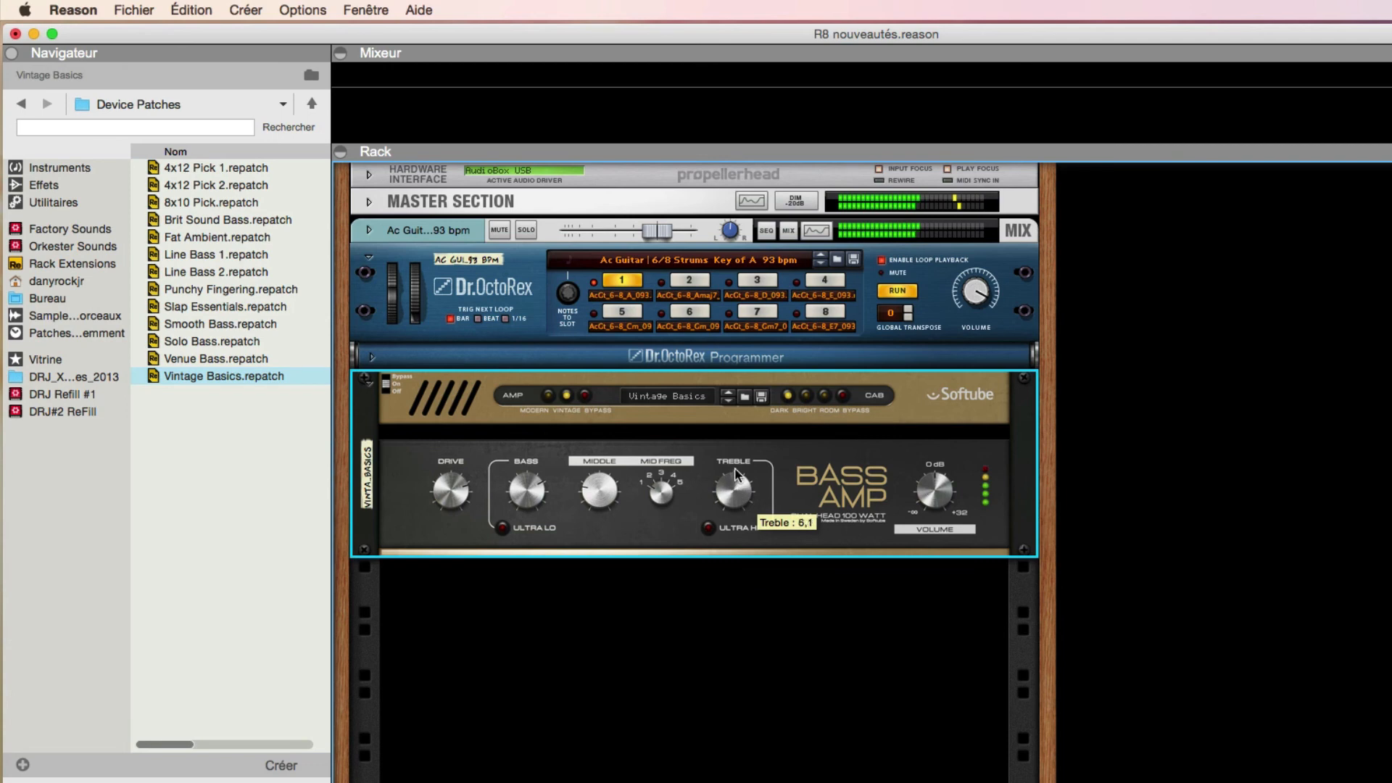
pyautogui.moveTo(601, 488)
pyautogui.mouseDown()
pyautogui.moveTo(599, 469)
pyautogui.moveTo(599, 488)
pyautogui.mouseUp()
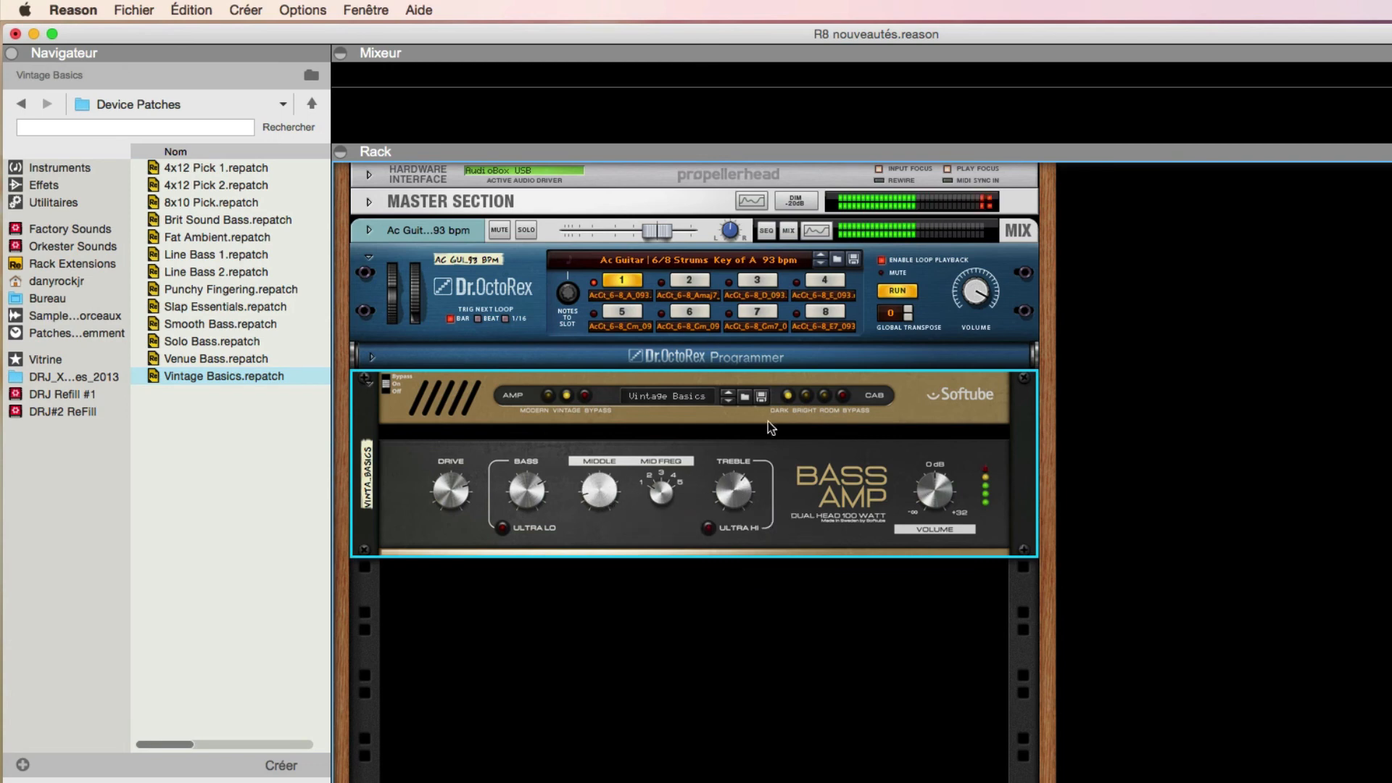